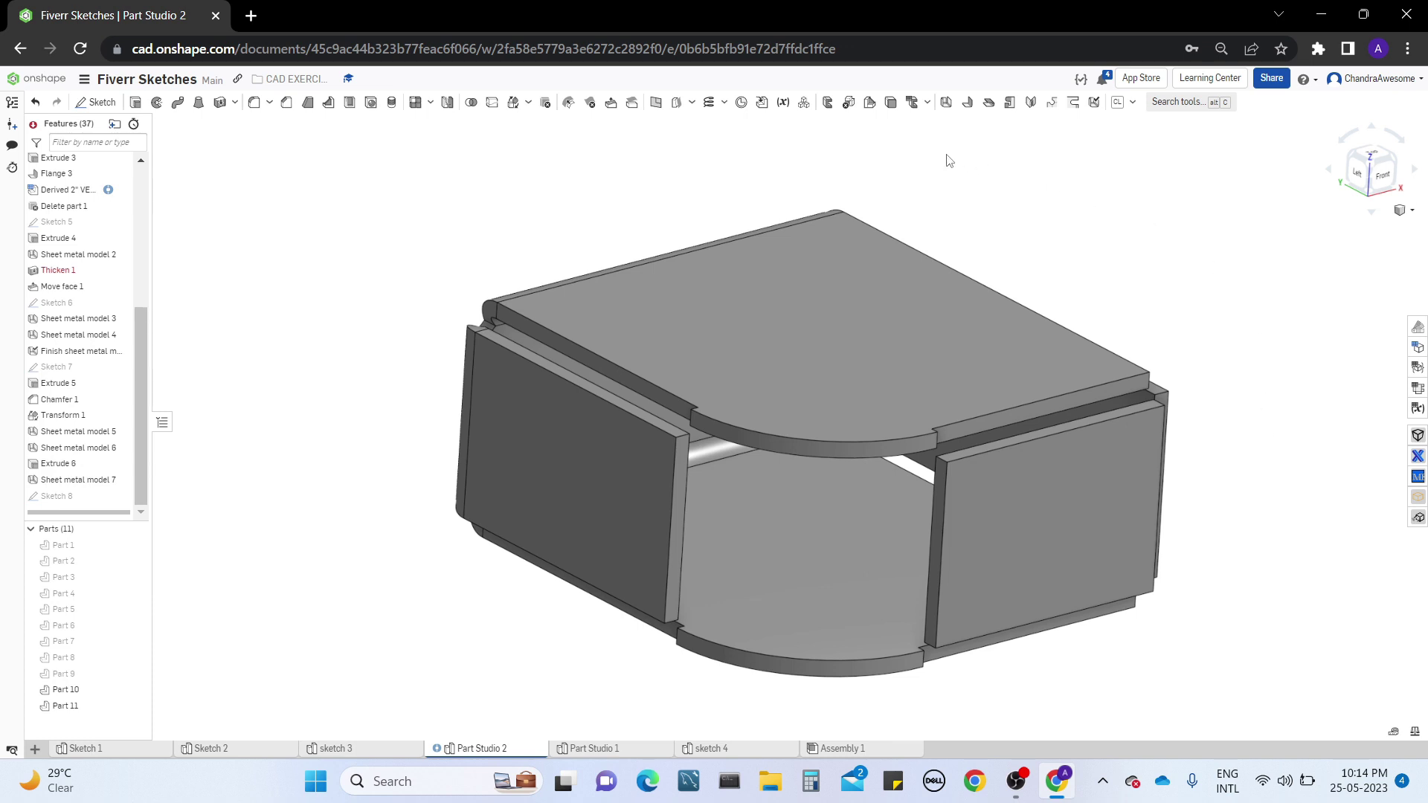
Start a straight hem on the left wall's vertical end face beside the rounded corner, flipped to the opposite direction
left_click(989, 103)
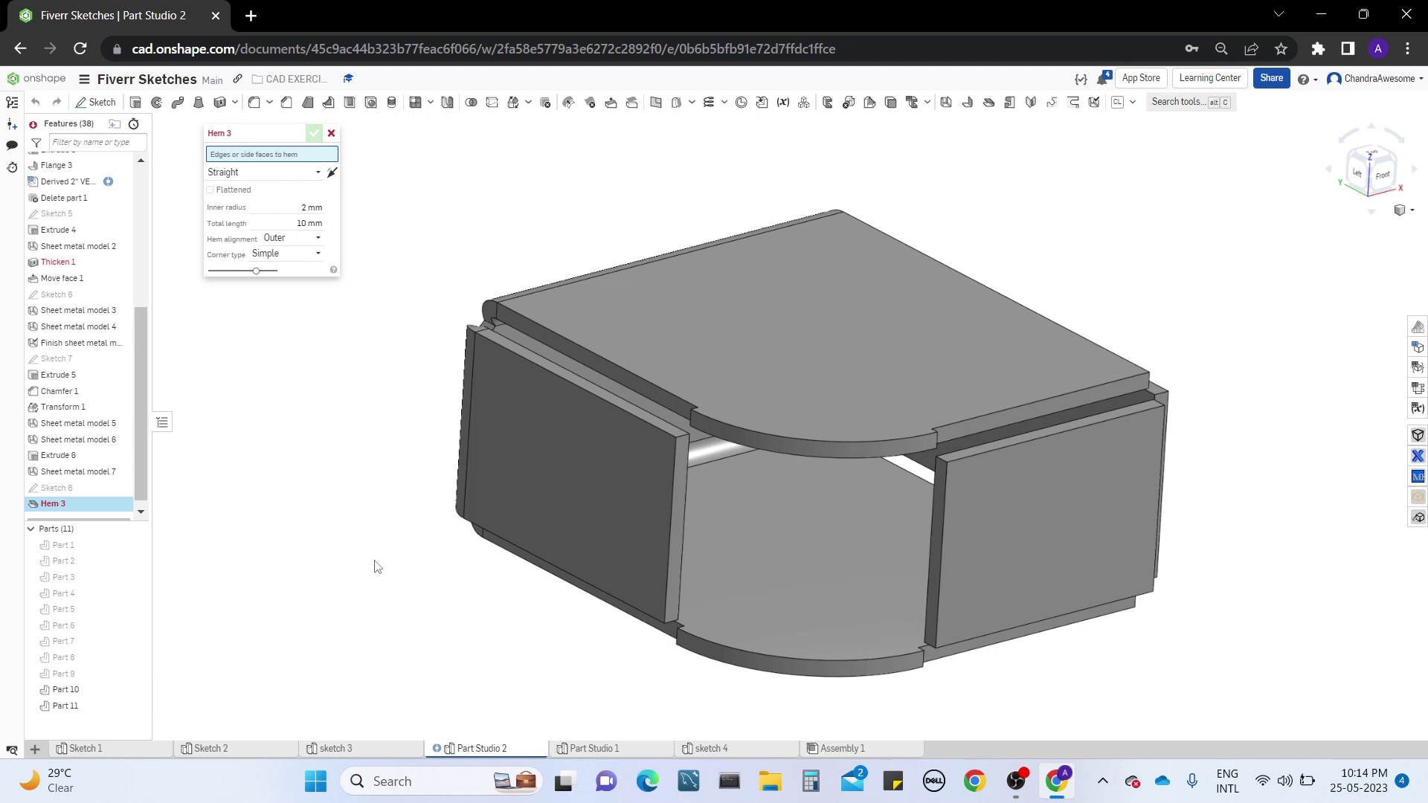
right_click_drag(374, 561, 371, 578)
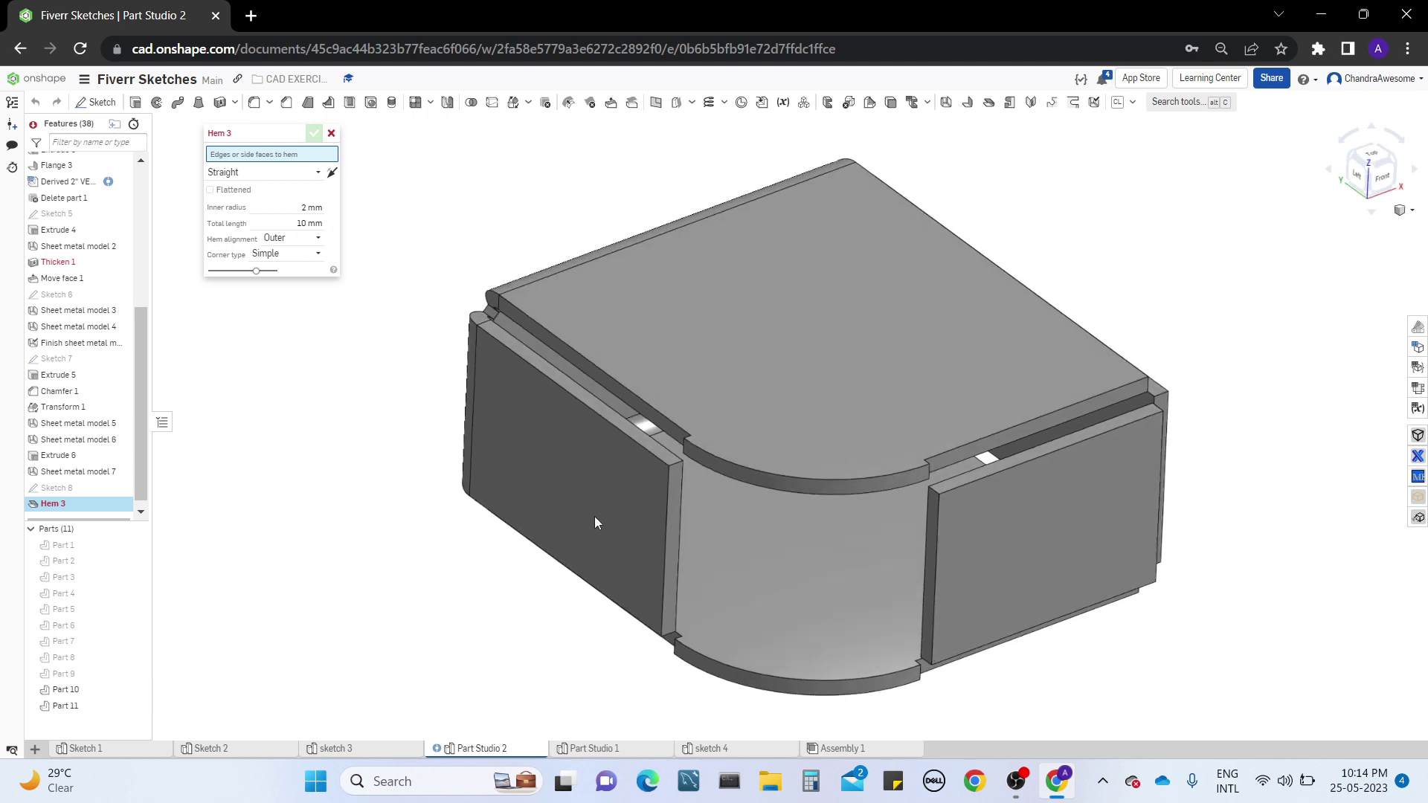
left_click(668, 551)
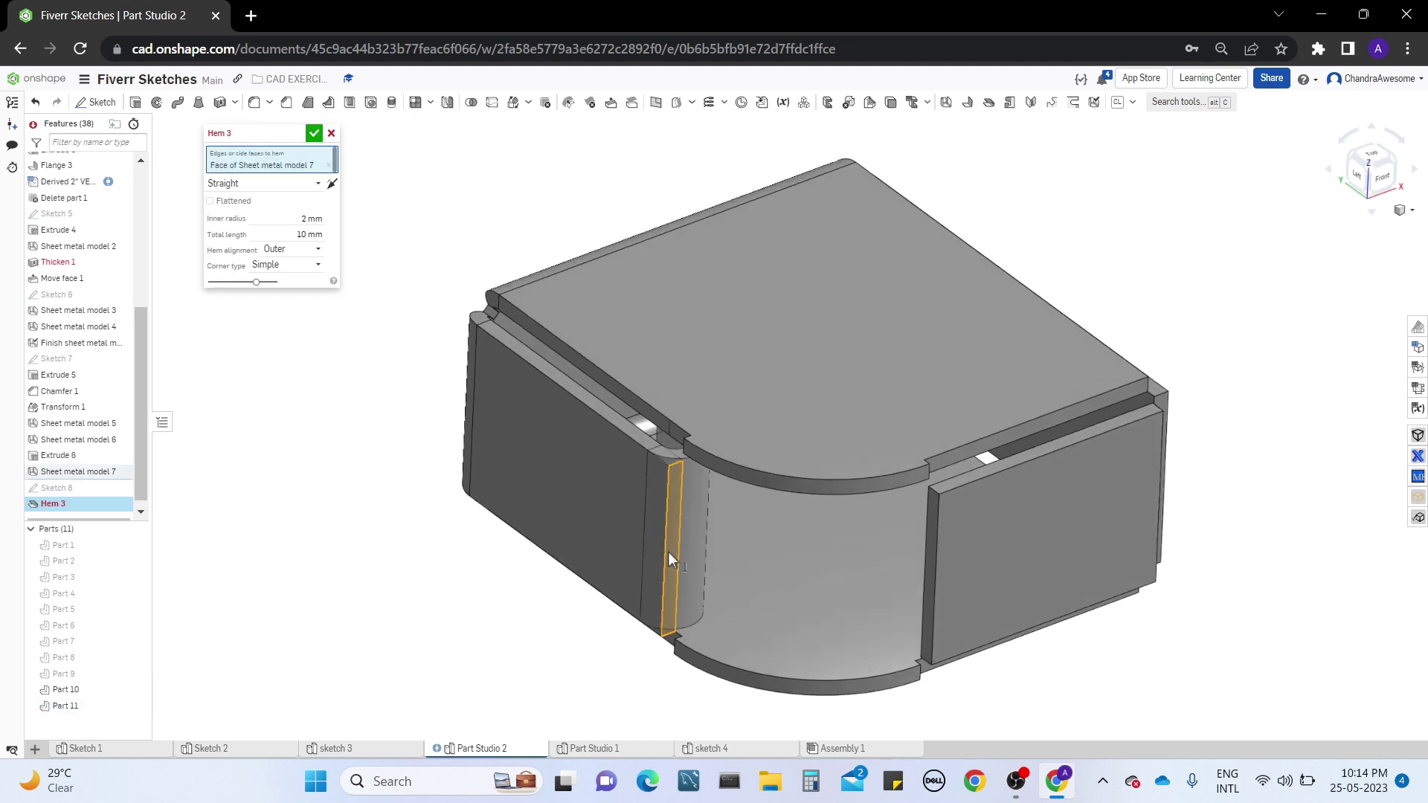
left_click(332, 184)
right_click_drag(458, 695, 534, 531)
middle_click_drag(656, 204, 637, 372)
right_click_drag(638, 371, 650, 415)
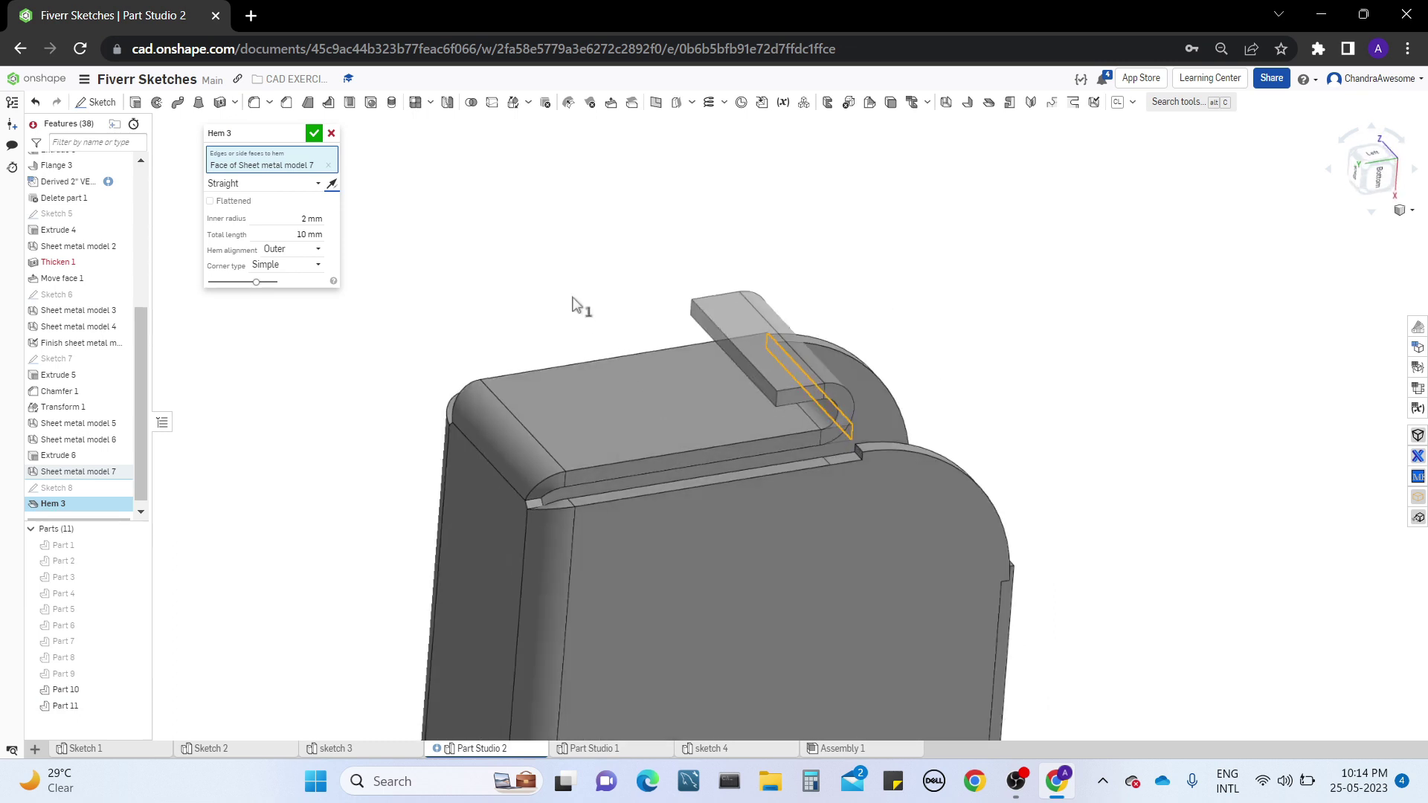
middle_click_drag(577, 305, 587, 318)
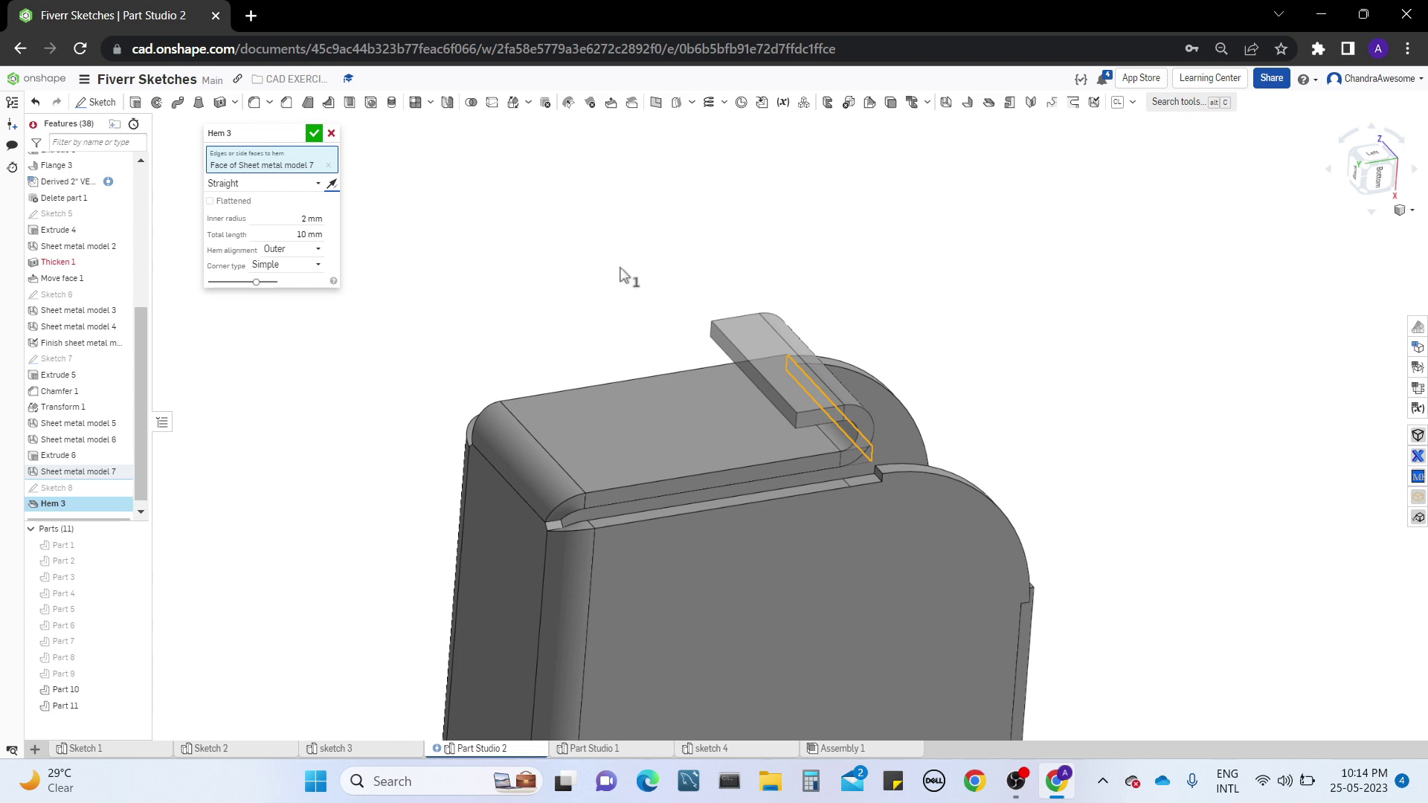
right_click_drag(634, 277, 556, 342)
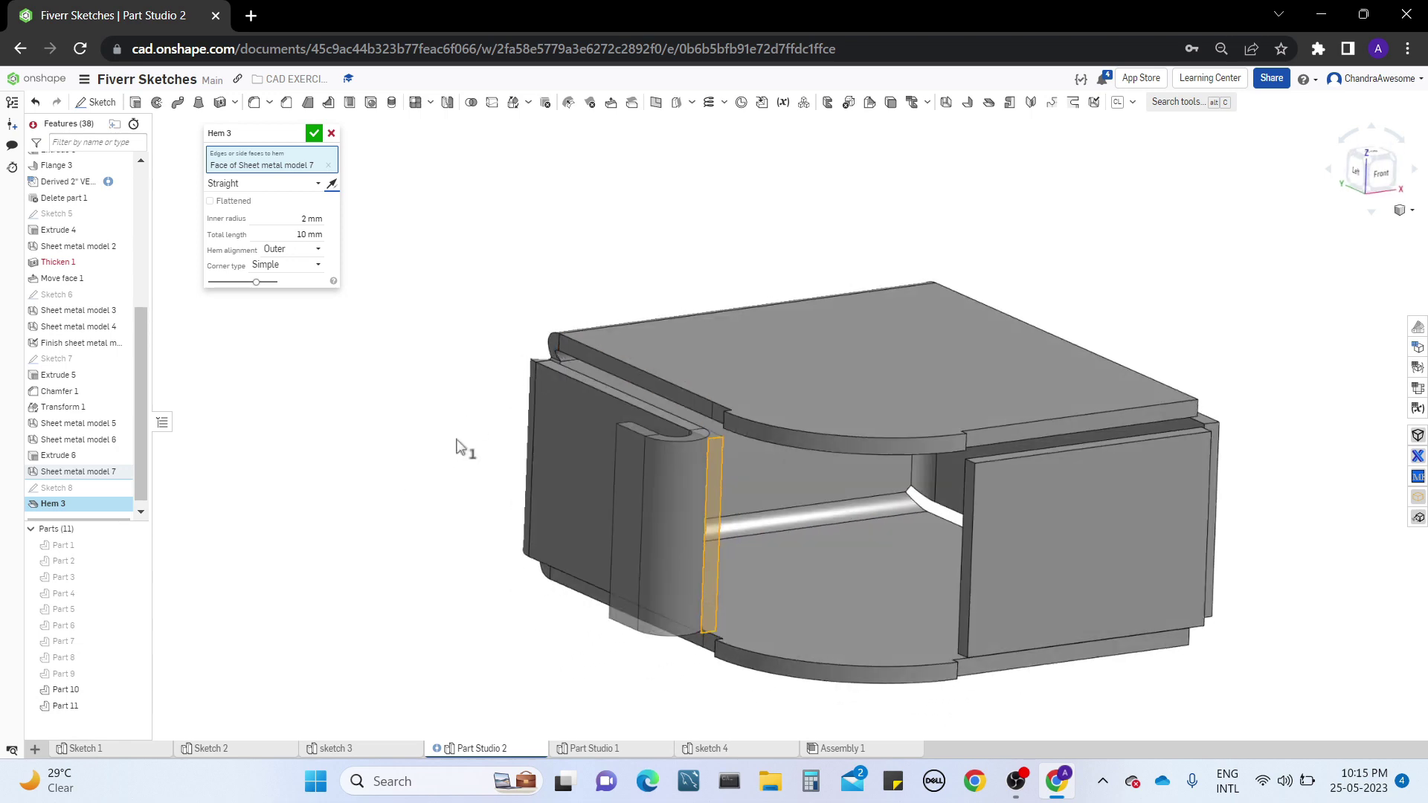
right_click_drag(459, 447, 443, 490)
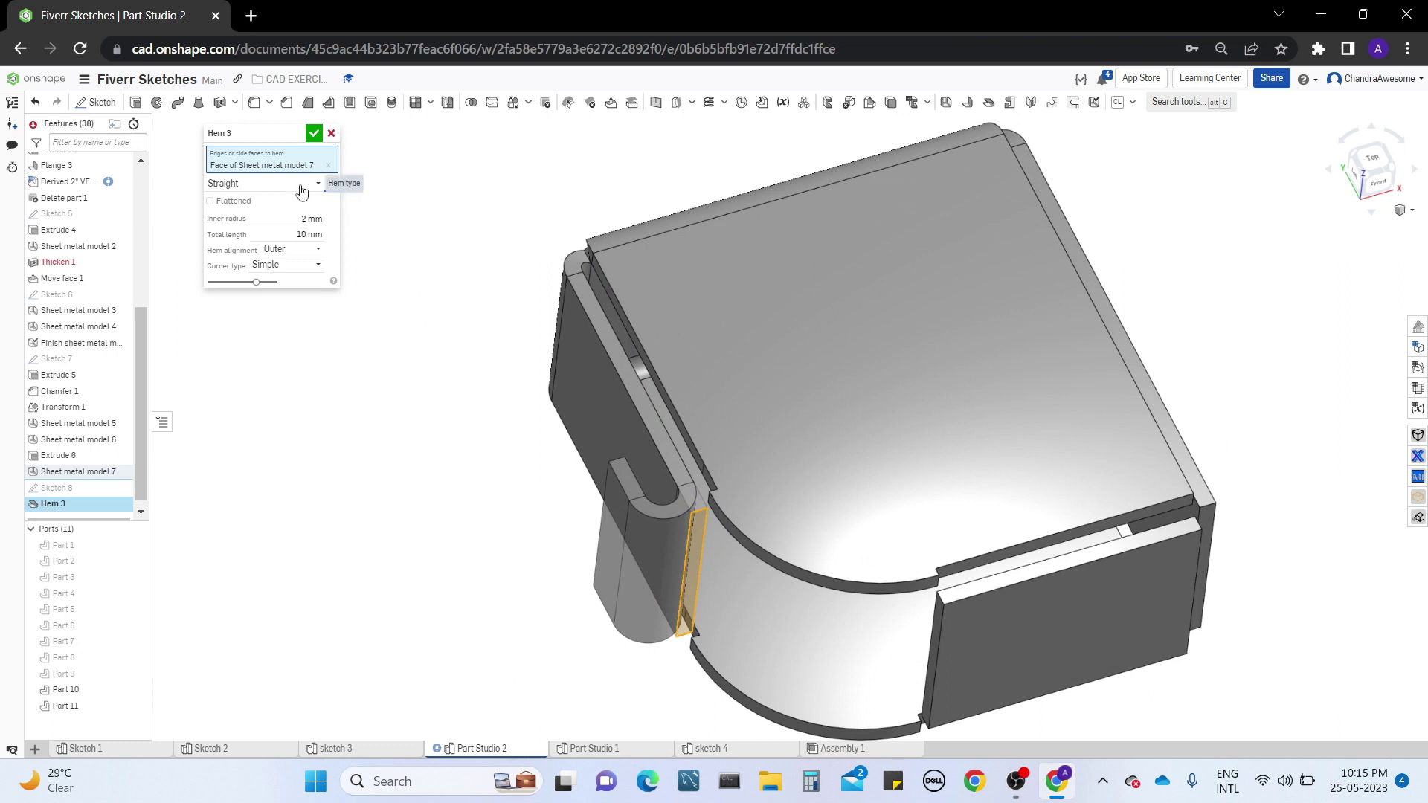
Change the hem type to Rolled and try inner radii of 1 mm and 3 mm
left_click(302, 185)
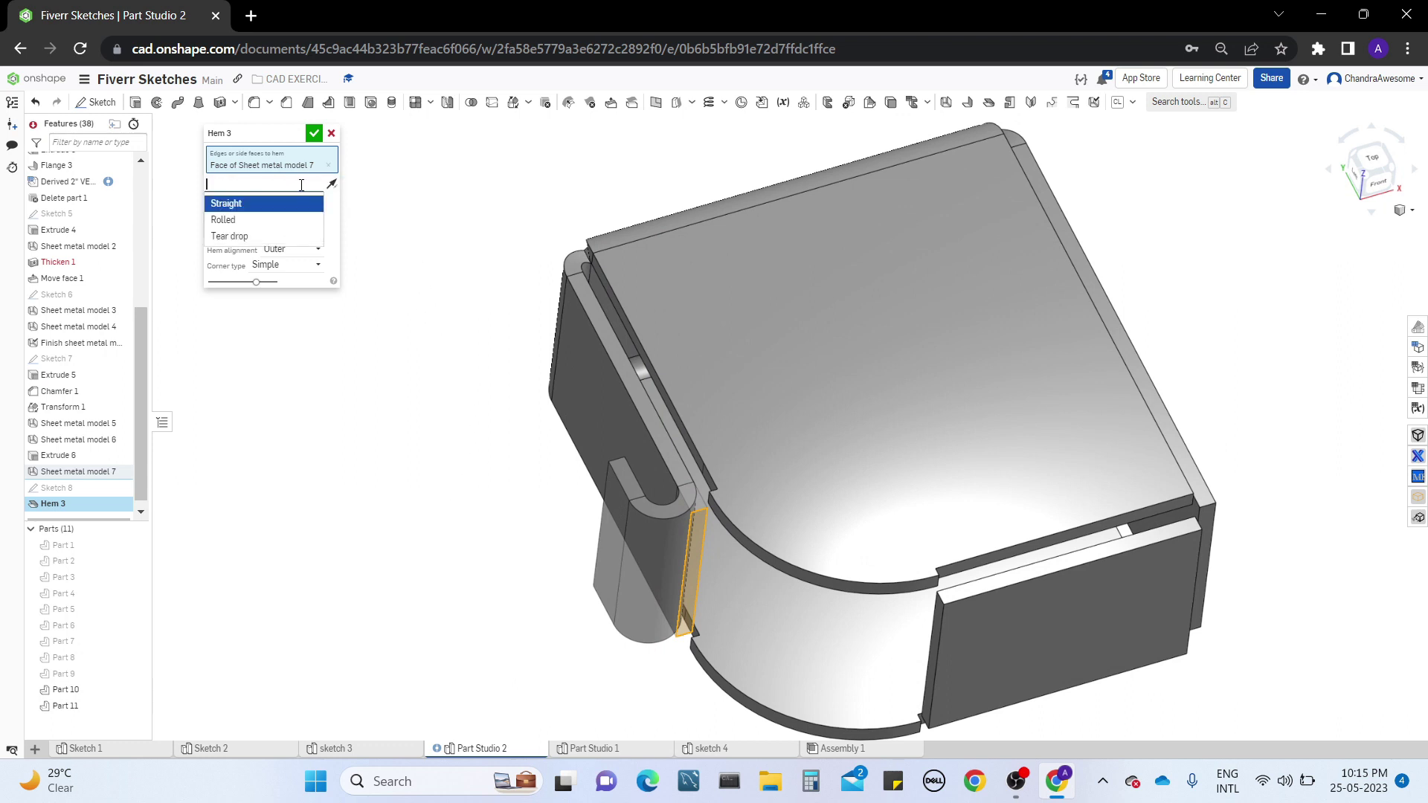
left_click(279, 220)
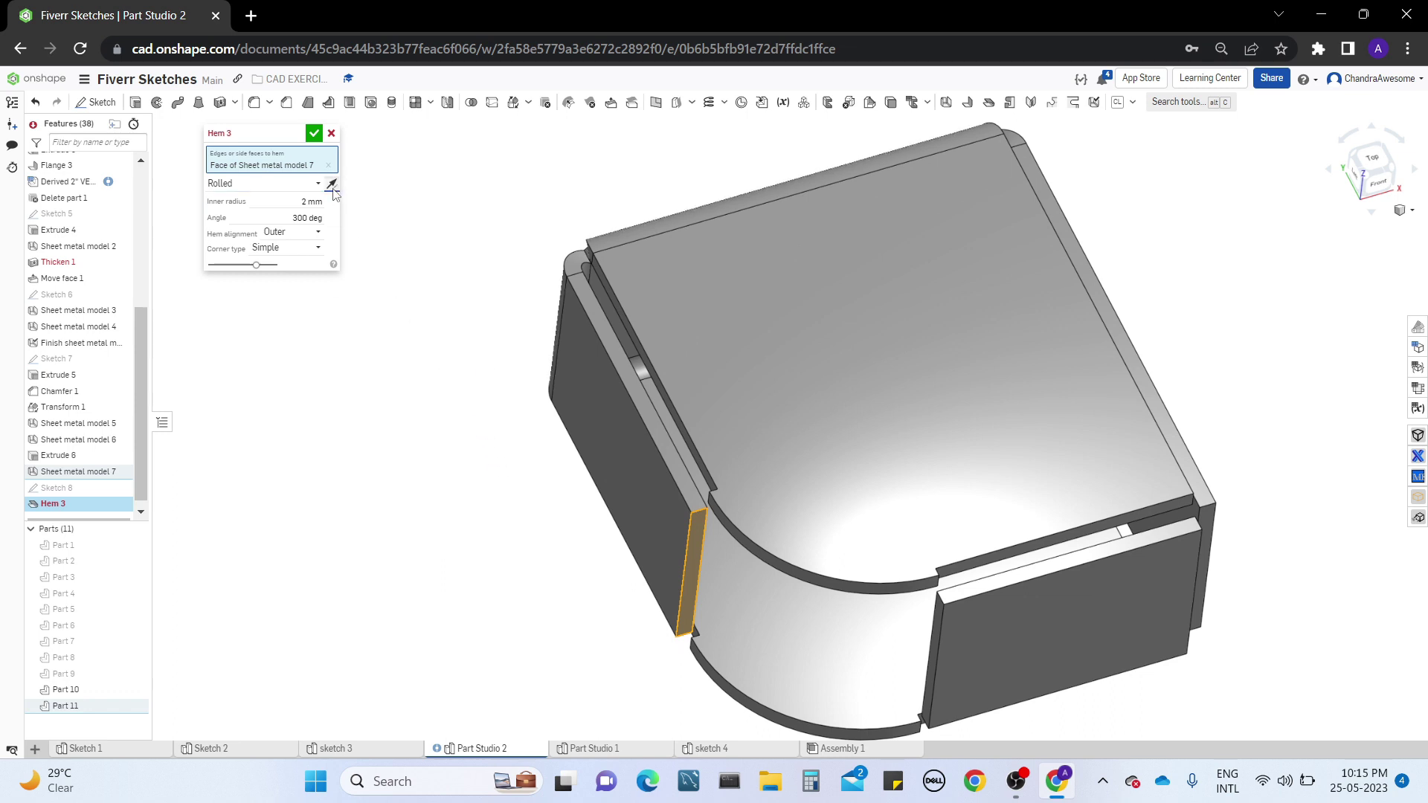
left_click(288, 195)
type("1")
key("Return")
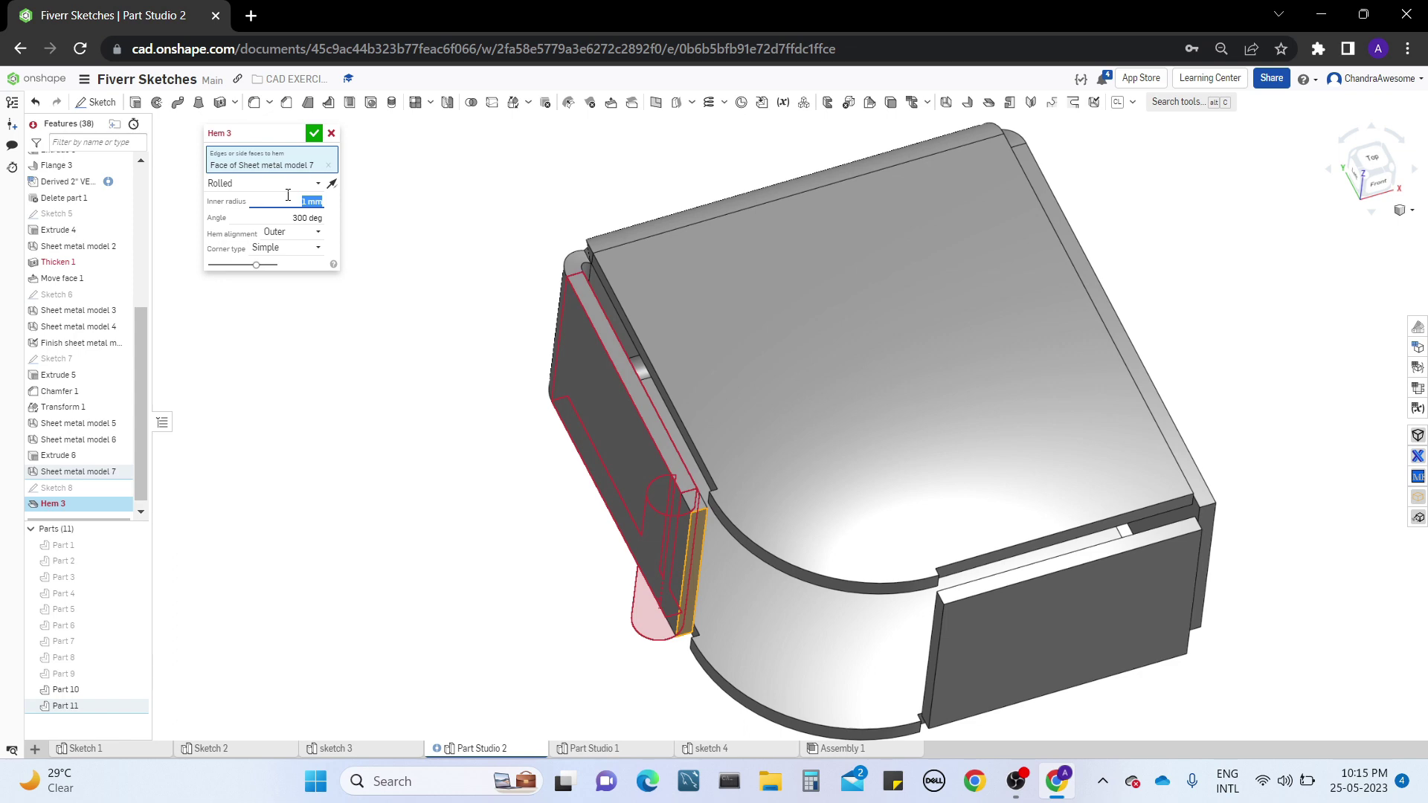
type("3")
key("Return")
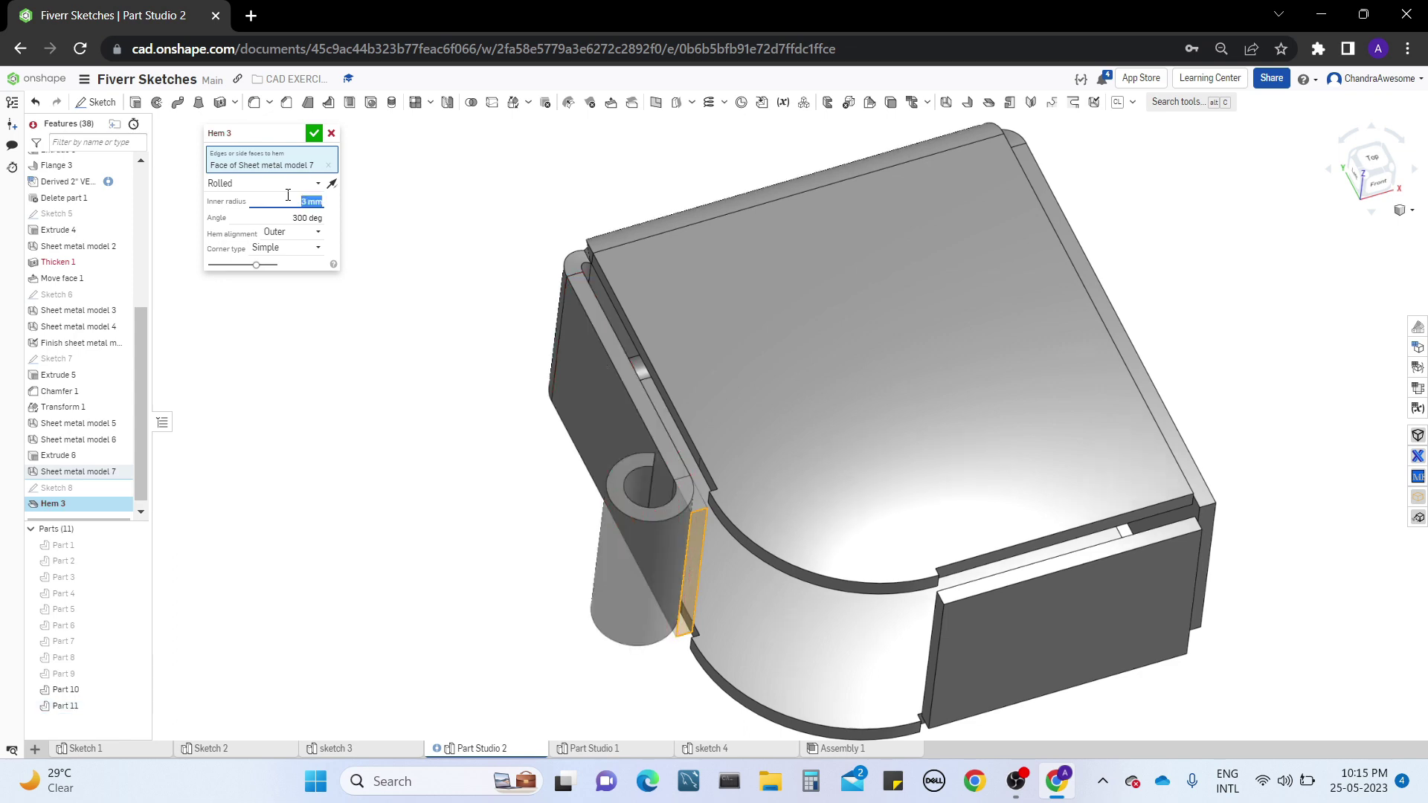
right_click_drag(591, 462, 487, 469)
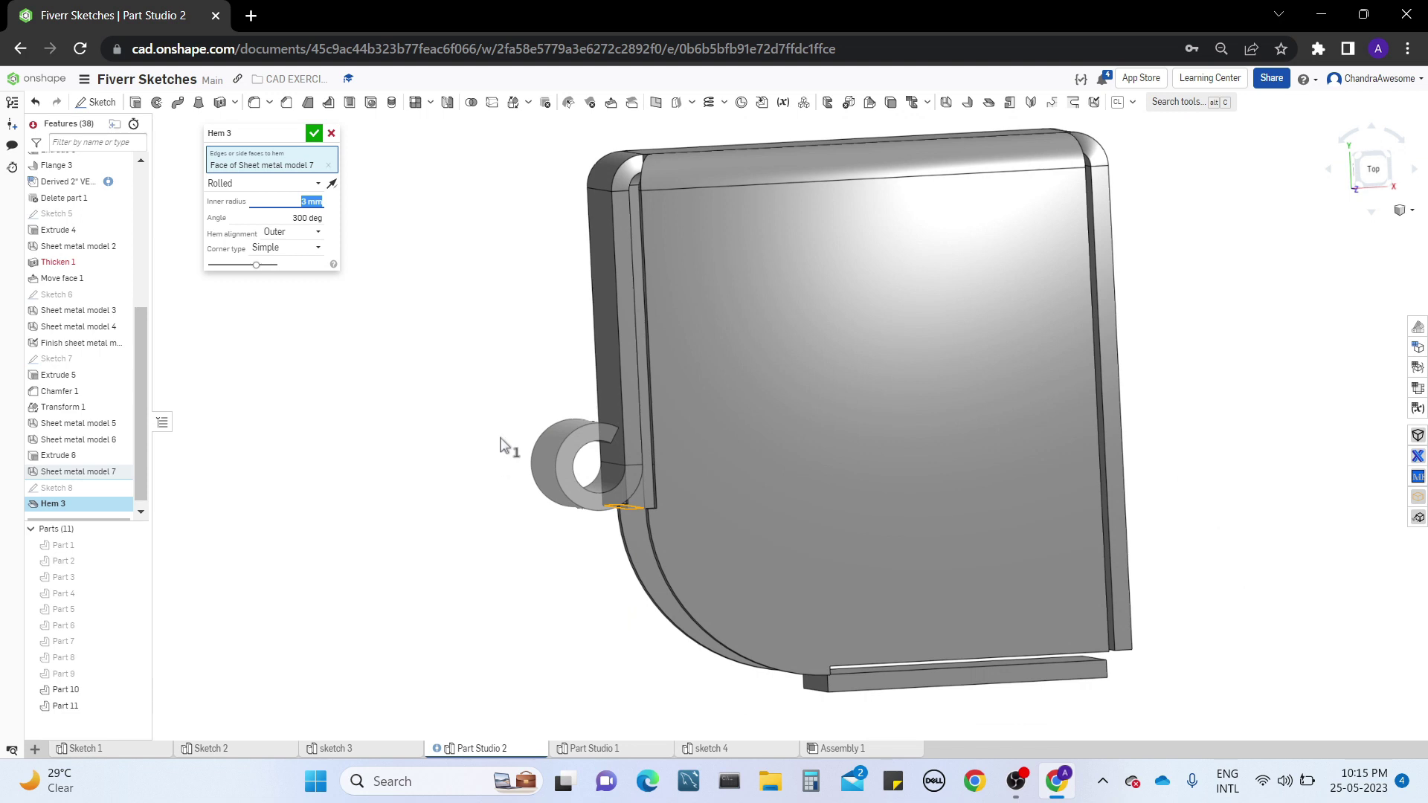
Change the hem type to Tear drop and set its total length to 15 mm
left_click(311, 187)
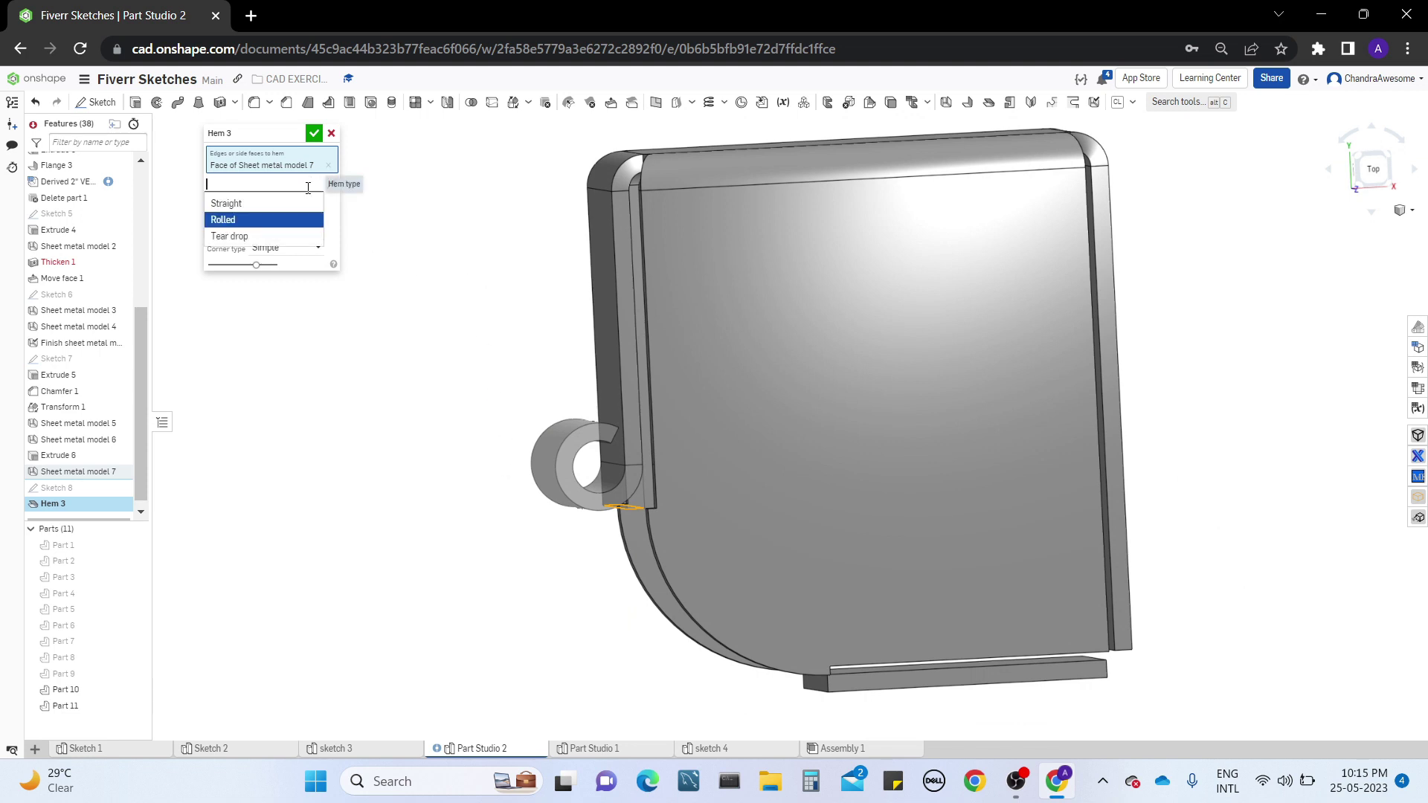
left_click(288, 234)
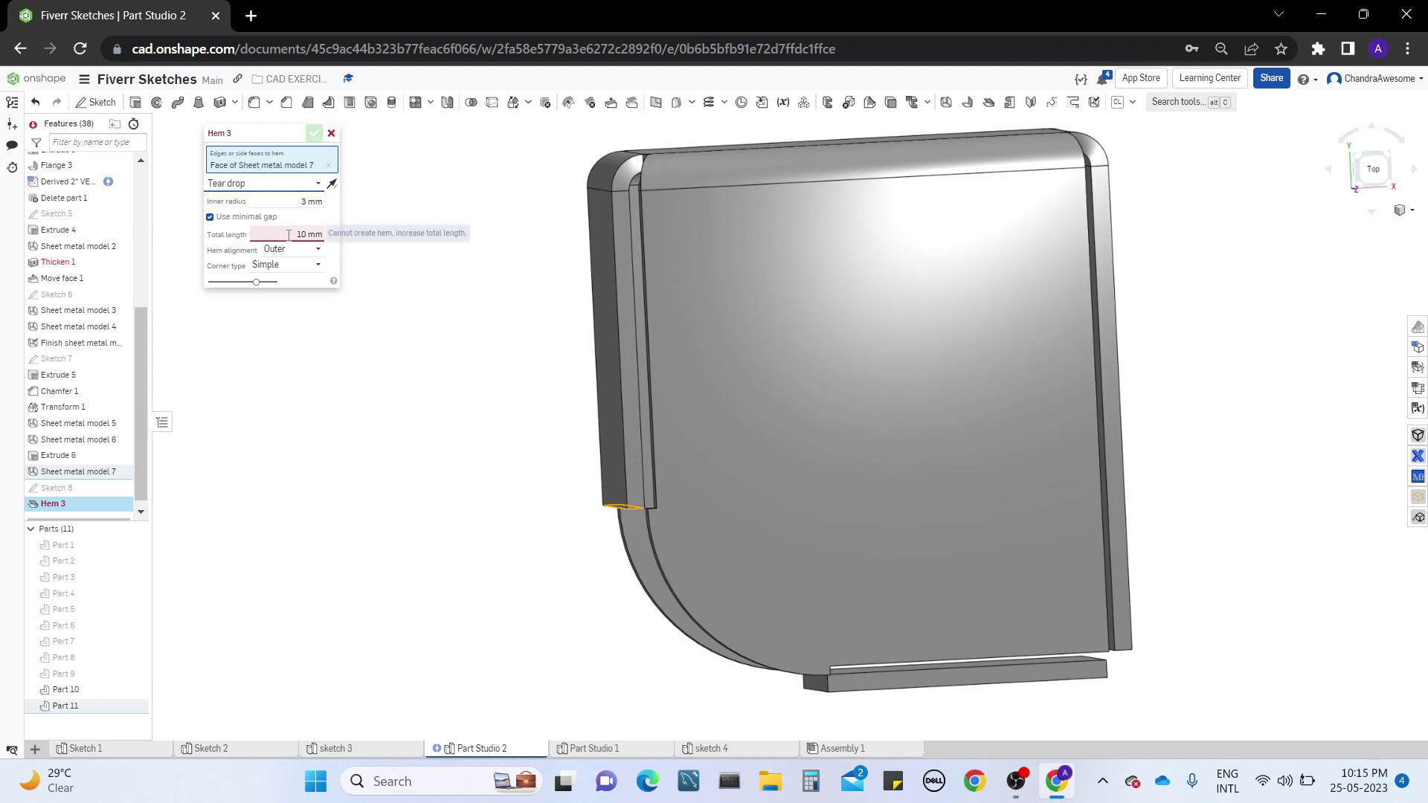
left_click(298, 236)
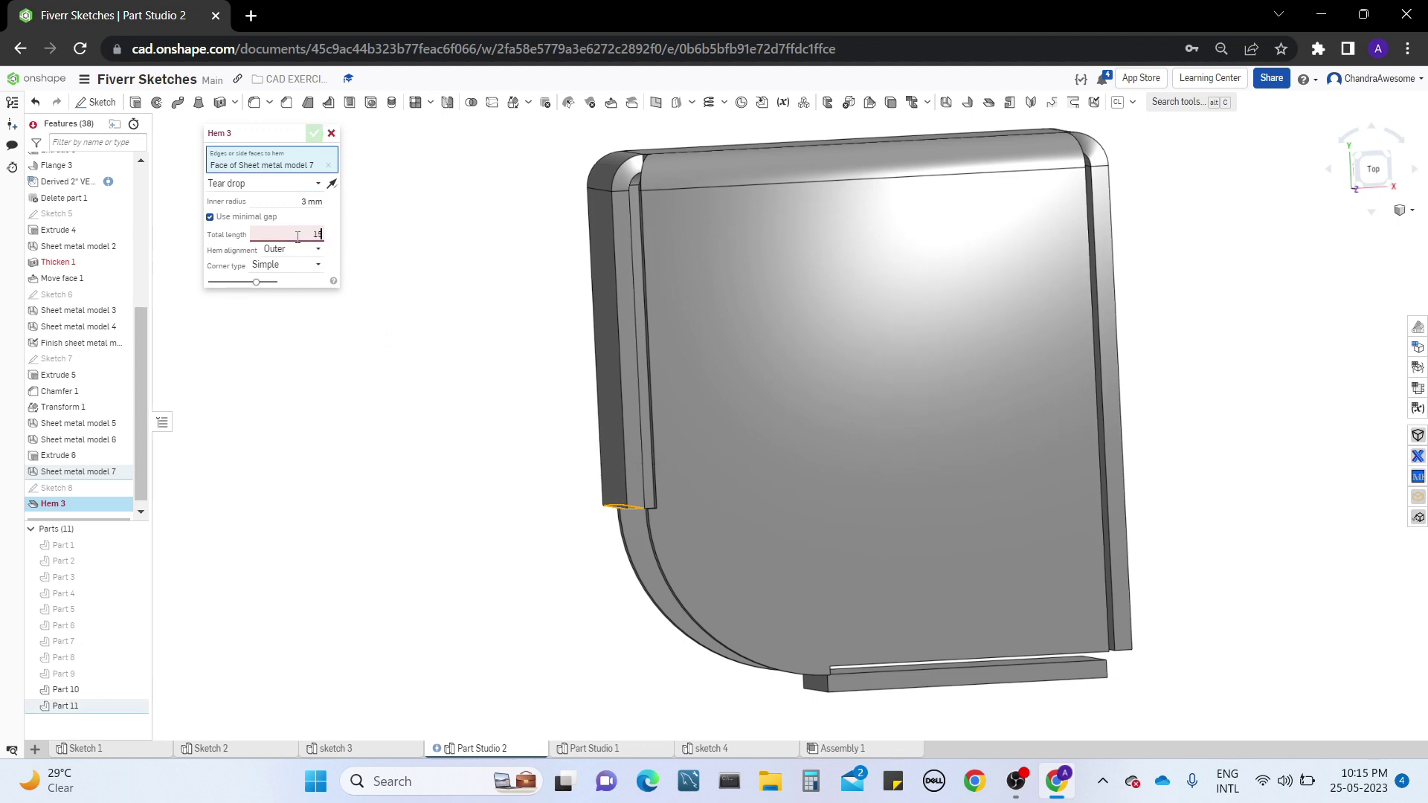
type("15")
key("Return")
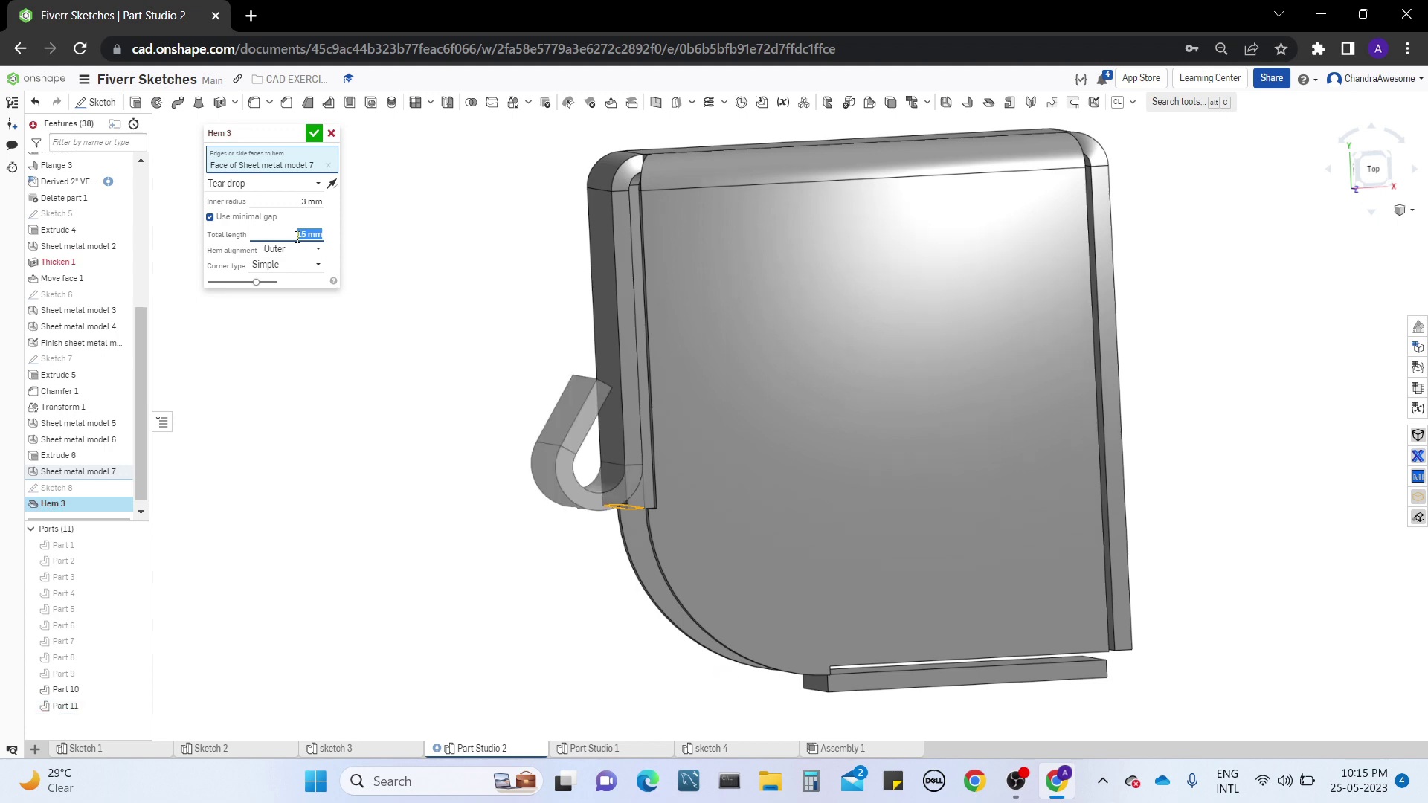
right_click_drag(524, 430, 459, 319)
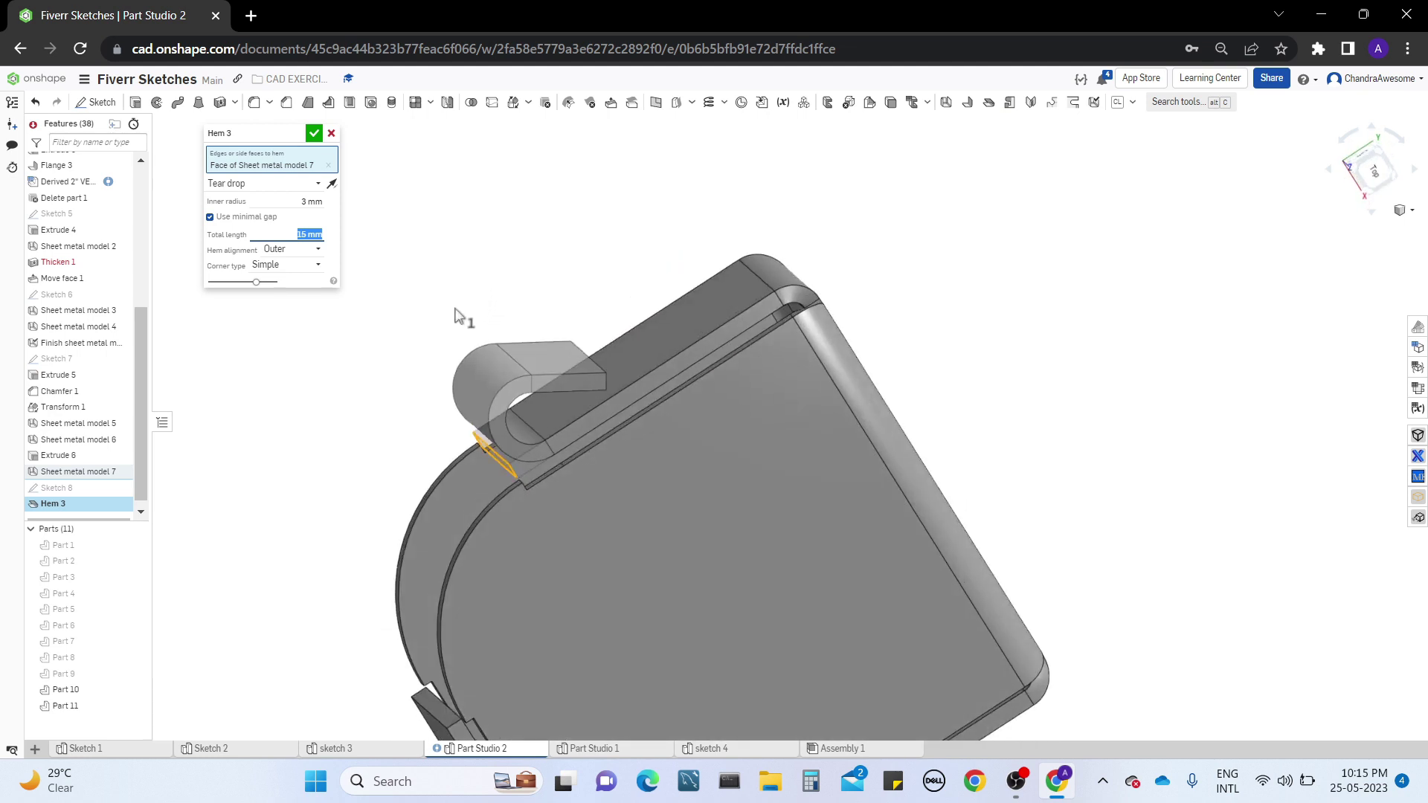
middle_click_drag(510, 255, 548, 303)
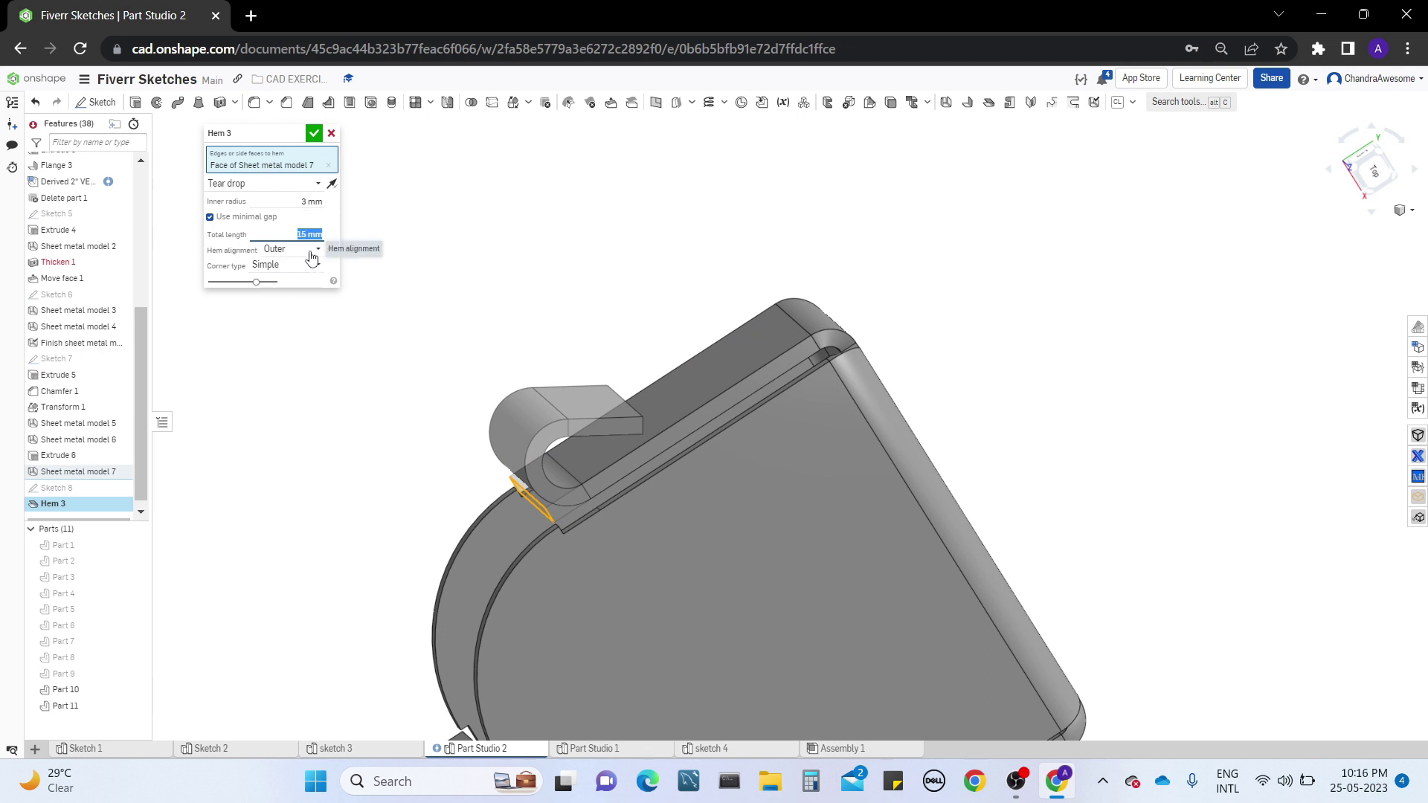
Try the In place hem alignment and Closed corner type, returning them to Outer and Simple
left_click(310, 250)
left_click(301, 286)
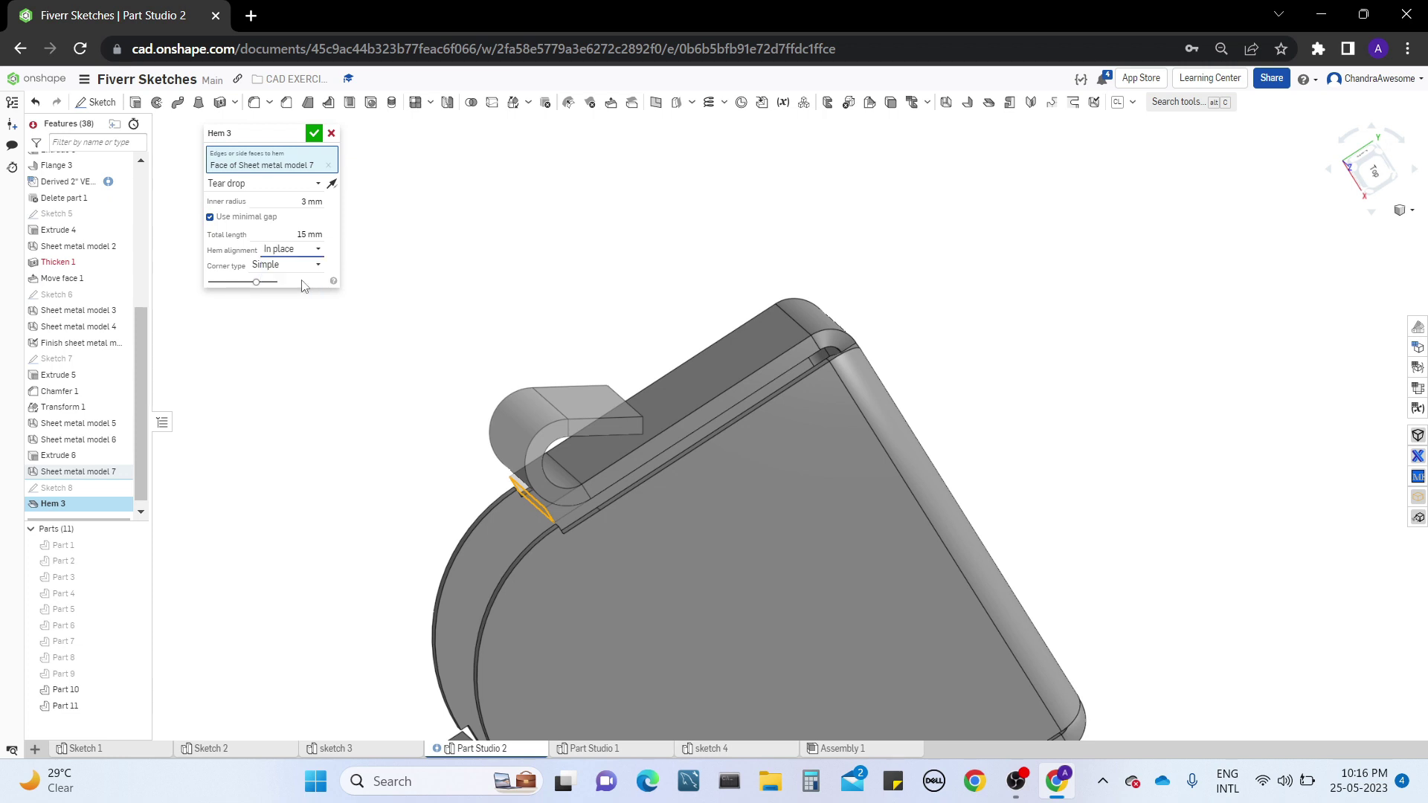
left_click(311, 251)
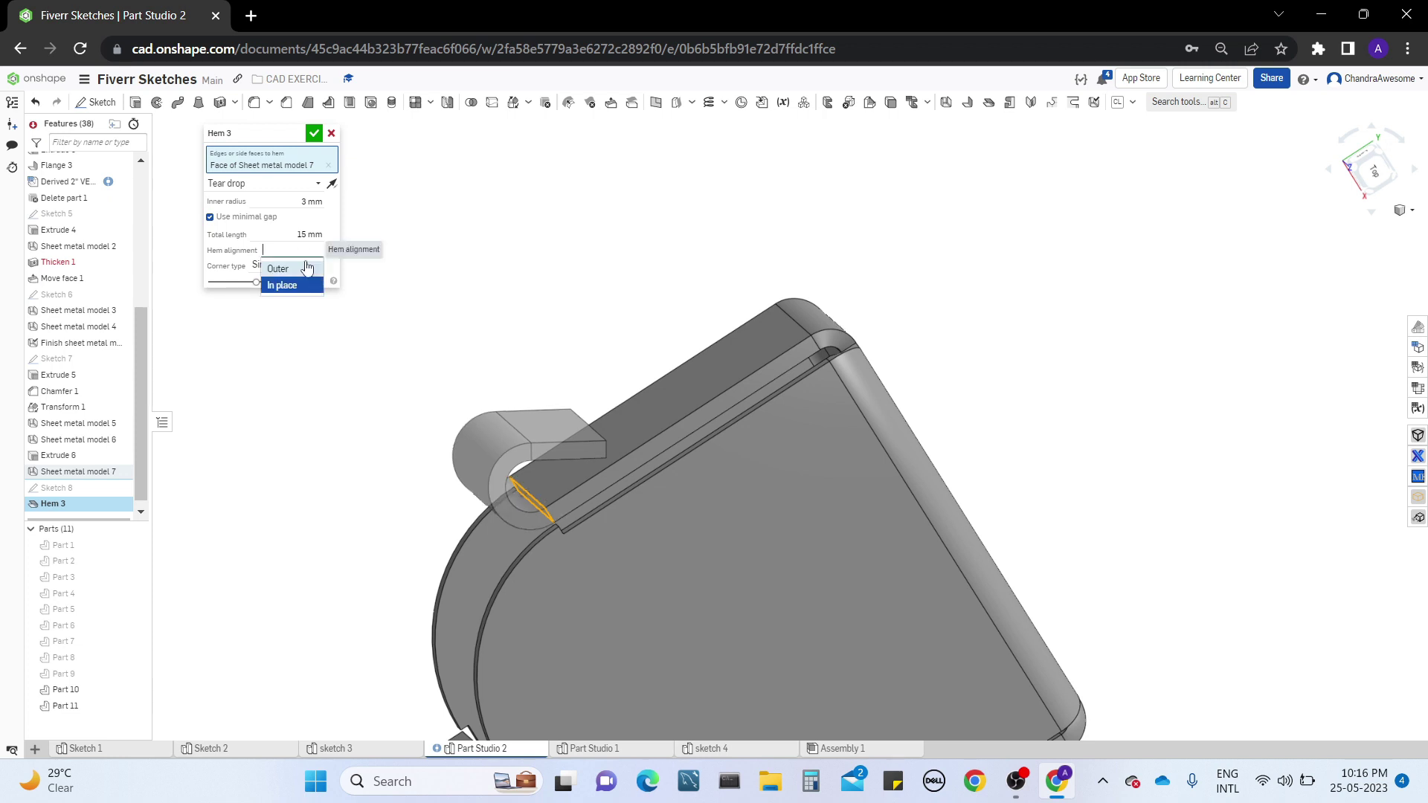
left_click(306, 275)
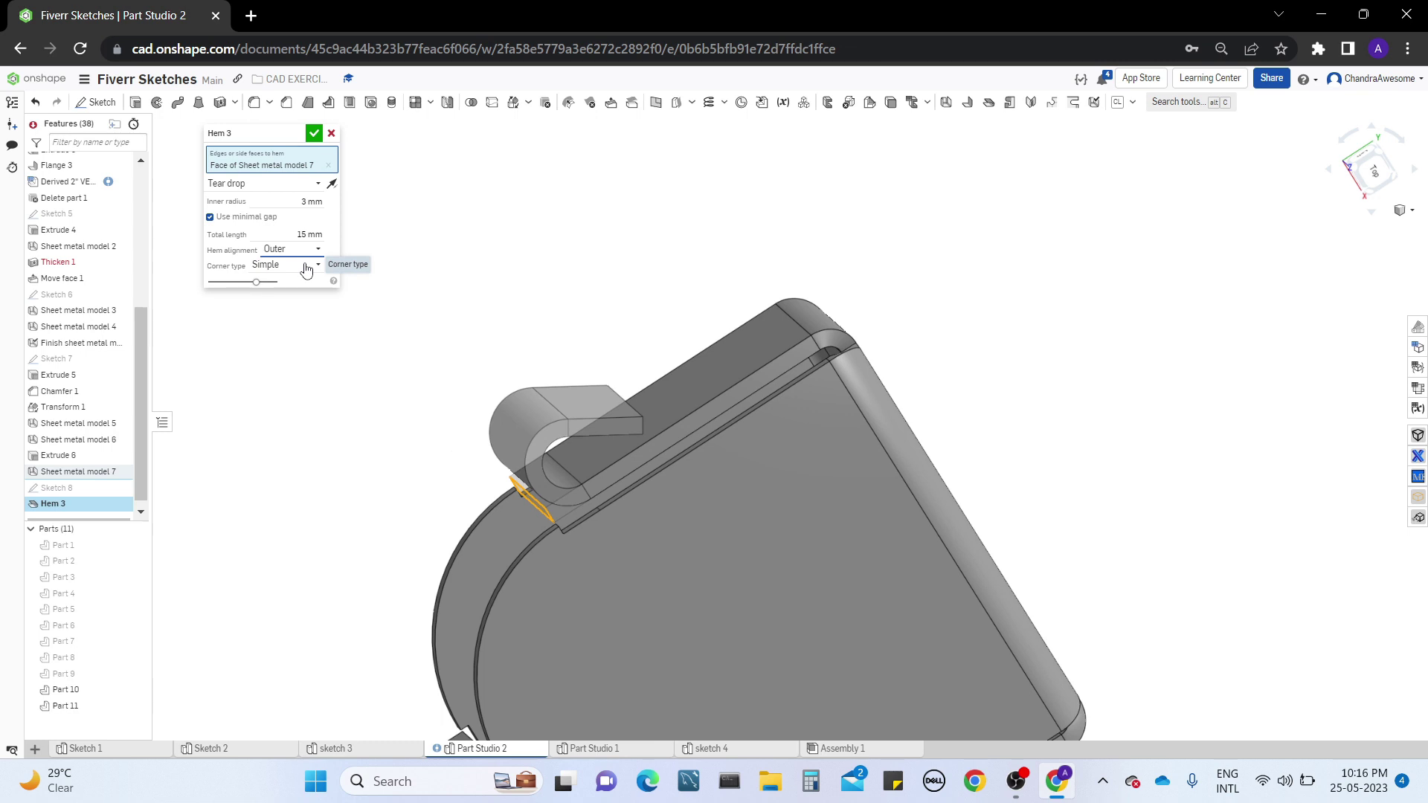
left_click(299, 265)
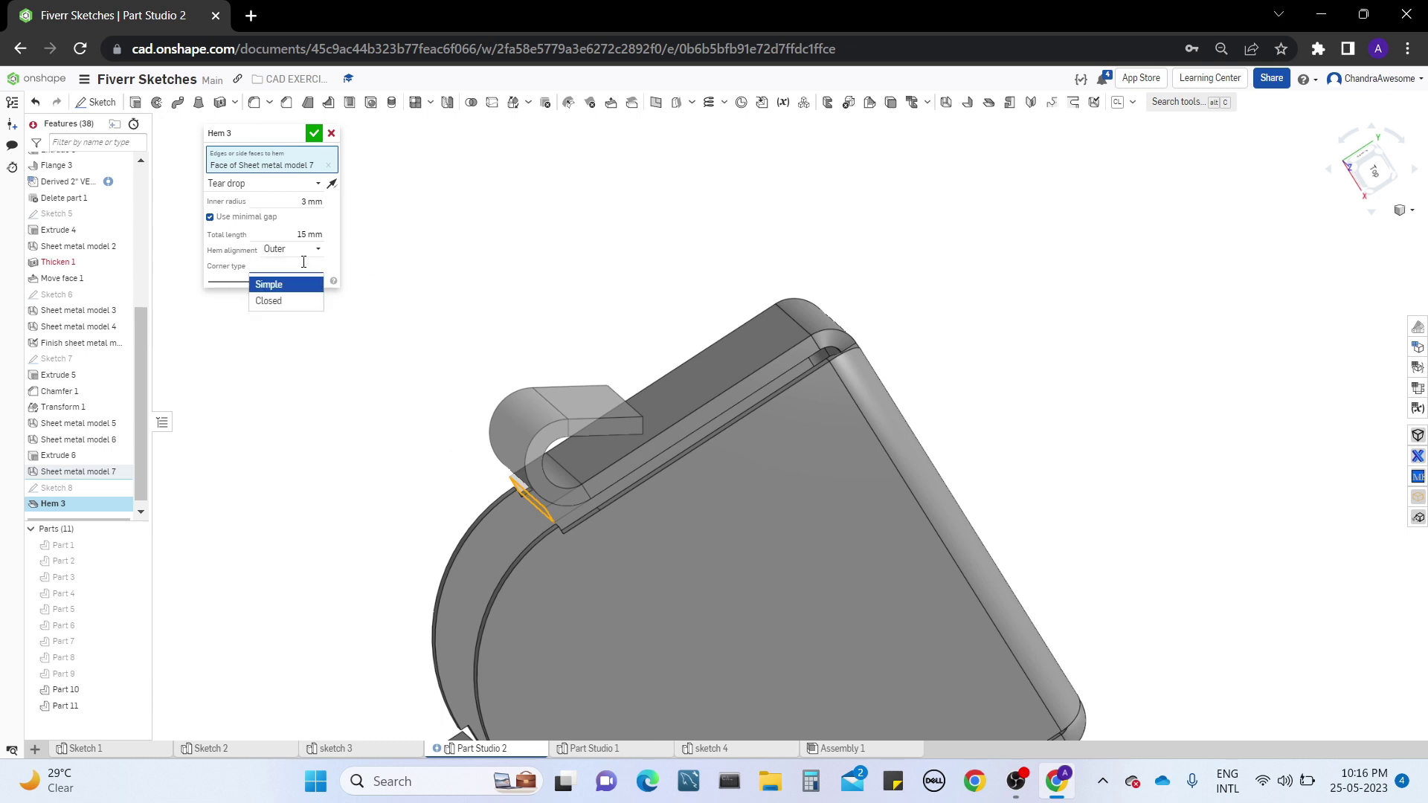
left_click(301, 302)
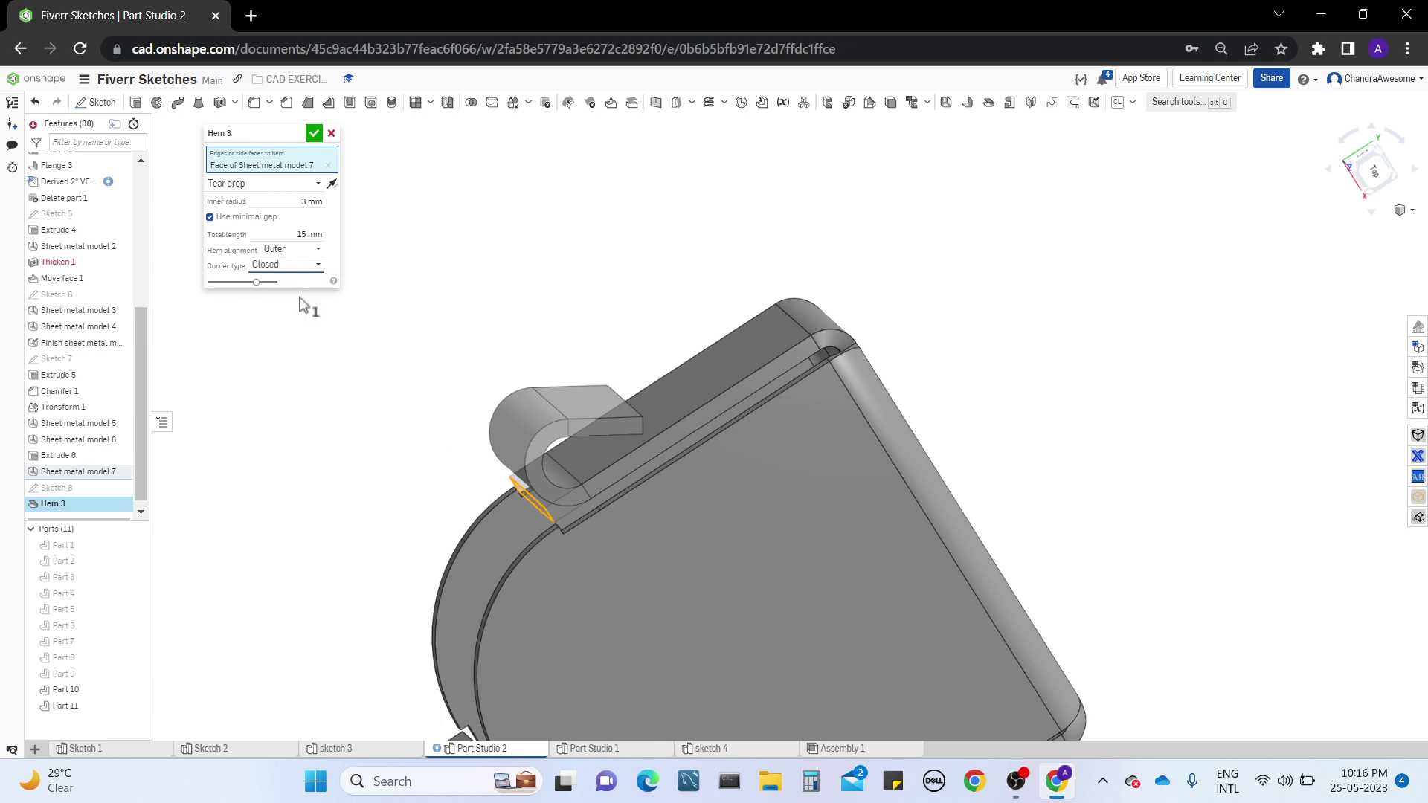
left_click(301, 267)
left_click(299, 285)
Inspect the tear drop hem preview and discard the hem
right_click_drag(523, 312, 739, 284)
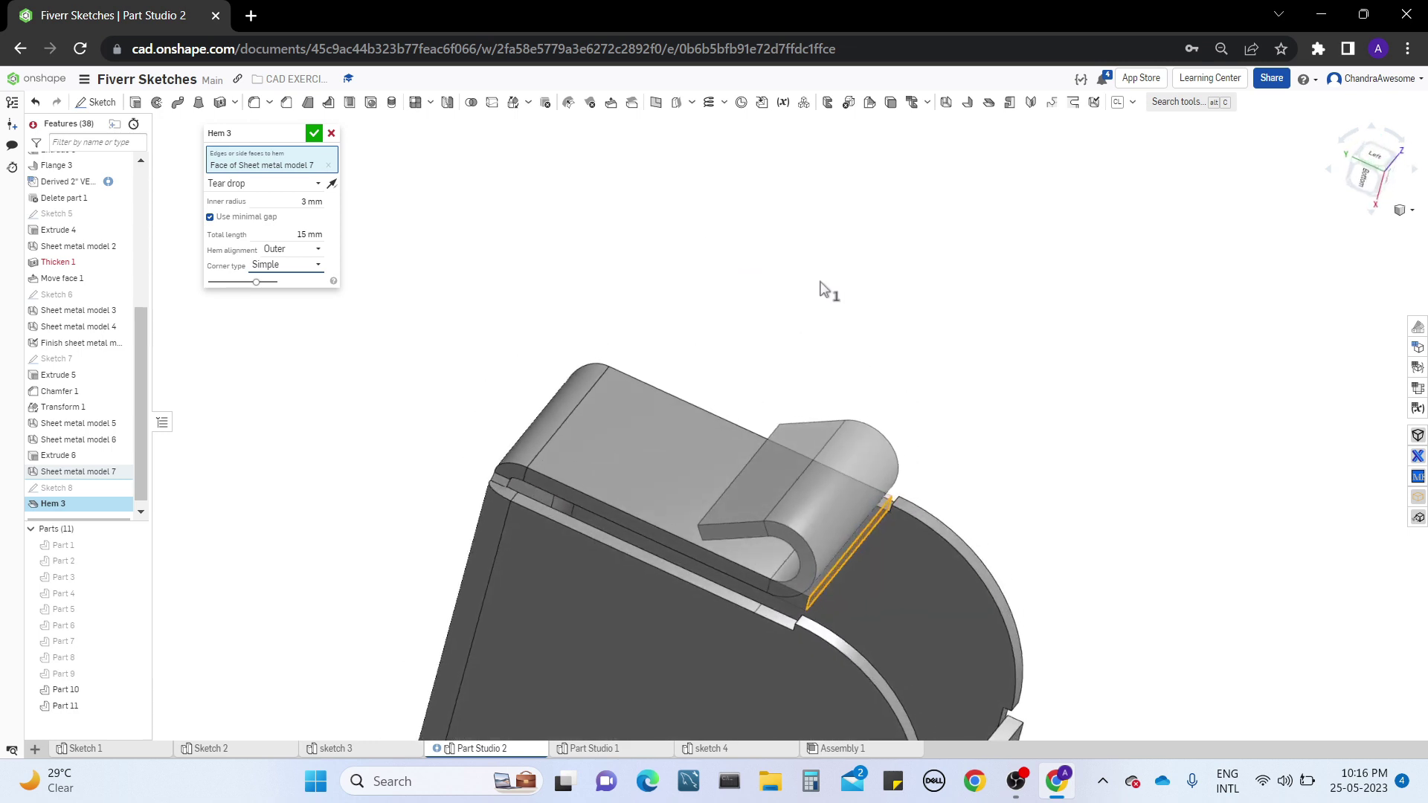
middle_click_drag(790, 322, 762, 249)
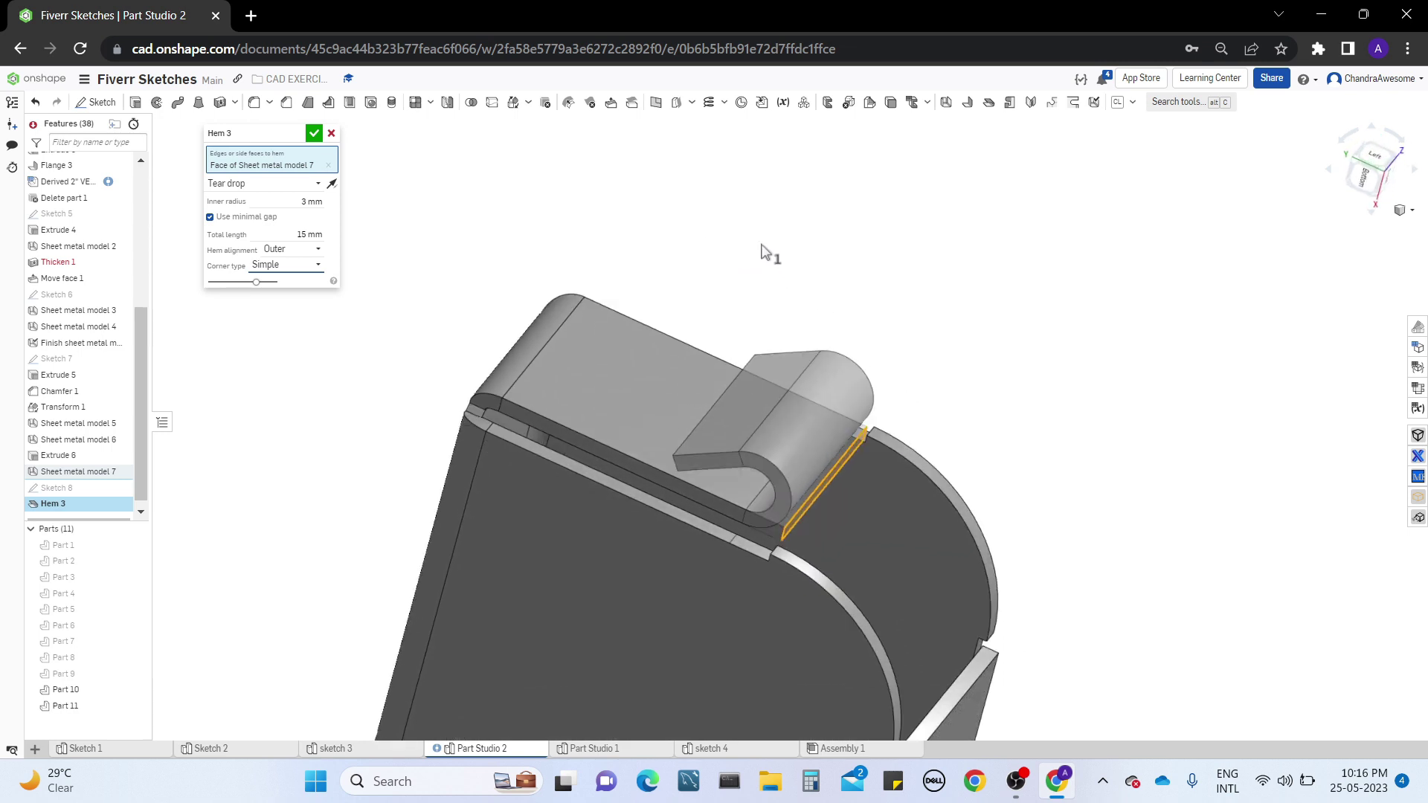
right_click(761, 250)
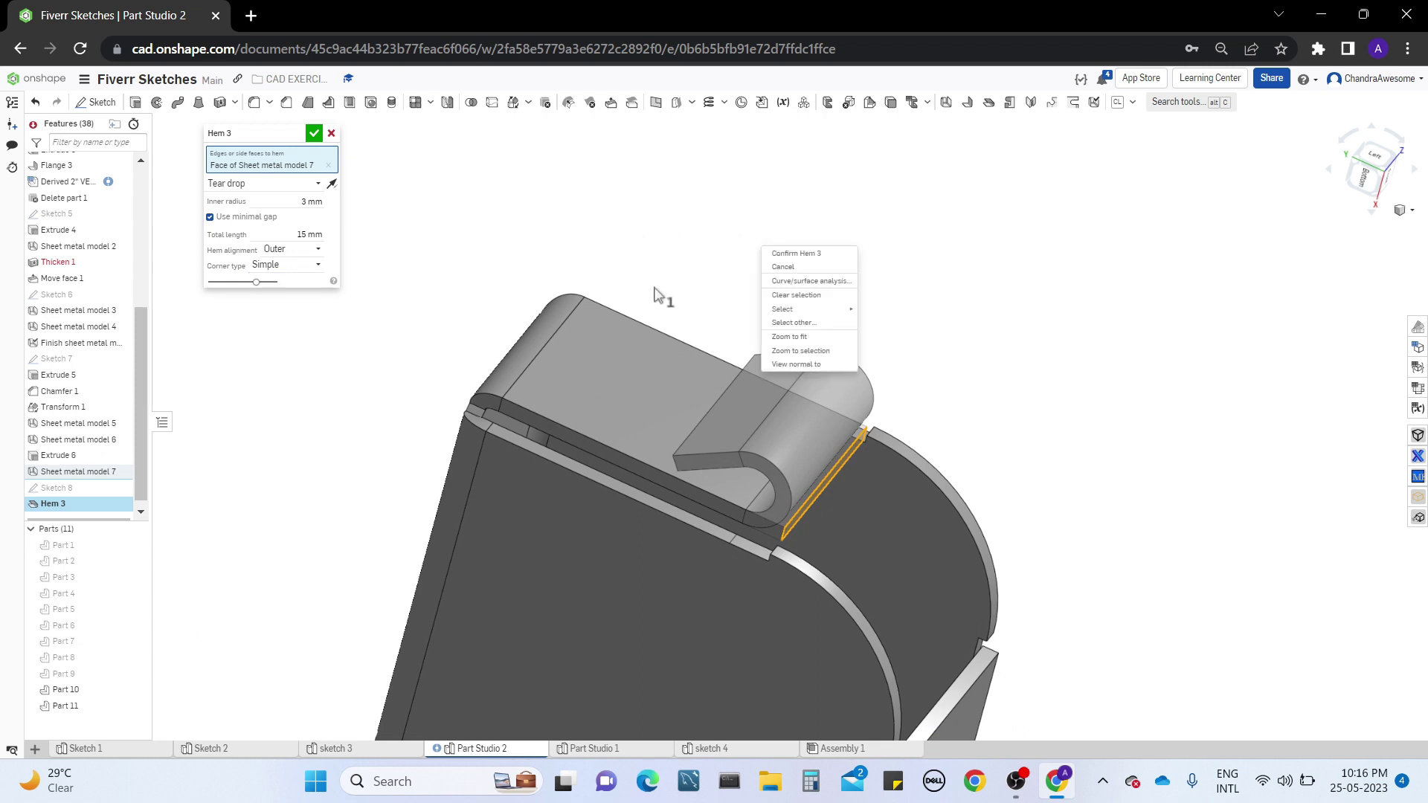
left_click(332, 135)
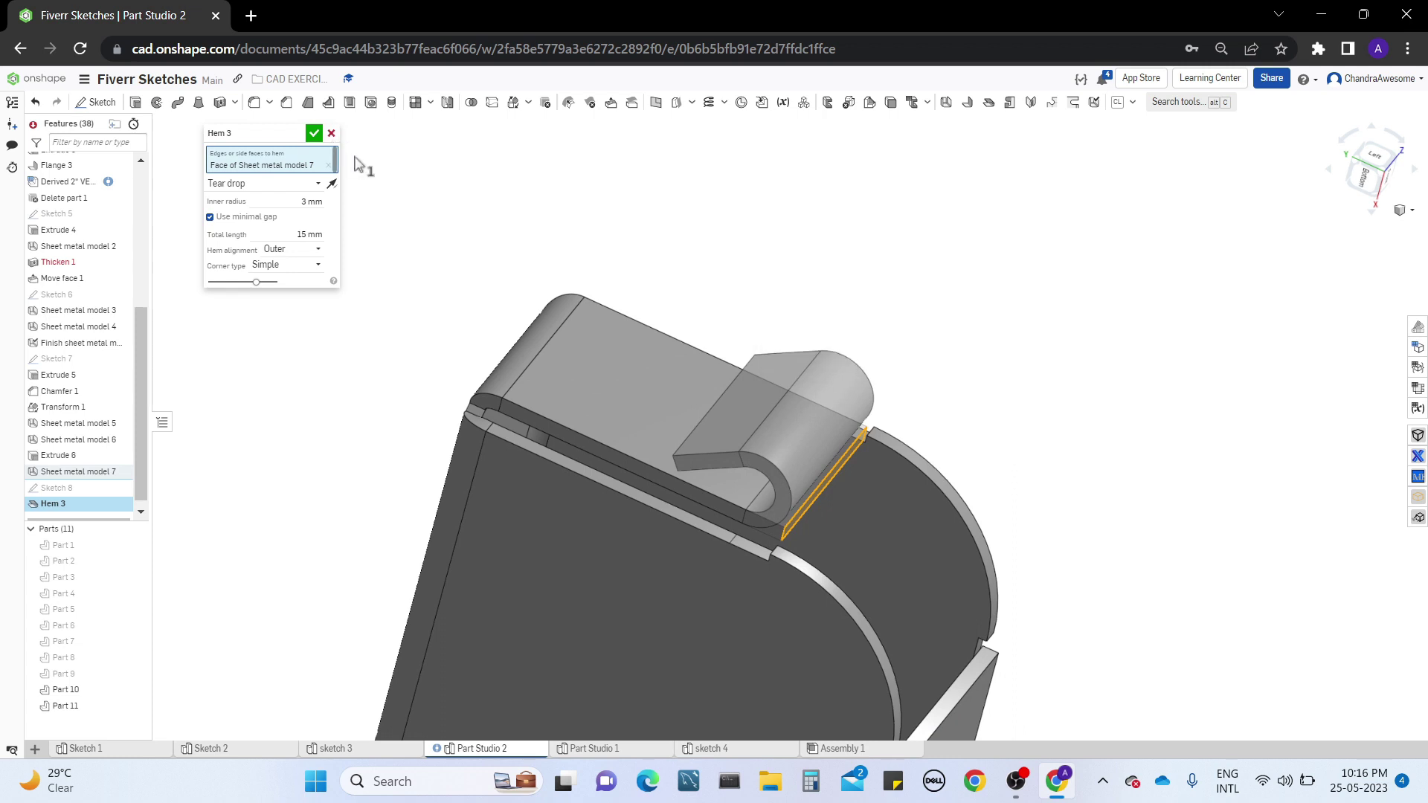
left_click(331, 134)
Start a Tab feature, show Sketch 8, and select its curved perforated region as the tab profile
right_click_drag(1034, 281, 886, 318)
right_click_drag(1028, 394, 1015, 354)
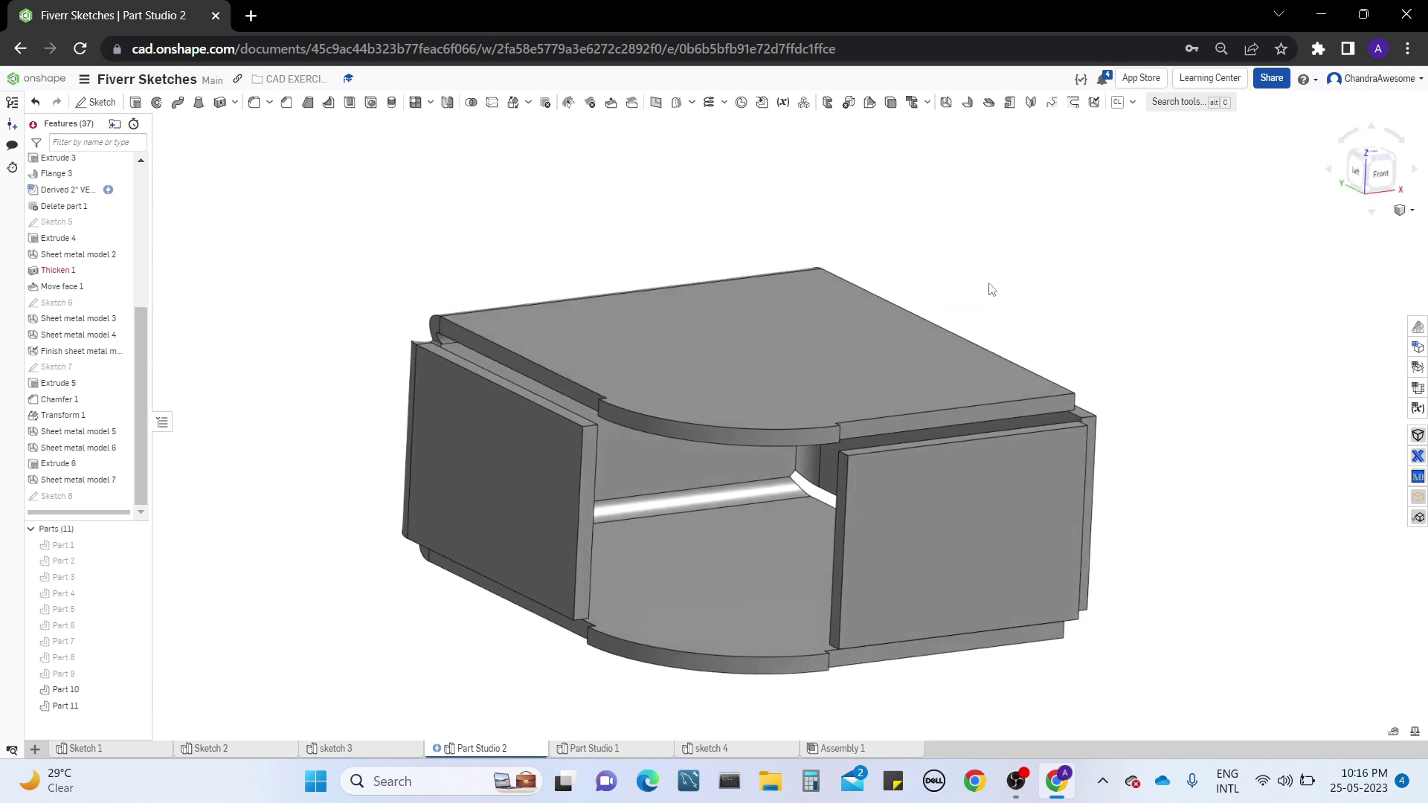
left_click(1012, 109)
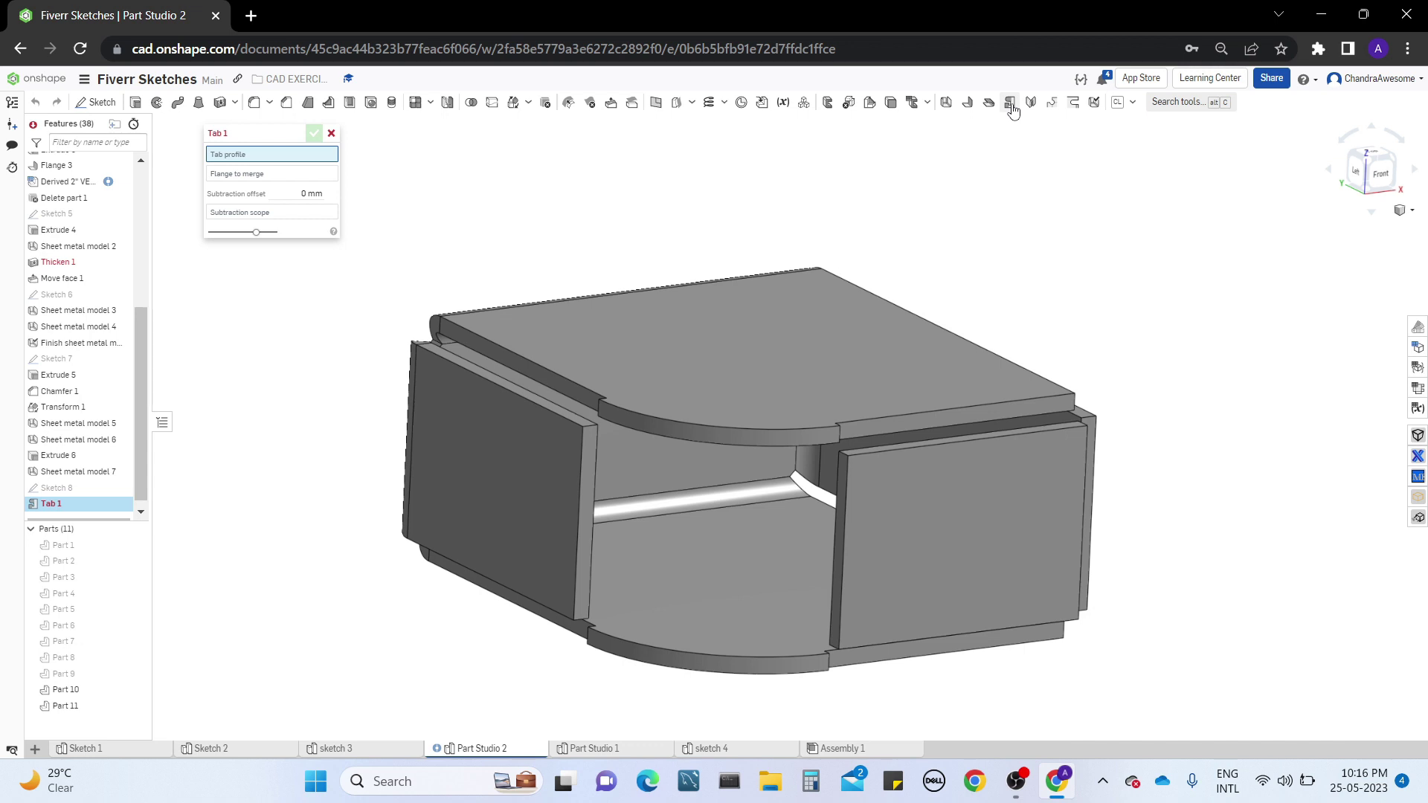
left_click(122, 489)
middle_click_drag(436, 645, 451, 570)
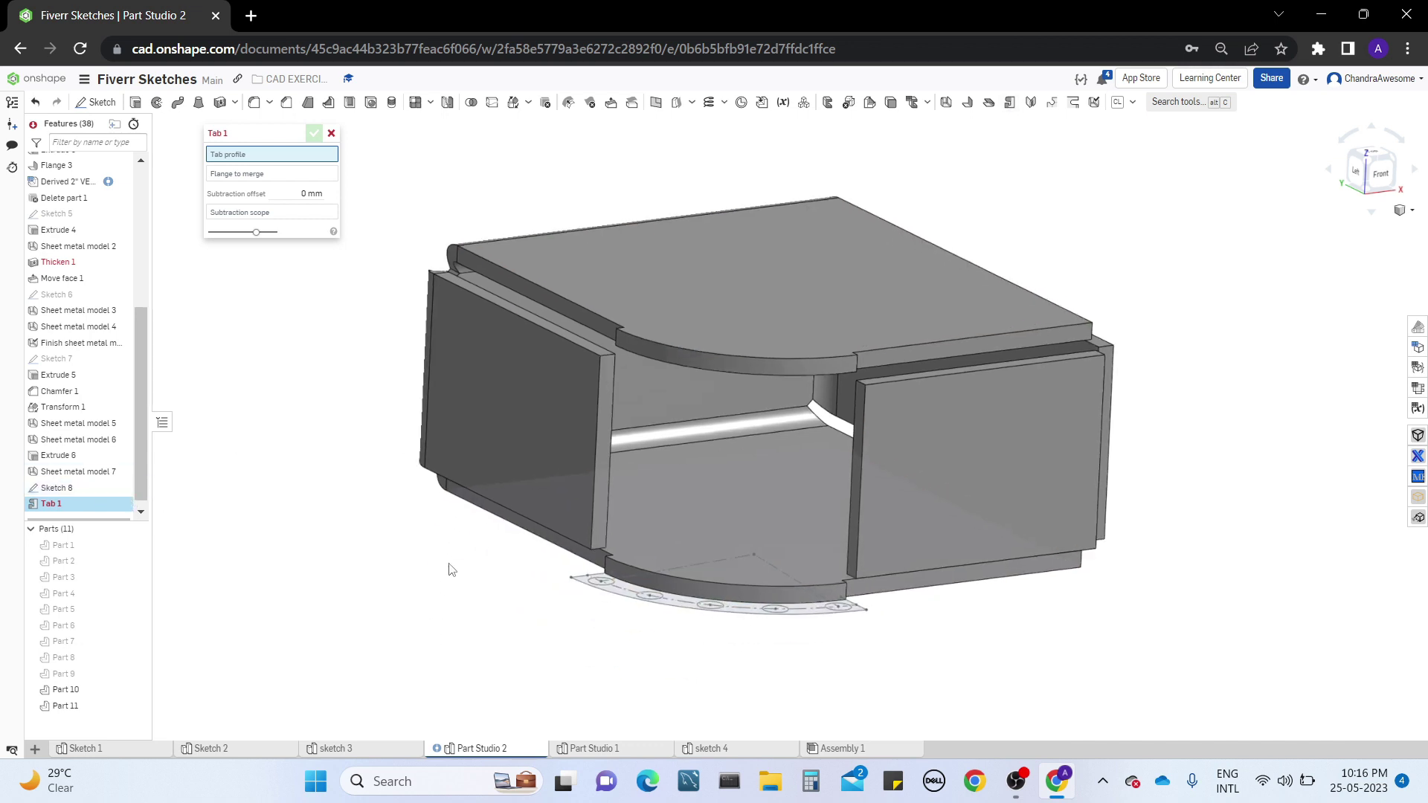
right_click_drag(449, 565, 449, 593)
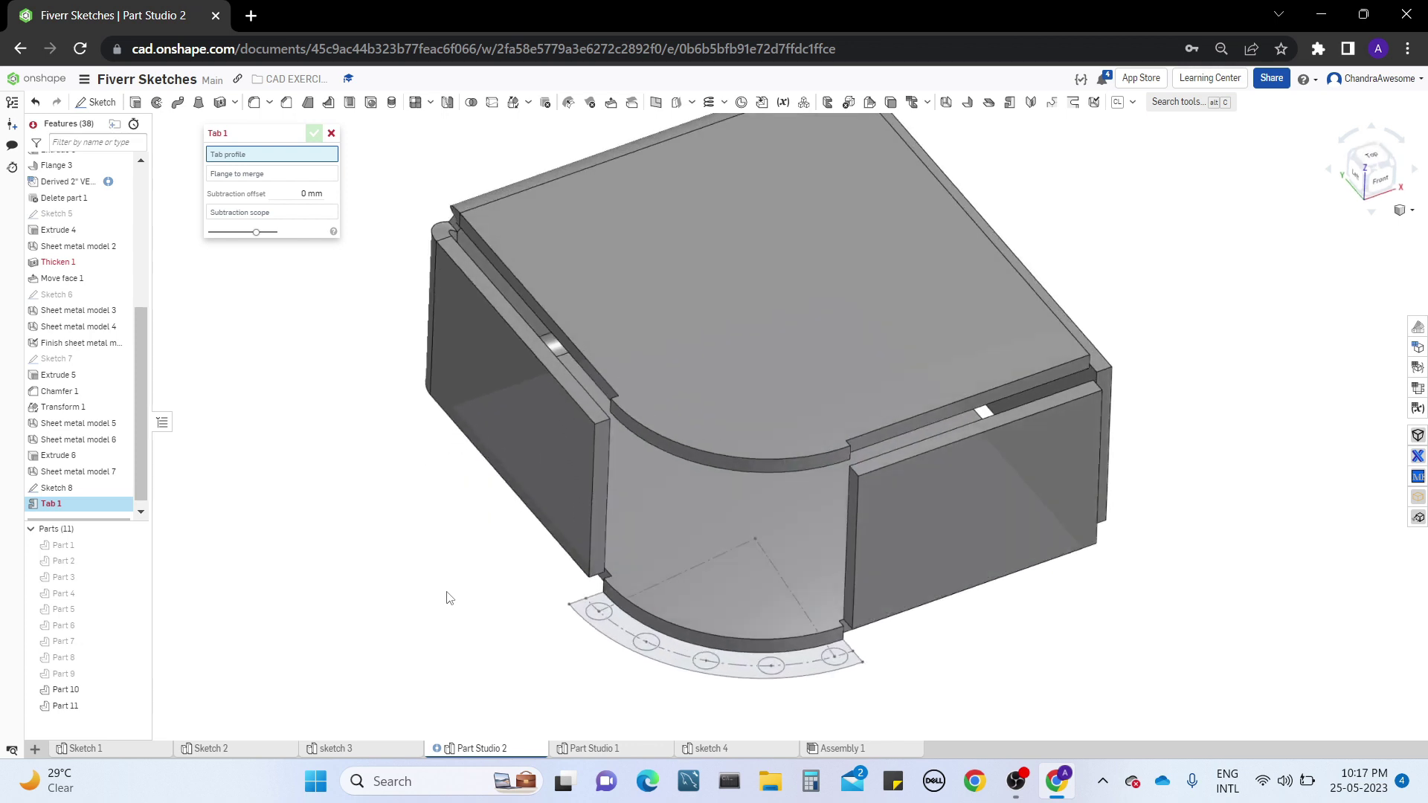
left_click(623, 638)
left_click(623, 638)
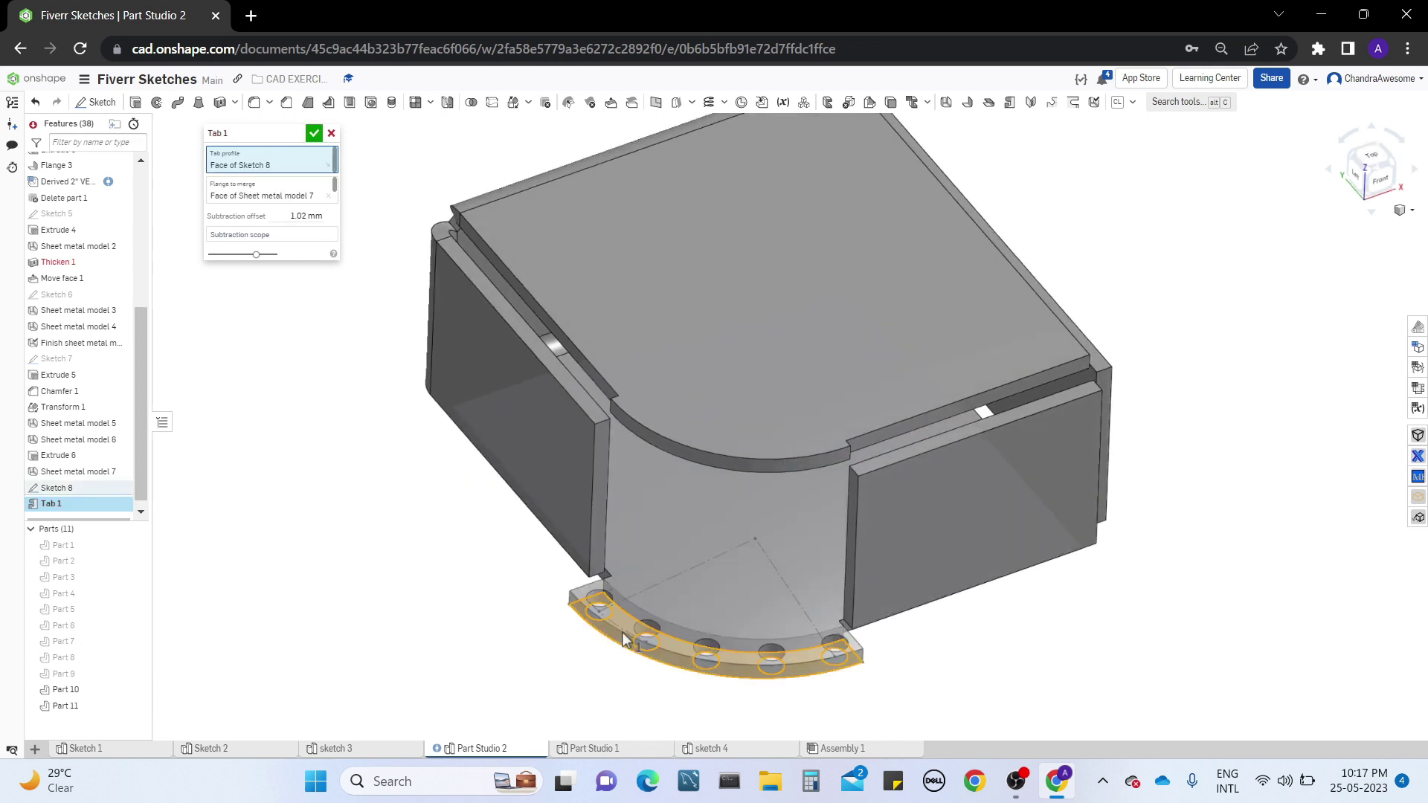
Add the upper flange's top face to the Tab selections and inspect the tab preview on both flanges
middle_click_drag(465, 637, 456, 624)
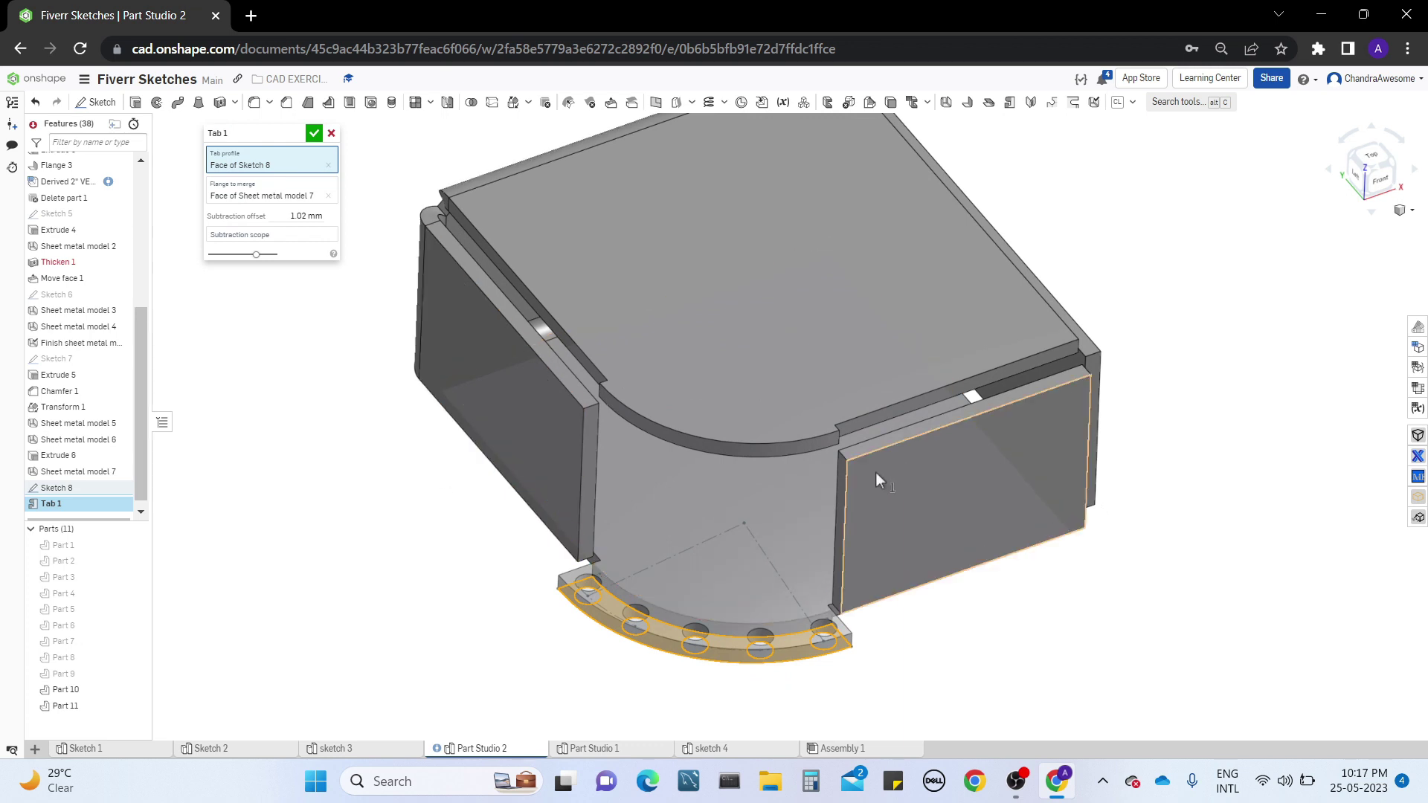
right_click_drag(694, 564, 485, 350)
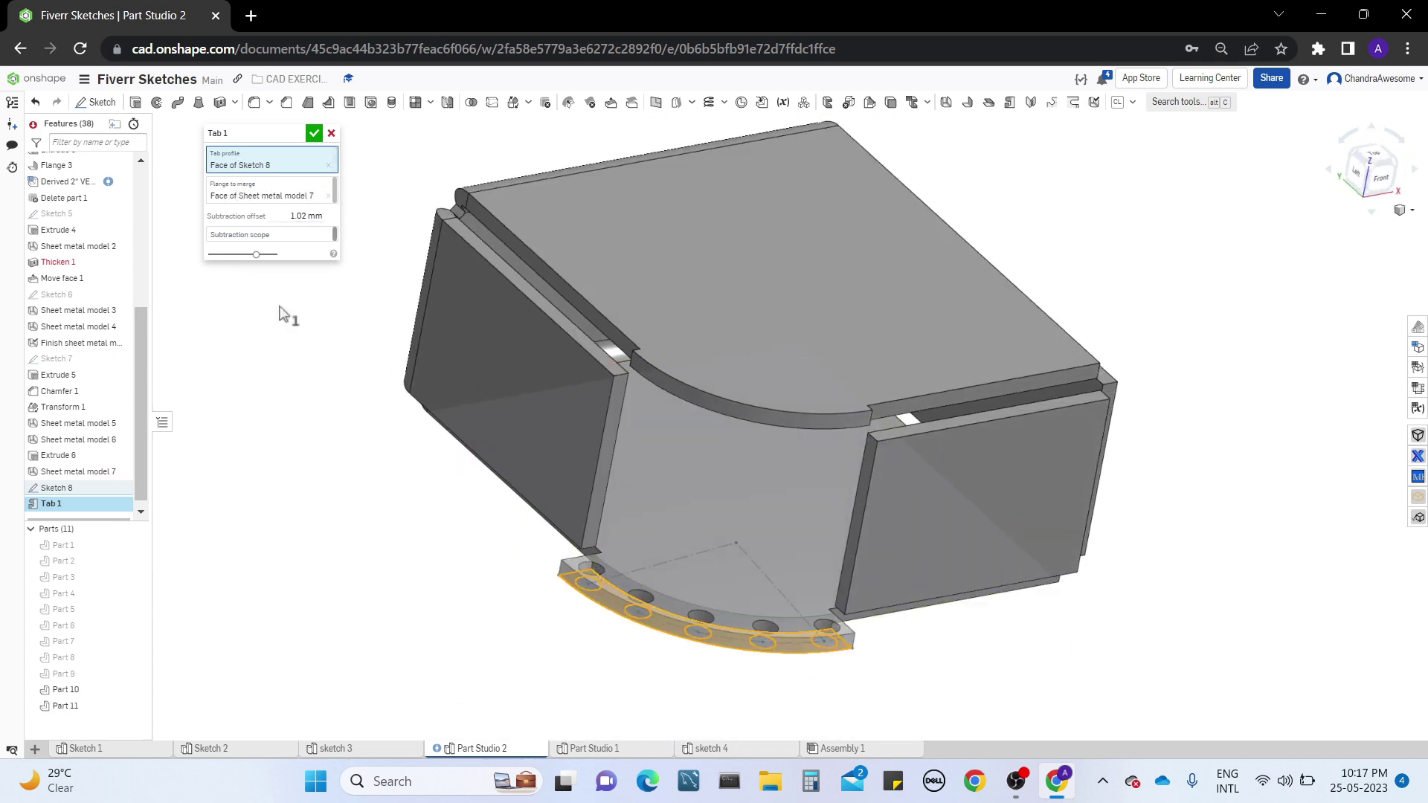
mouse_move(488, 539)
right_mouse_down()
mouse_move(441, 560)
mouse_move(468, 552)
right_mouse_up()
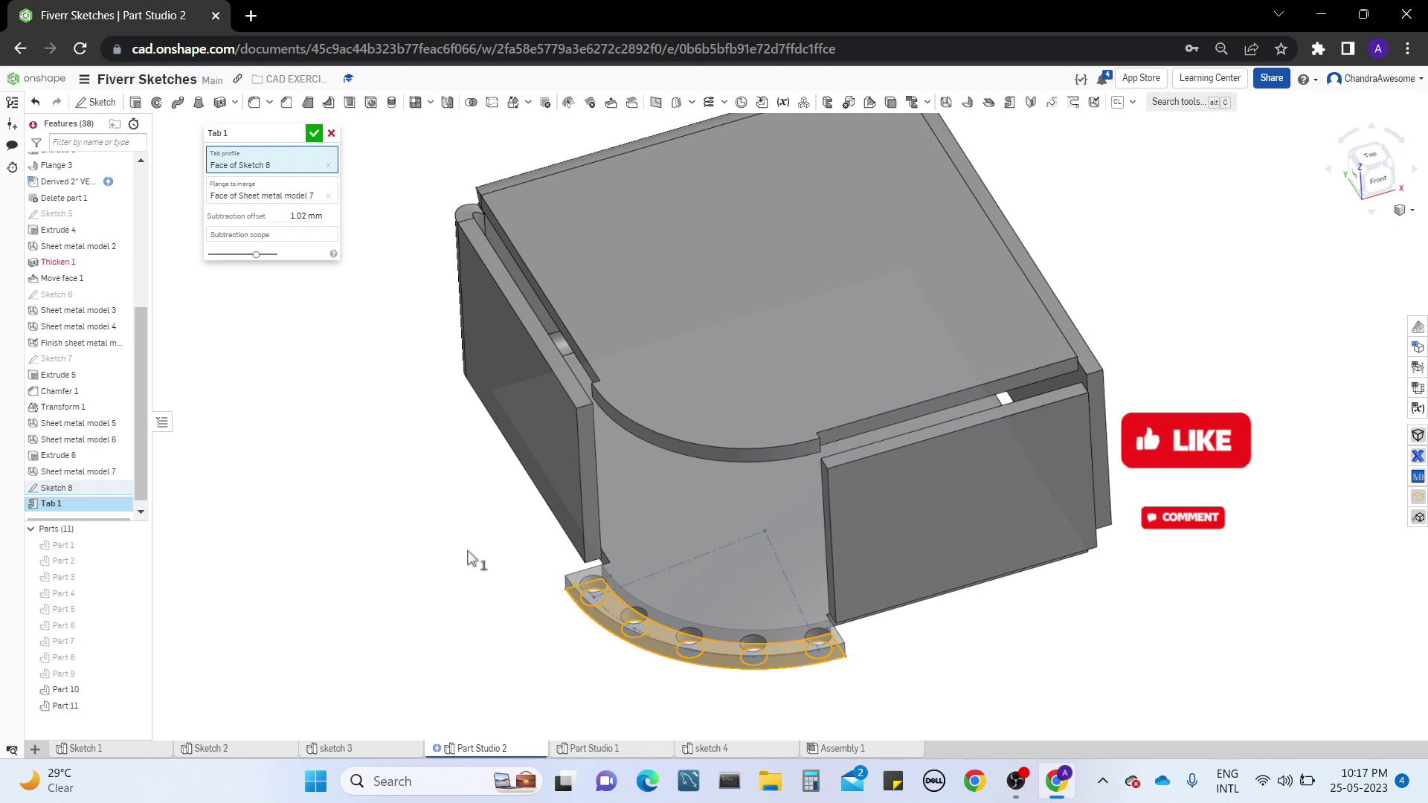
right_click_drag(457, 572, 437, 548)
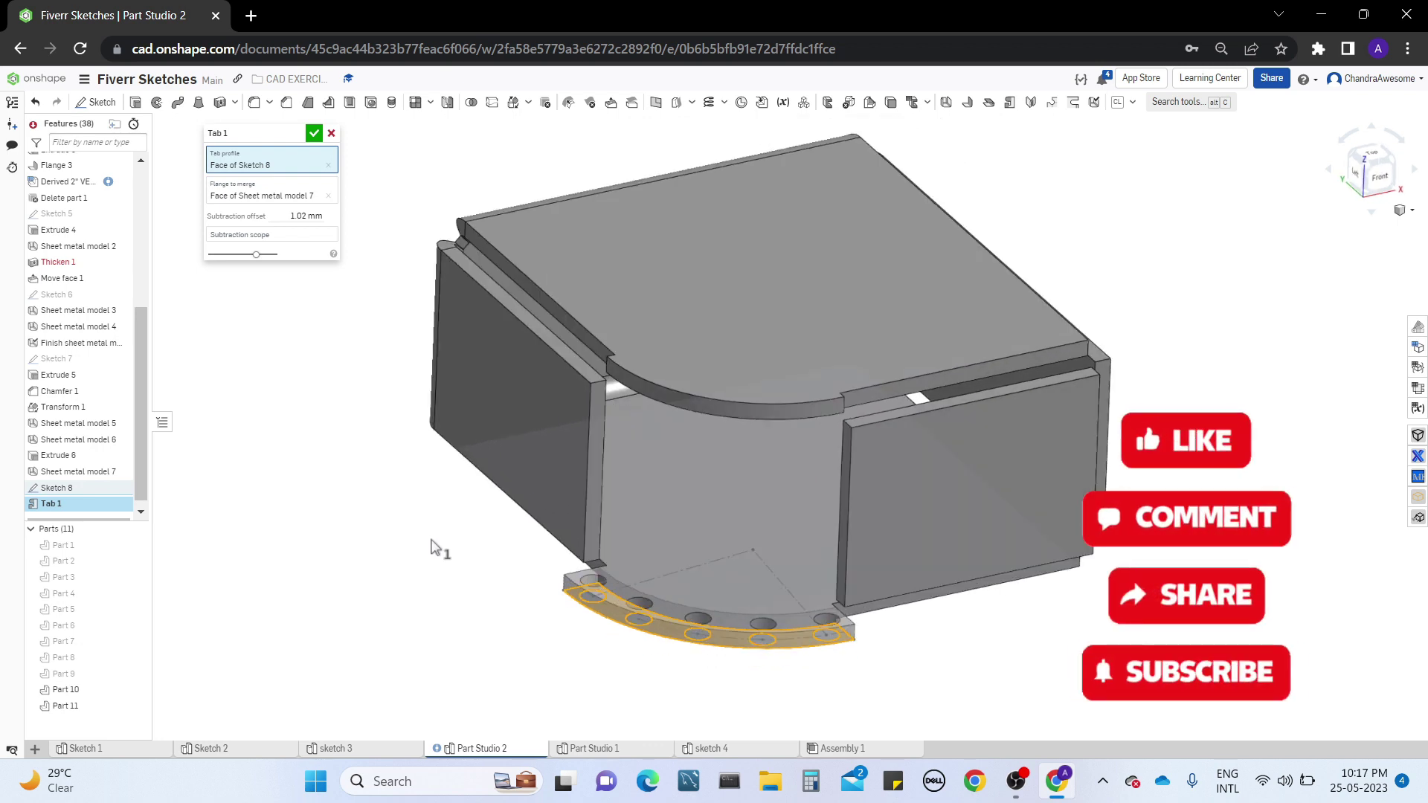
left_click(753, 300)
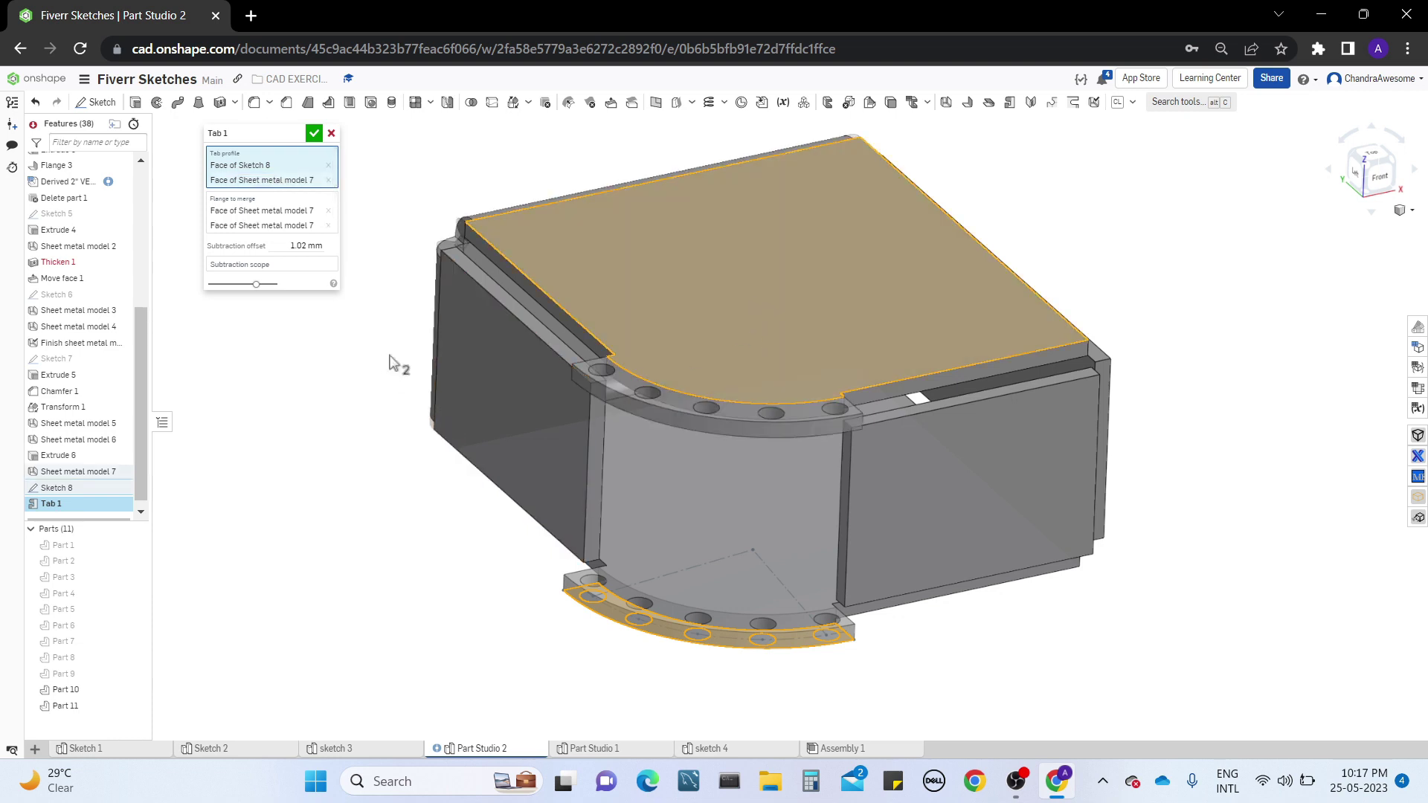
right_click_drag(360, 301, 440, 305)
right_click_drag(1098, 300, 1006, 286)
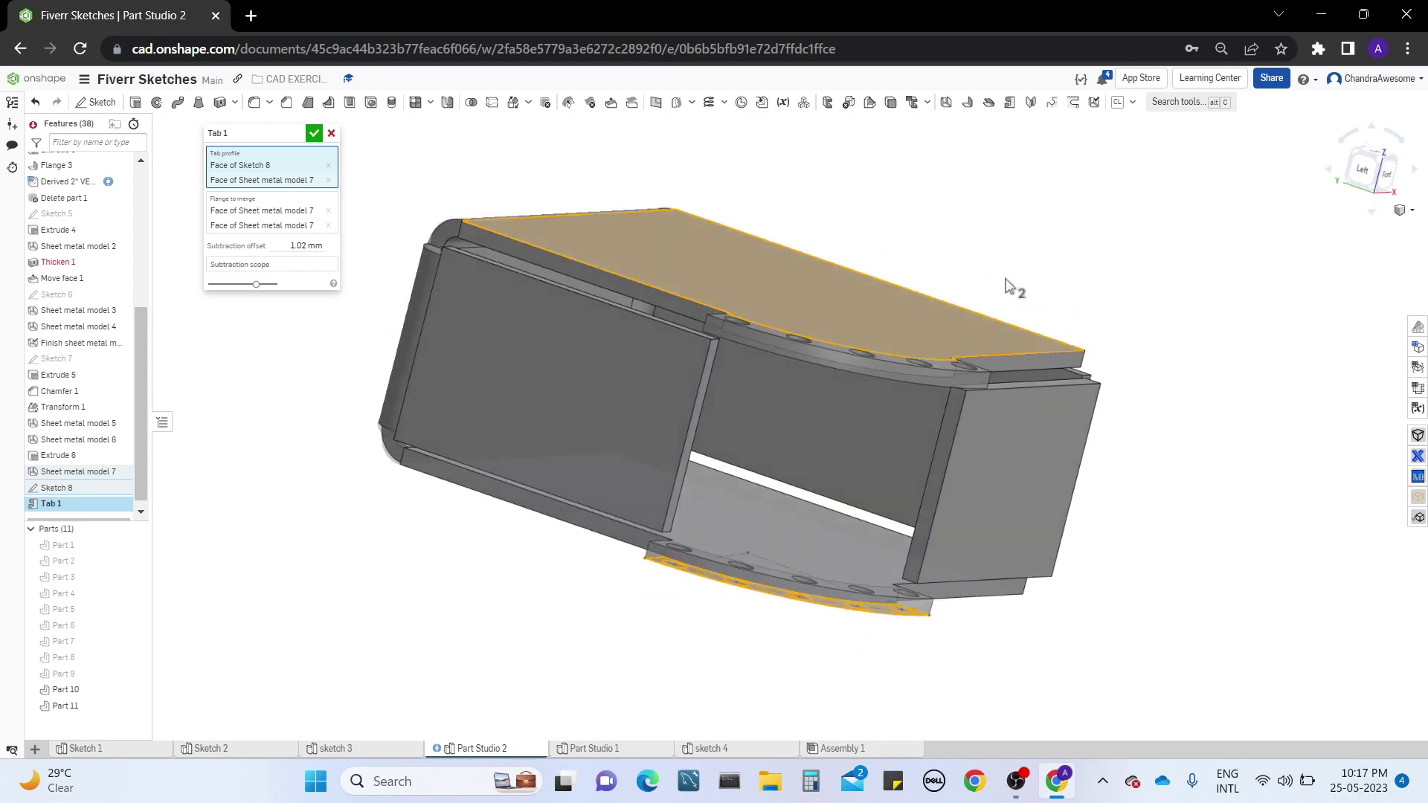
right_click_drag(922, 202, 1113, 333)
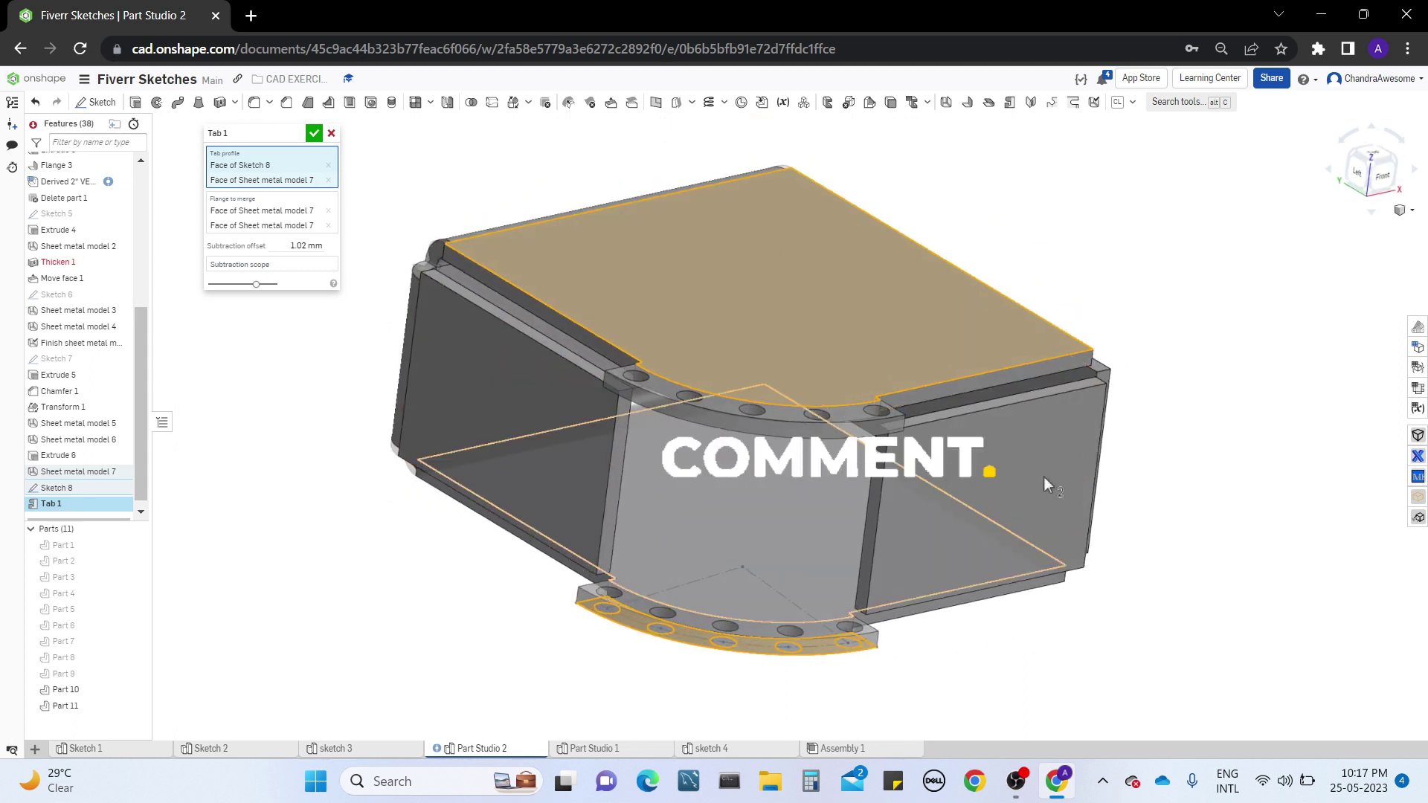
mouse_move(1173, 395)
right_mouse_down()
mouse_move(1125, 446)
mouse_move(1153, 387)
right_mouse_up()
middle_click_drag(404, 507, 469, 467)
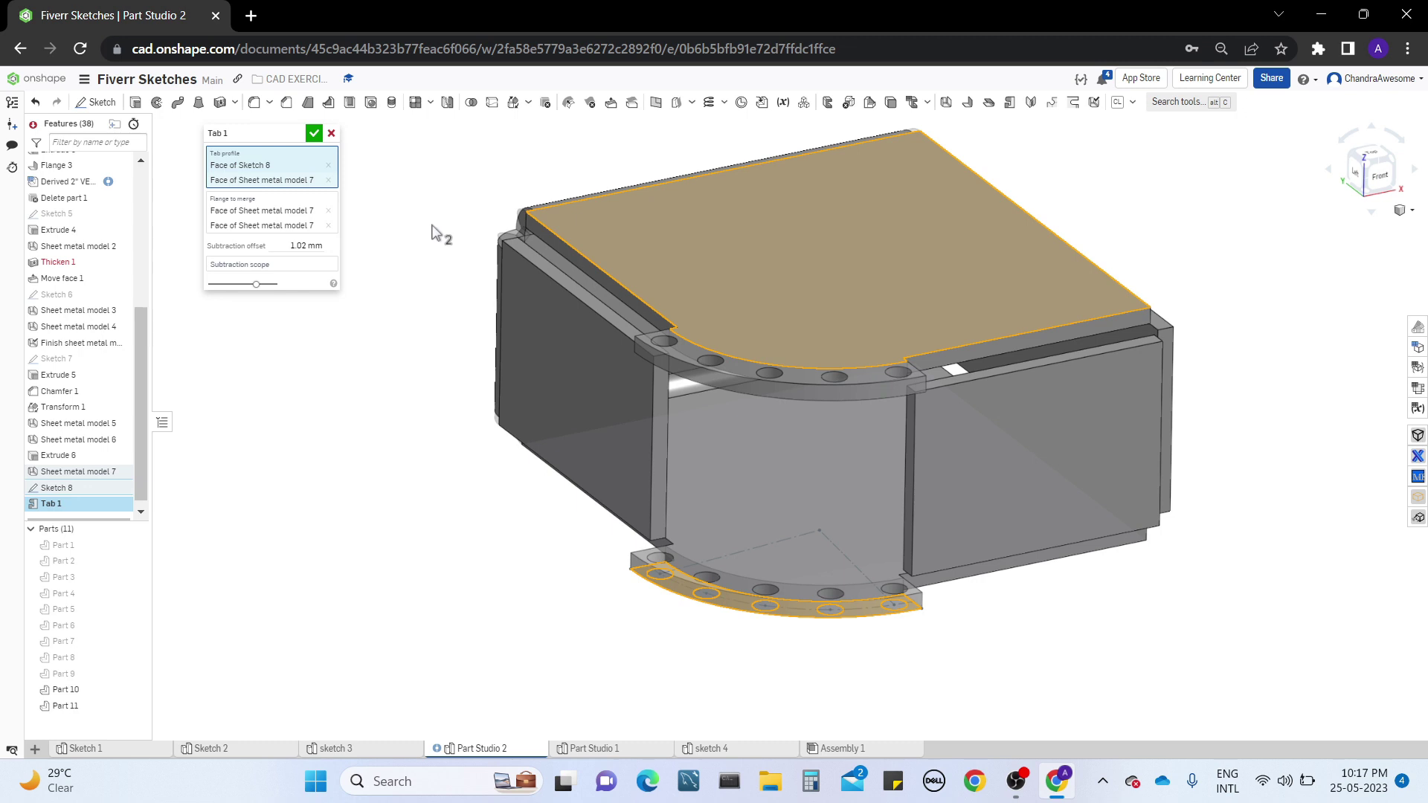
right_click_drag(443, 215, 425, 268)
Try the top face as the tab's subtraction scope, deselect it, and accept the Tab feature
left_click(295, 267)
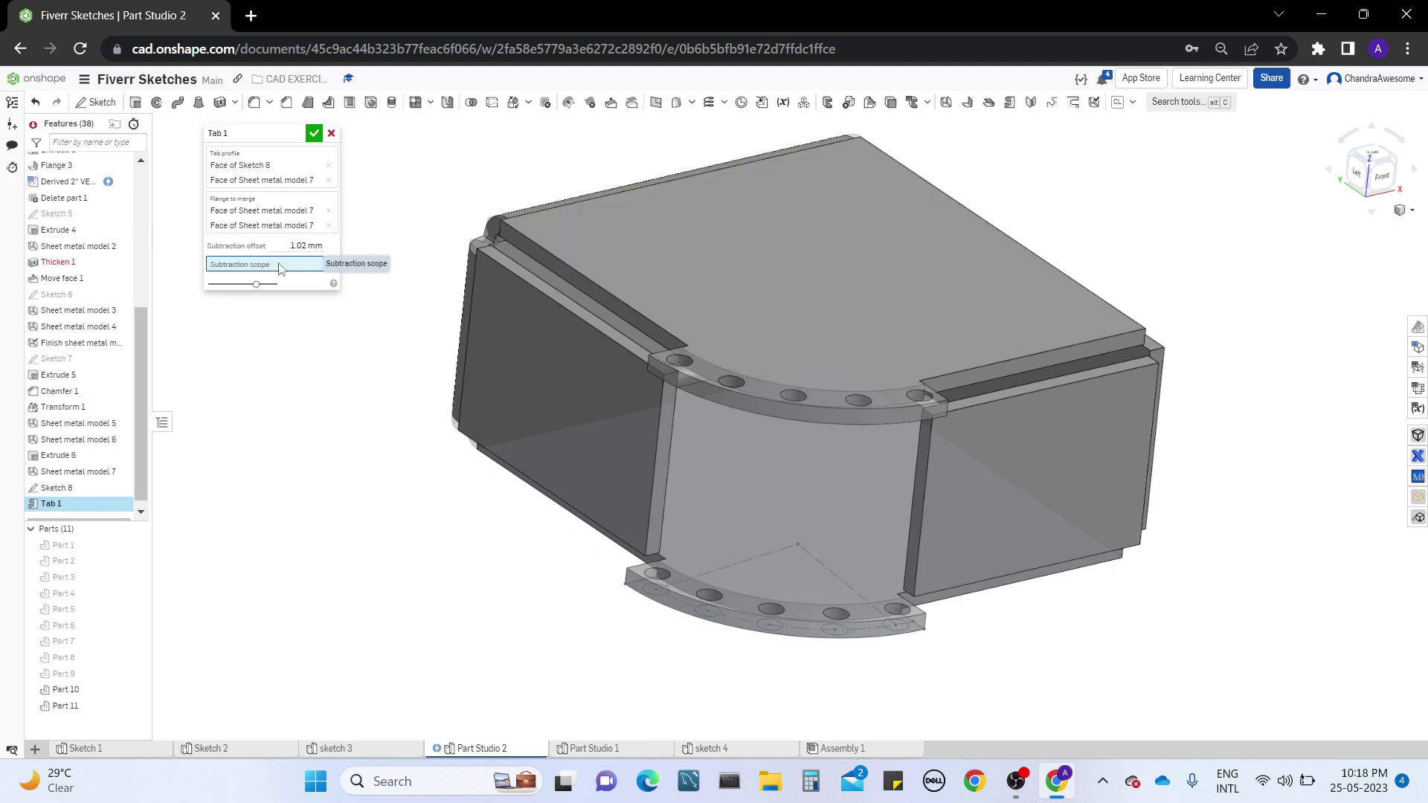
left_click(820, 273)
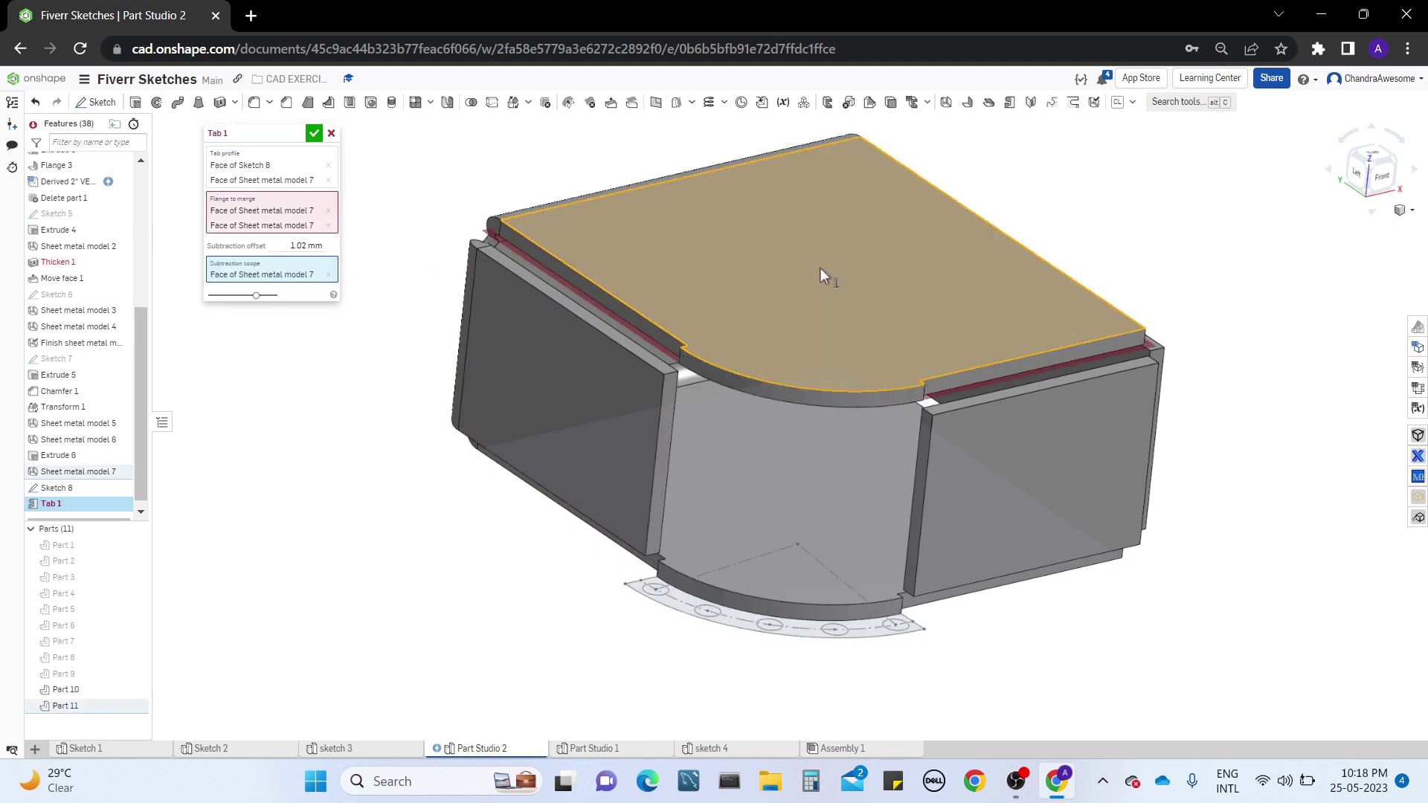
left_click(820, 267)
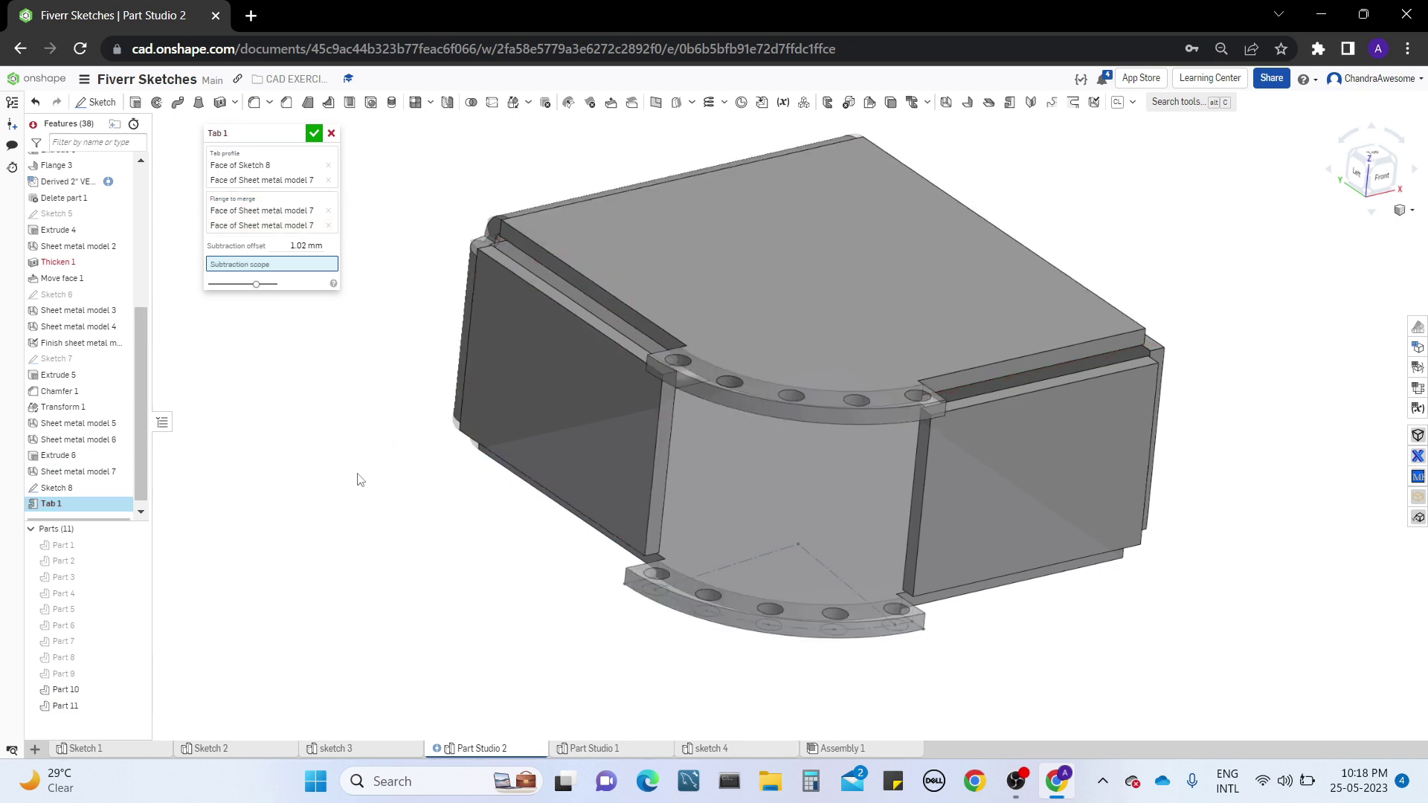
left_click(314, 134)
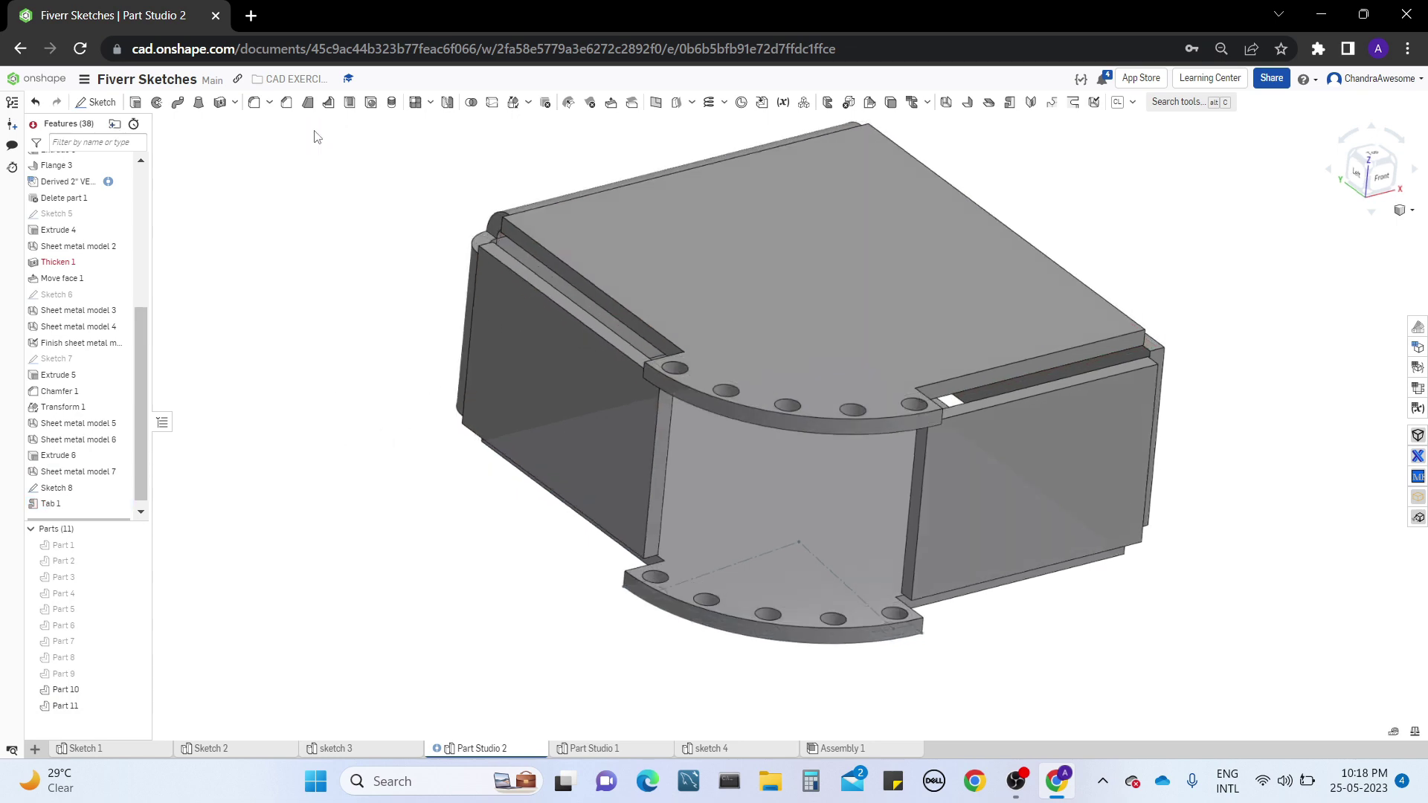
mouse_move(614, 274)
right_mouse_down()
mouse_move(612, 359)
mouse_move(617, 282)
right_mouse_up()
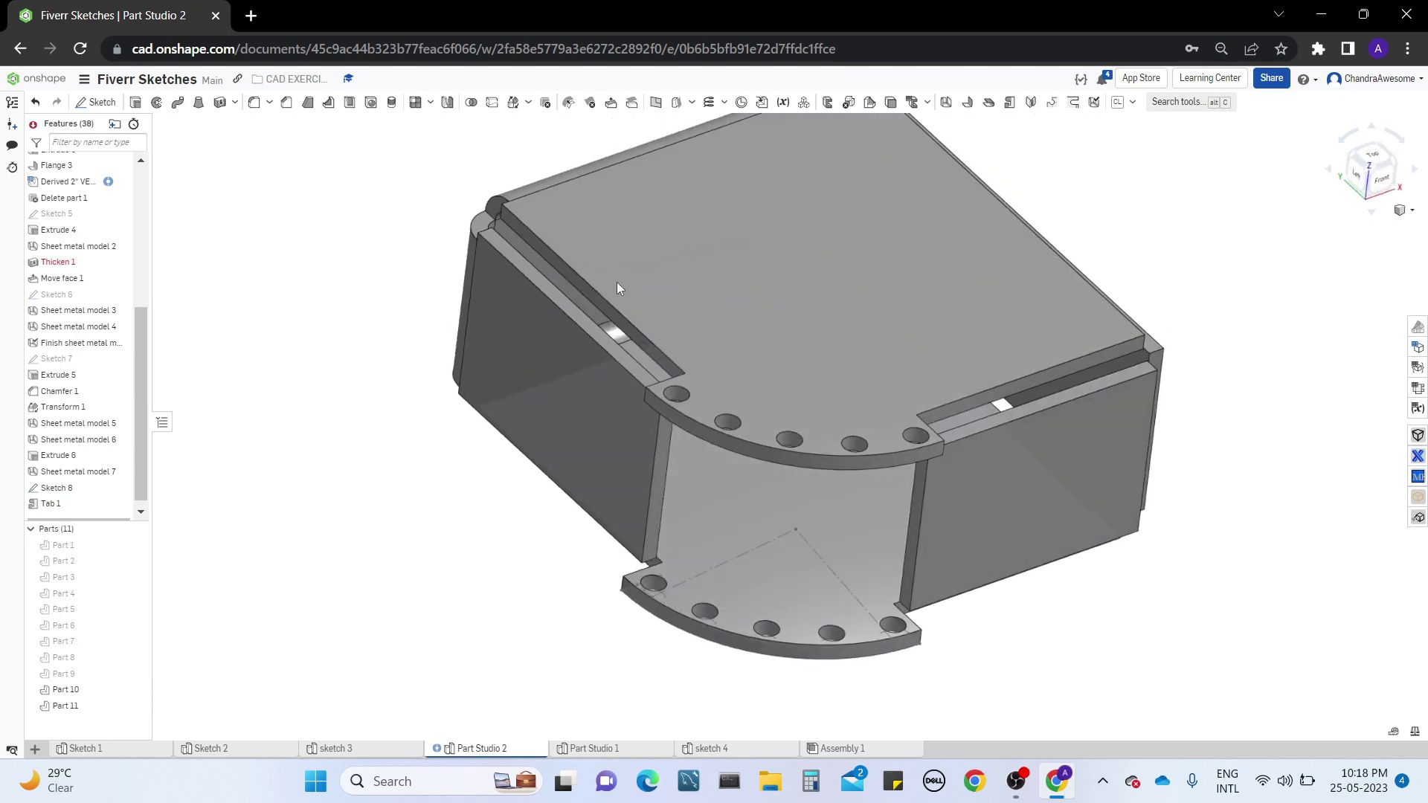
mouse_move(787, 337)
right_mouse_down()
mouse_move(748, 354)
mouse_move(766, 311)
mouse_move(769, 340)
right_mouse_up()
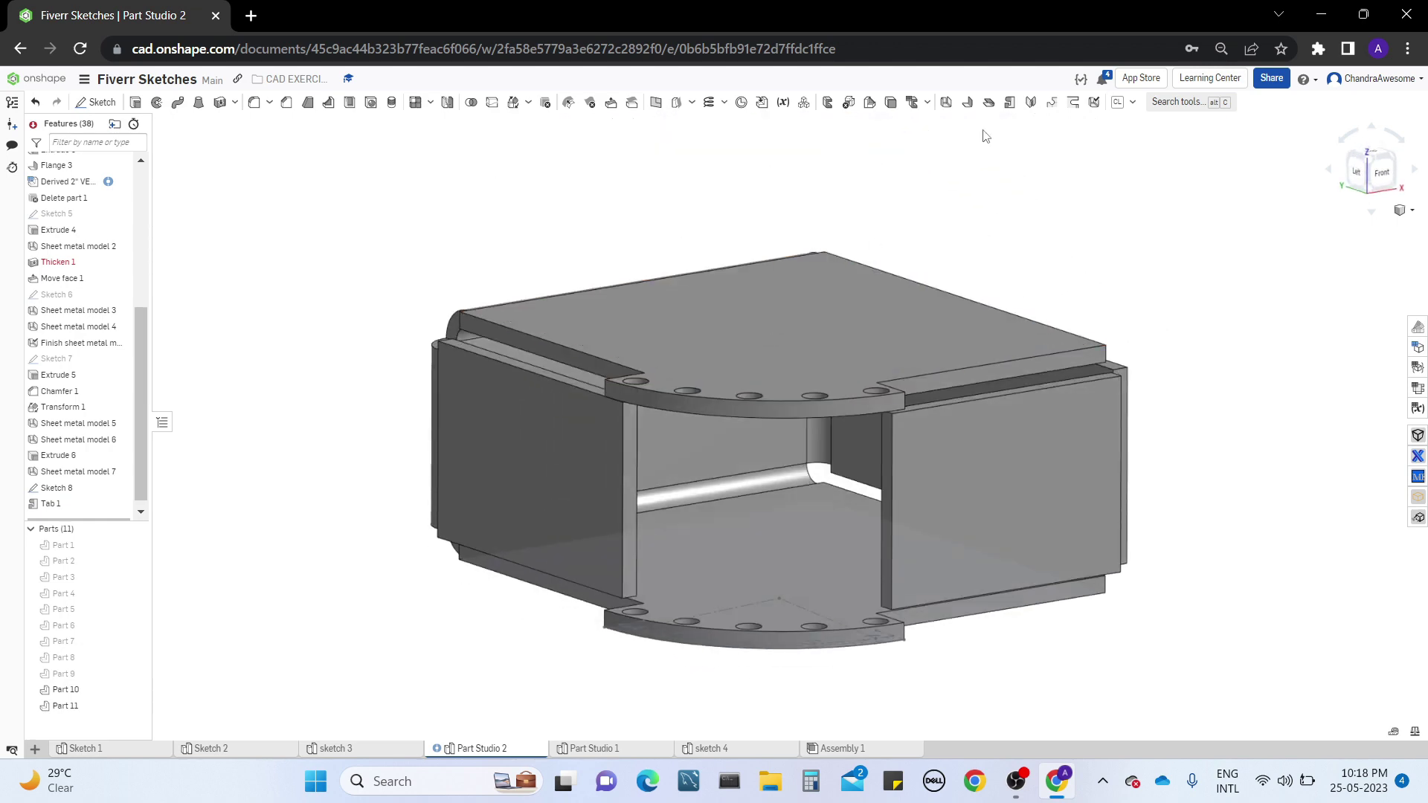
Start a Make joint feature between the facing end faces of the two side walls at the open corner
left_click(1034, 100)
right_click_drag(1125, 167, 1131, 184)
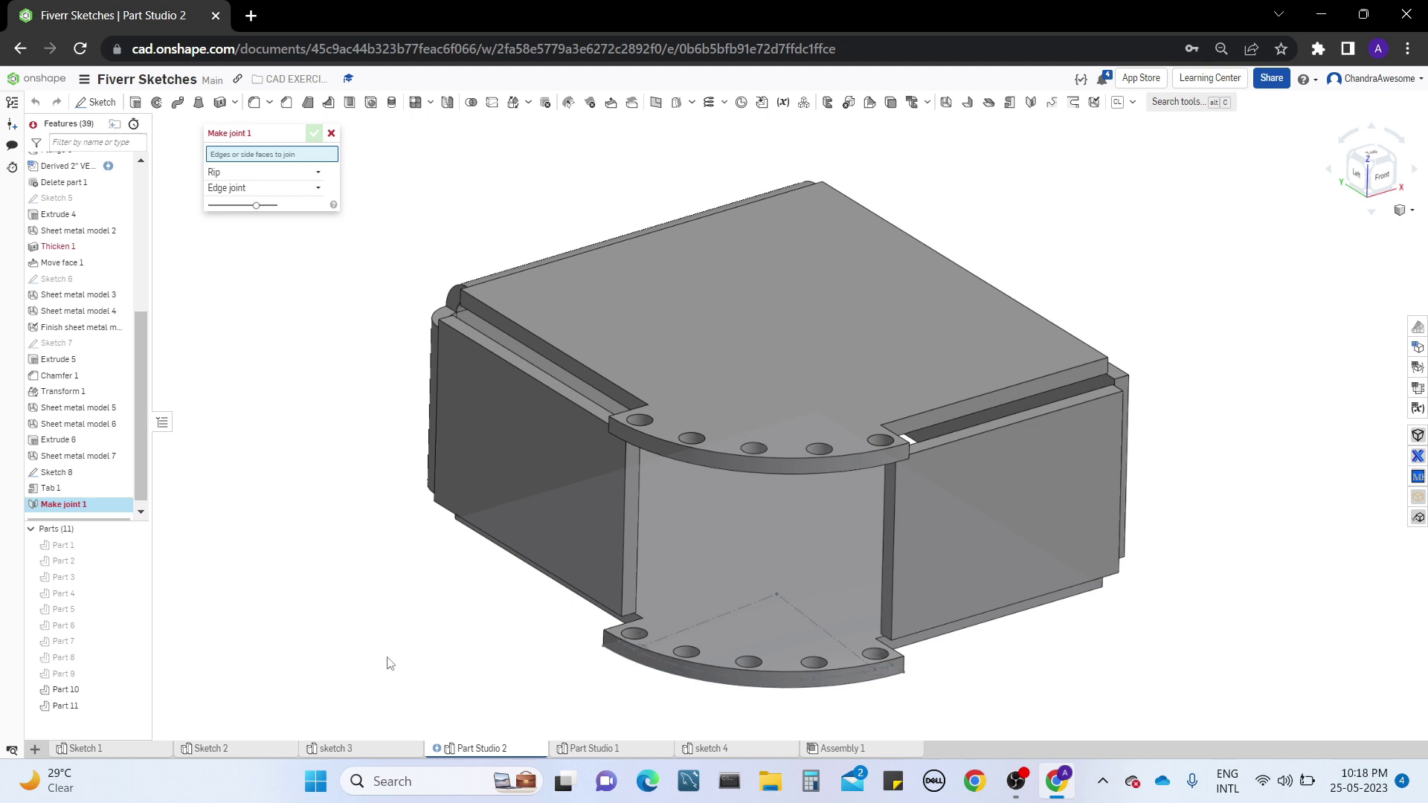
right_click_drag(390, 663, 662, 411)
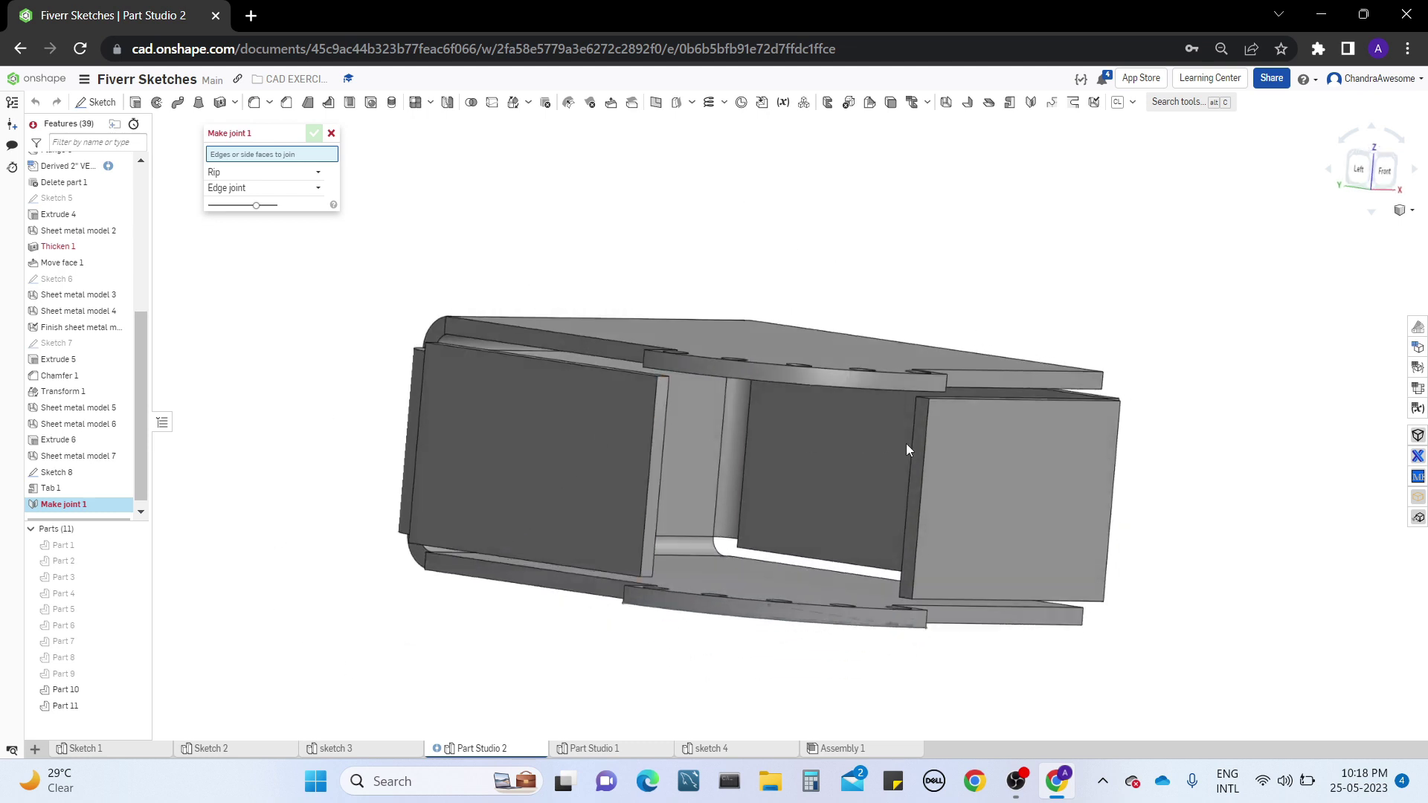
right_click_drag(953, 453, 946, 498)
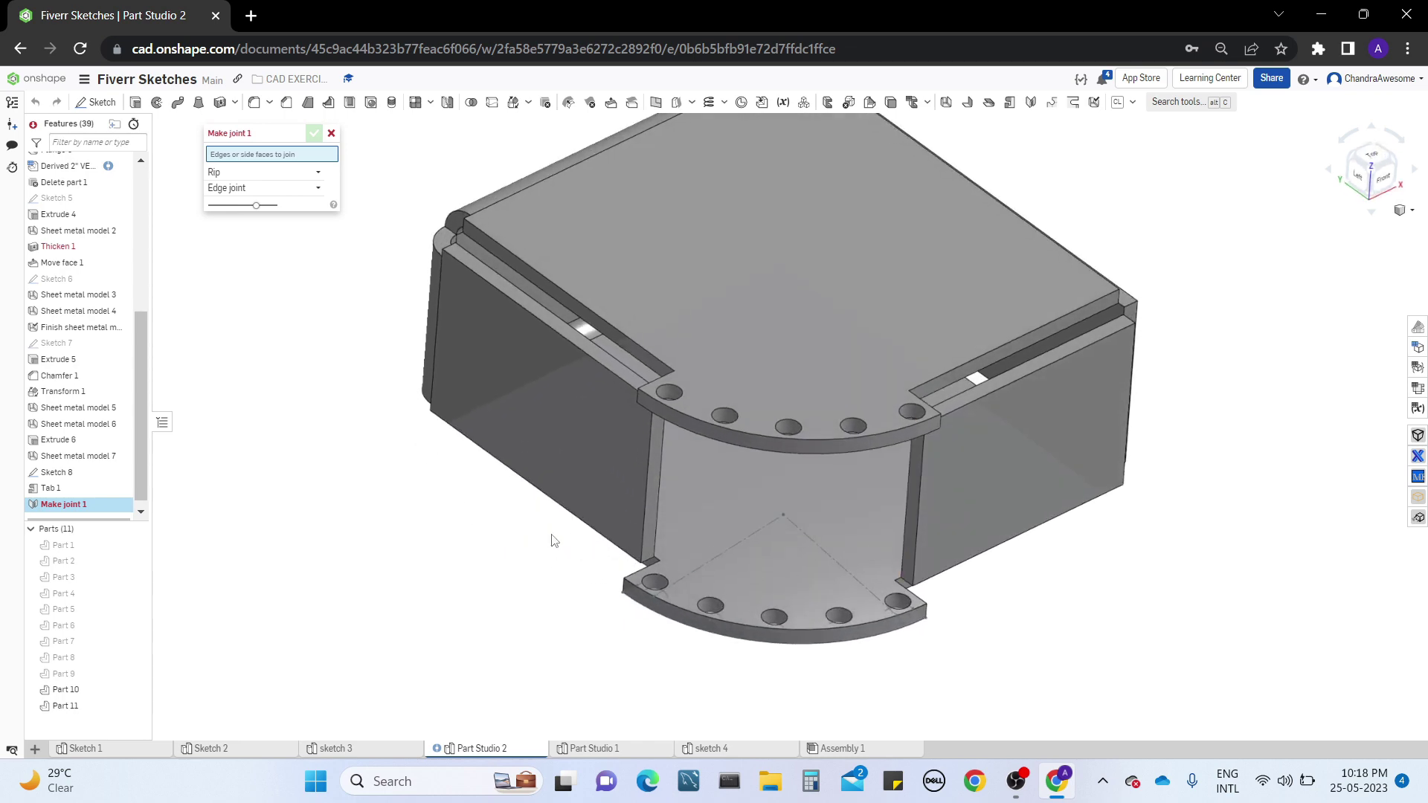
mouse_move(551, 540)
right_mouse_down()
mouse_move(549, 578)
mouse_move(606, 535)
mouse_move(555, 539)
right_mouse_up()
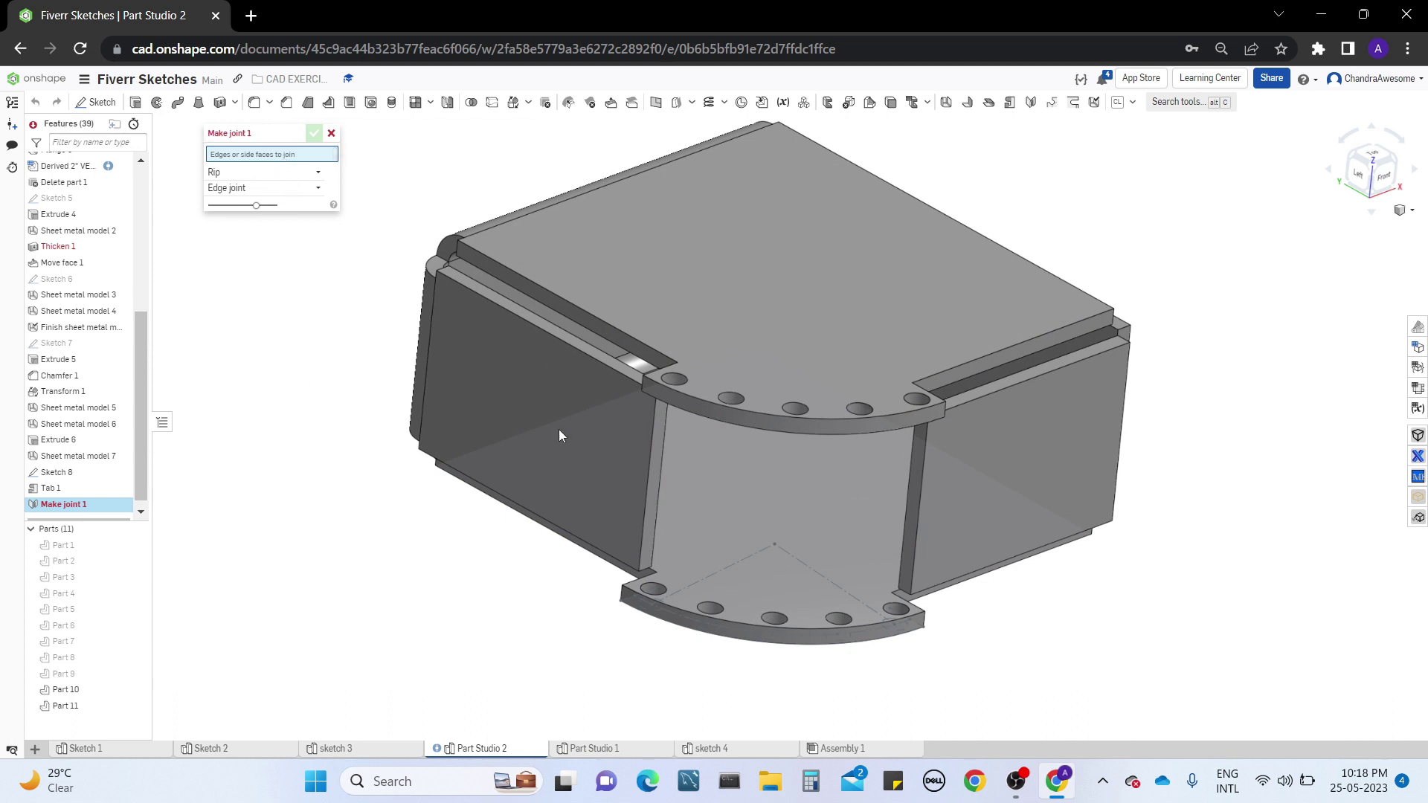
left_click(657, 427)
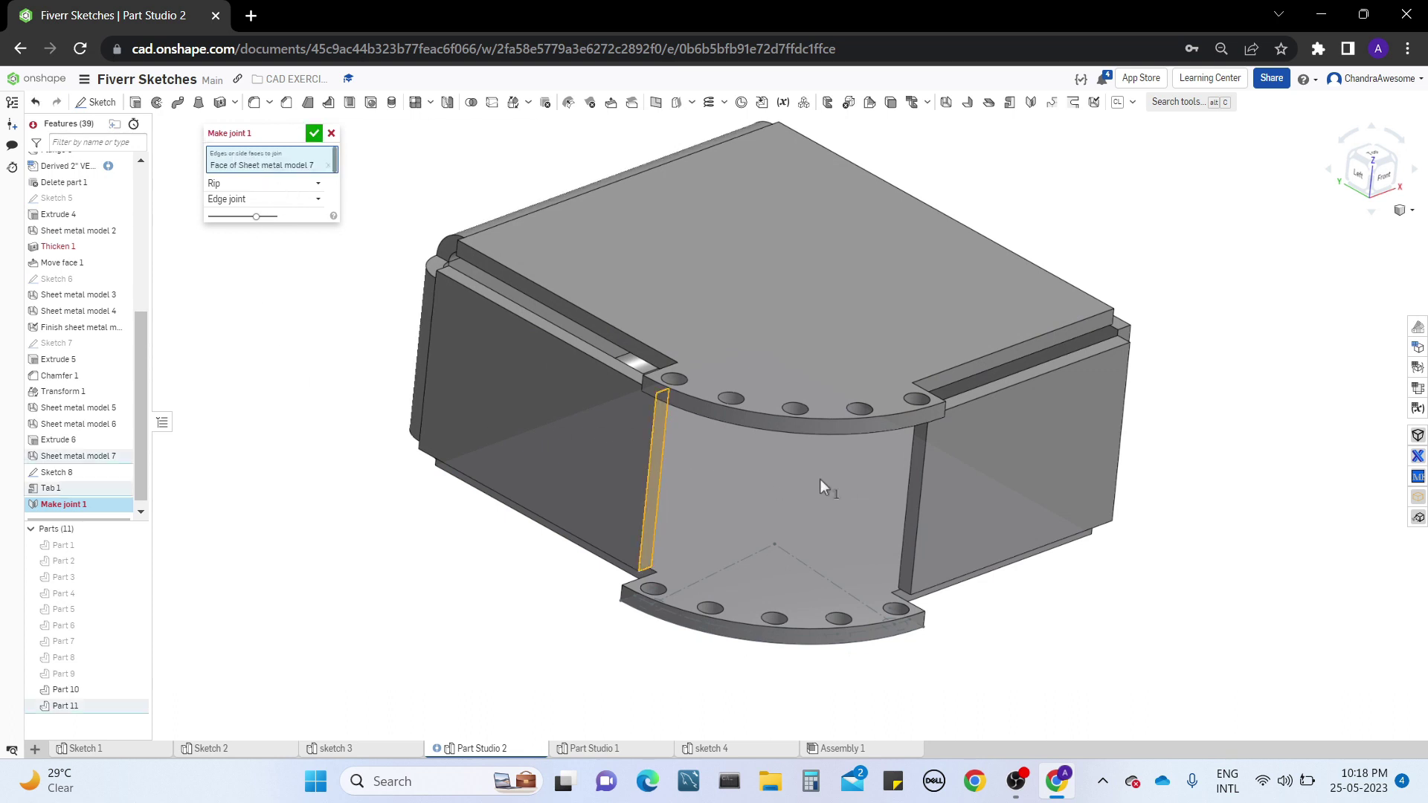
left_click(916, 483)
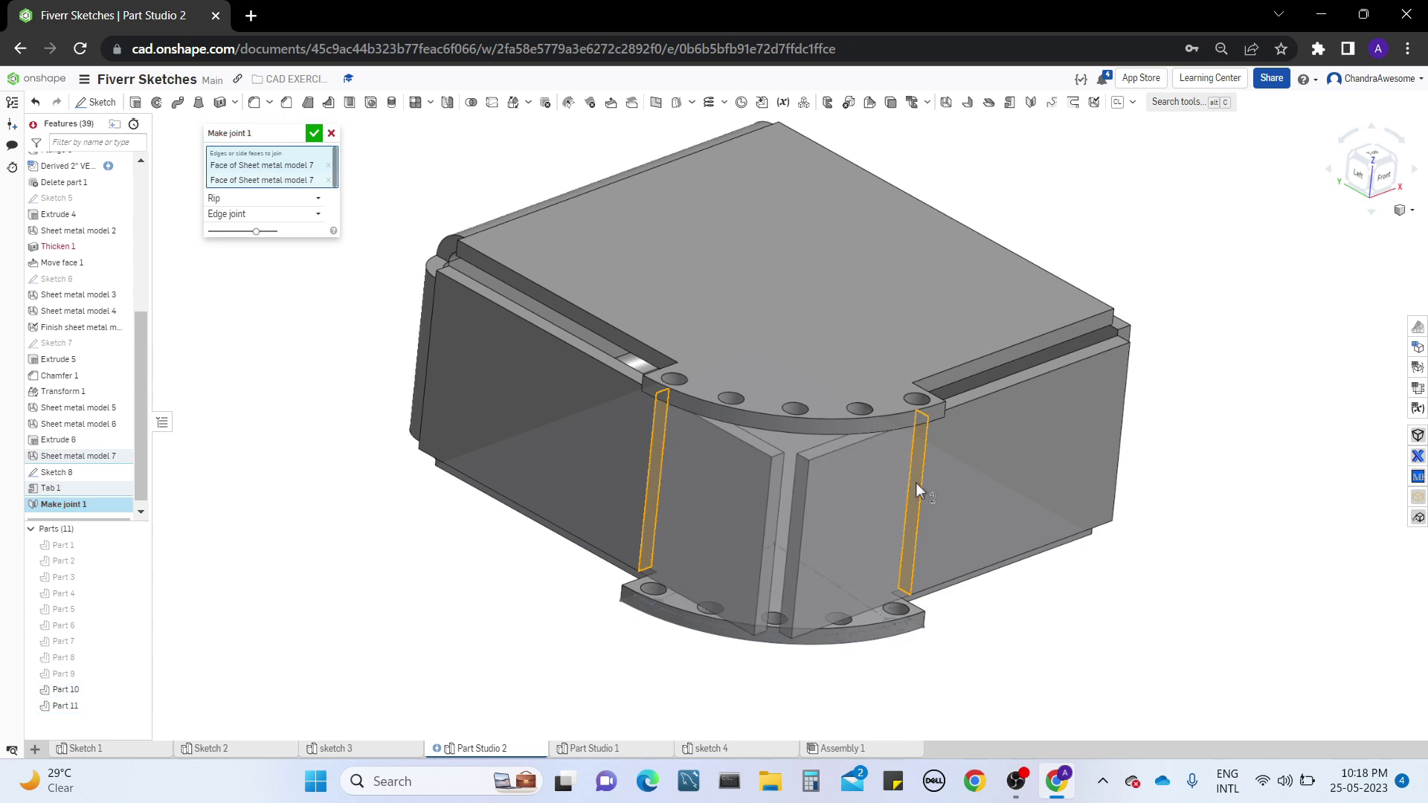
right_click_drag(293, 404, 300, 436)
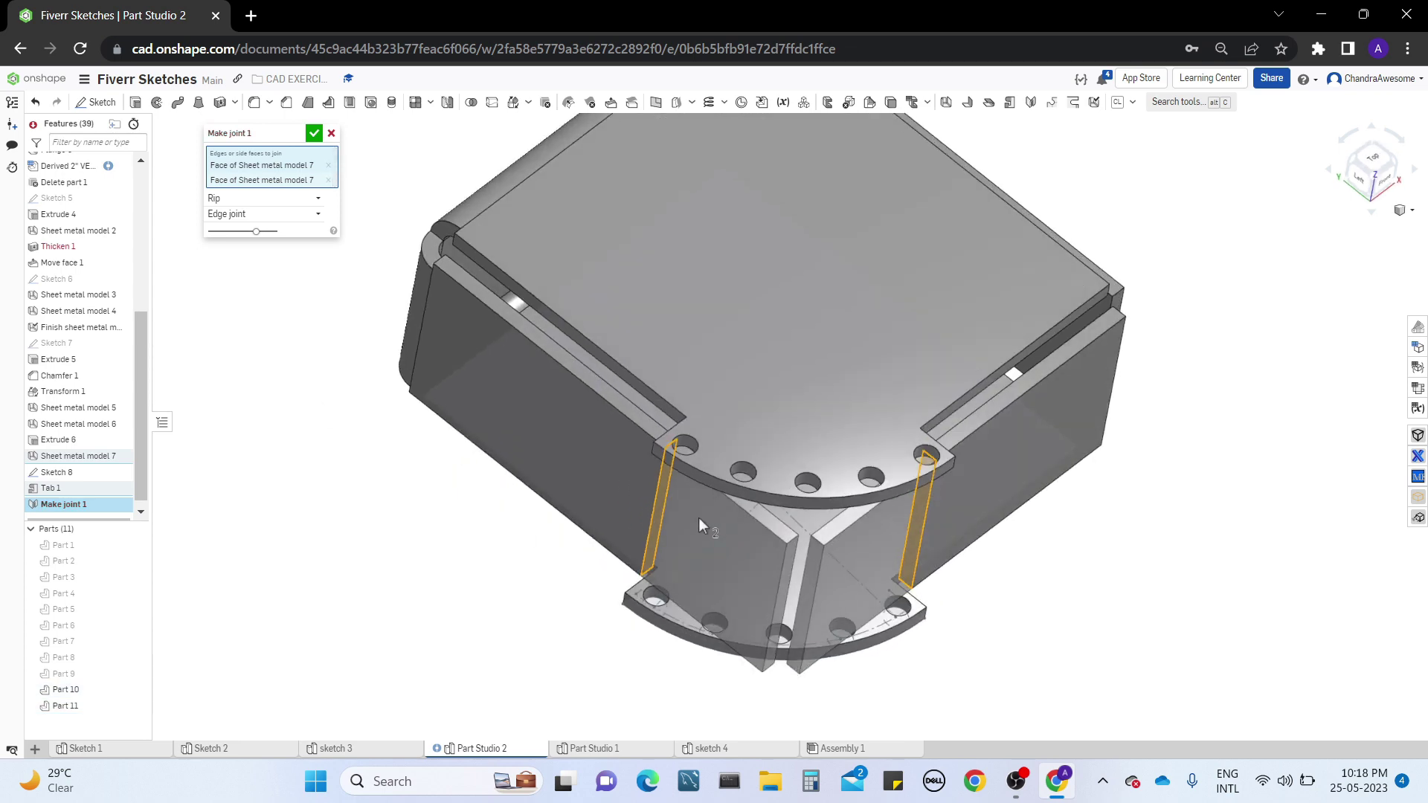
right_click_drag(656, 498, 606, 535)
middle_click_drag(604, 564, 497, 515)
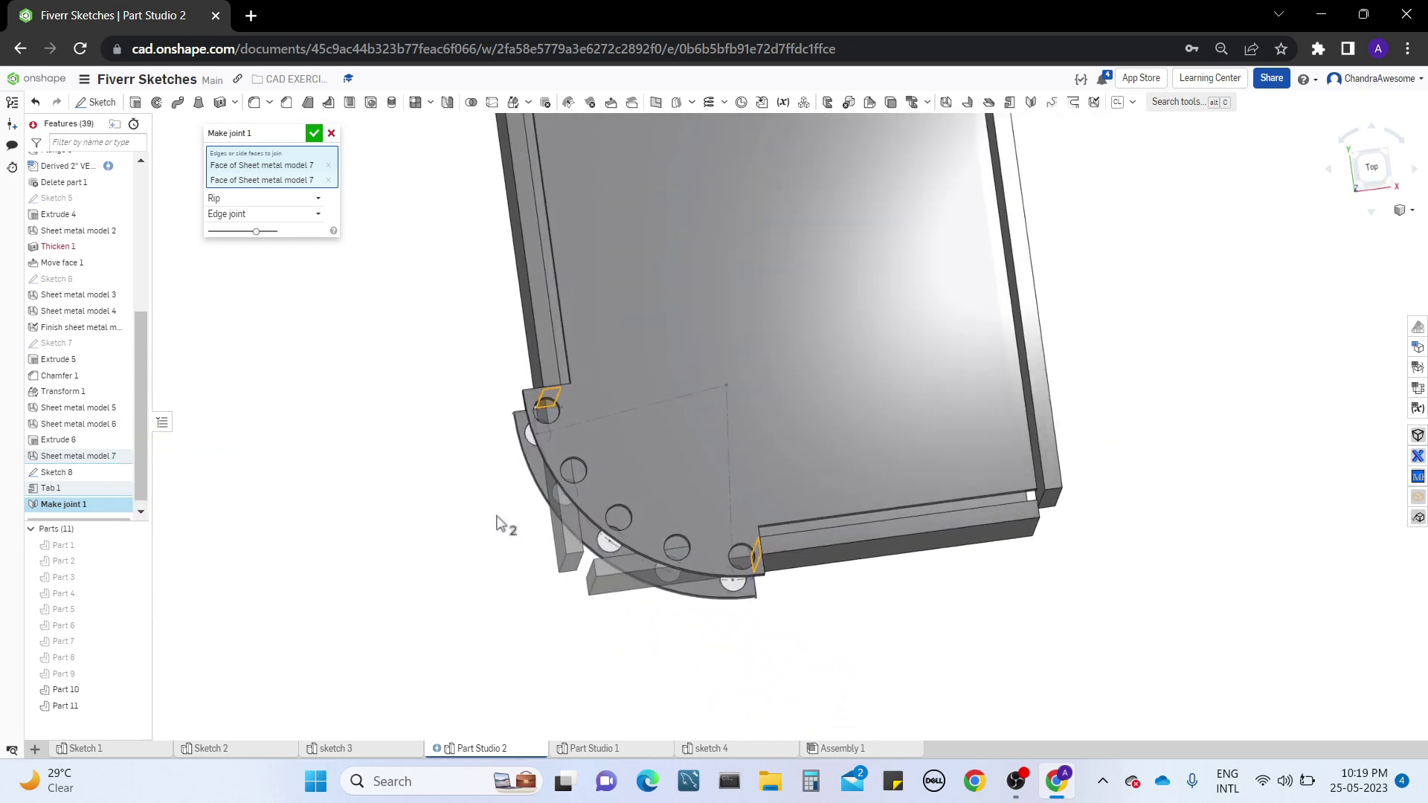
mouse_move(471, 535)
right_mouse_down()
mouse_move(473, 565)
mouse_move(473, 536)
right_mouse_up()
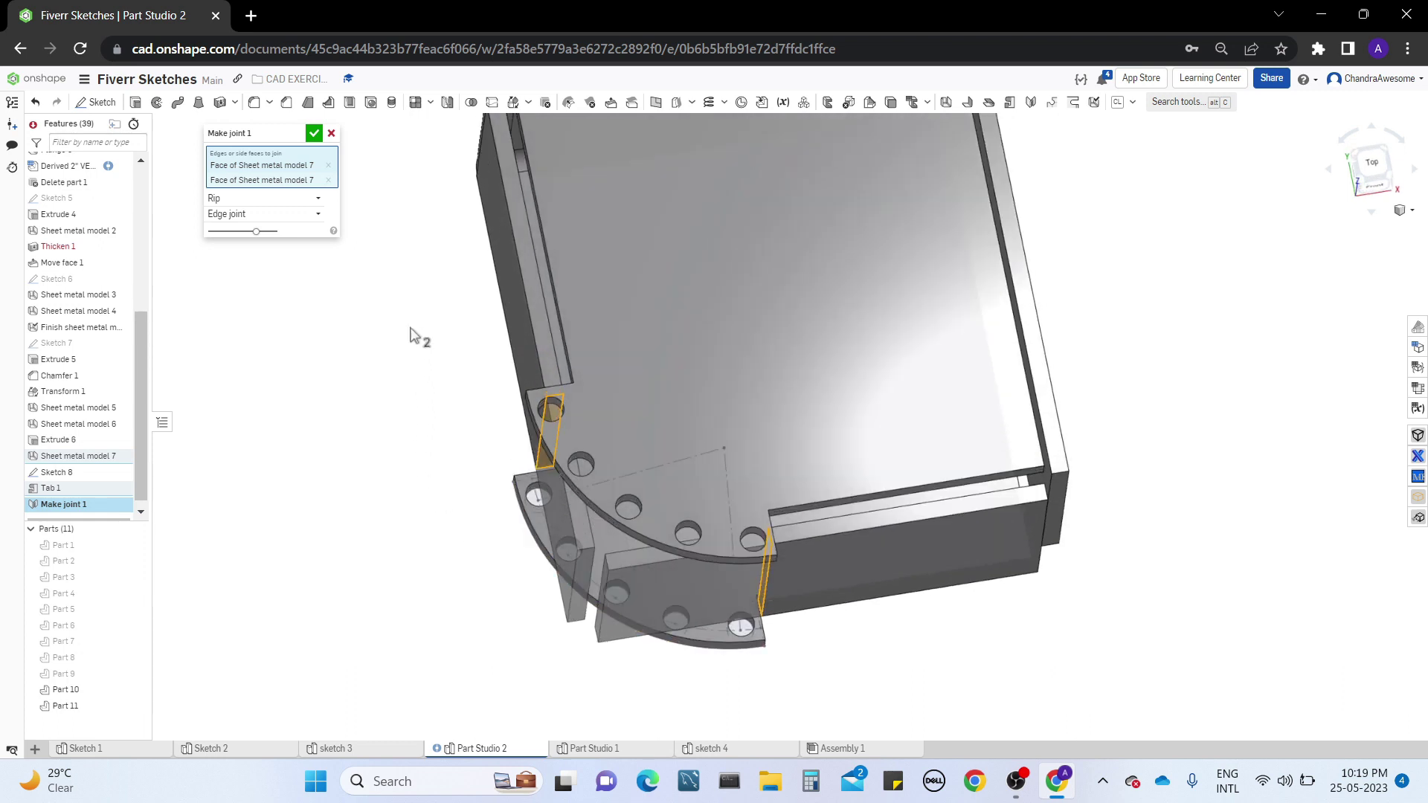
Keep the joint type as Rip and set the joint style to Butt joint - Direction 1
left_click(313, 200)
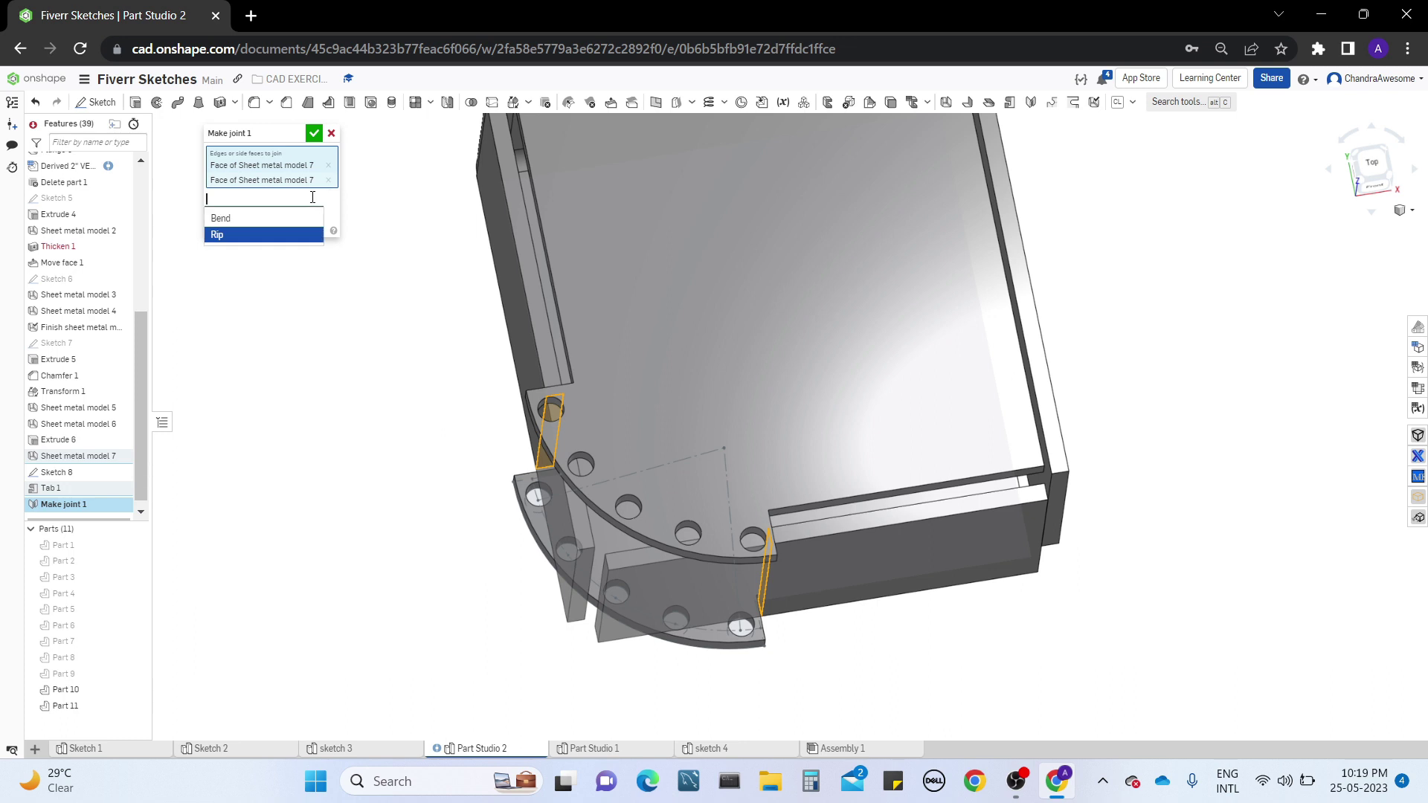
left_click(359, 231)
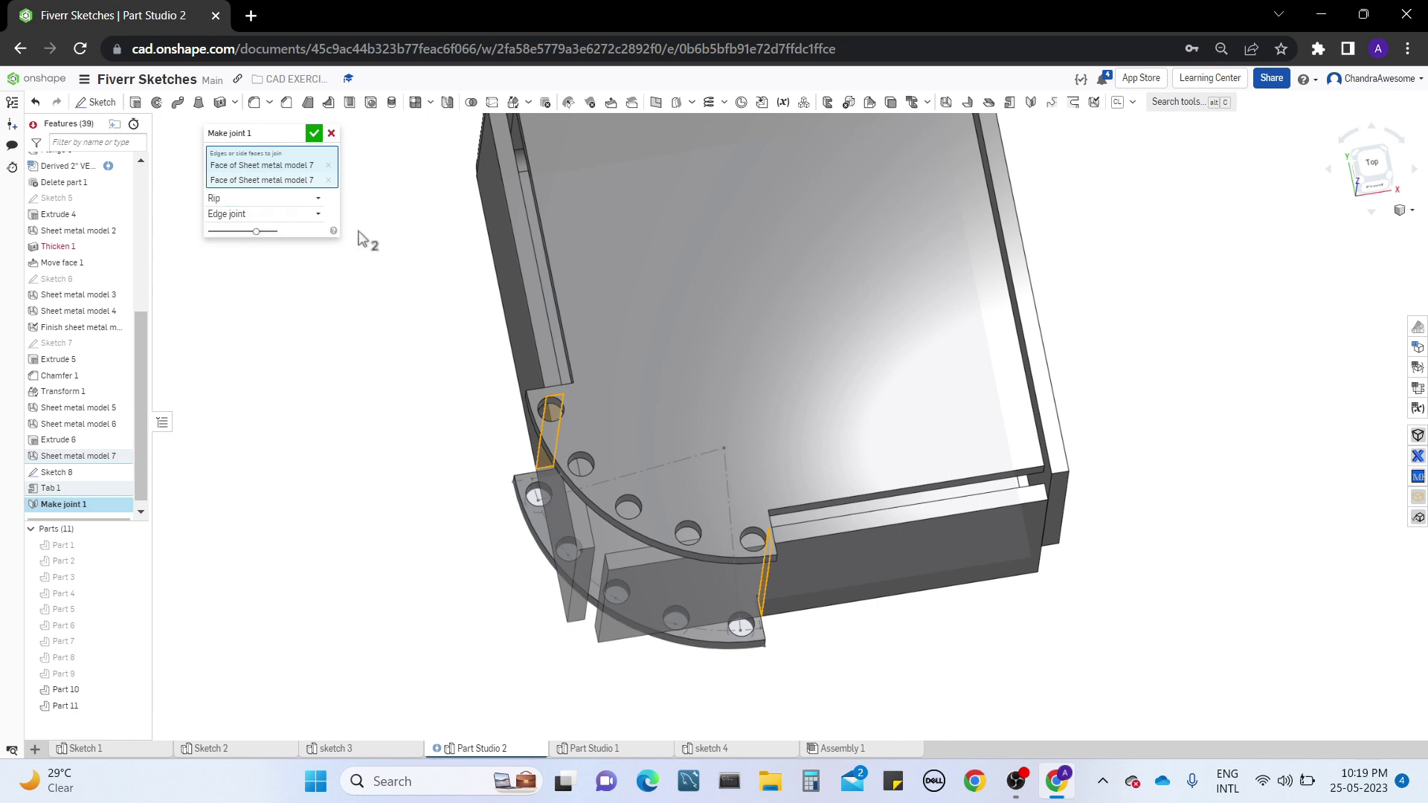
left_click(318, 214)
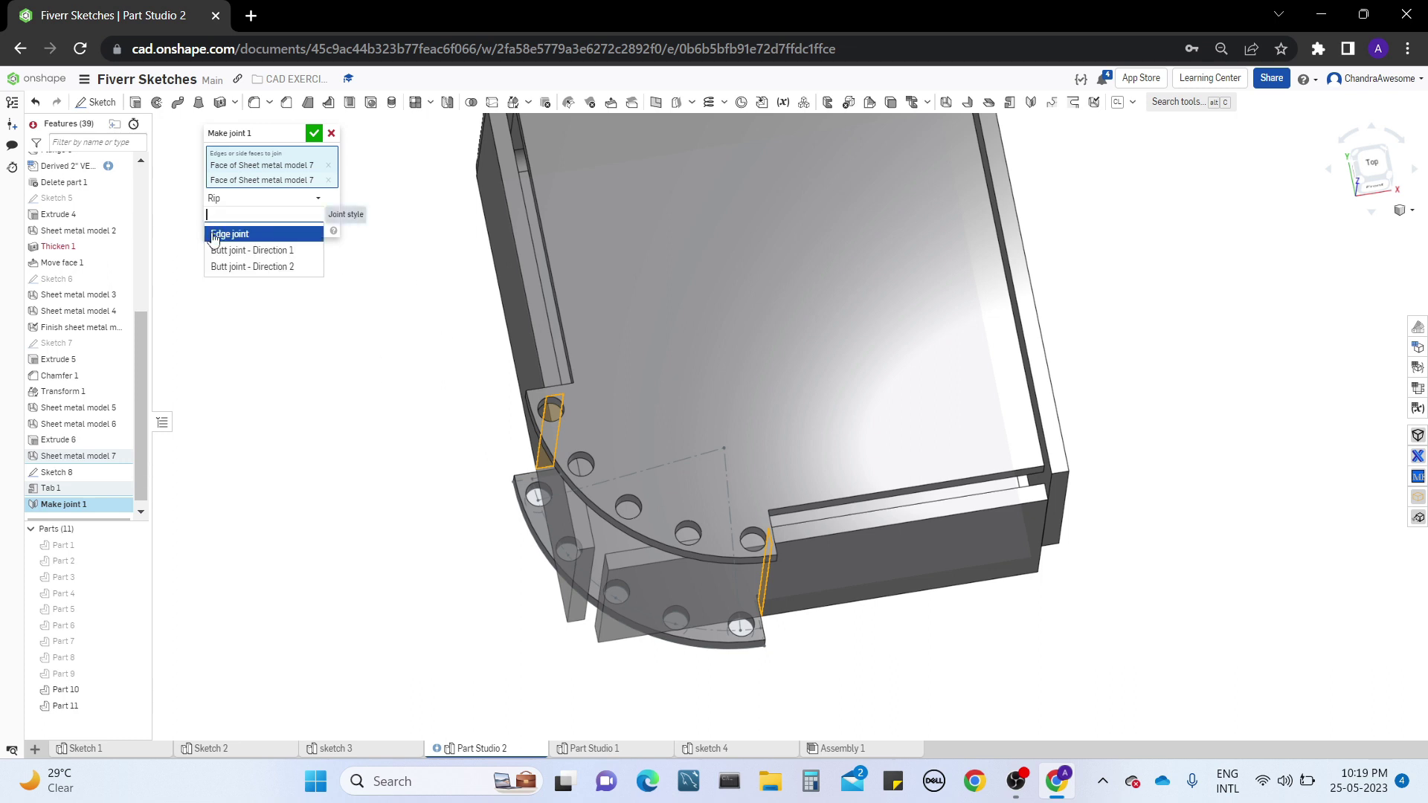
left_click(242, 251)
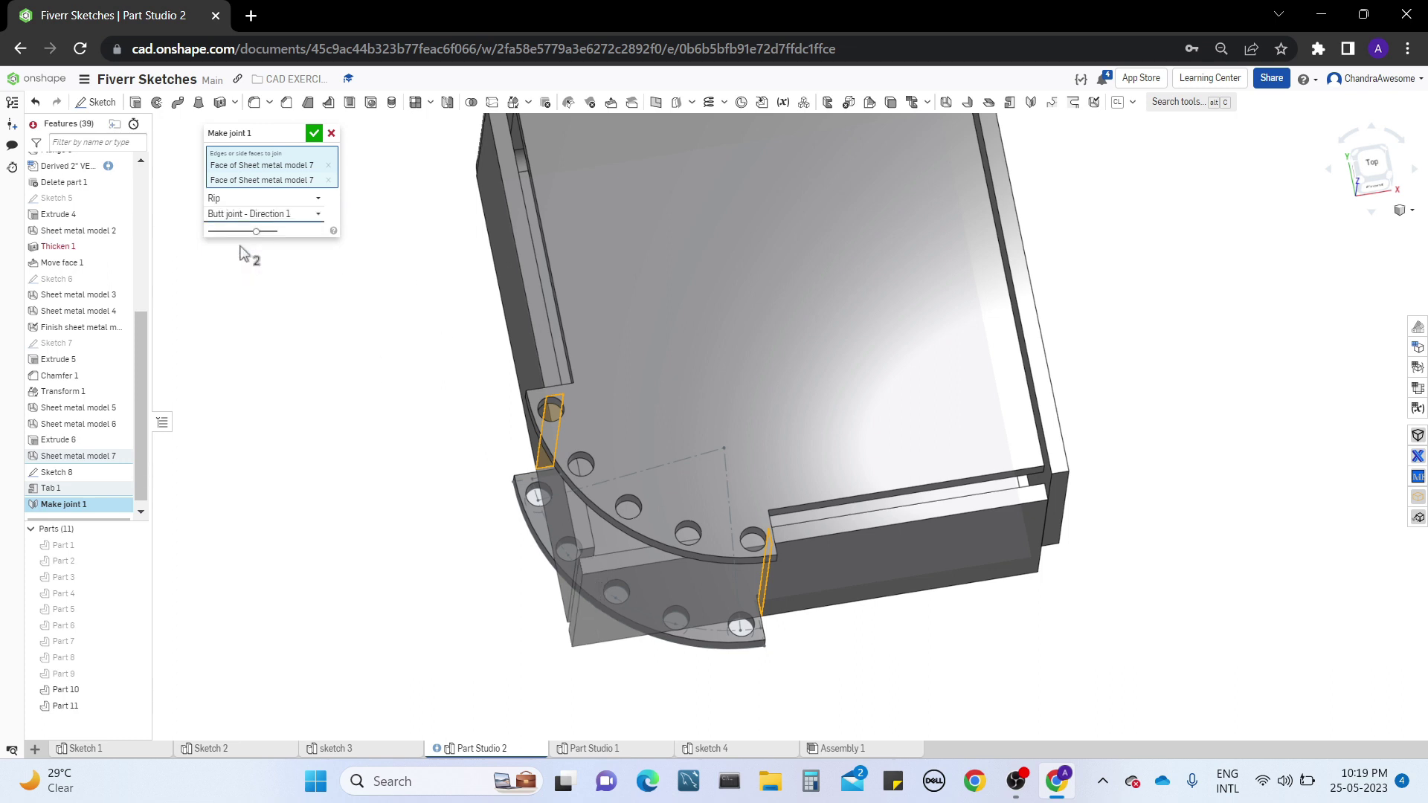
Try the Butt joint - Direction 2 style from above, then return to Butt joint - Direction 1
left_click(279, 215)
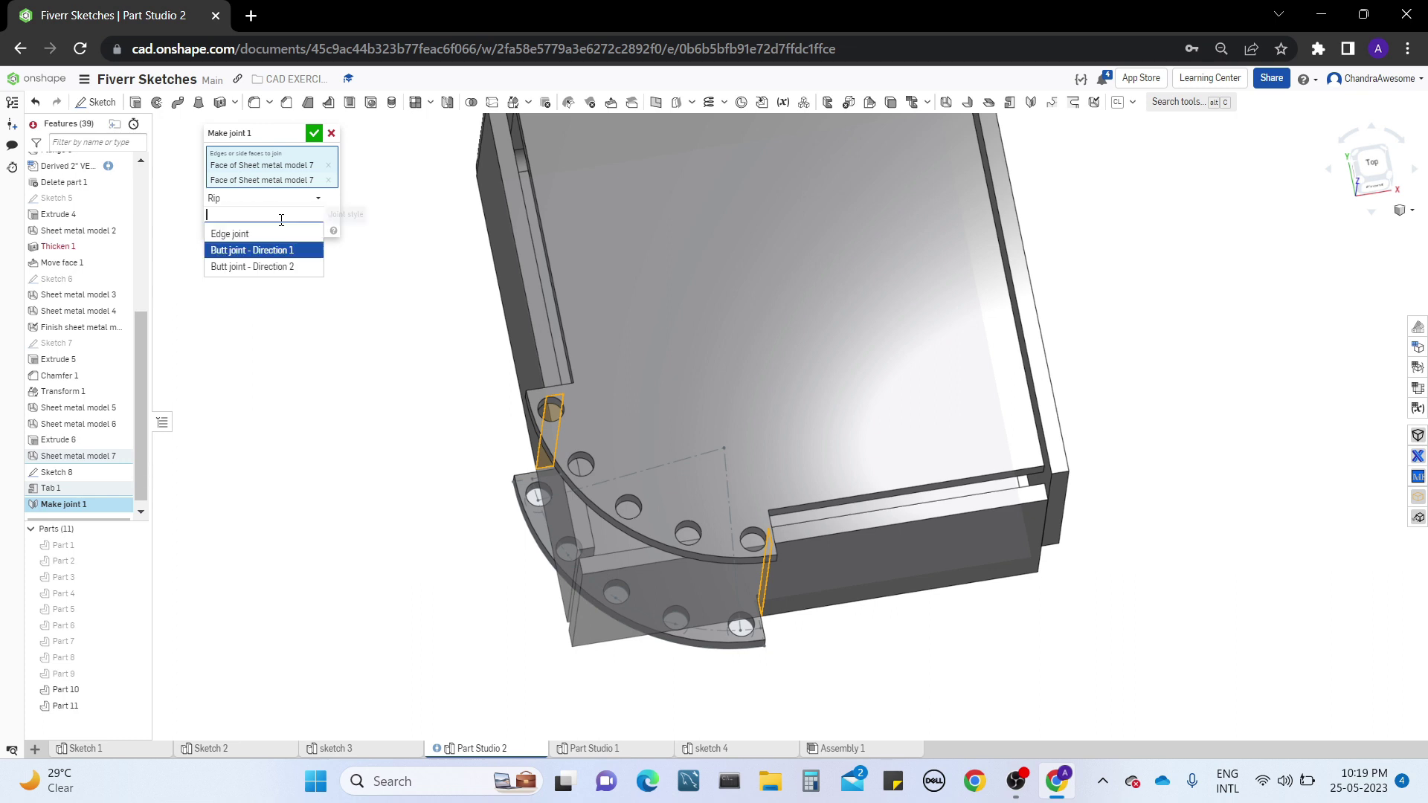
left_click(283, 265)
right_click_drag(419, 558, 410, 573)
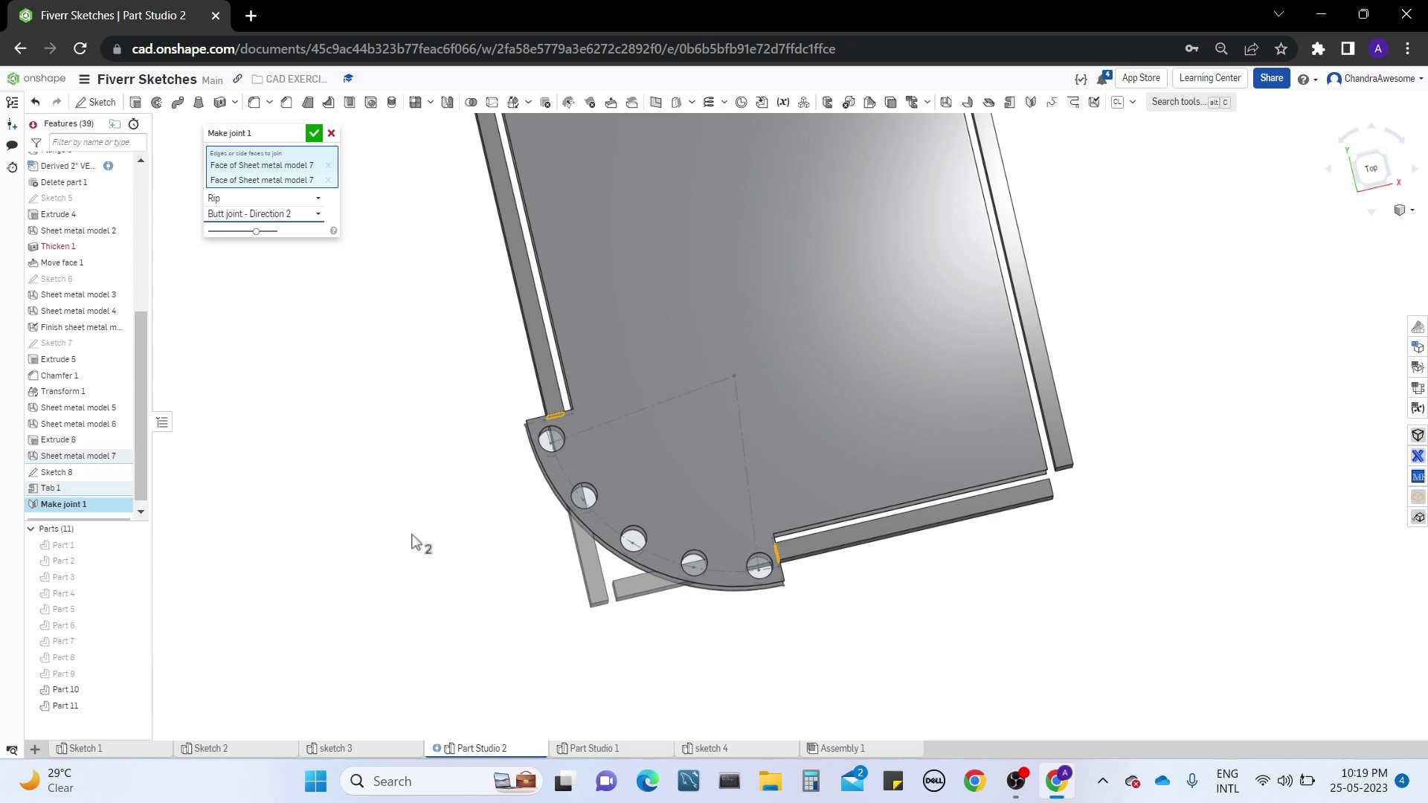
left_click(280, 215)
left_click(279, 249)
Change the joint type from Rip to Bend and examine the preview between the side walls from above and below
right_click_drag(403, 613, 420, 584)
left_click(306, 199)
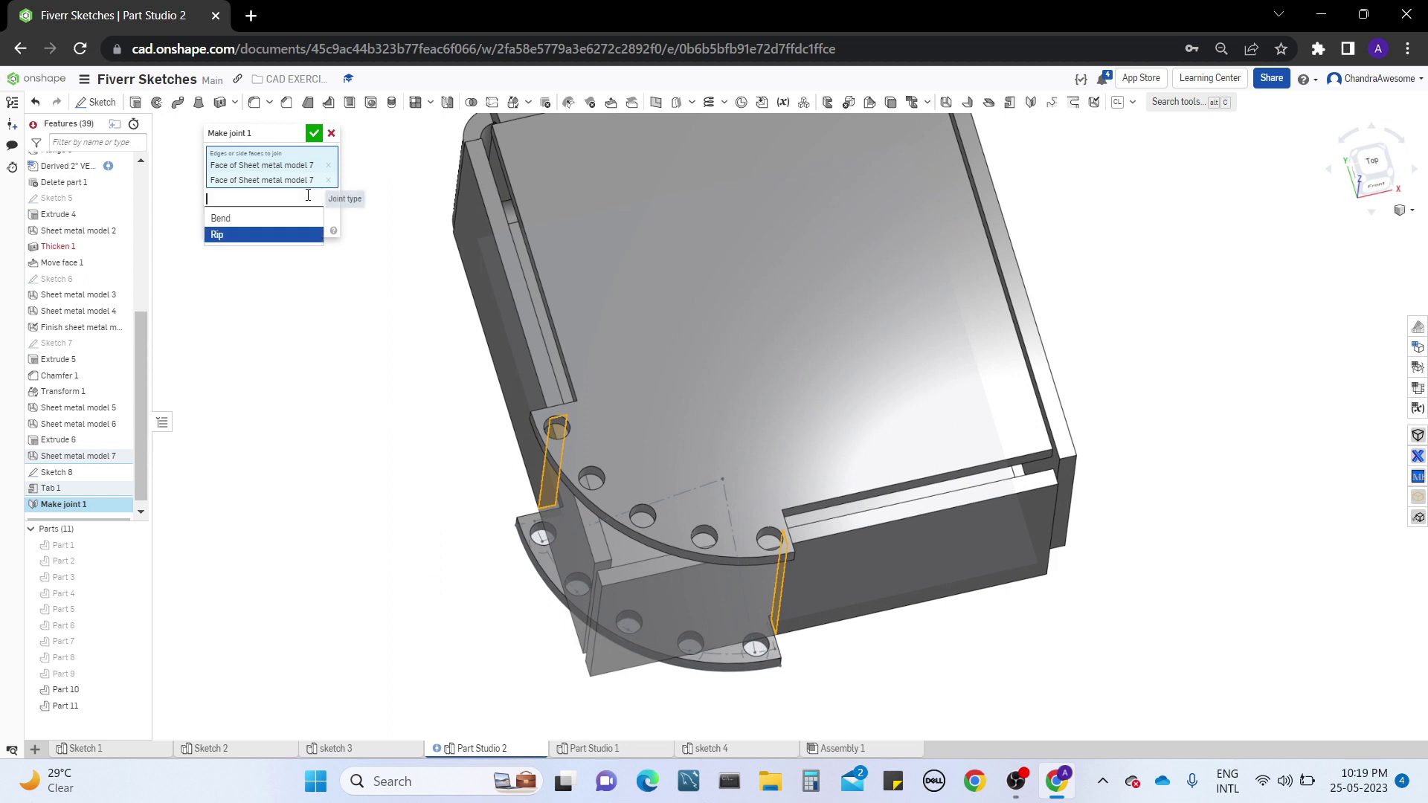
left_click(300, 220)
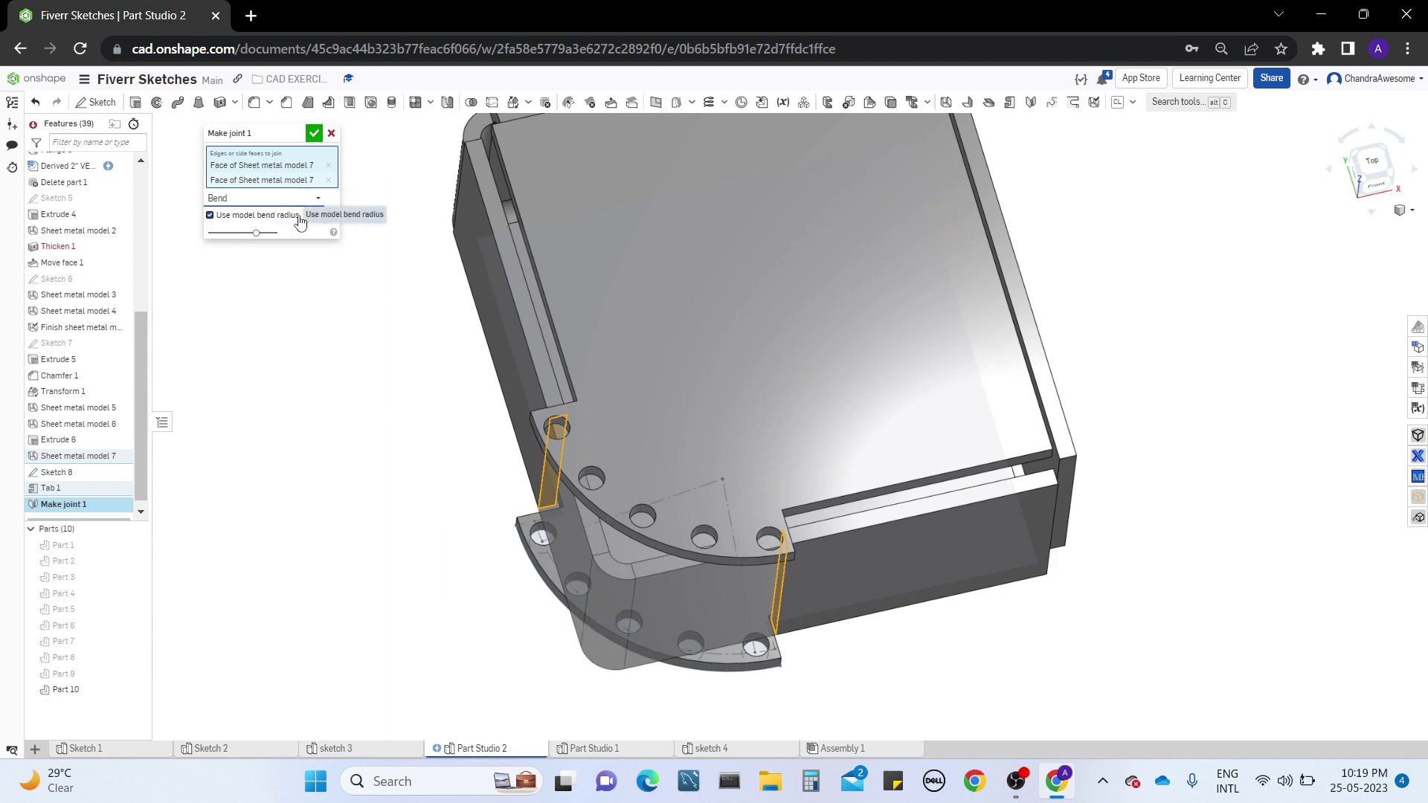
middle_click_drag(408, 589, 437, 525)
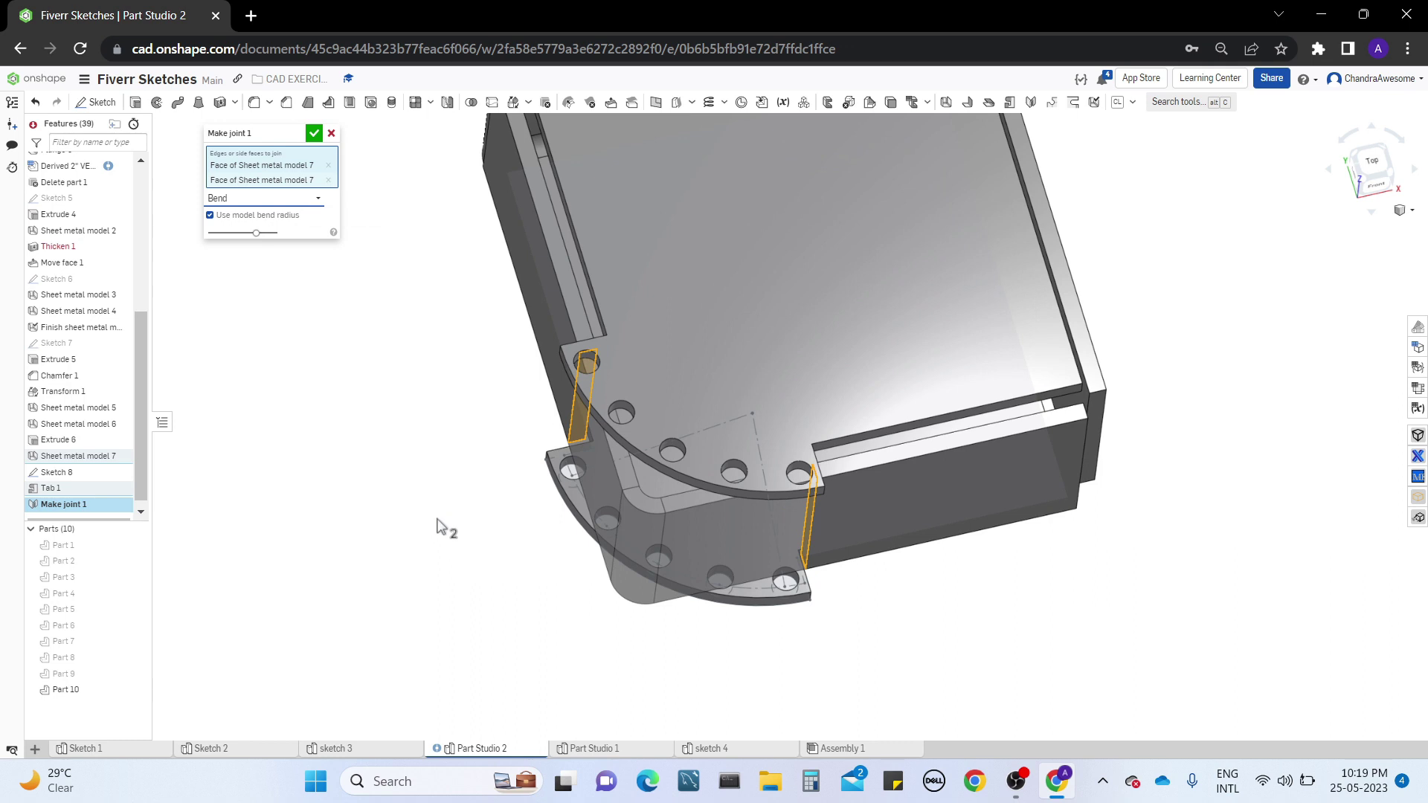
right_click_drag(437, 525, 458, 465)
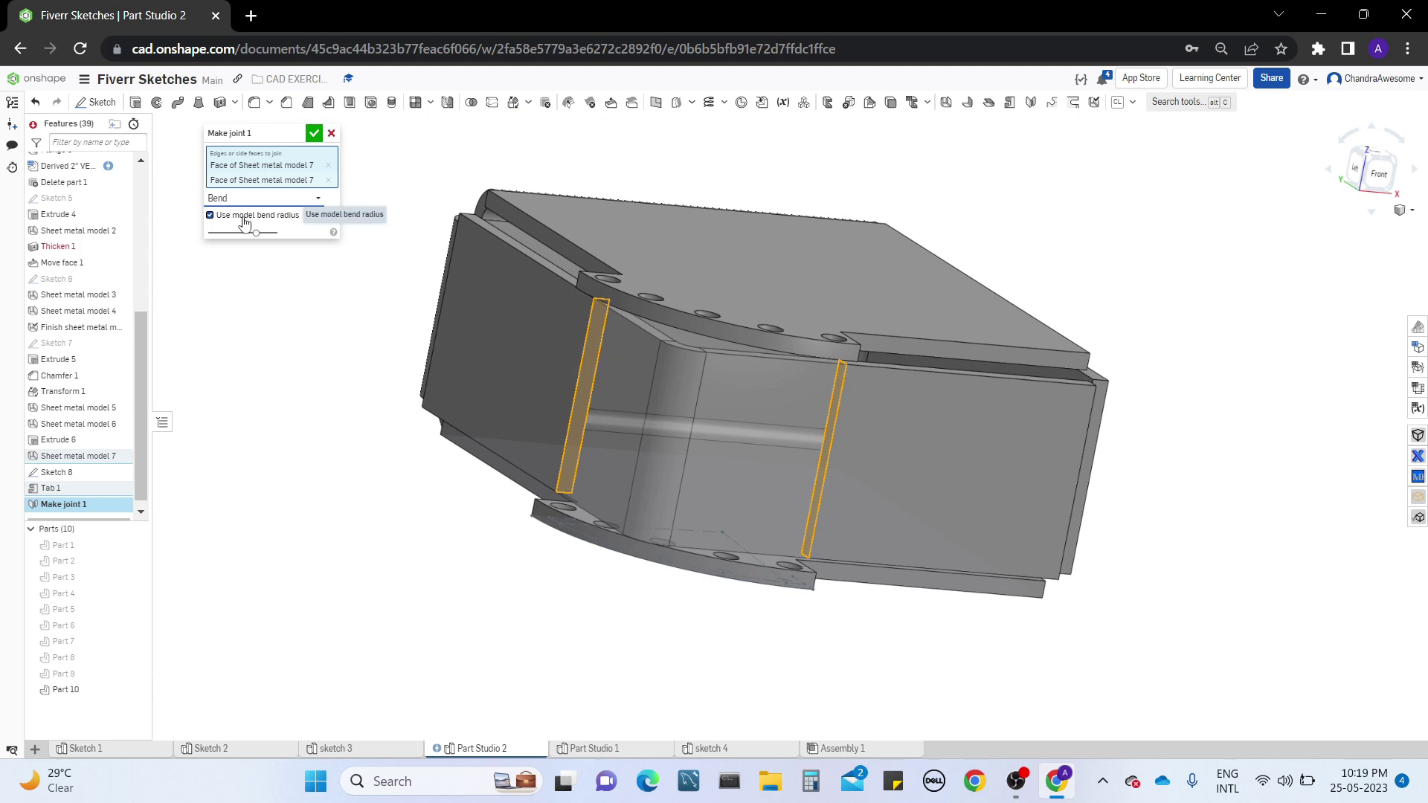
right_click_drag(360, 275, 375, 340)
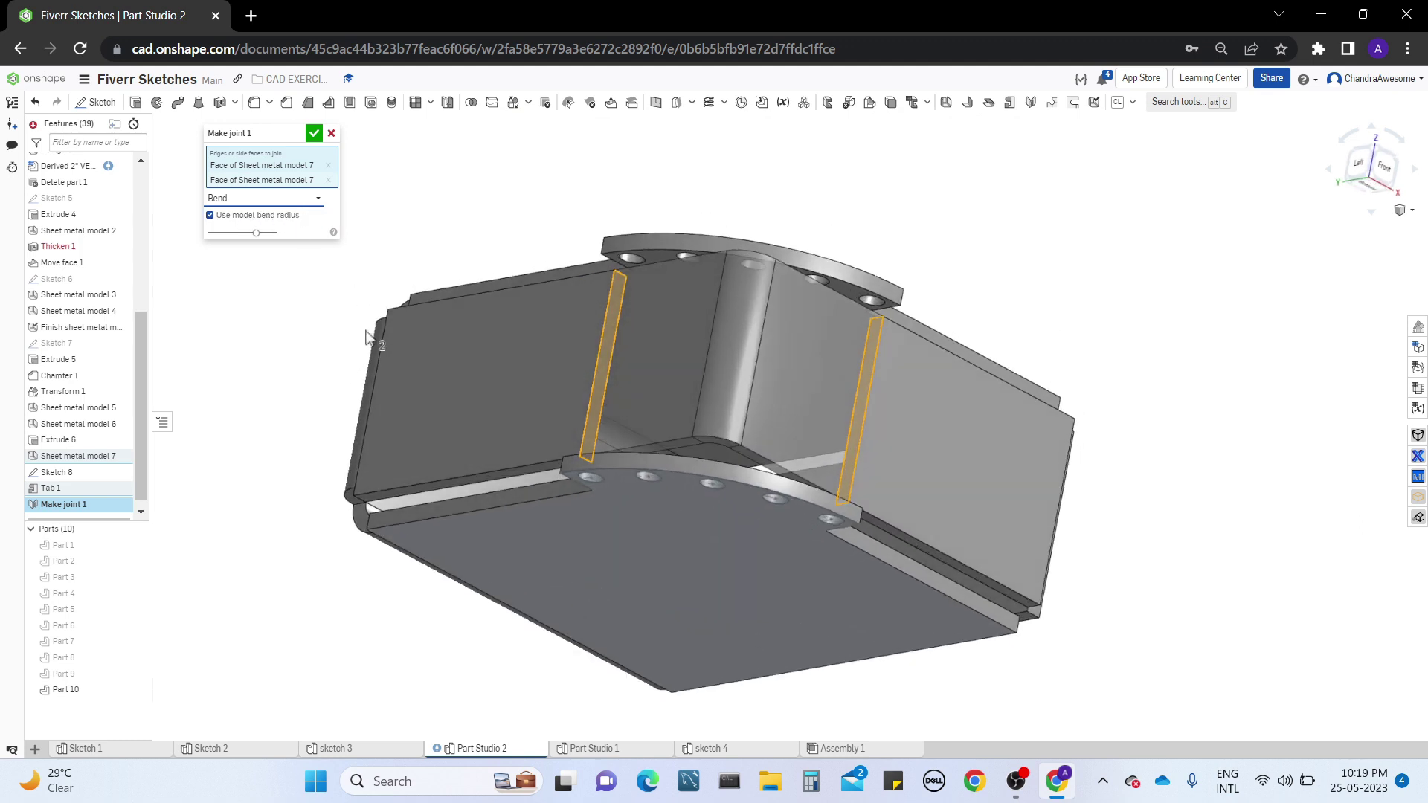
Turn off the model bend radius, set the joint's bend radius to 20 mm, and accept the Make joint feature
left_click(243, 215)
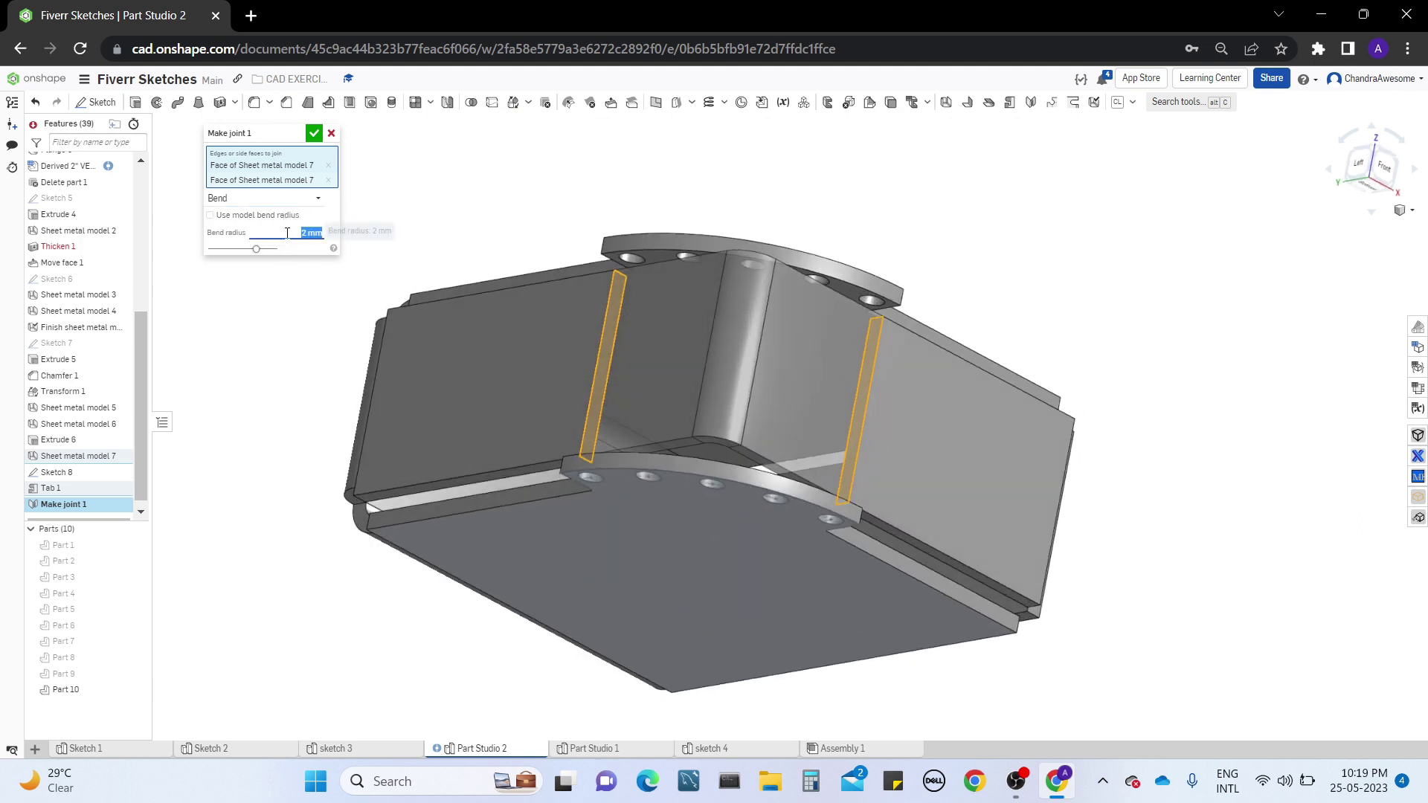
right_click_drag(1020, 426, 1052, 378)
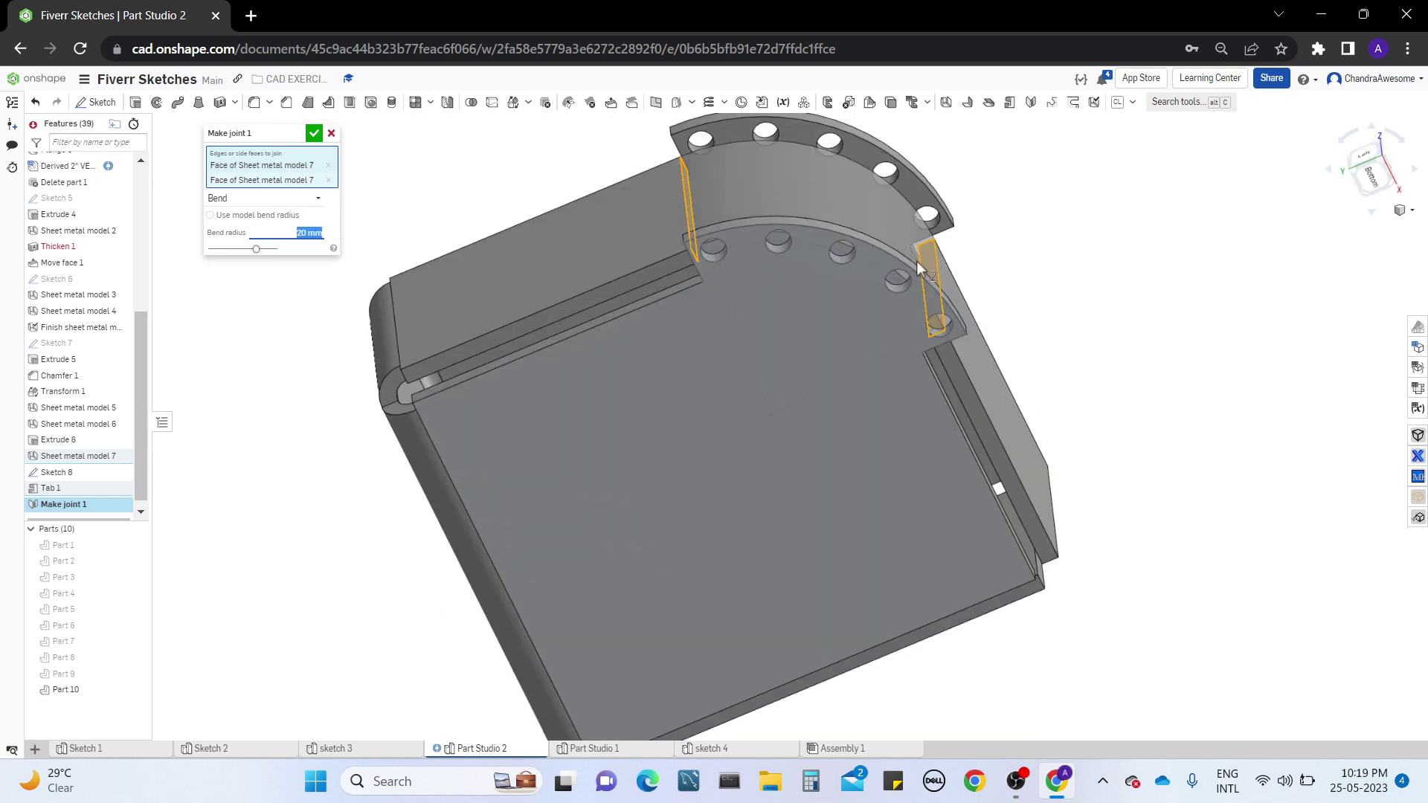
right_click_drag(920, 267, 761, 320)
right_click_drag(540, 270, 431, 383)
left_click(314, 133)
right_click_drag(640, 342, 746, 372)
mouse_move(794, 450)
right_mouse_down()
mouse_move(685, 472)
mouse_move(798, 448)
mouse_move(797, 461)
right_mouse_up()
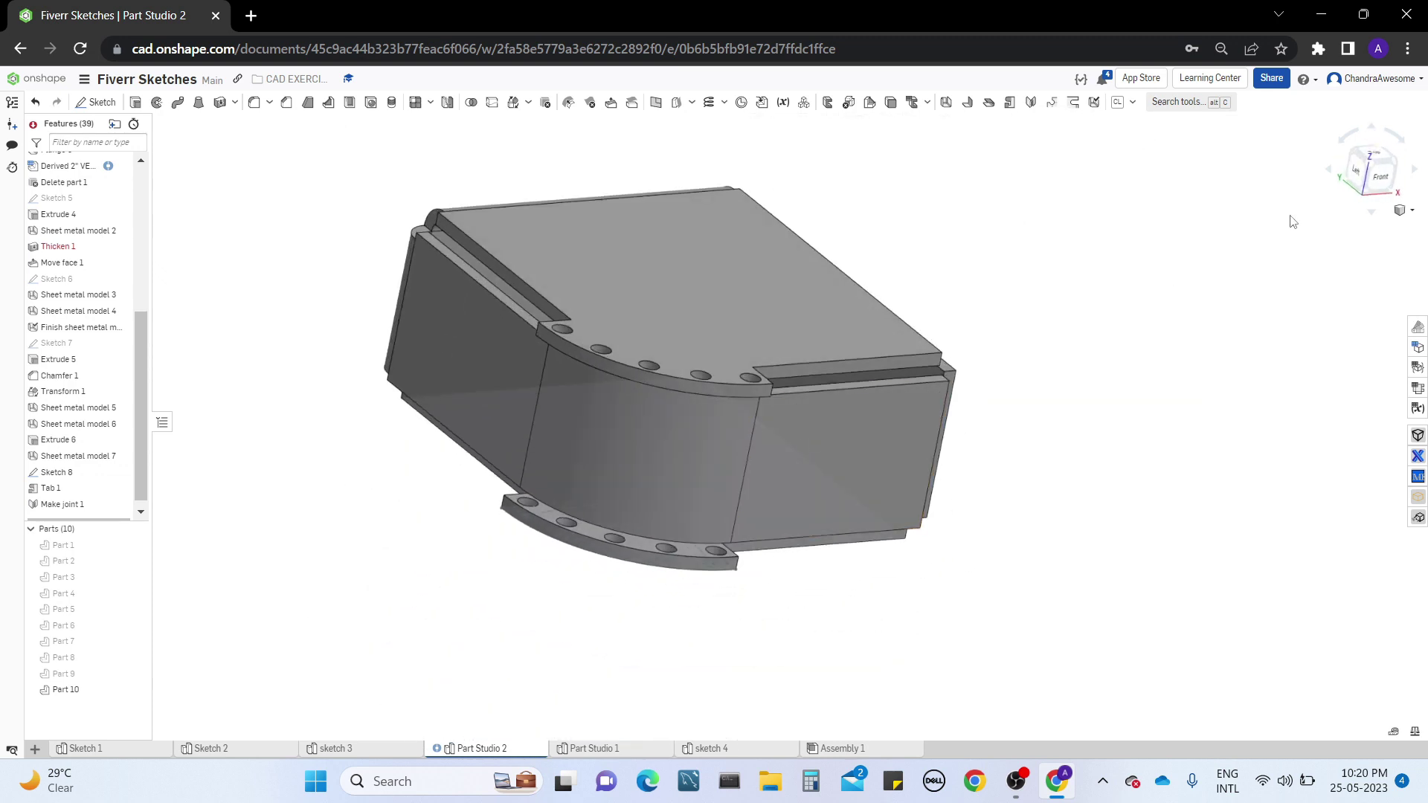
Examine the new rounded bend in the sheet metal table and flat view by selecting its face, then close that view
left_click(1418, 408)
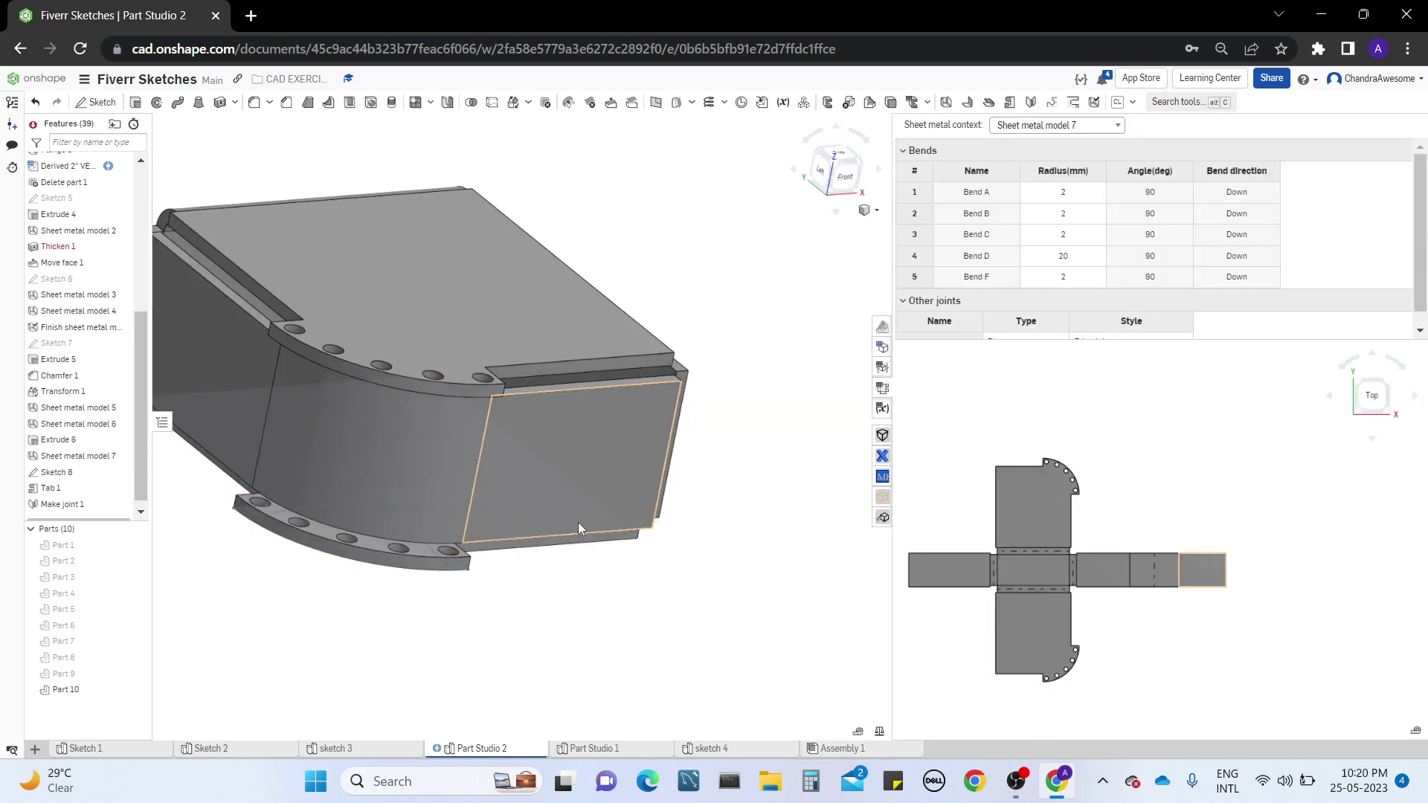
scroll(578, 522, "down", 3)
right_click_drag(621, 528, 610, 525)
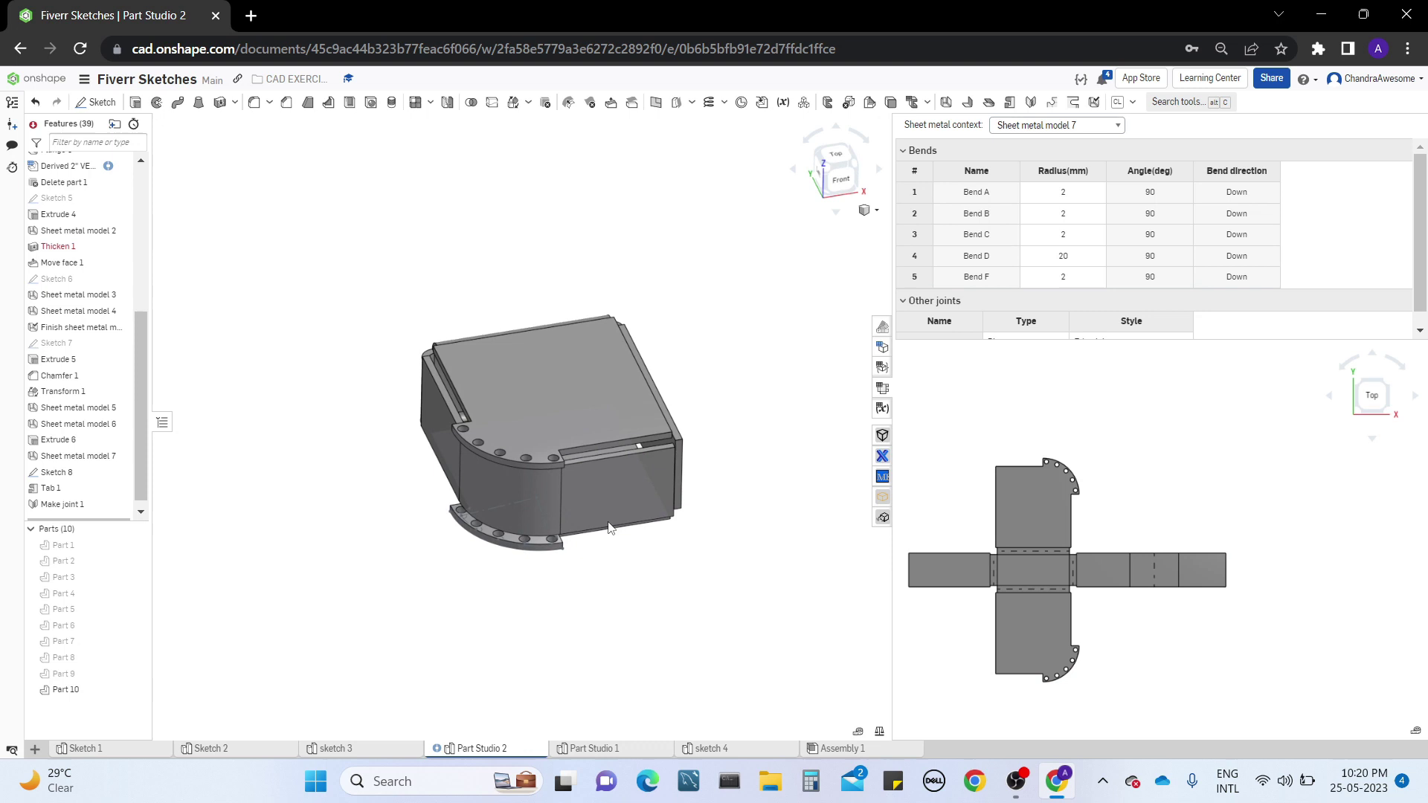
left_click(533, 502)
left_click(512, 493)
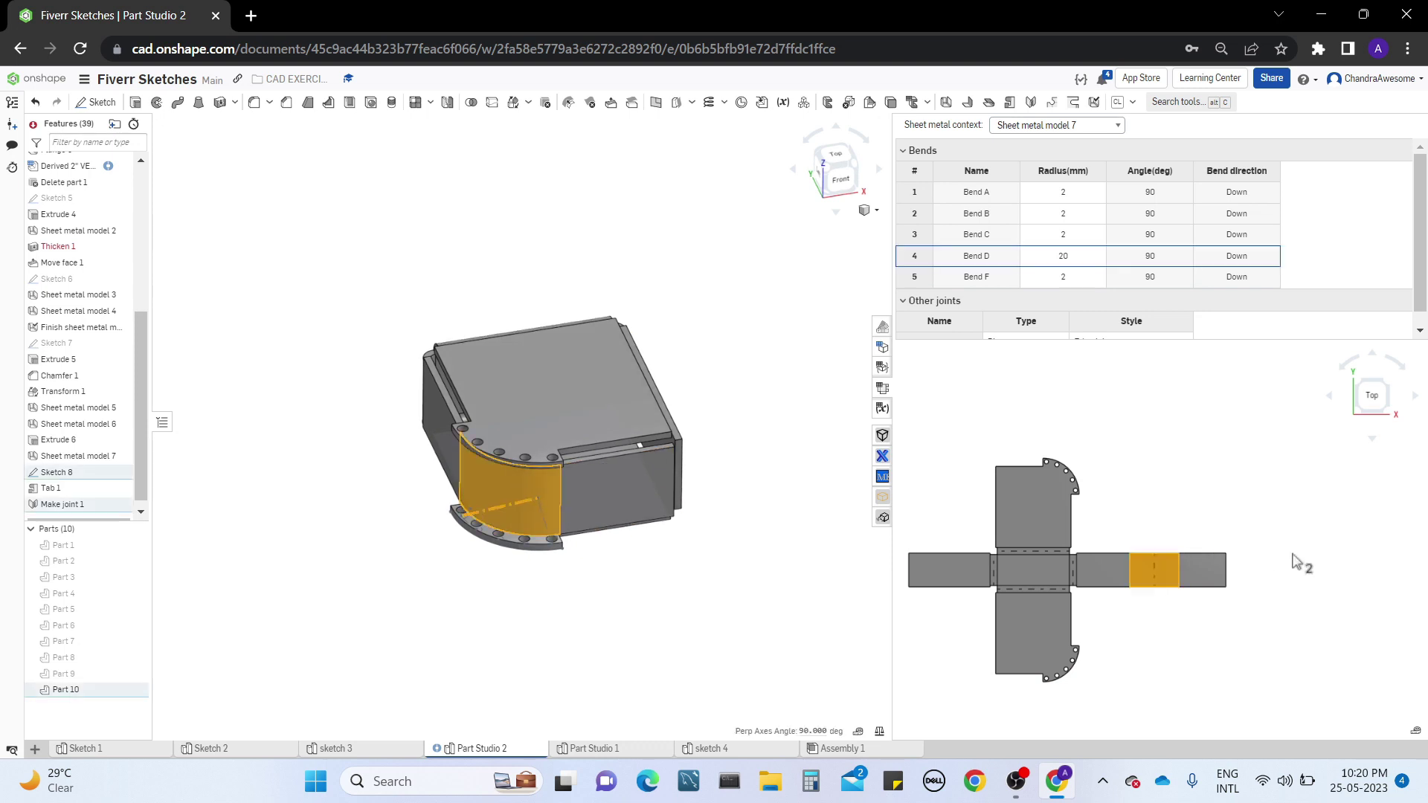
left_click(780, 549)
right_click_drag(742, 404, 713, 397)
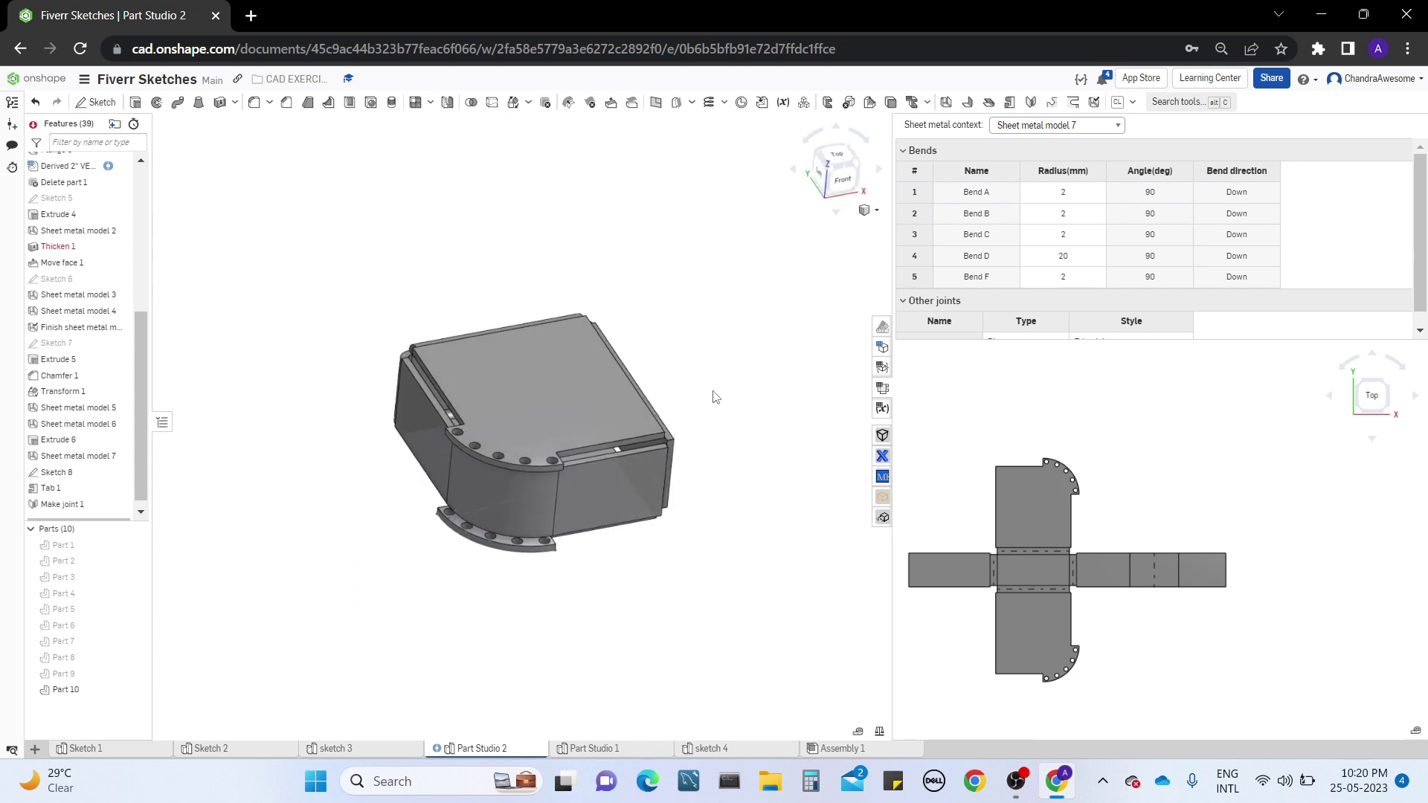
left_click(881, 409)
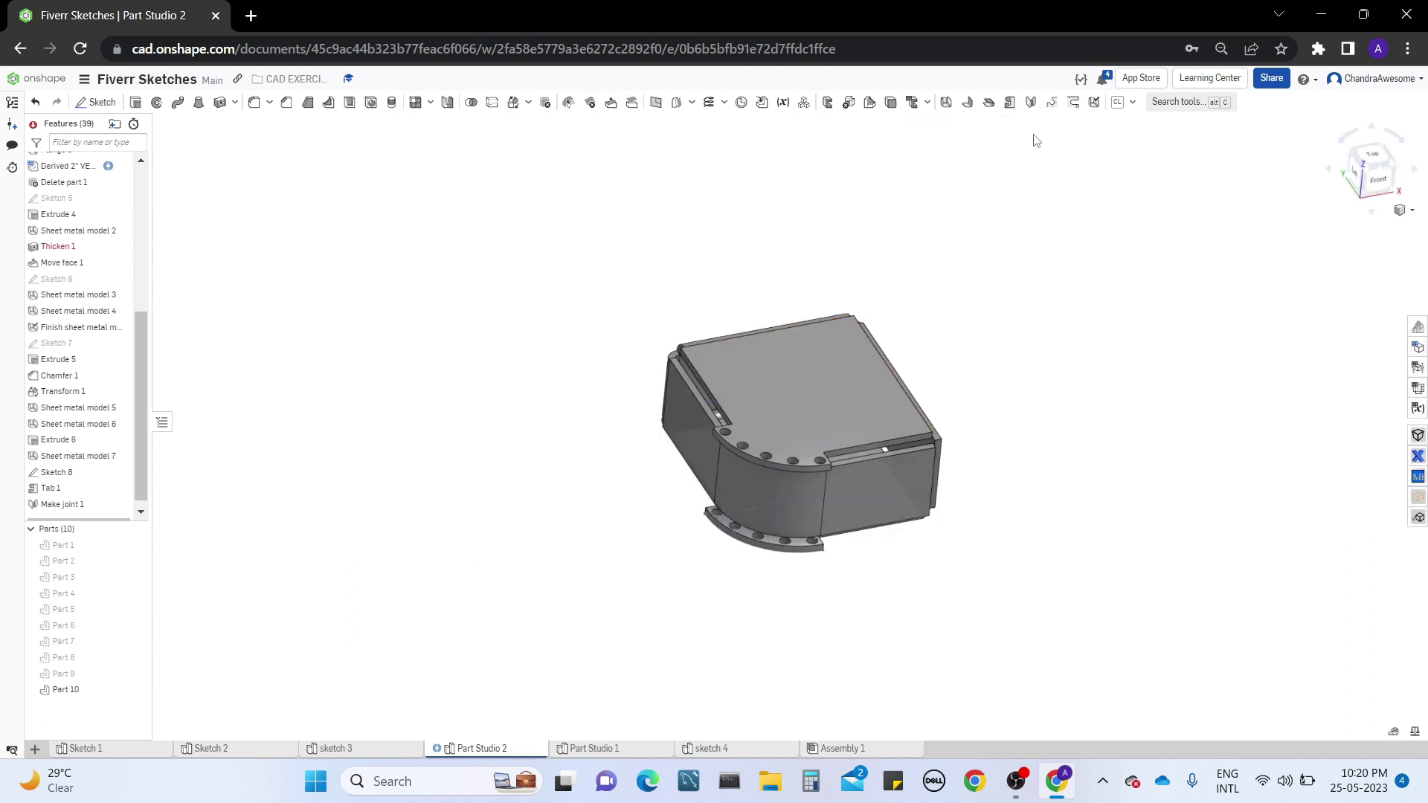
Start a Corner feature and select the upper corner vertex where the top bend meets the vertical bend
left_click(1054, 105)
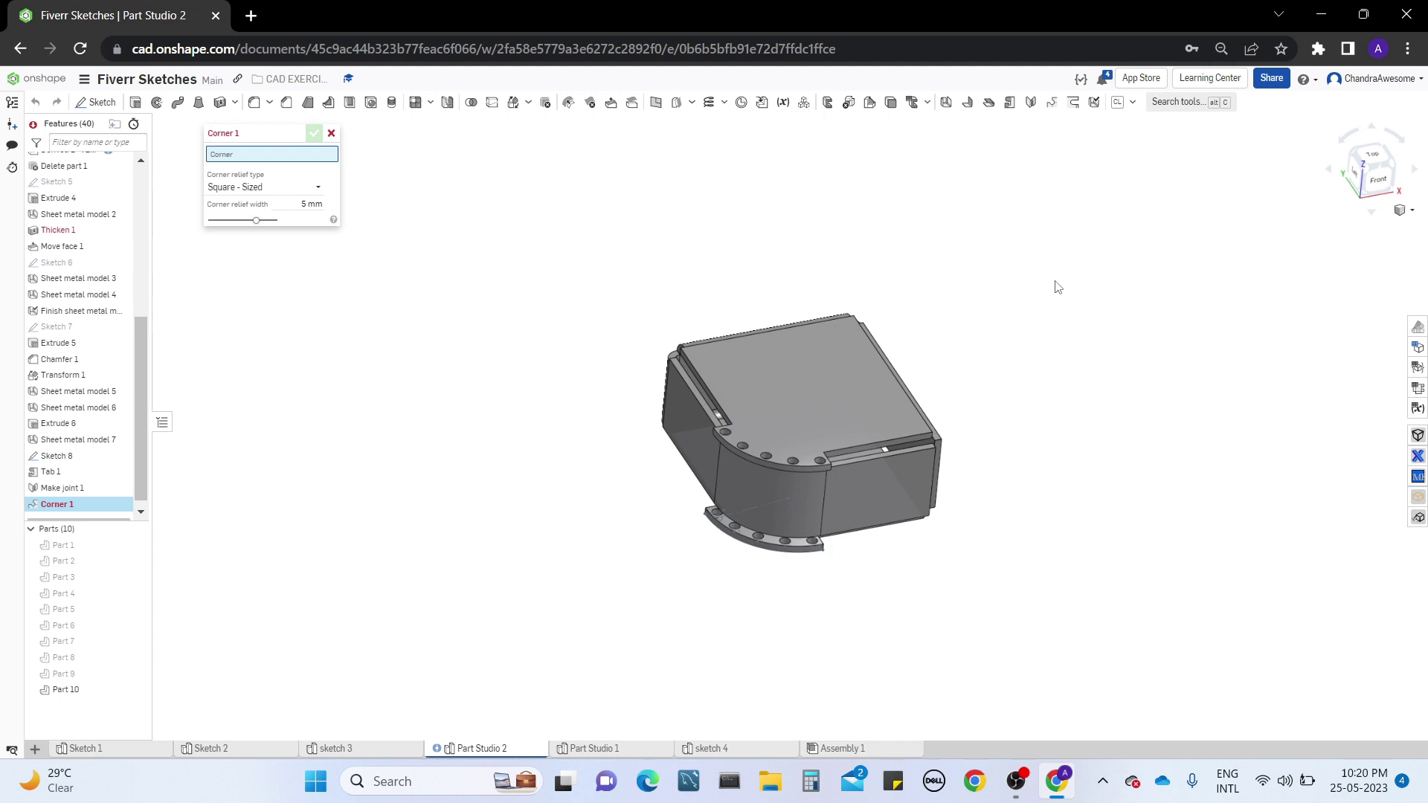
scroll(1082, 497, "up", 4)
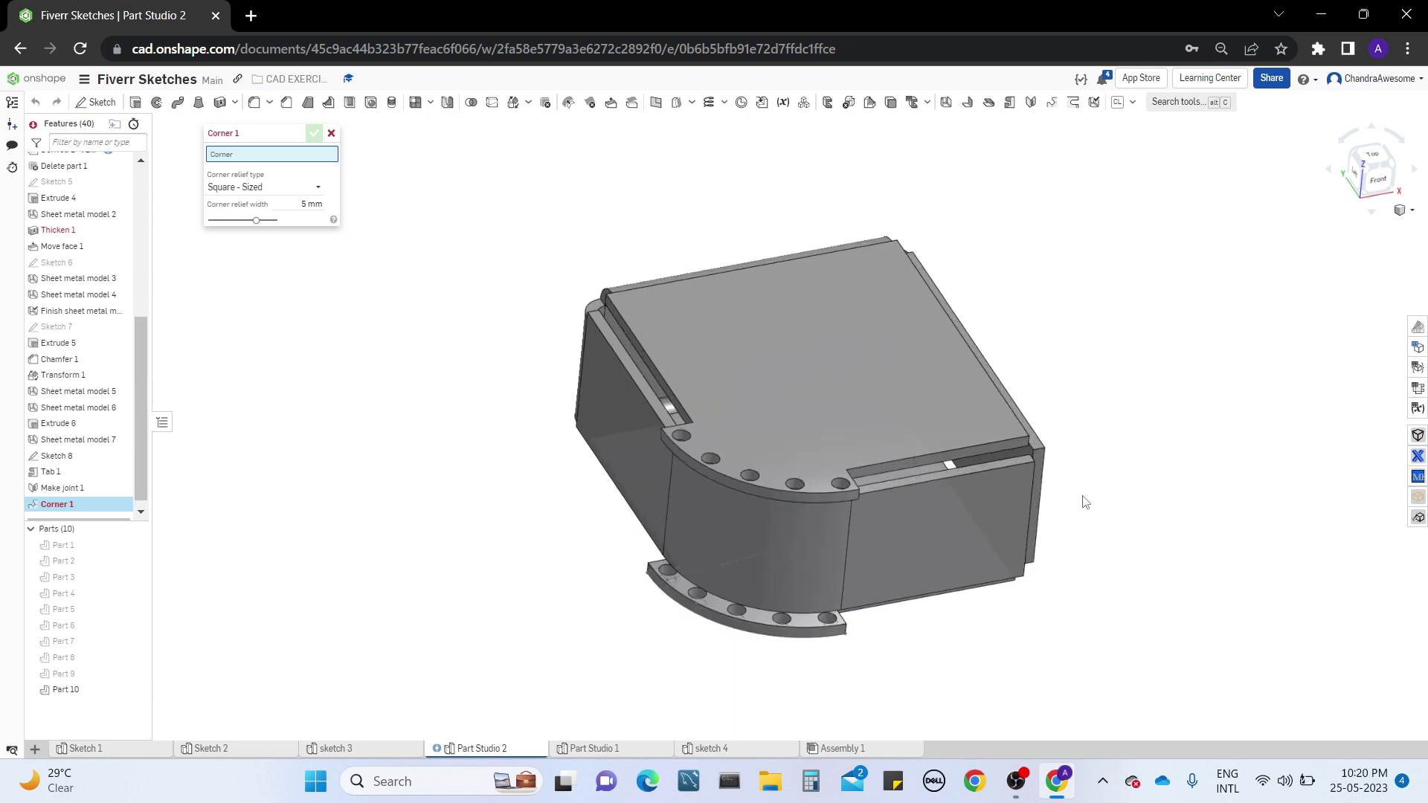
middle_click_drag(1080, 498, 900, 472)
right_click_drag(1013, 457, 979, 447)
middle_click_drag(918, 577, 922, 603)
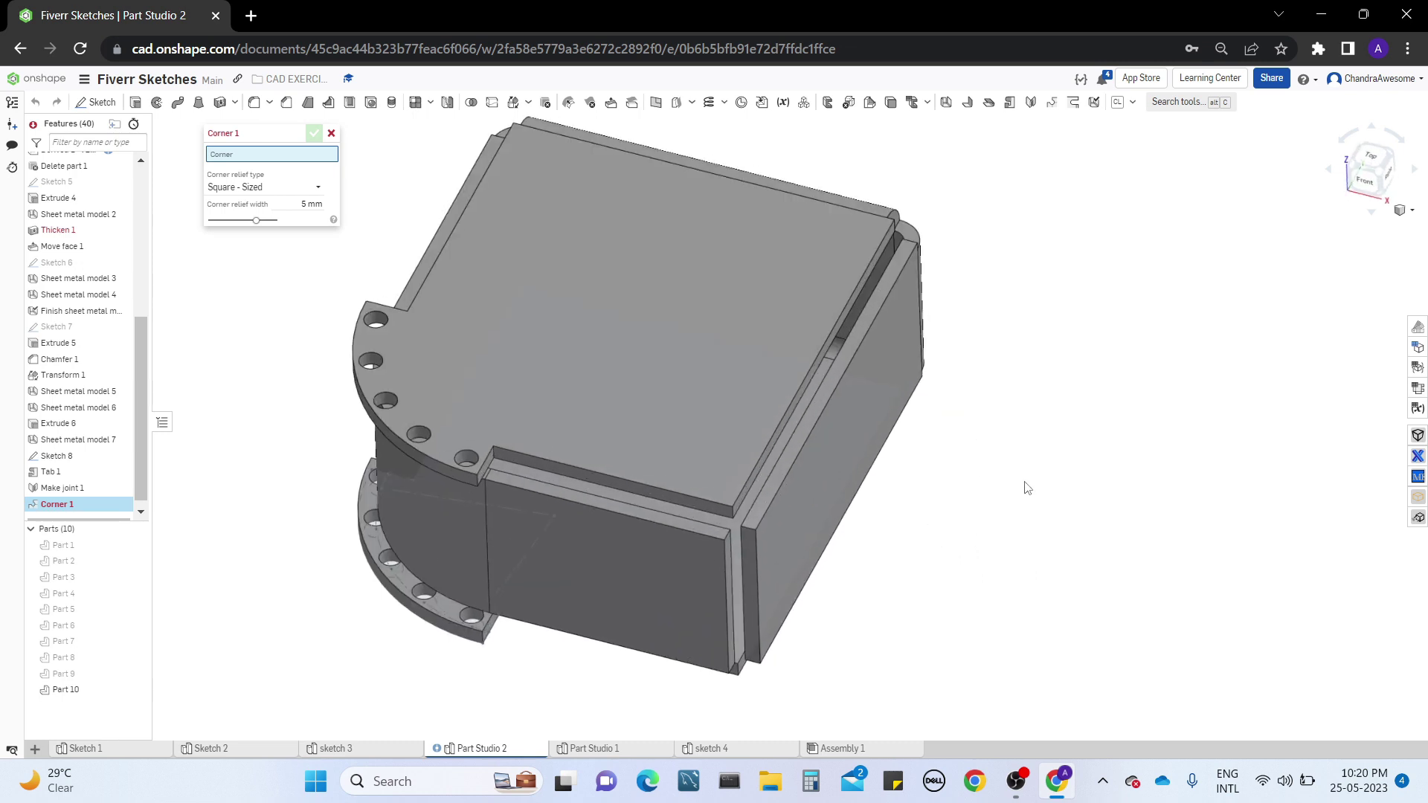
mouse_move(1027, 488)
right_mouse_down()
mouse_move(1026, 436)
mouse_move(1027, 466)
right_mouse_up()
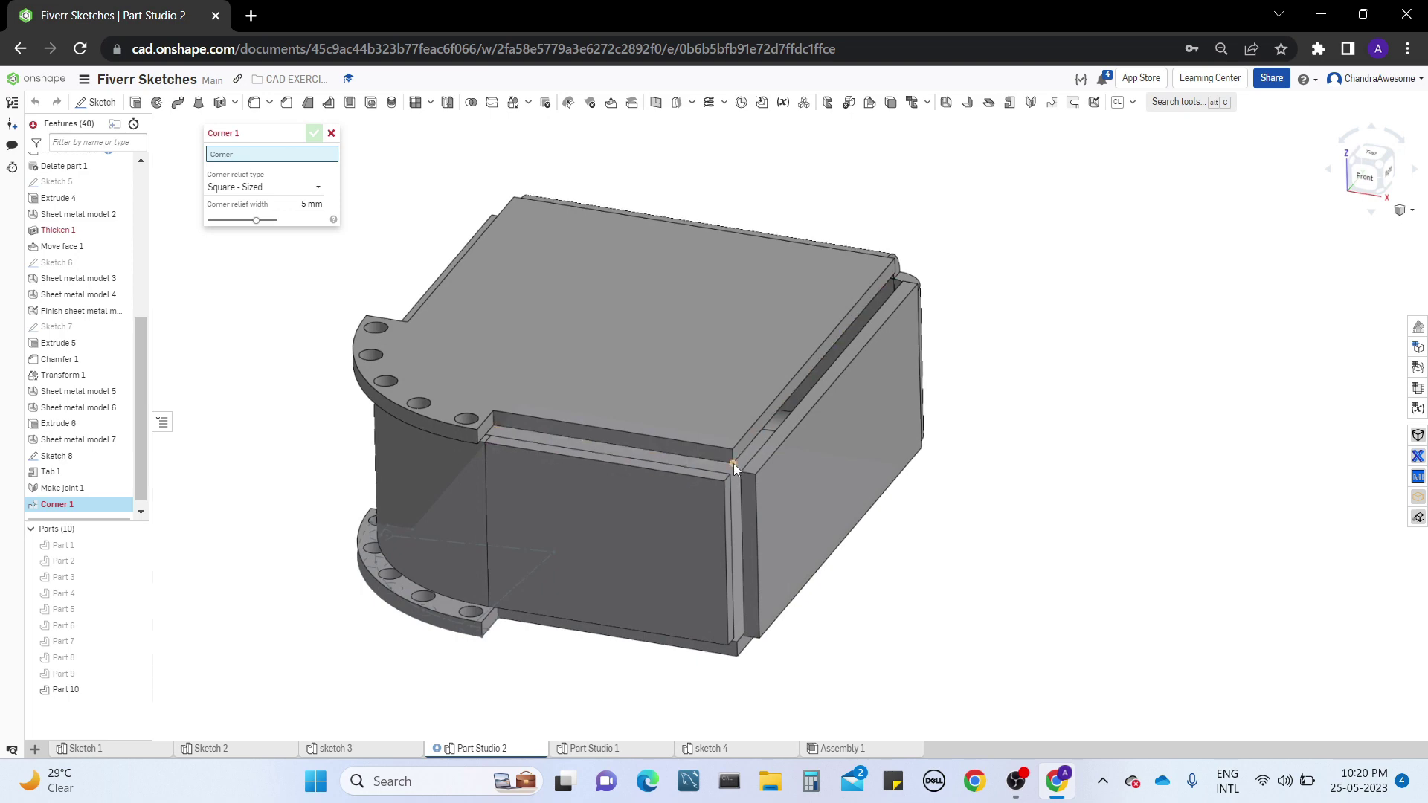
right_click_drag(734, 463, 751, 584)
scroll(755, 573, "up", 5)
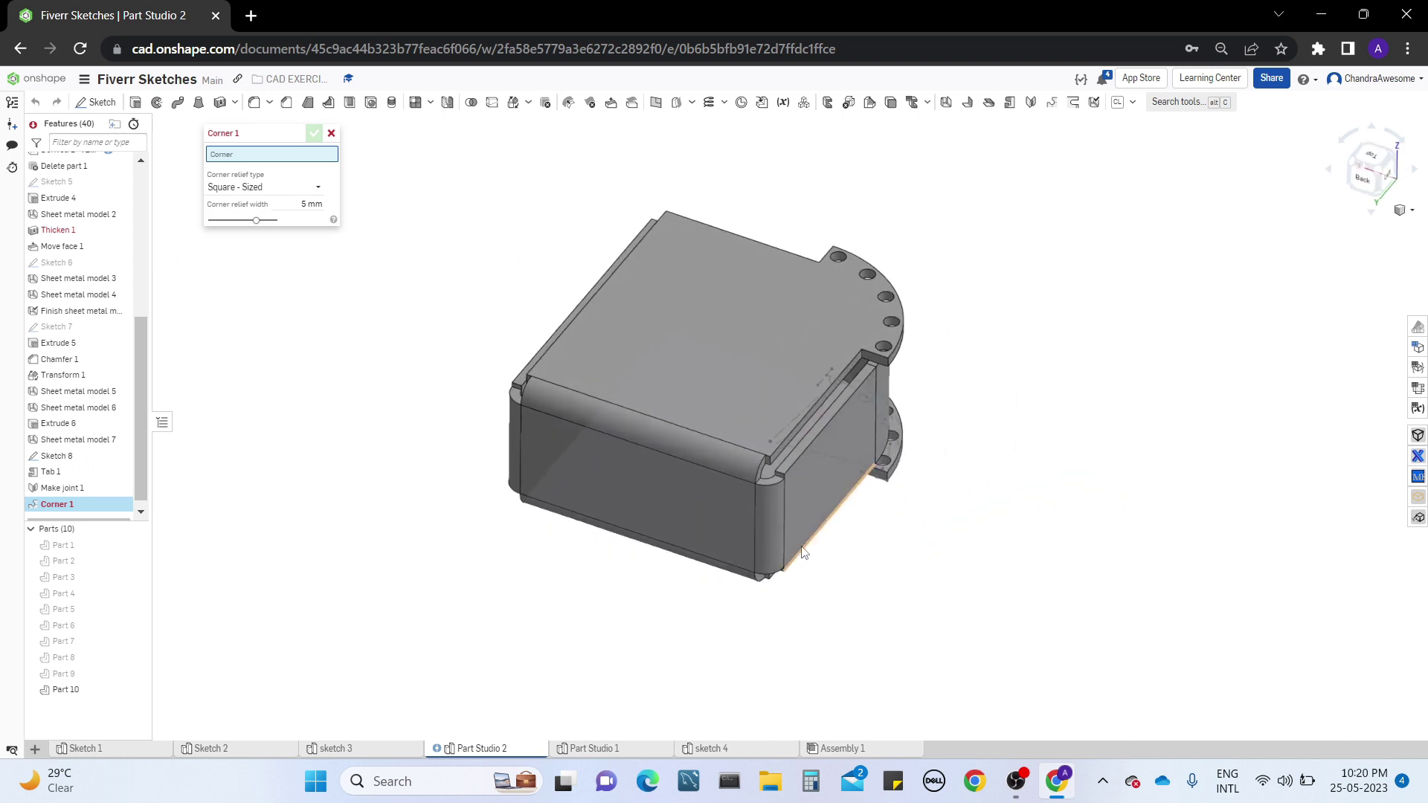
right_click_drag(745, 504, 686, 484)
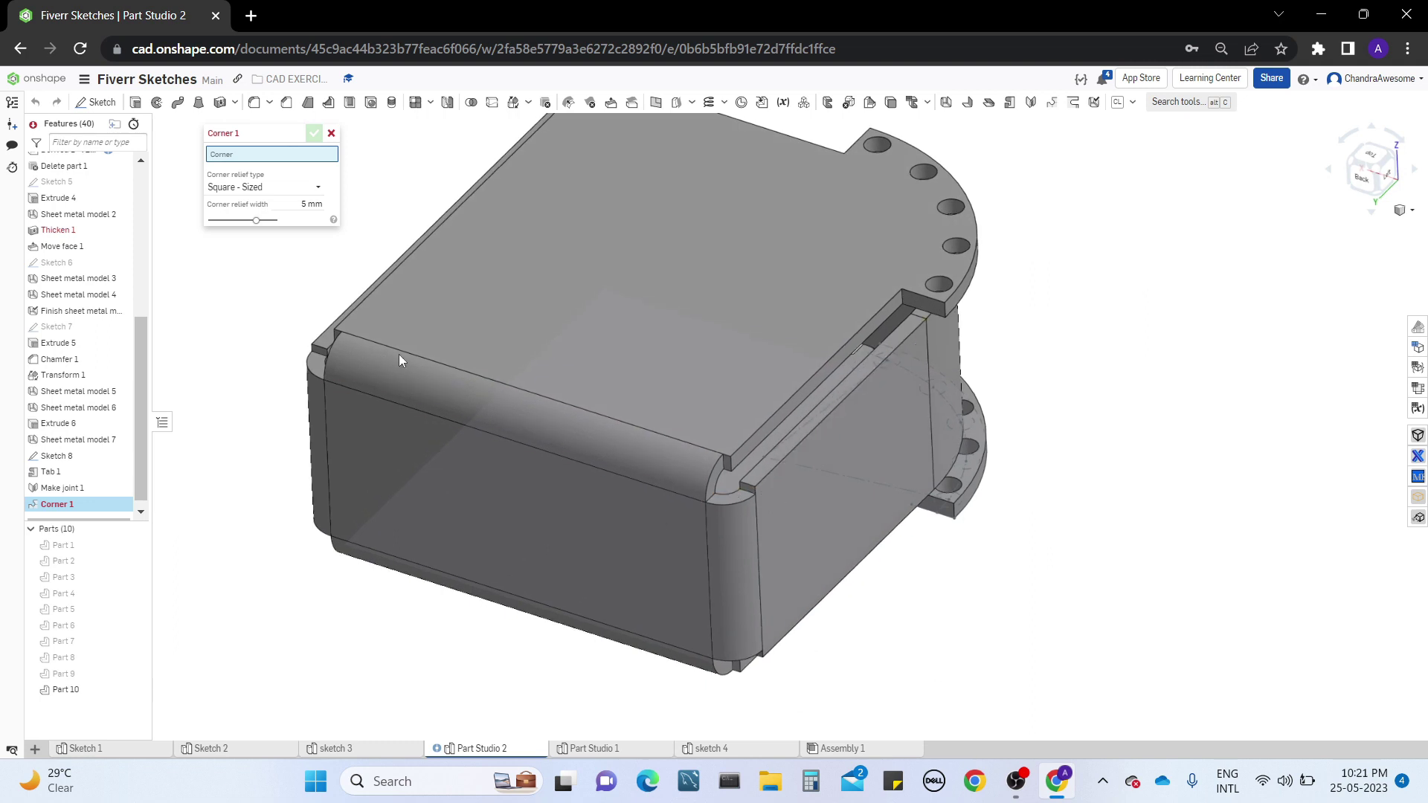
middle_click_drag(399, 360, 449, 360)
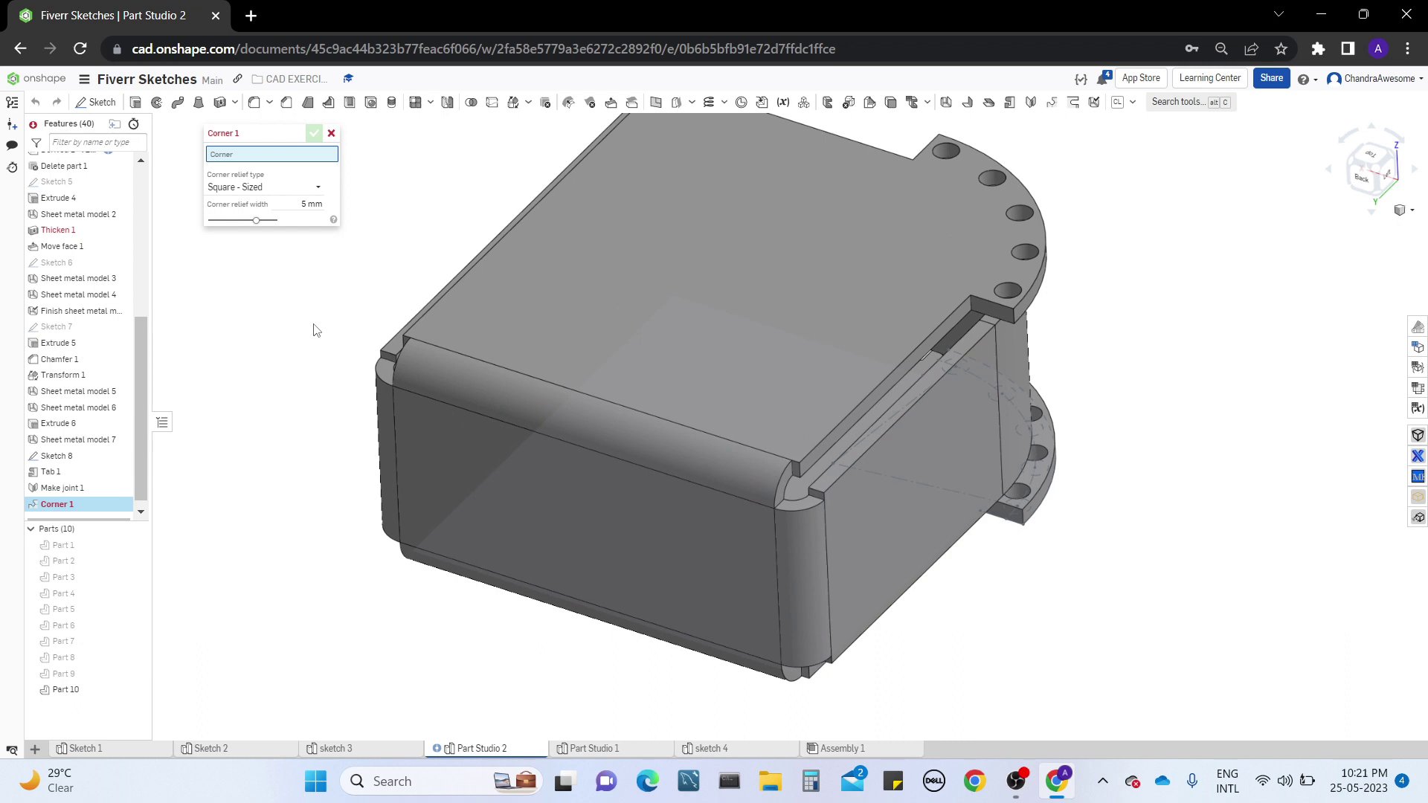
left_click(786, 498)
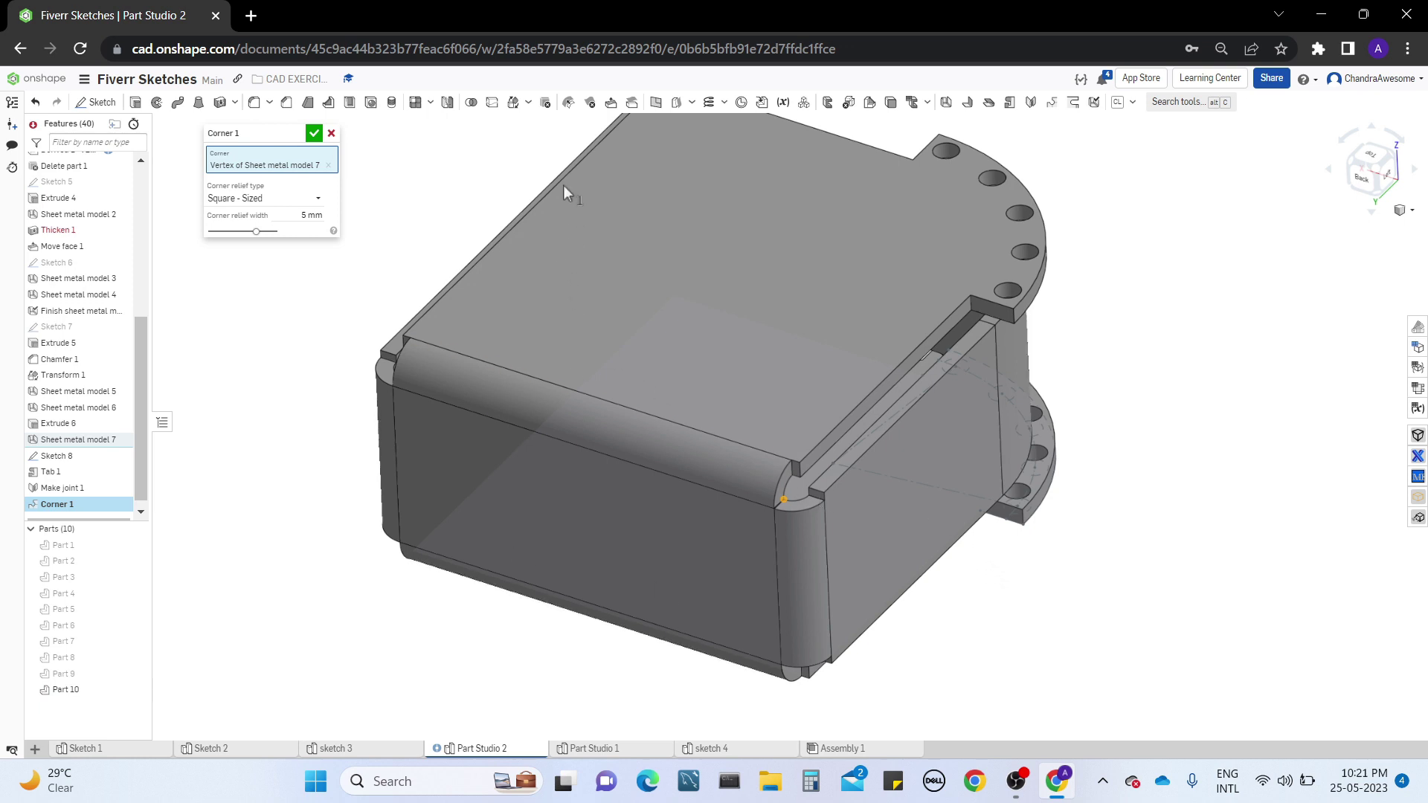
Try the Rectangle - Scaled corner relief type and examine the selected corner in the sheet metal flat view
left_click(293, 204)
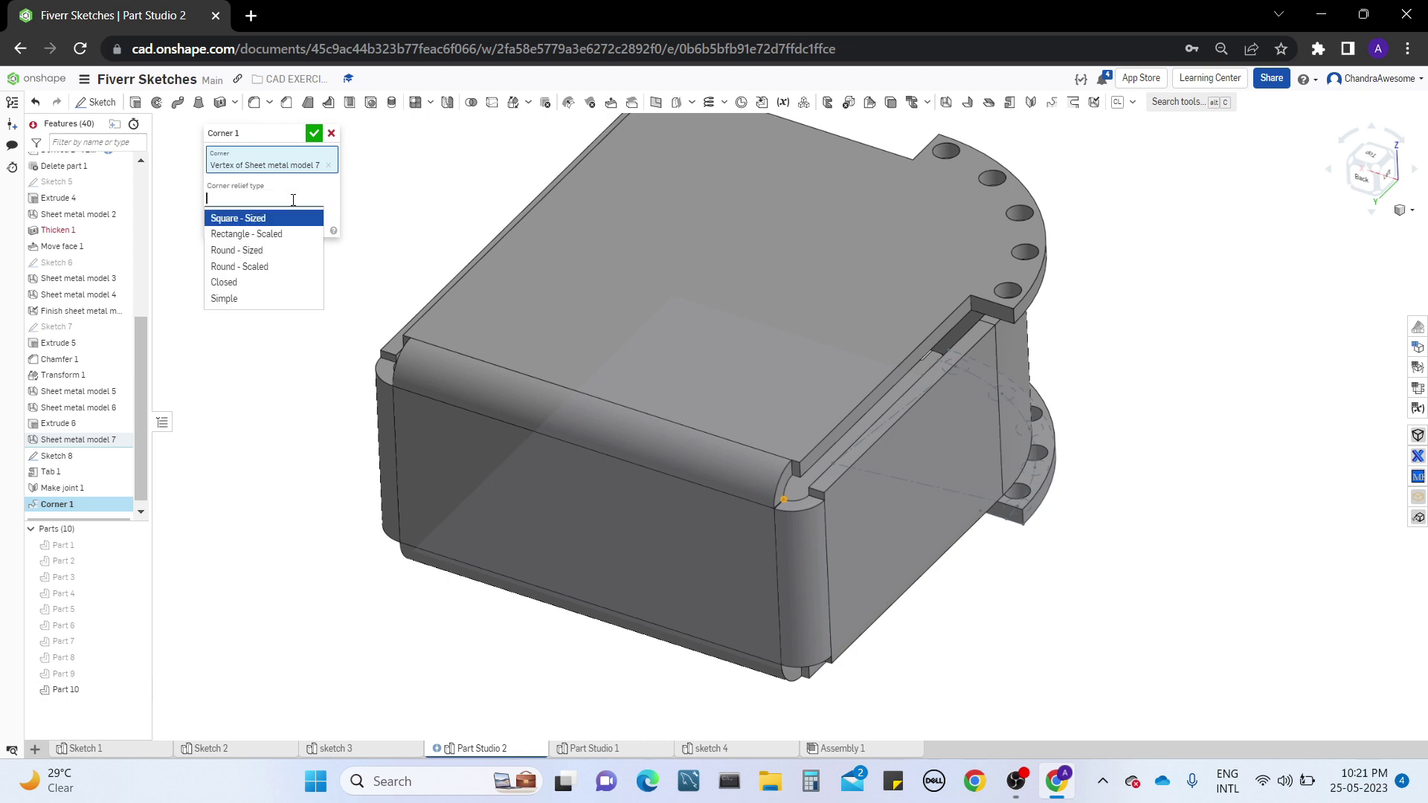
left_click(293, 234)
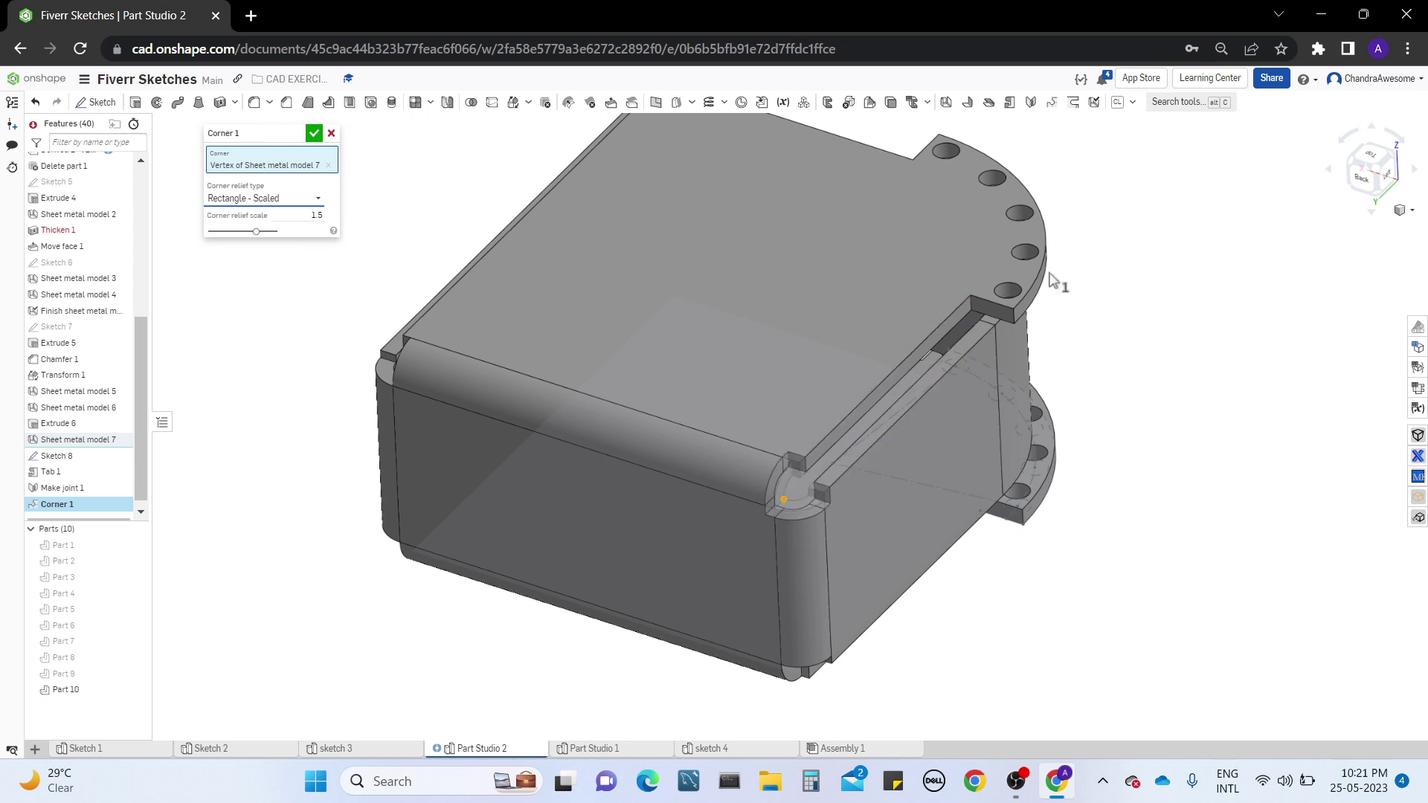
left_click(1418, 388)
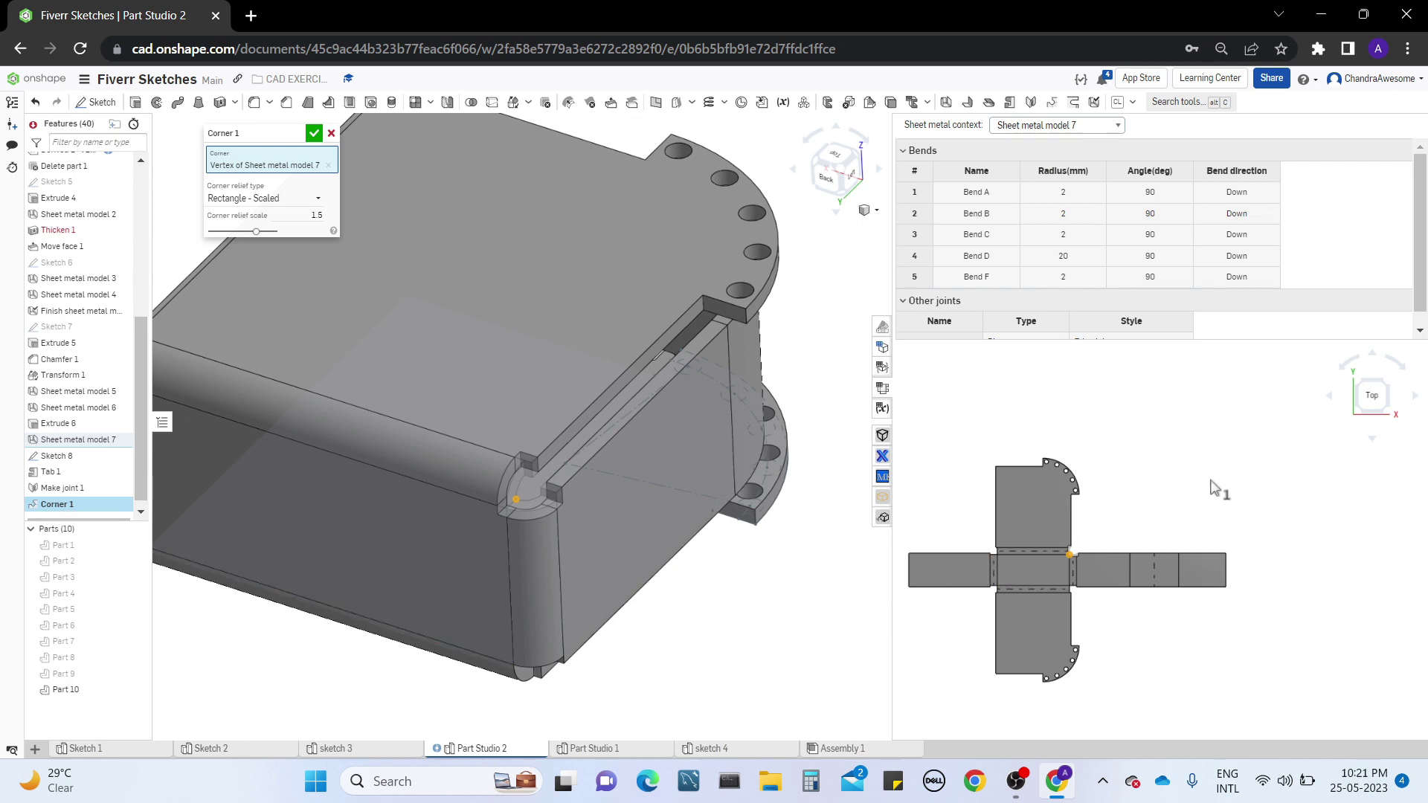
scroll(1214, 488, "up", 8)
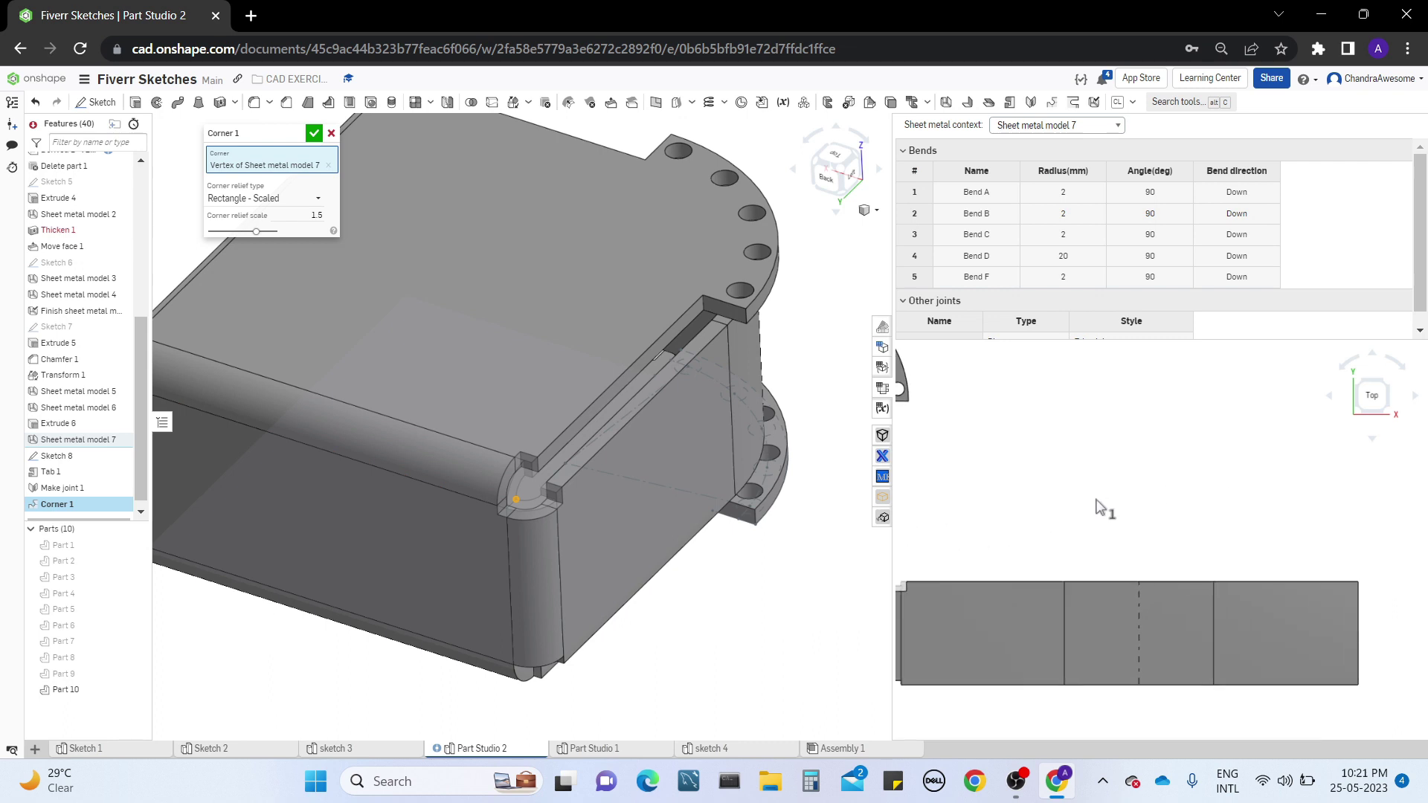
scroll(1174, 463, "down", 2)
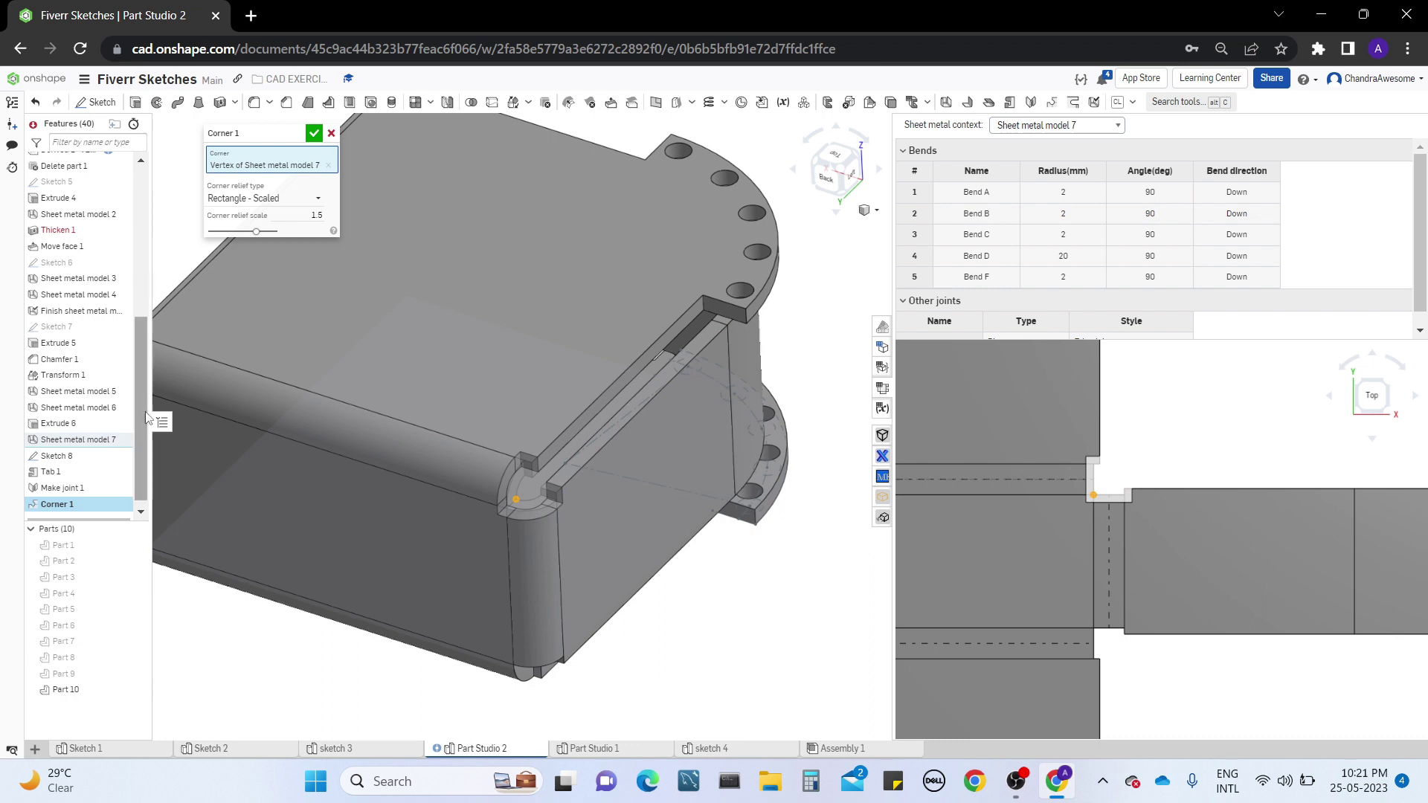
Try the Round - Sized corner relief with a 10 mm diameter, followed by the Round - Scaled type
left_click(290, 199)
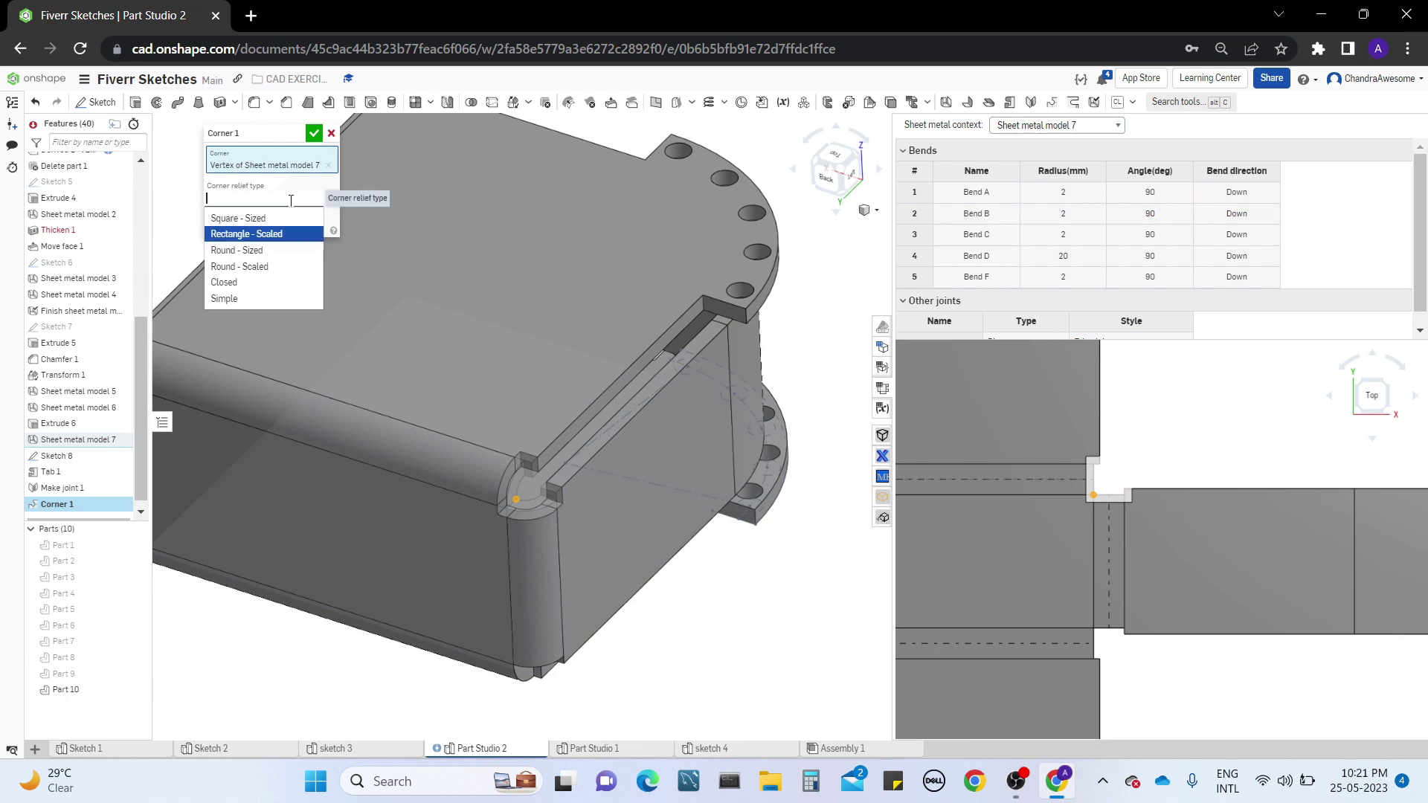
left_click(261, 249)
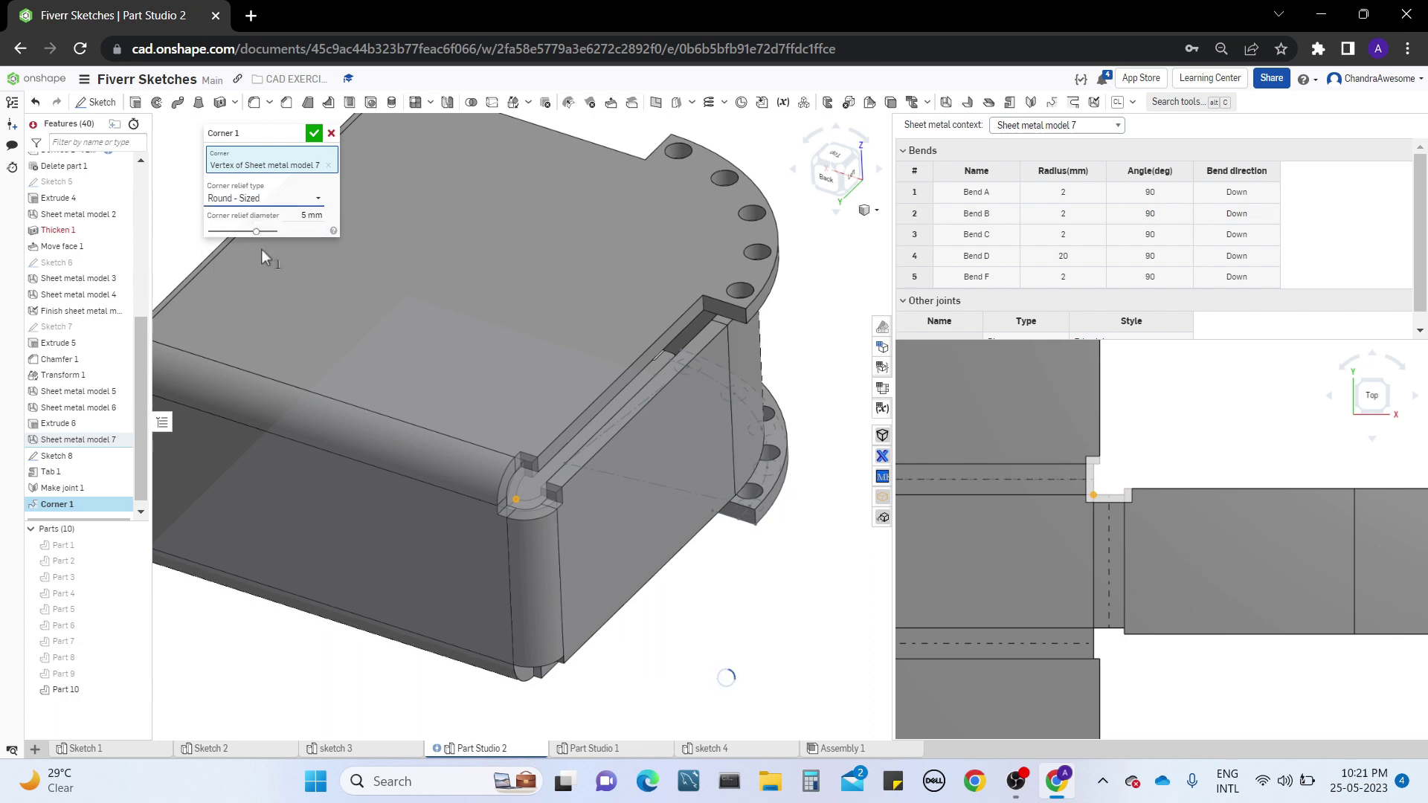
left_click(281, 195)
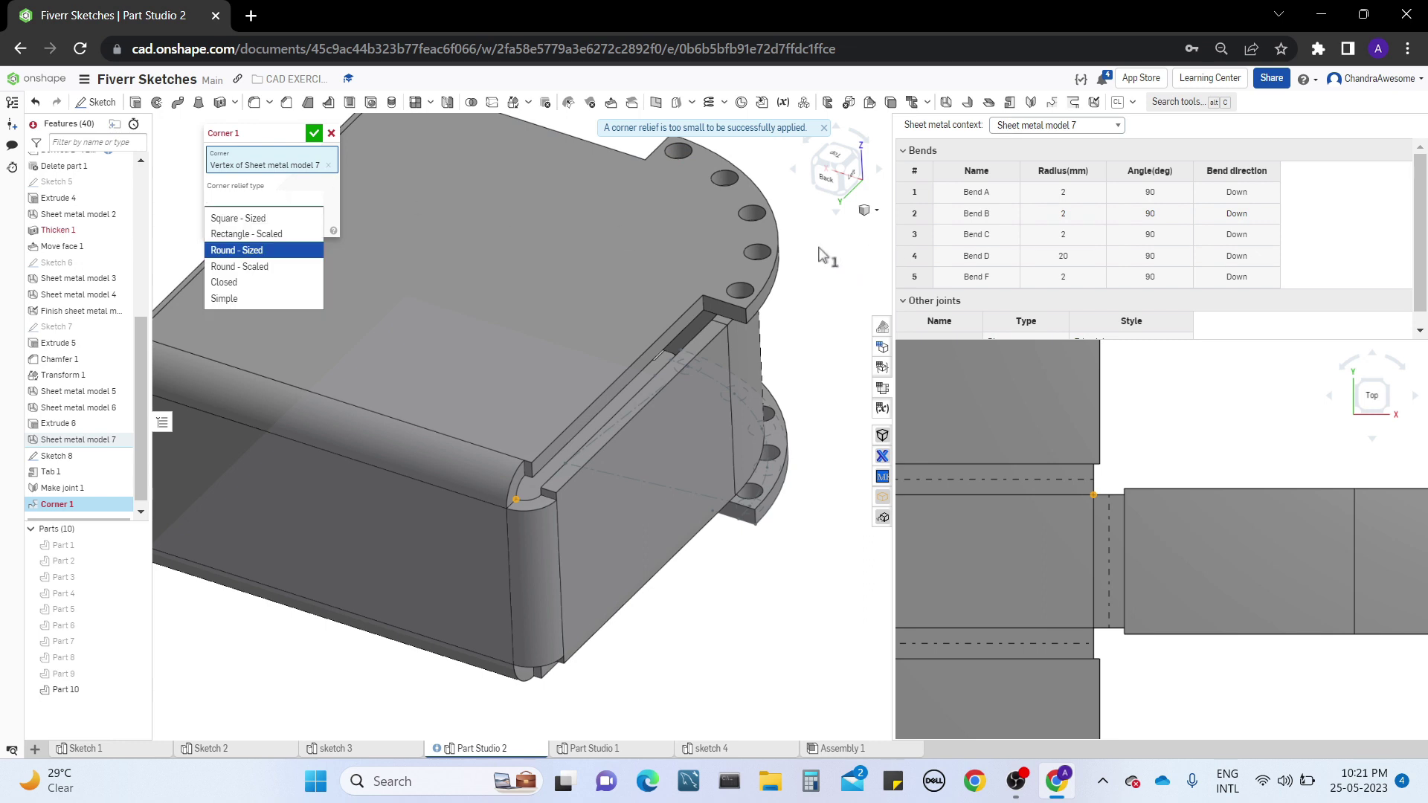
left_click(245, 250)
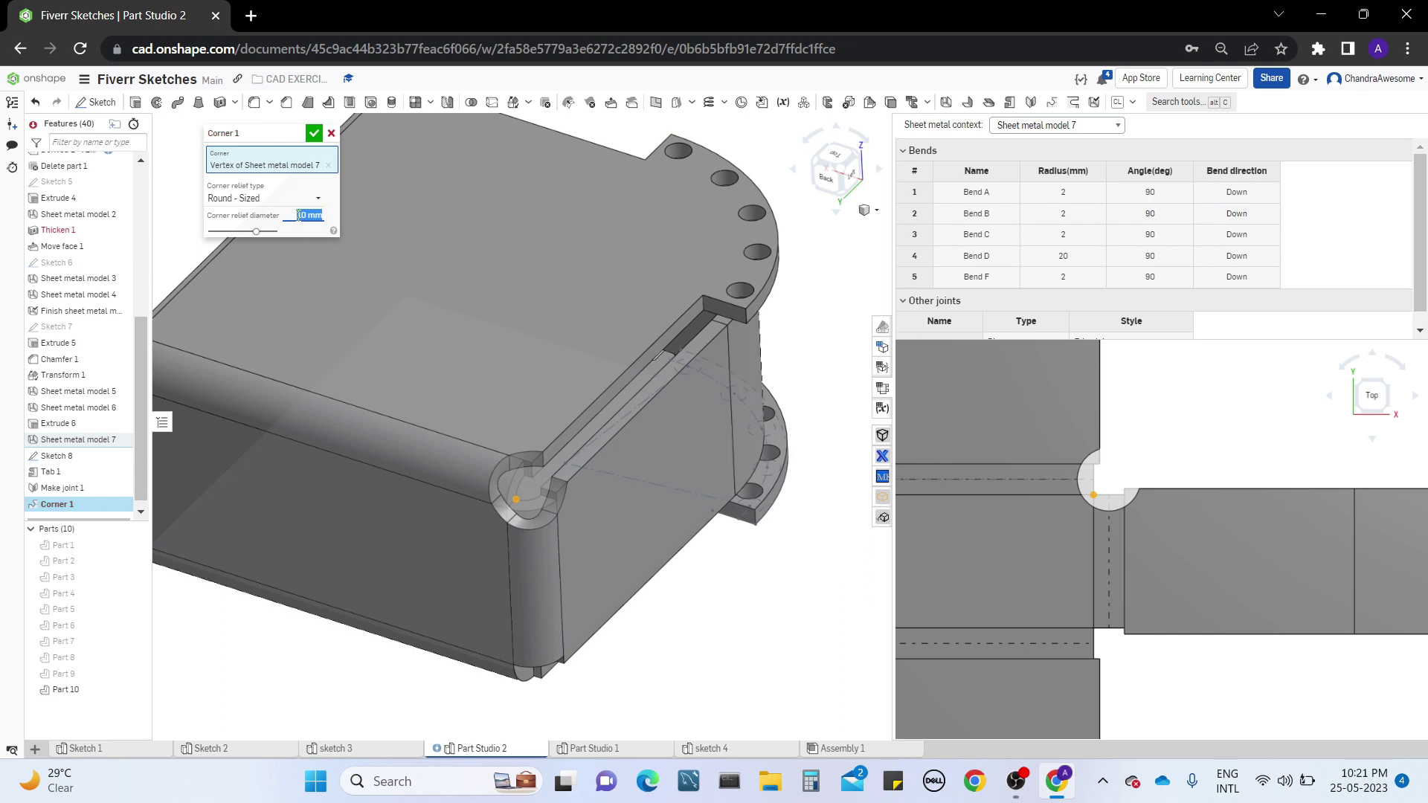
left_click(310, 201)
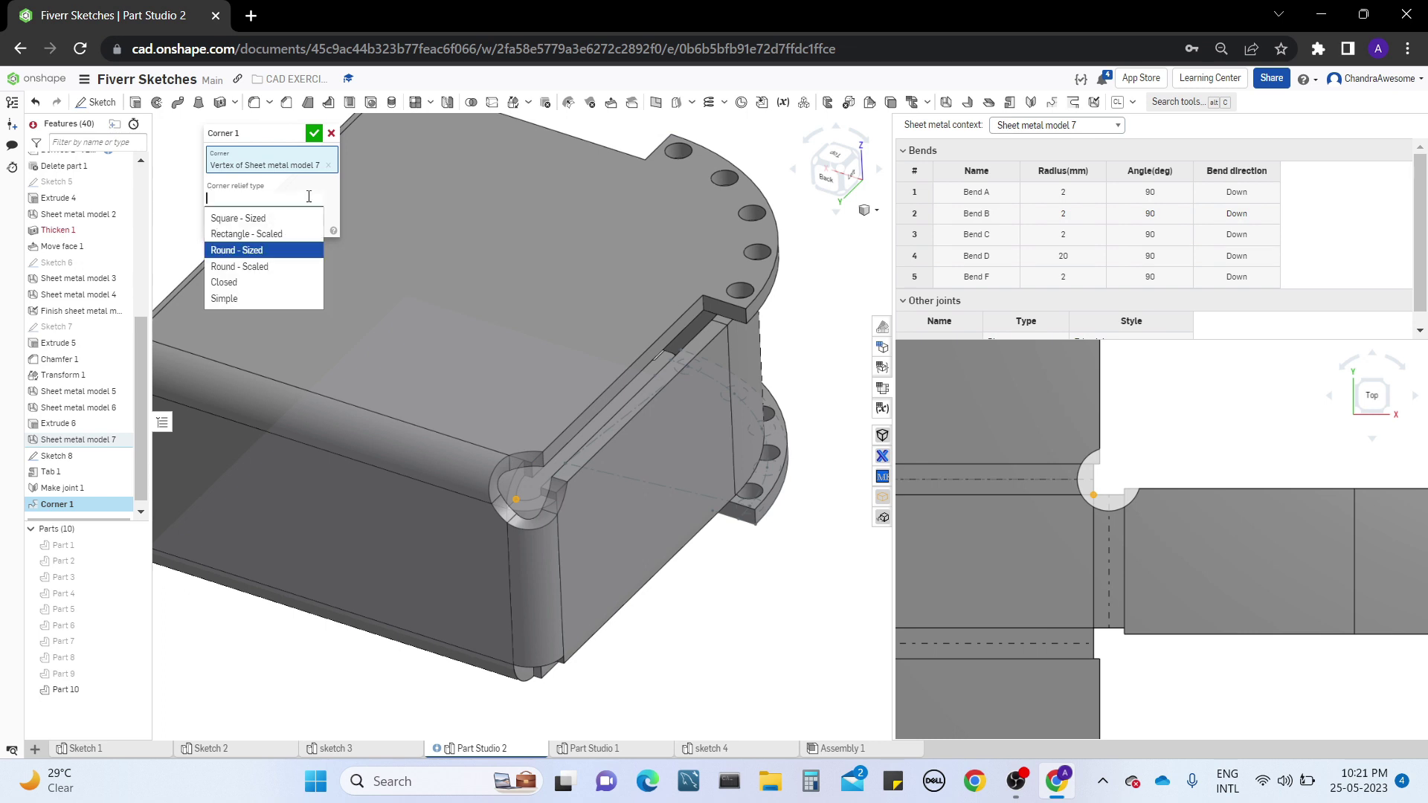
left_click(262, 265)
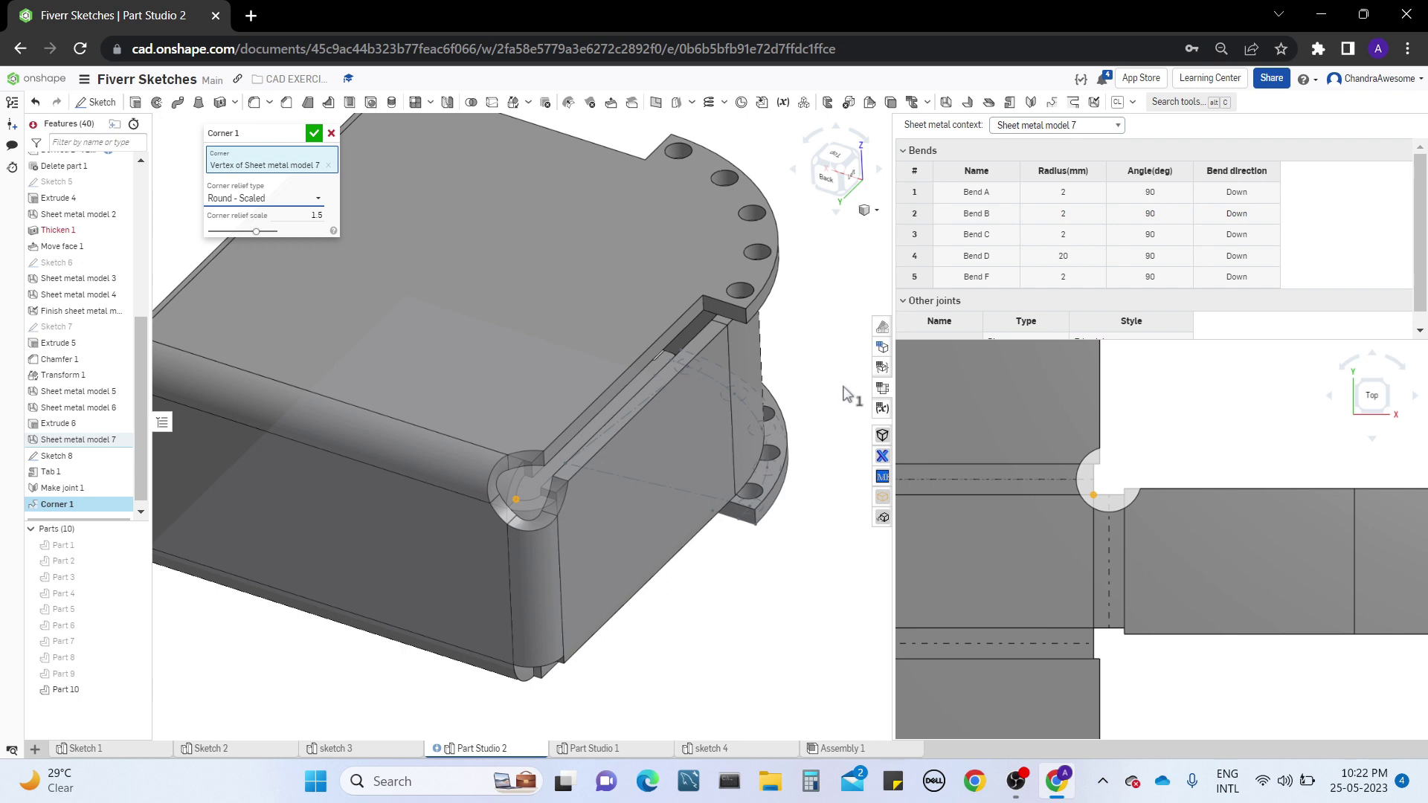
Try the Closed corner relief type, then set the relief type to Simple
left_click(304, 203)
left_click(284, 279)
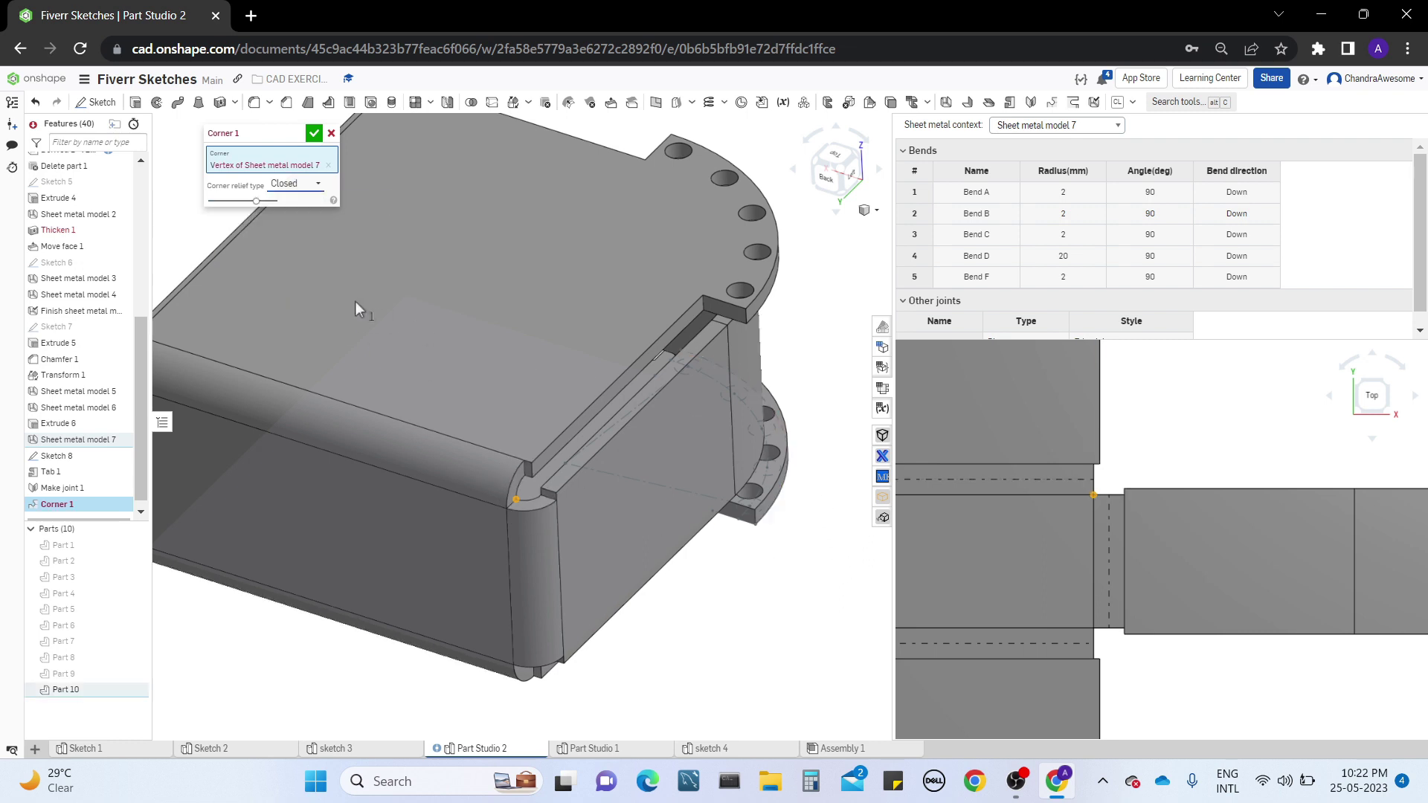
left_click(307, 185)
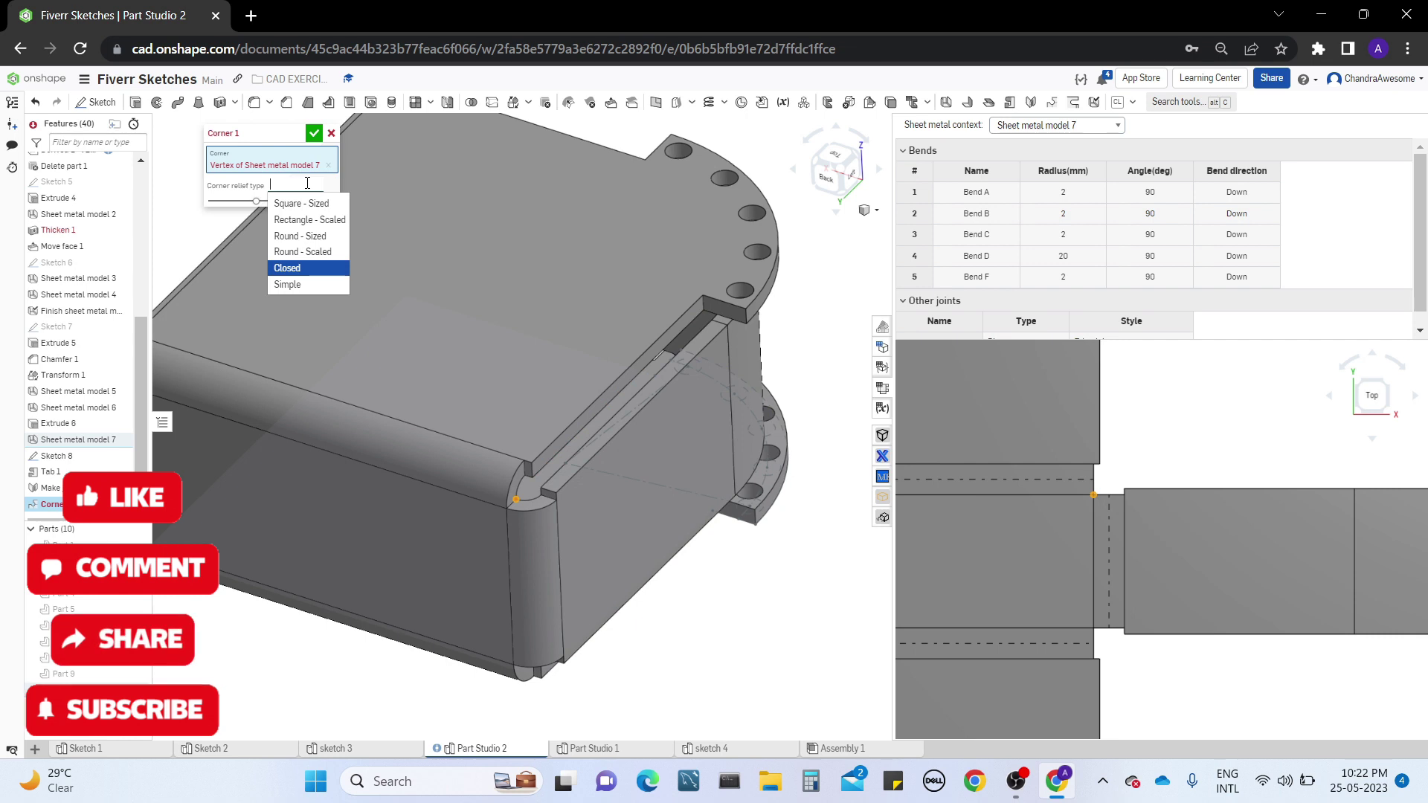
left_click(293, 283)
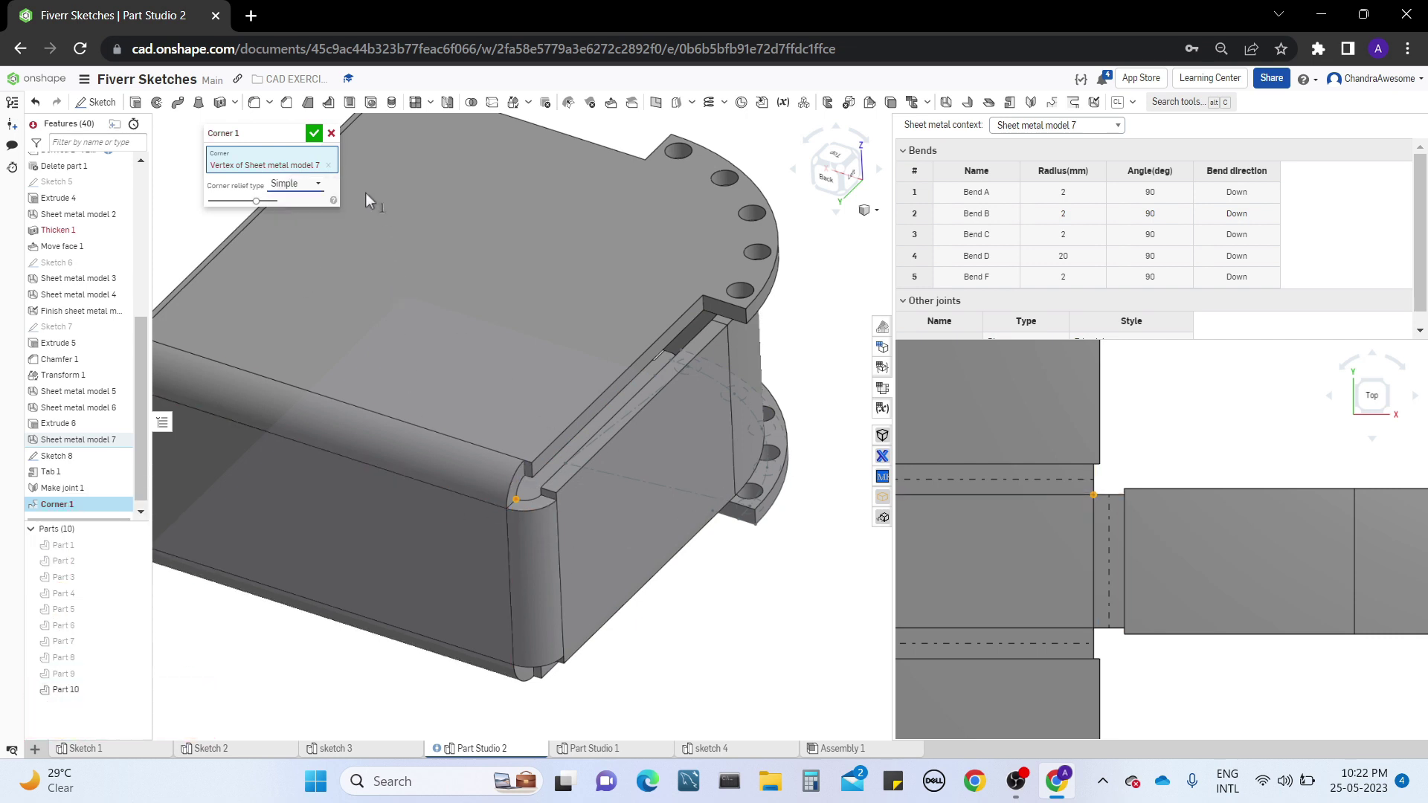
Examine the Simple corner relief and the box's other corners, and cancel the Corner feature
left_click(308, 185)
middle_click_drag(428, 430, 678, 440)
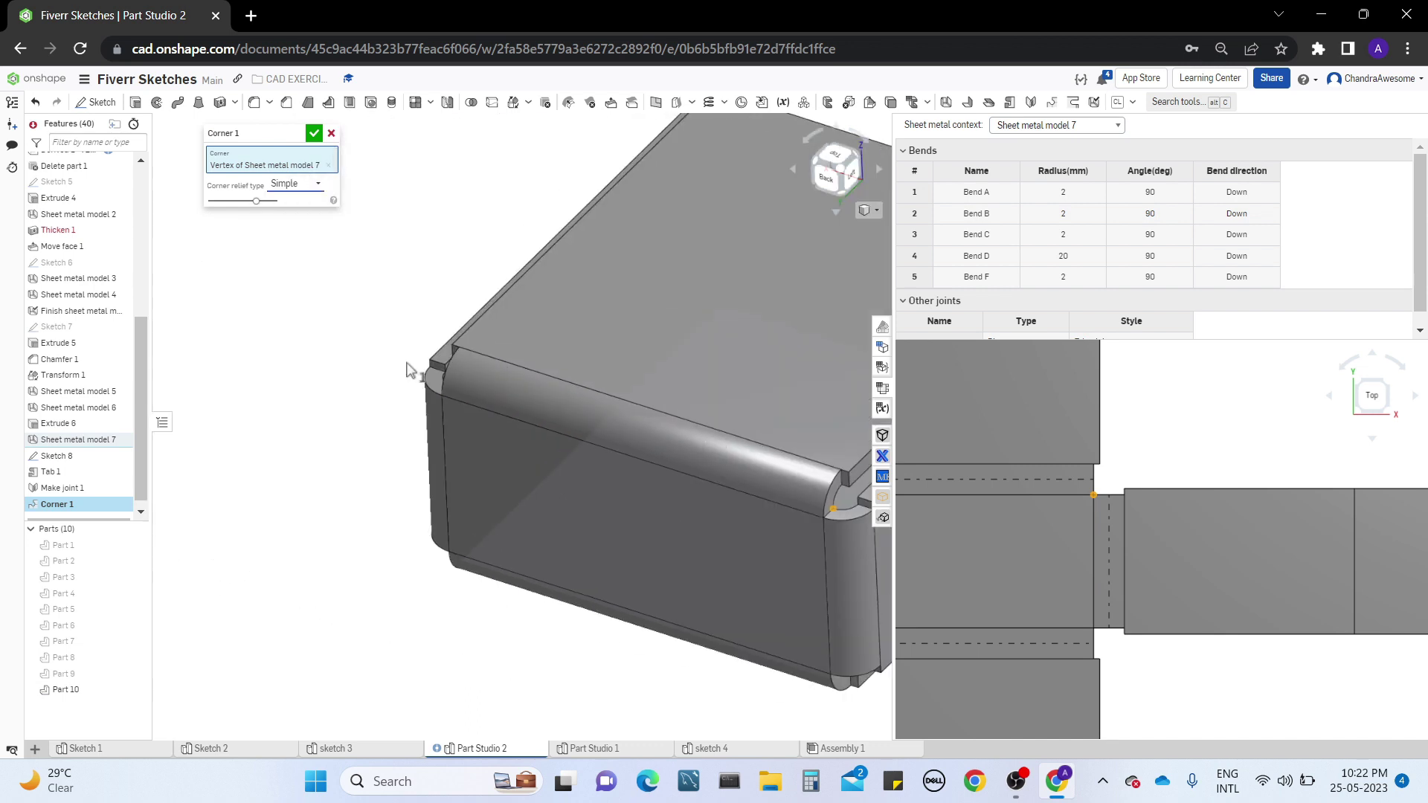
mouse_move(409, 368)
right_mouse_down()
mouse_move(504, 363)
mouse_move(467, 373)
mouse_move(506, 417)
mouse_move(461, 464)
mouse_move(444, 329)
mouse_move(441, 412)
right_mouse_up()
left_click(440, 412)
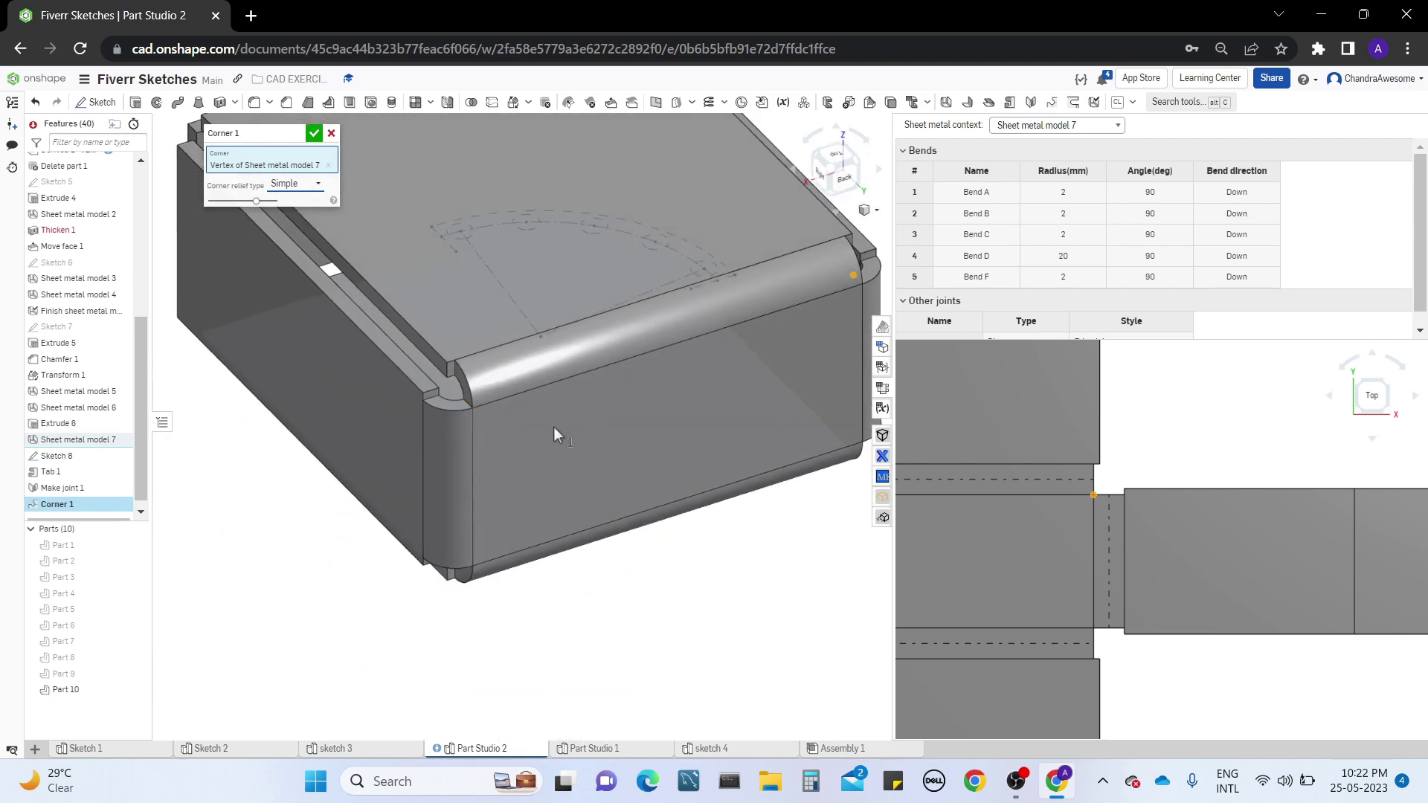
left_click(331, 133)
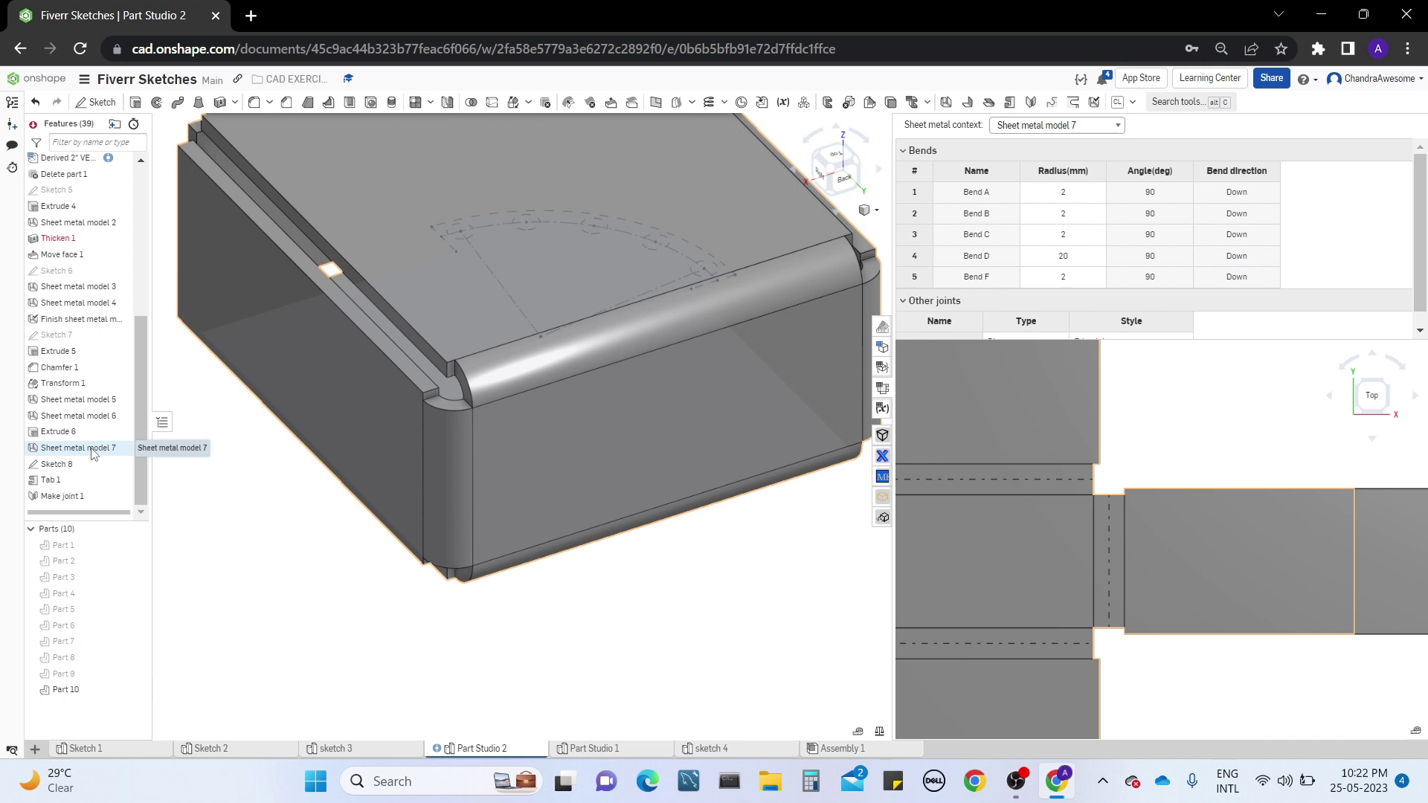
Open Sheet metal model 7 for editing, review its corner relief type options, and accept the feature with the type left at Closed
right_click(93, 453)
left_click(139, 471)
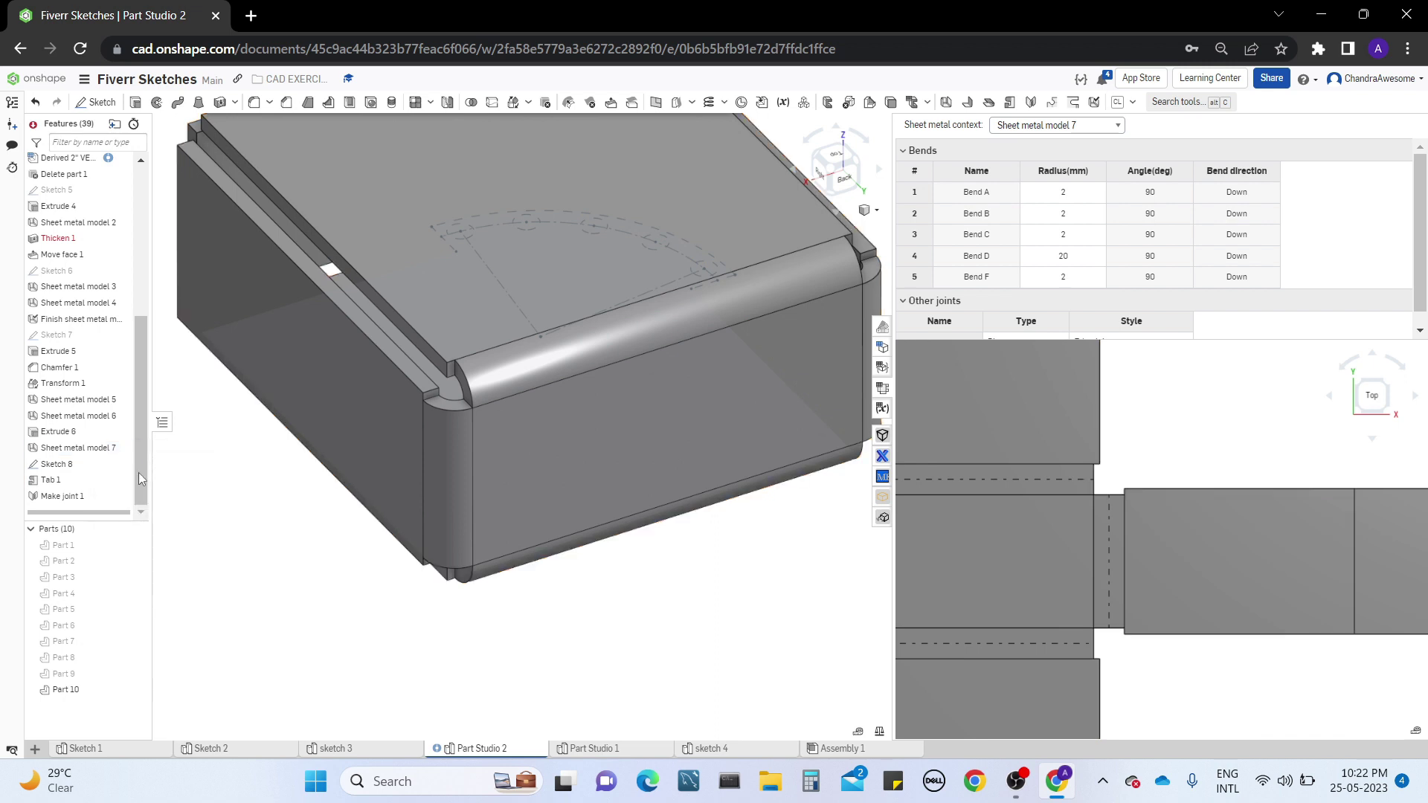
left_click(233, 451)
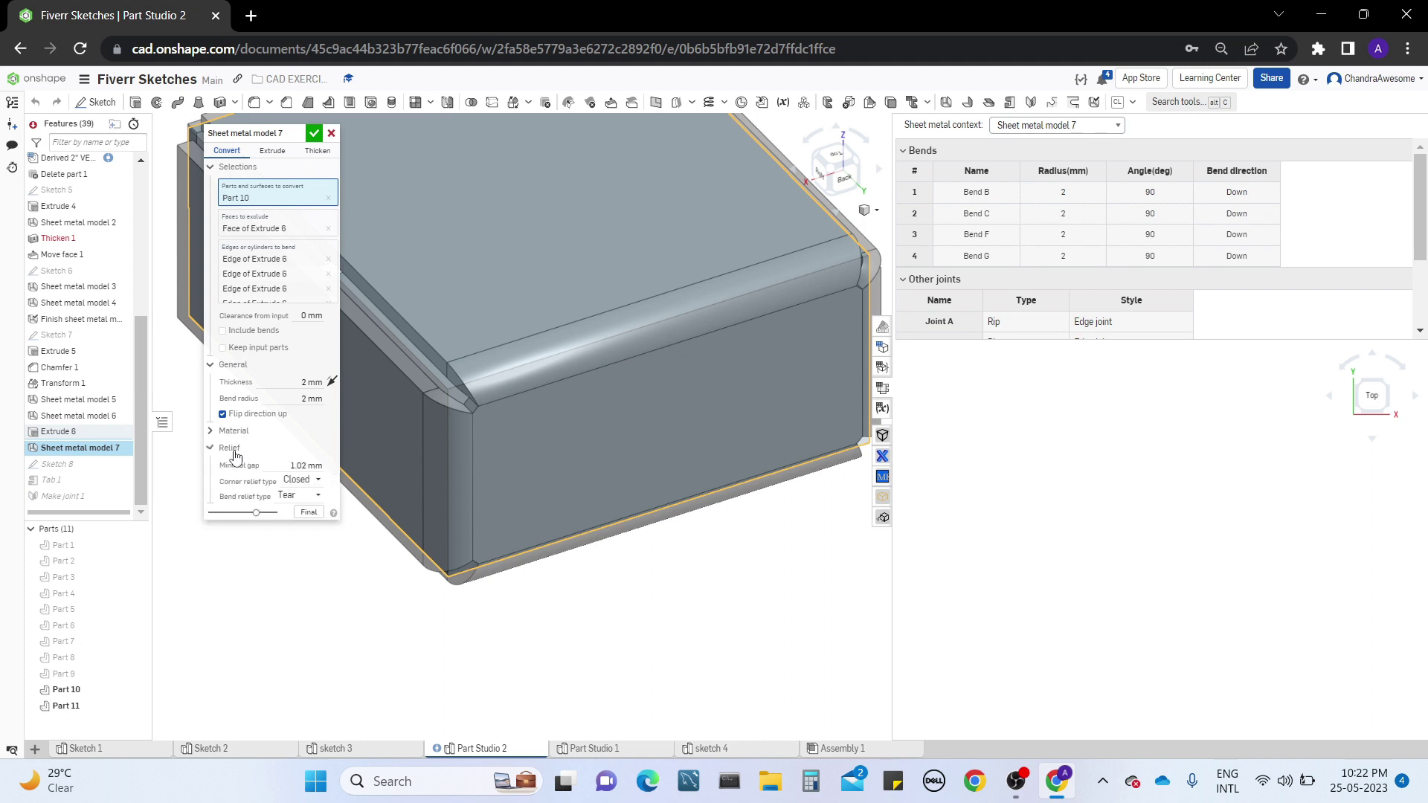
left_click(306, 482)
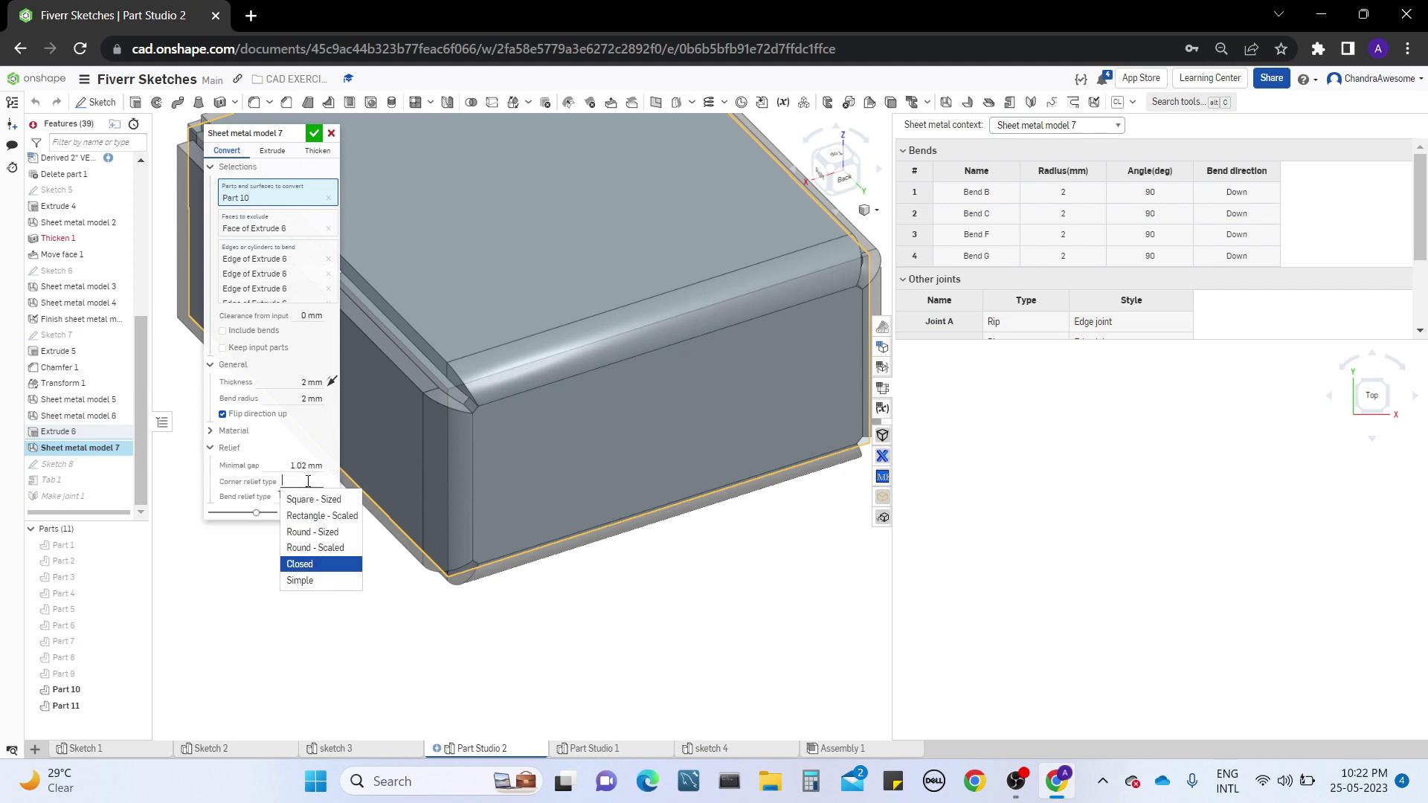
left_click(313, 133)
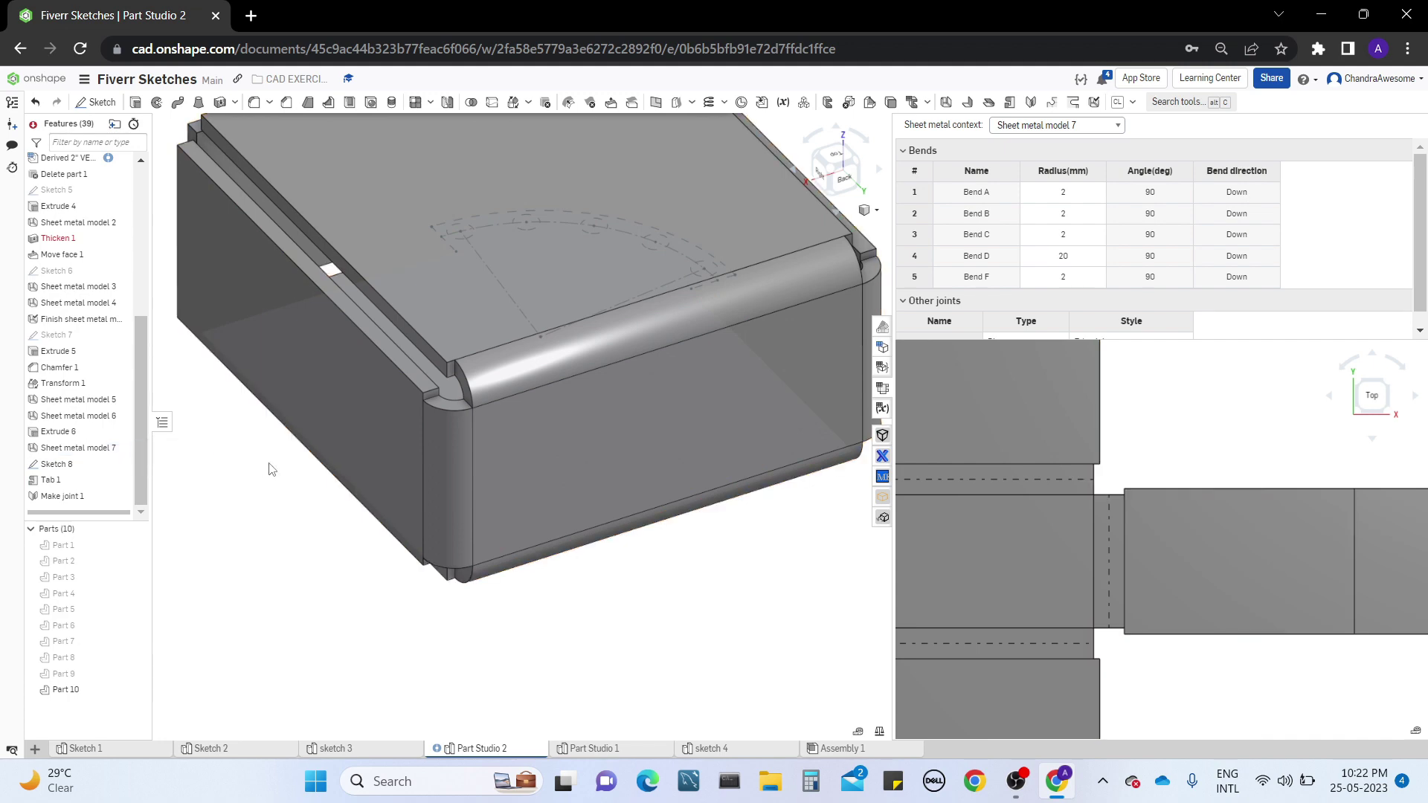
Inspect the box's corners and wall gaps, reopen Sheet metal model 7 for comparison, and cancel the edit
right_click_drag(521, 461, 443, 421)
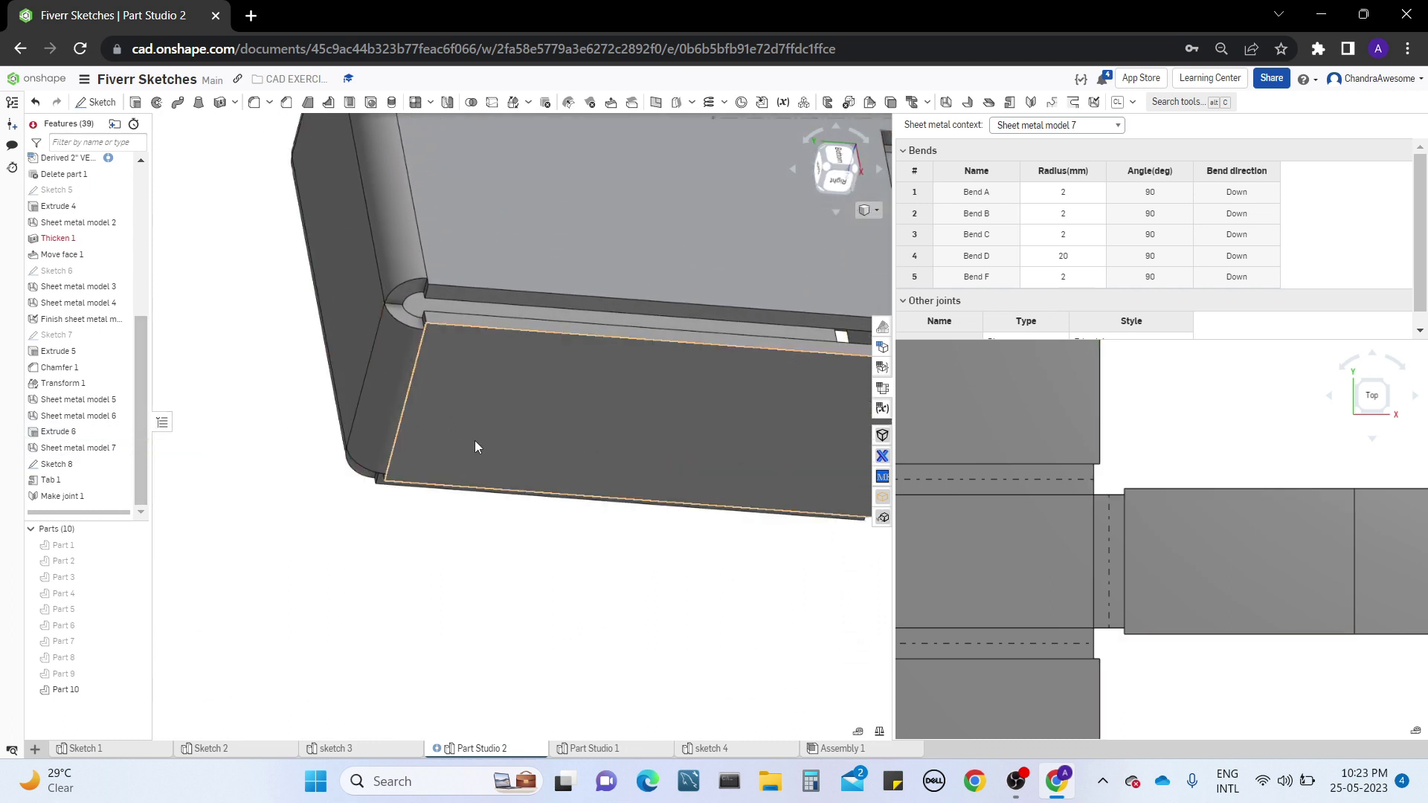
middle_click_drag(475, 440, 416, 481)
right_click_drag(269, 487, 469, 451)
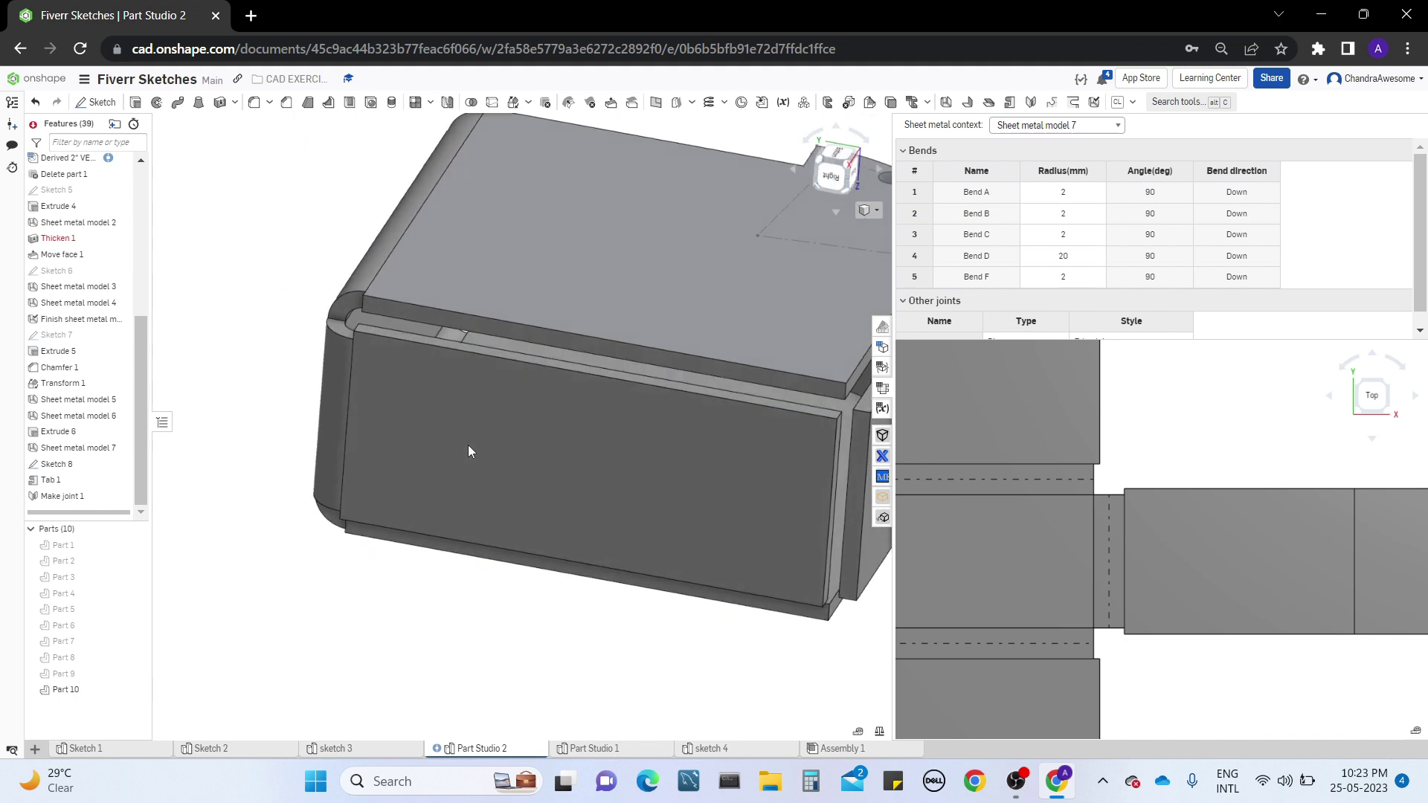
right_click(84, 458)
left_click(132, 485)
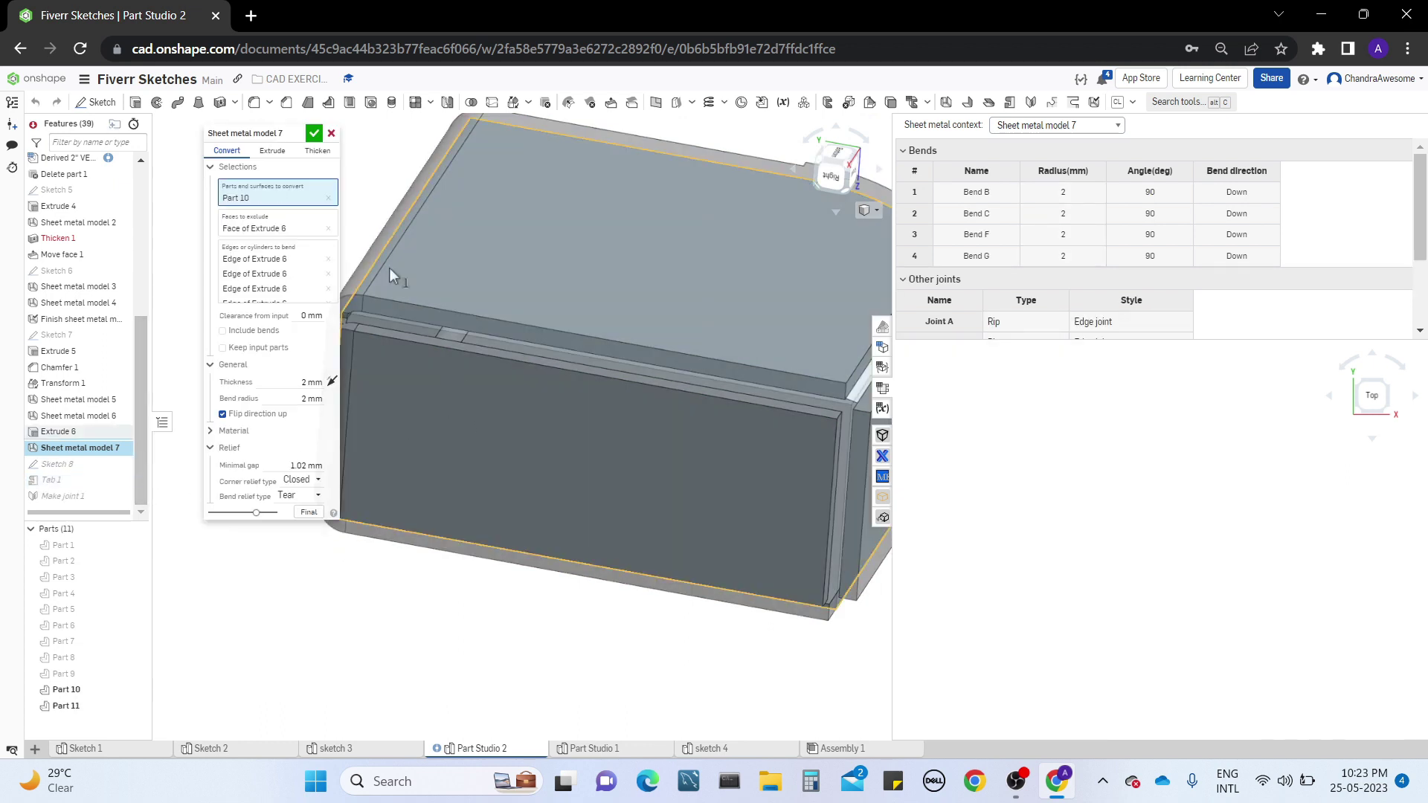
left_click(331, 134)
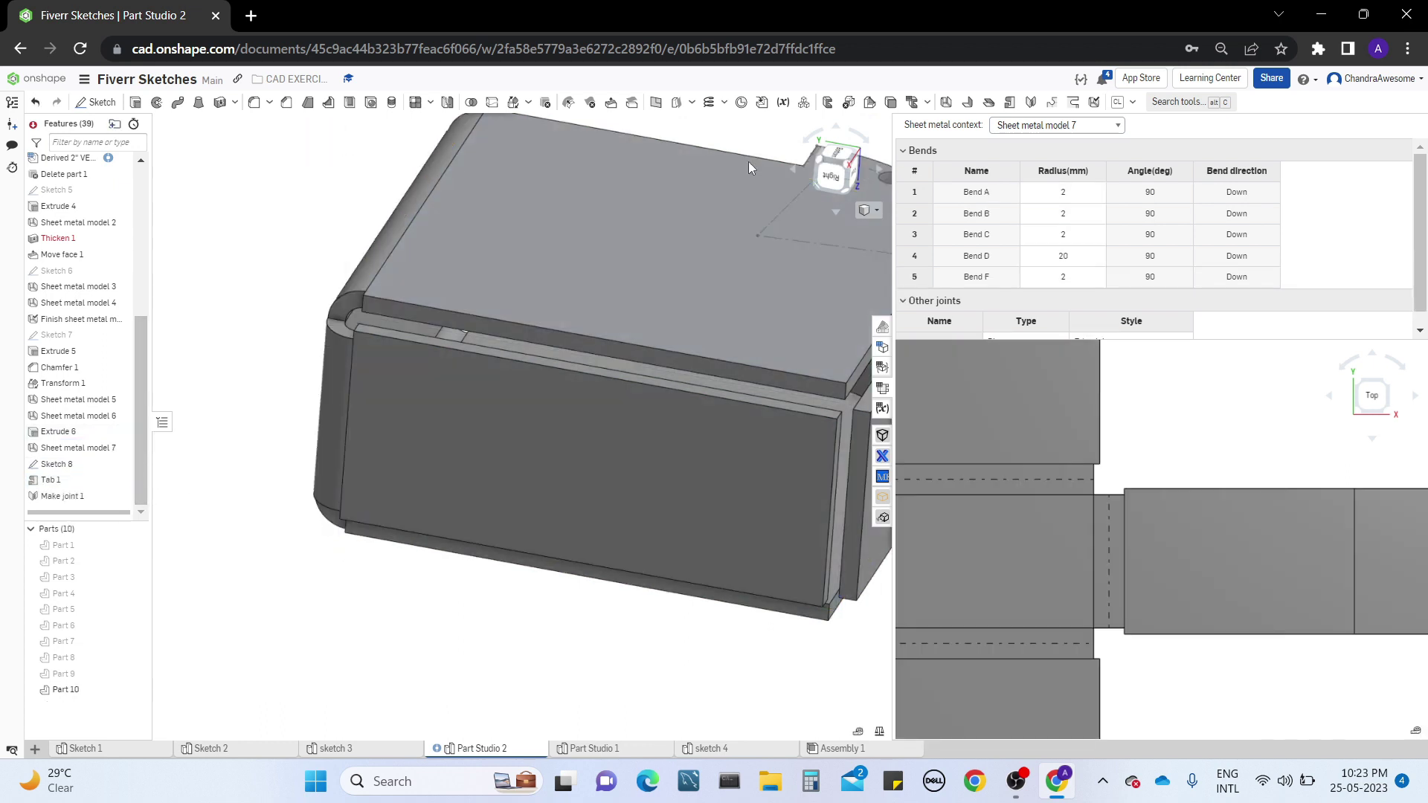
Review the bend tables and flat patterns of other sheet metal models, including 4, 2 and 1, and close the flat view
left_click(1108, 125)
left_click(1089, 209)
left_click(1088, 125)
left_click(1065, 181)
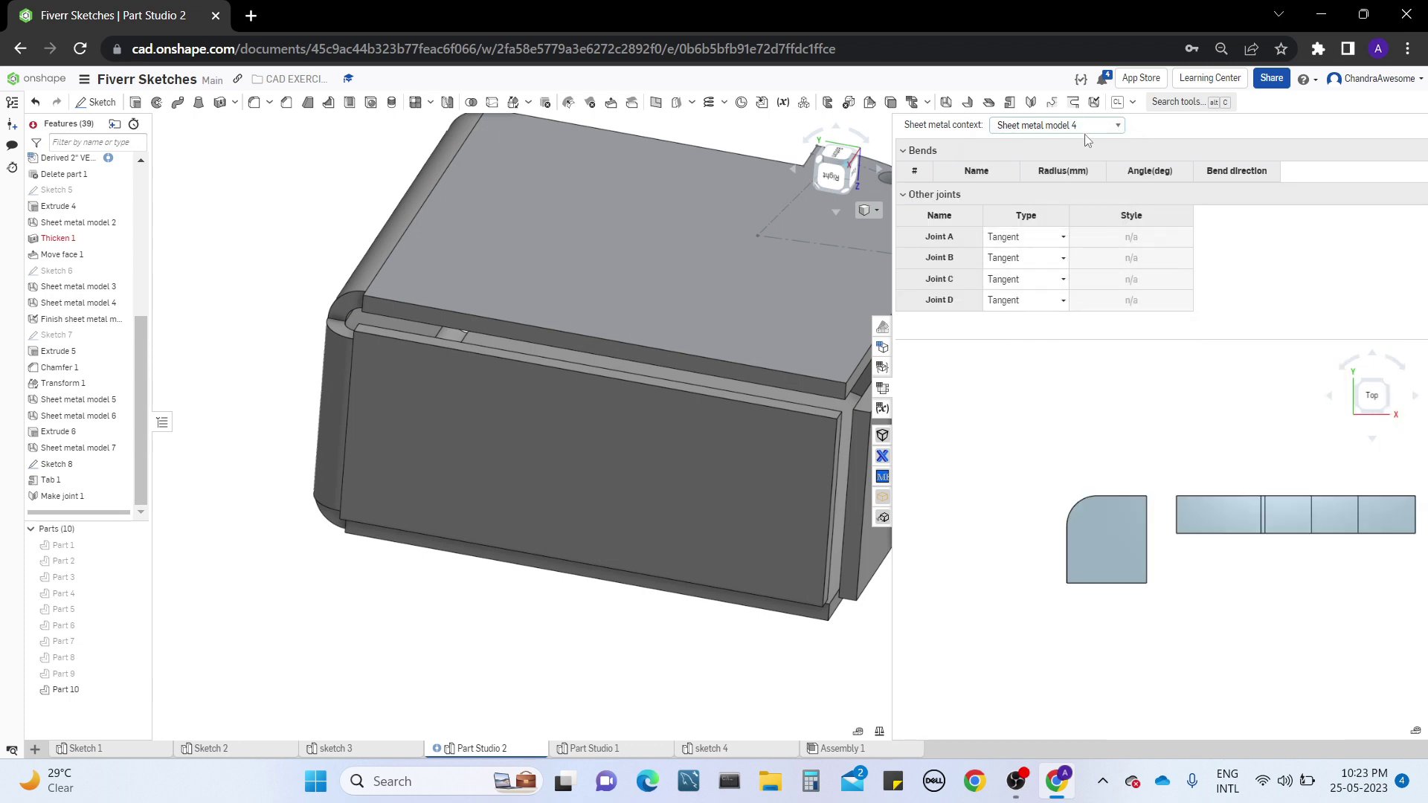
left_click(1089, 127)
left_click(1077, 154)
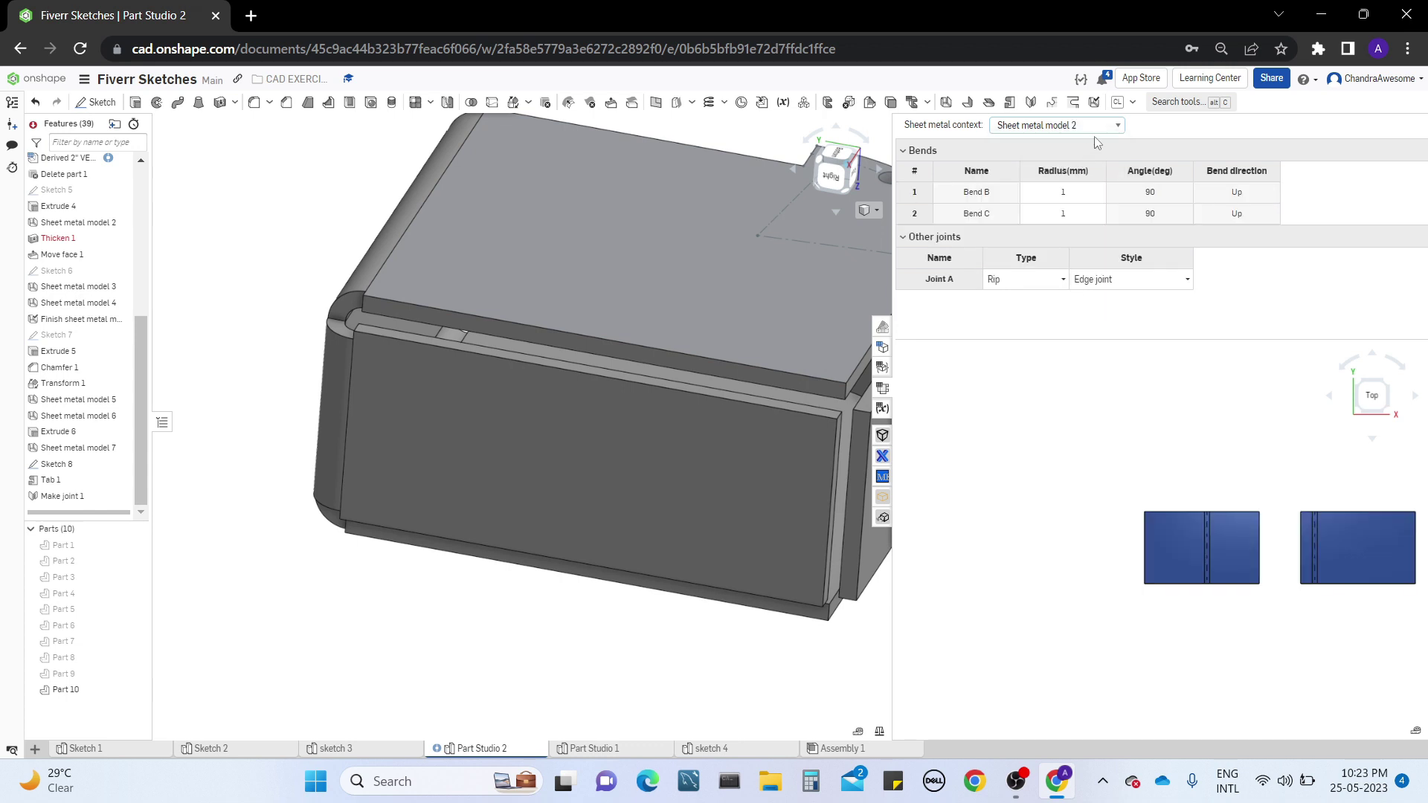
left_click(1099, 132)
left_click(1086, 149)
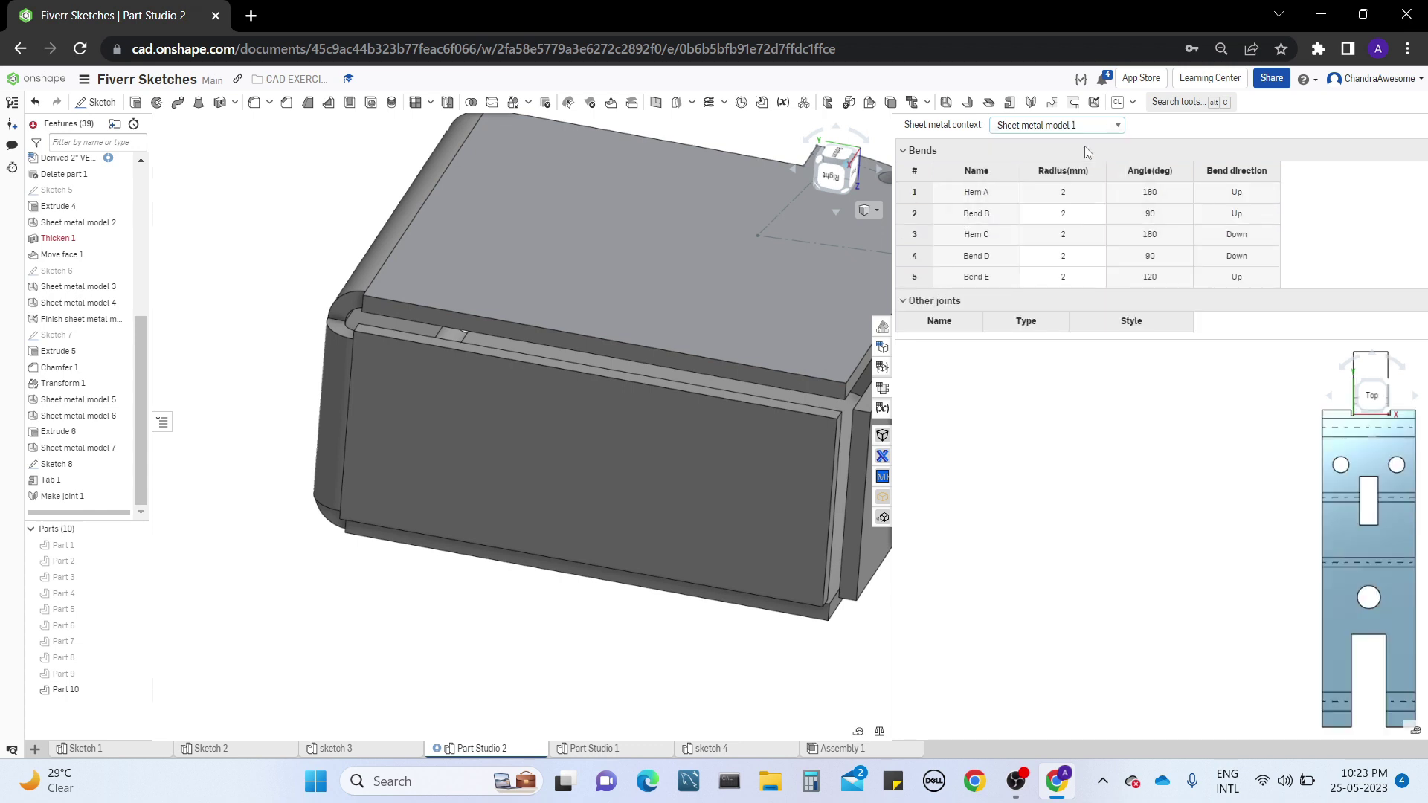
left_click(882, 387)
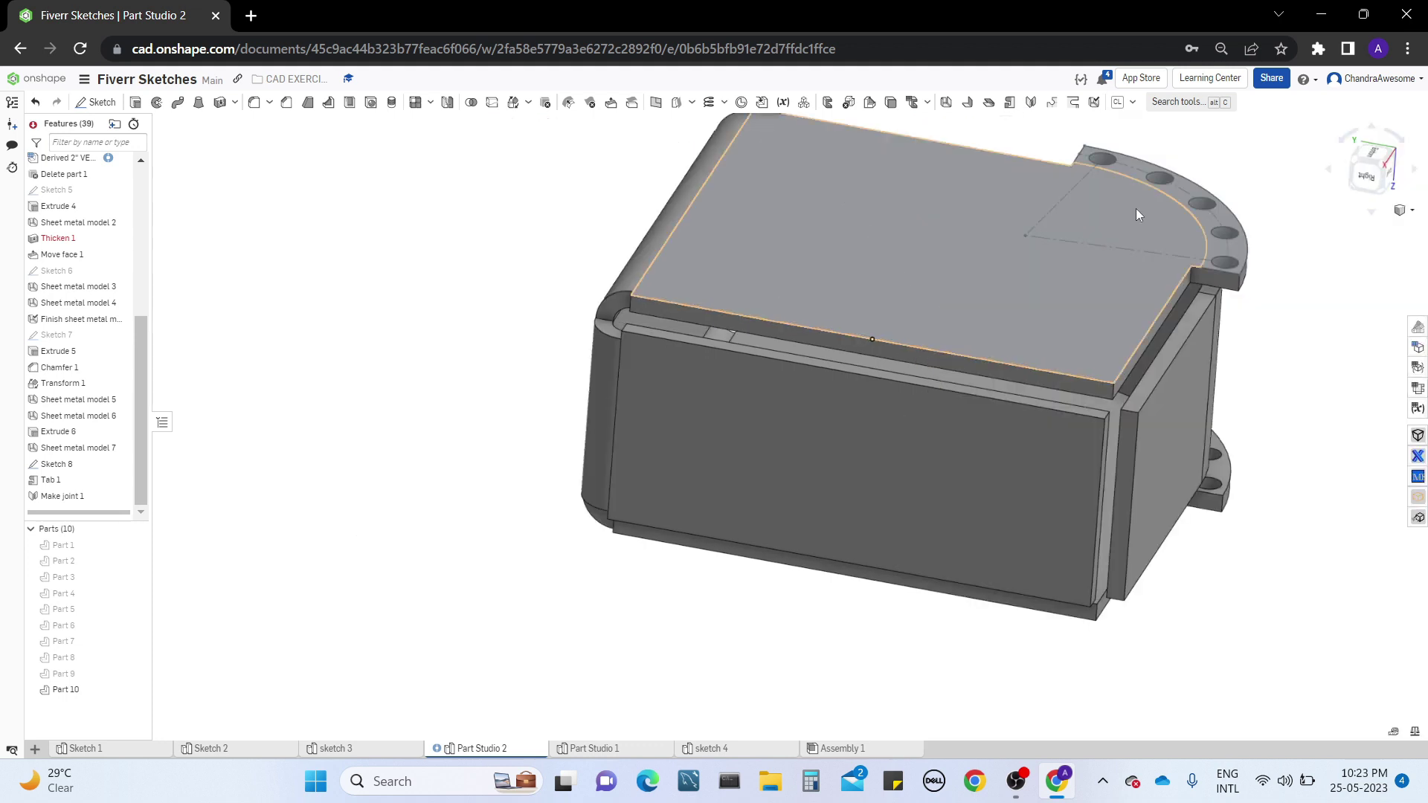
Try the Closed corner relief type on the upper corner vertex beside the rounded bend and cancel the Corner feature
left_click(1051, 105)
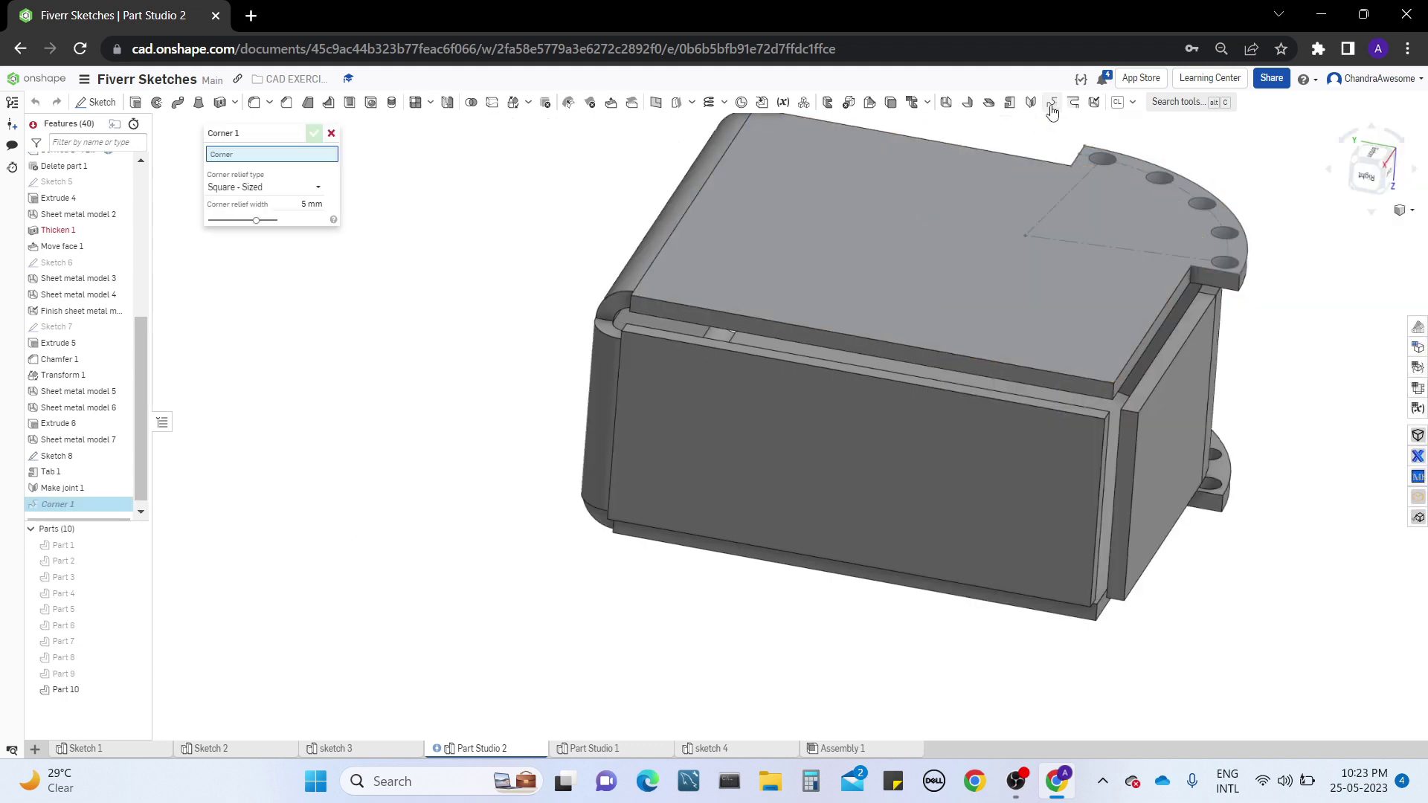
left_click(629, 311)
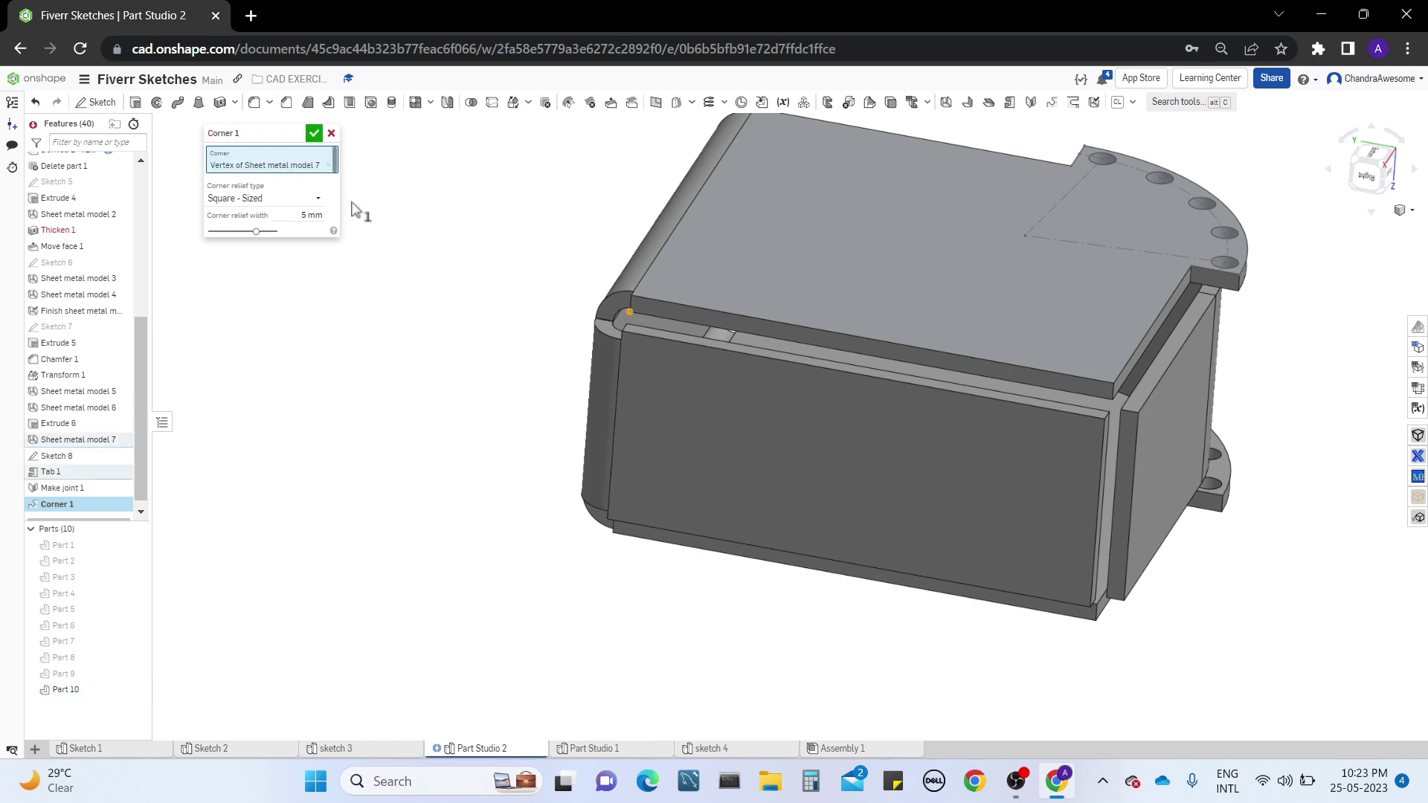
left_click(301, 198)
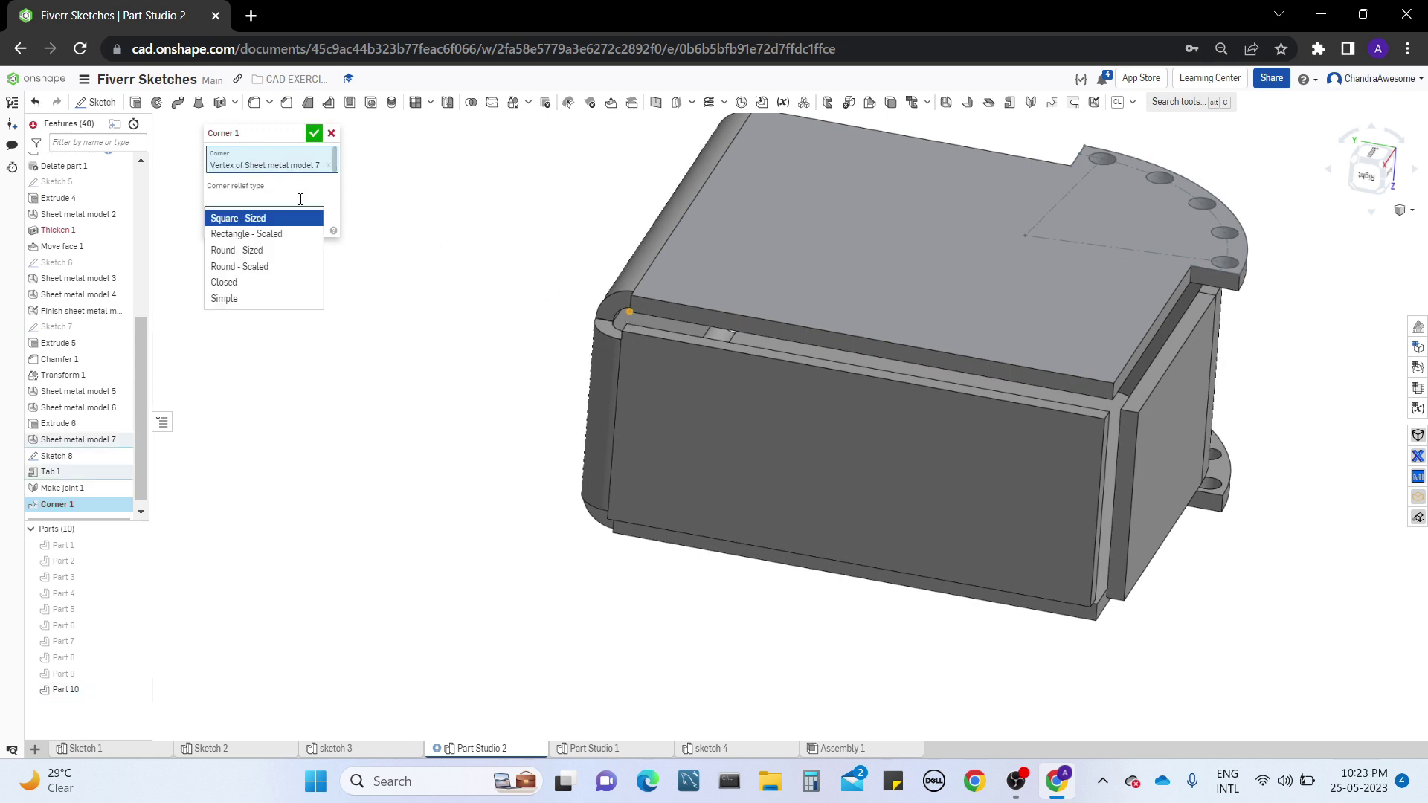
left_click(287, 284)
right_click_drag(510, 303, 545, 314)
type("Z")
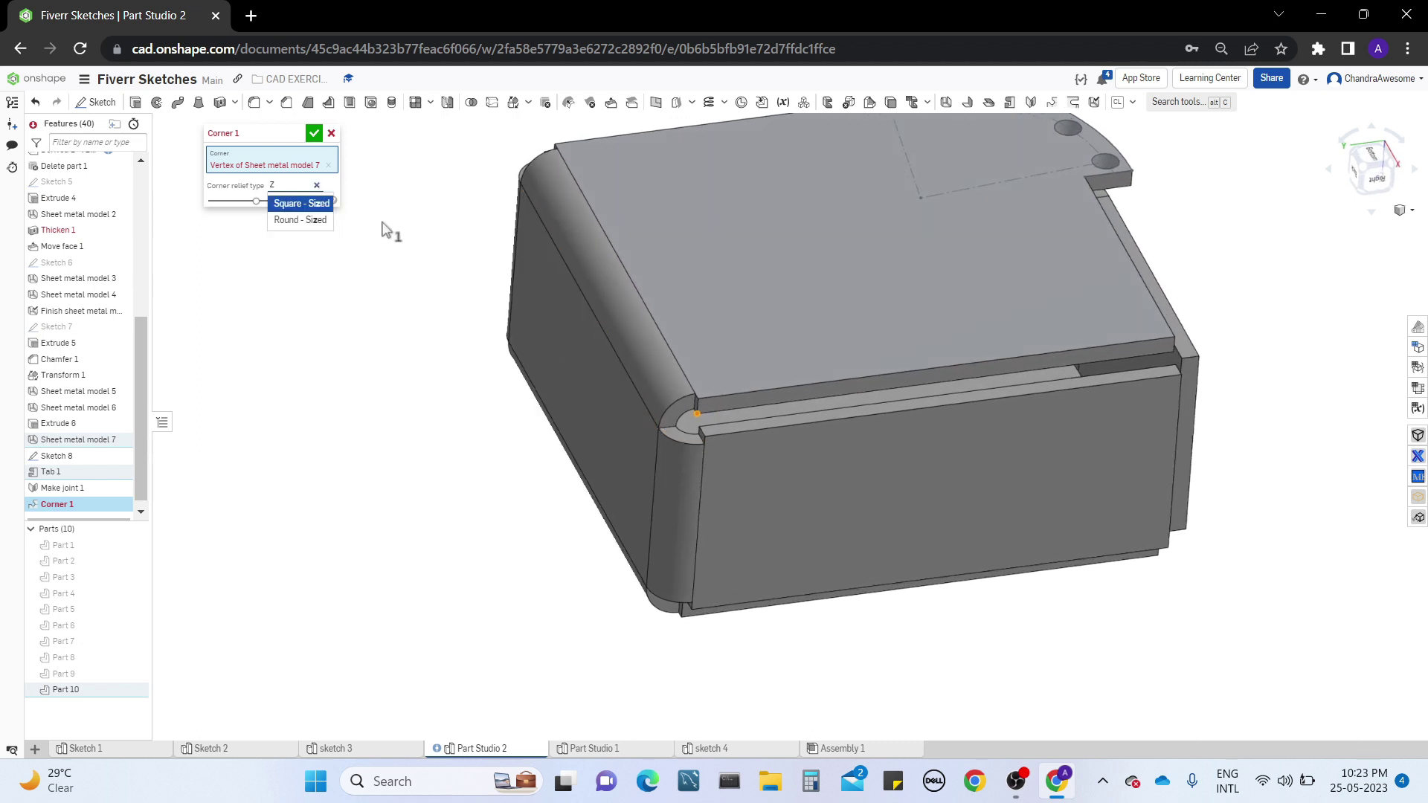
left_click(331, 134)
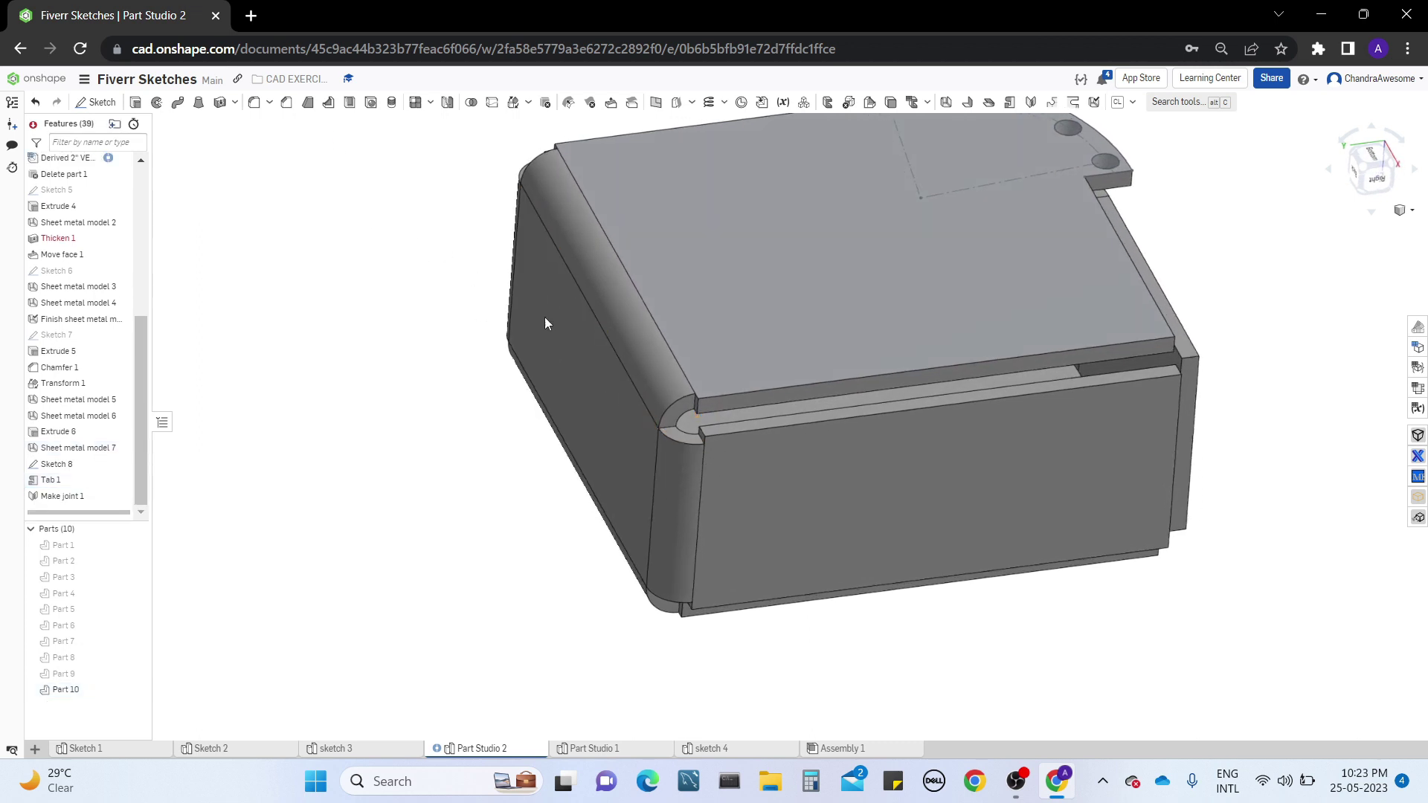
Reopen Sheet metal model 7 for editing, examine the corner where its bends meet, and accept the feature without changes
scroll(731, 408, "up", 5)
middle_click_drag(985, 427, 630, 500)
right_click_drag(974, 416, 921, 425)
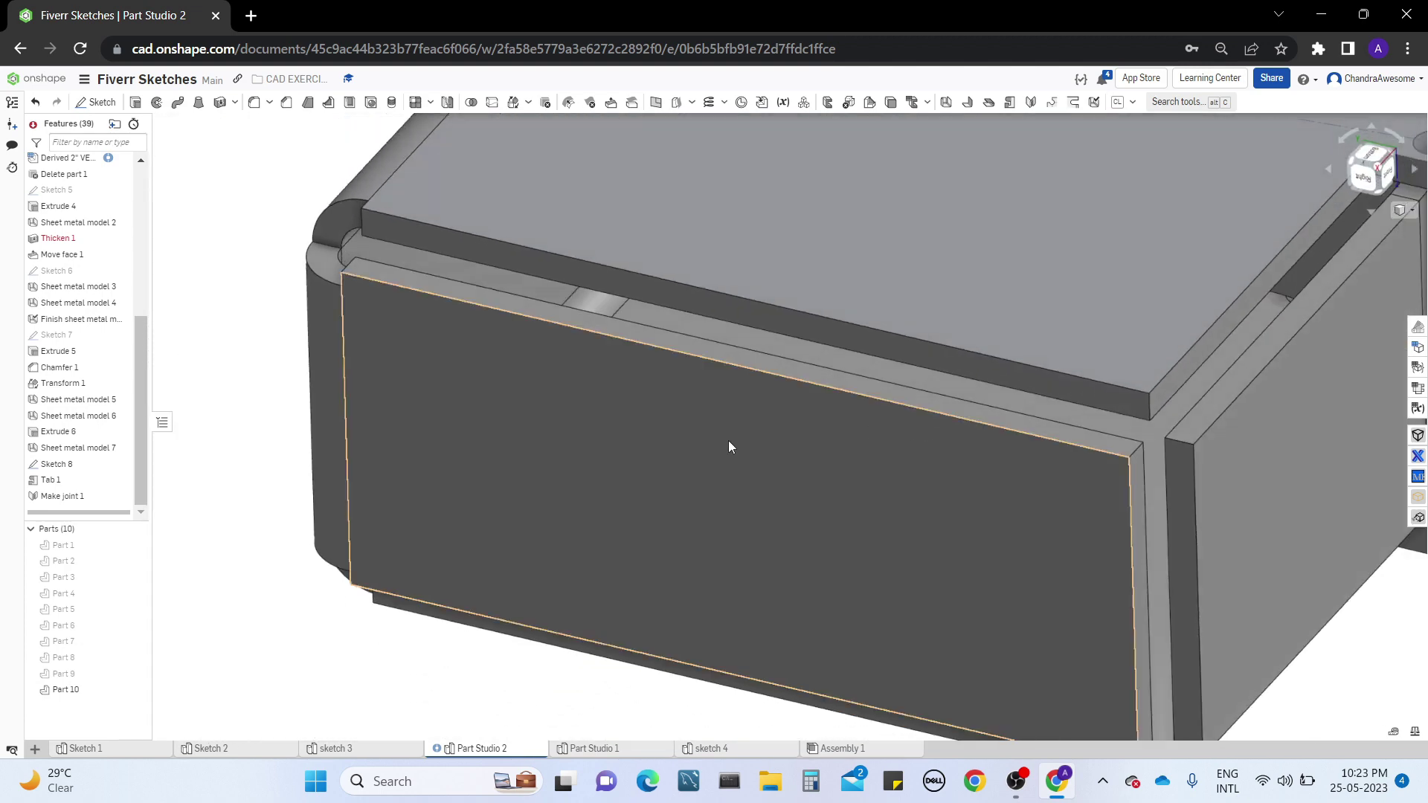
right_click(106, 456)
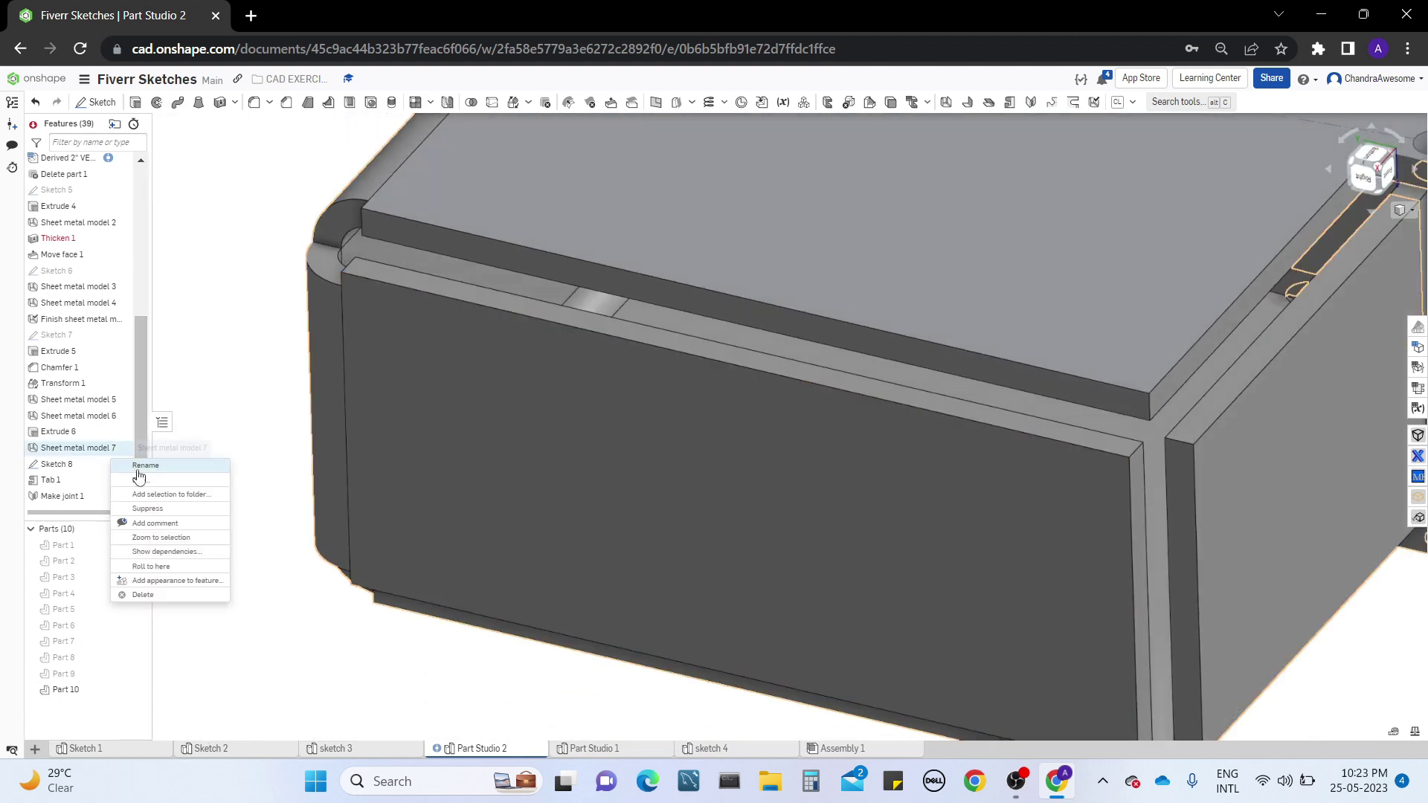
left_click(140, 472)
middle_click_drag(907, 405, 1264, 458)
right_click_drag(823, 345, 877, 346)
right_click_drag(640, 305, 712, 300)
middle_click_drag(712, 301, 735, 469)
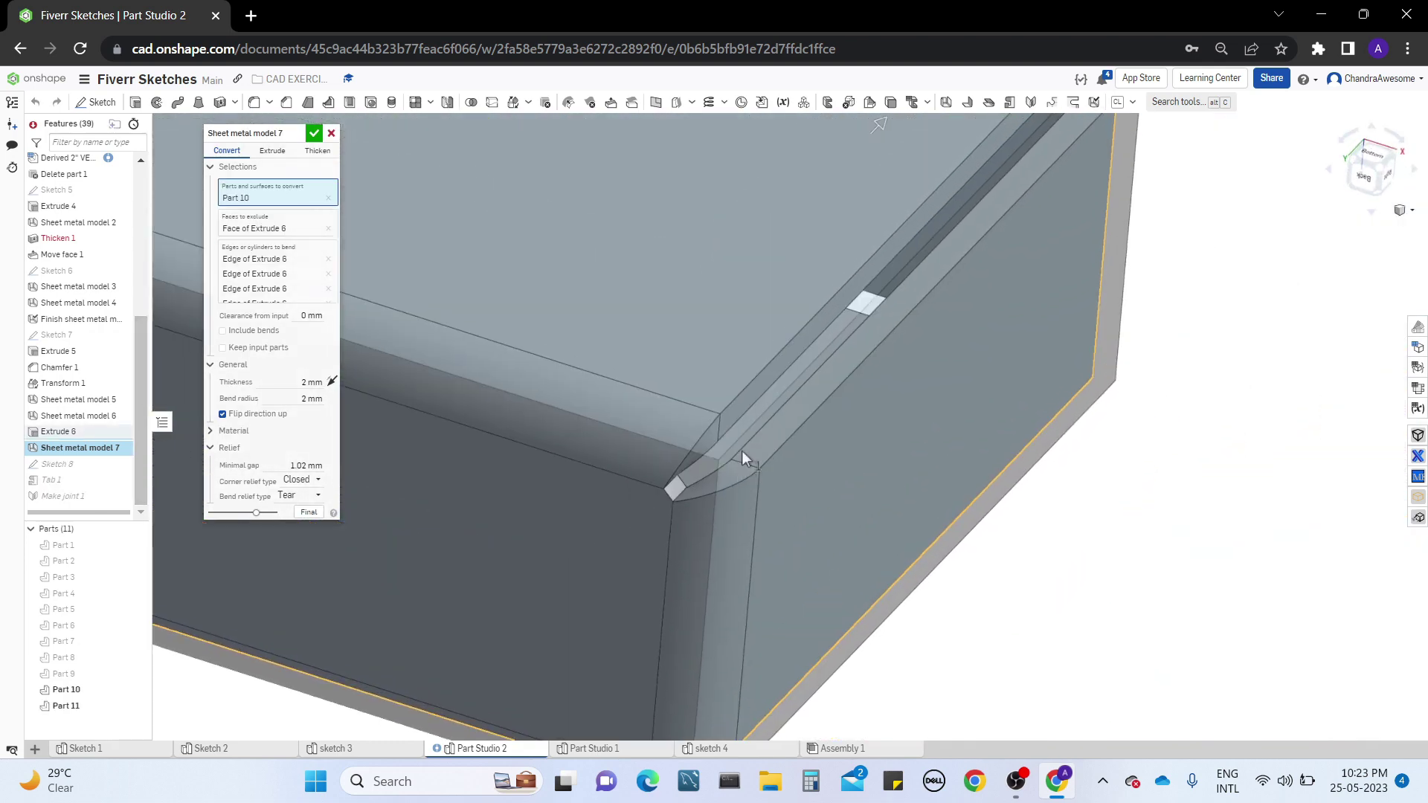
left_click(316, 131)
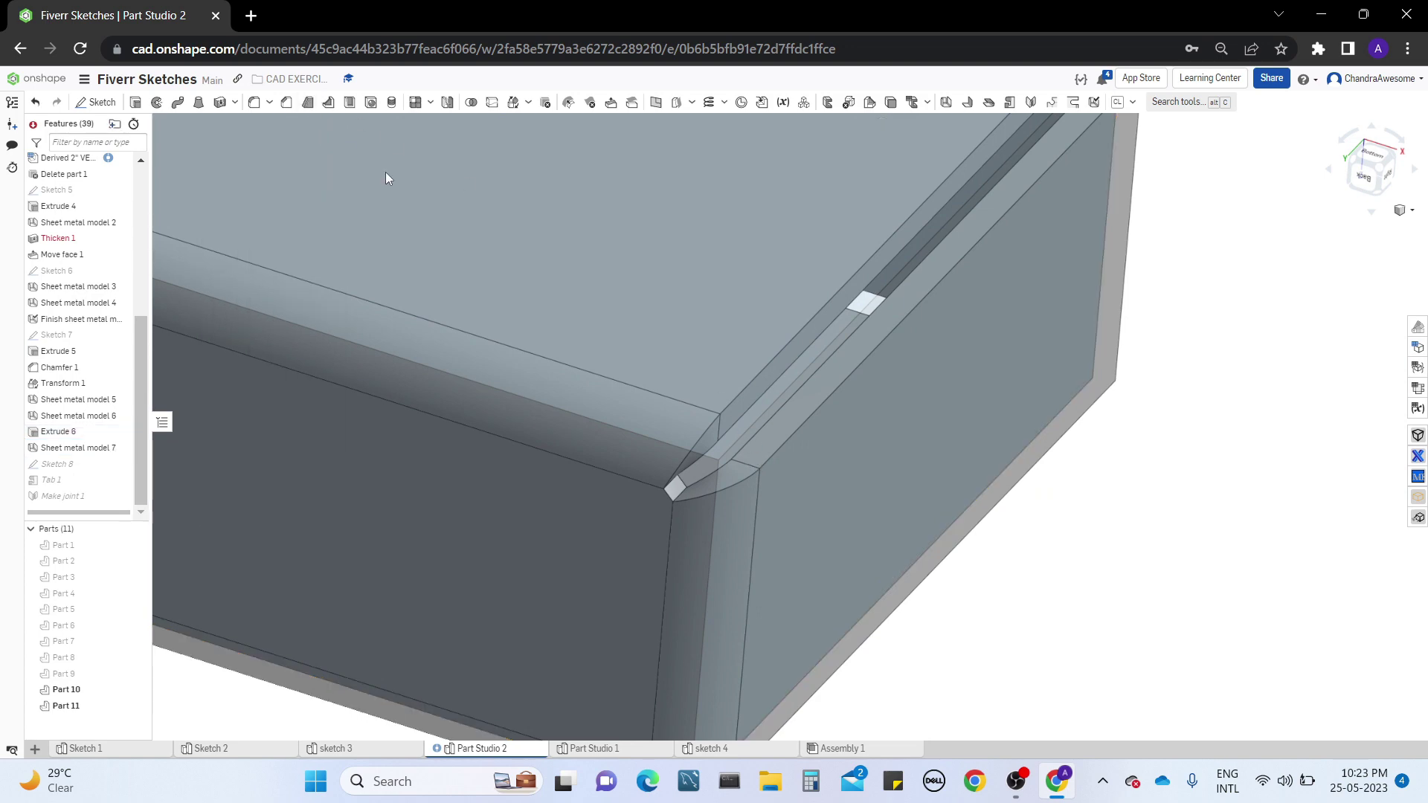
Open the Bend relief feature, inspect the model's bends and wall gaps for a place to use it, and cancel the feature
right_click_drag(1059, 270, 1034, 251)
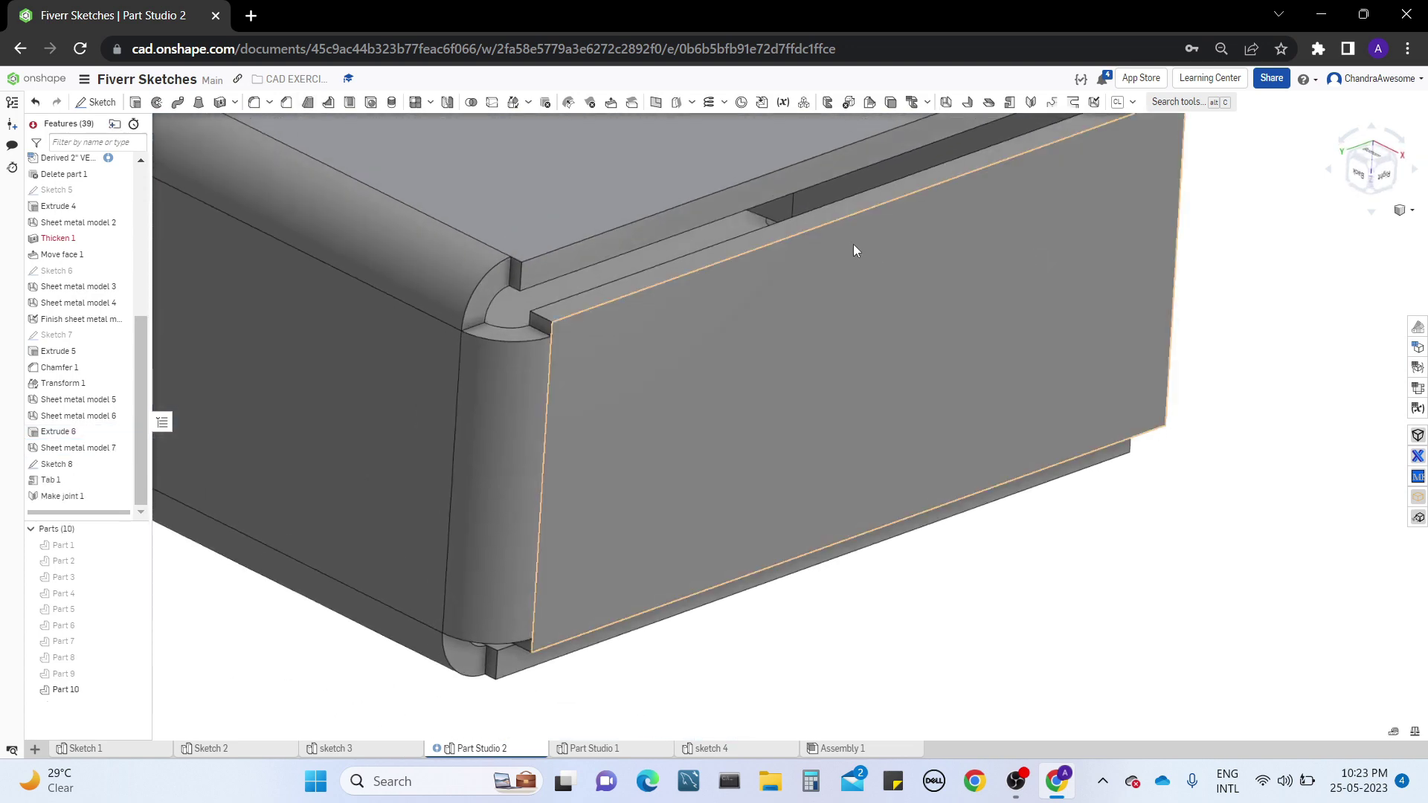
right_click_drag(854, 248, 878, 290)
right_click_drag(1004, 171, 998, 234)
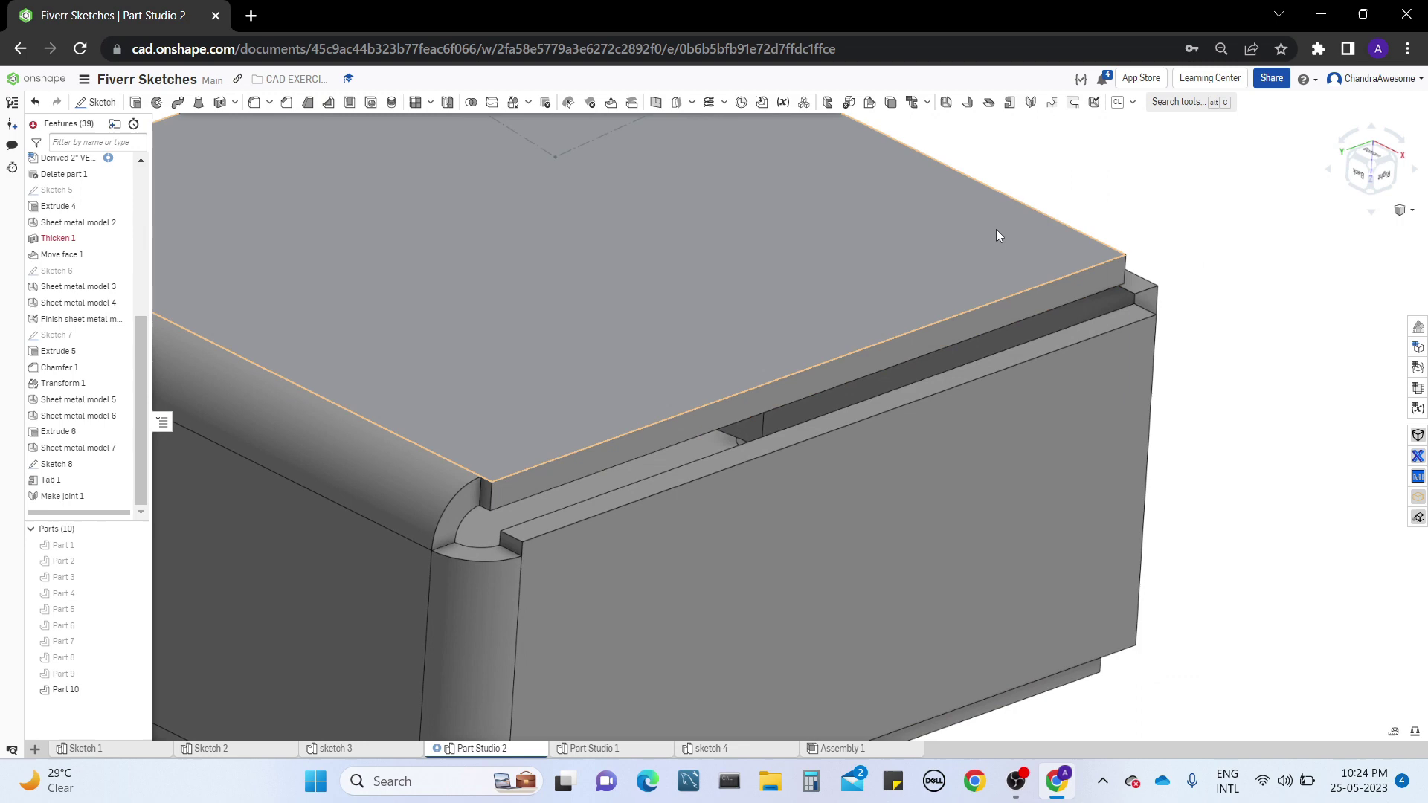
left_click(1074, 102)
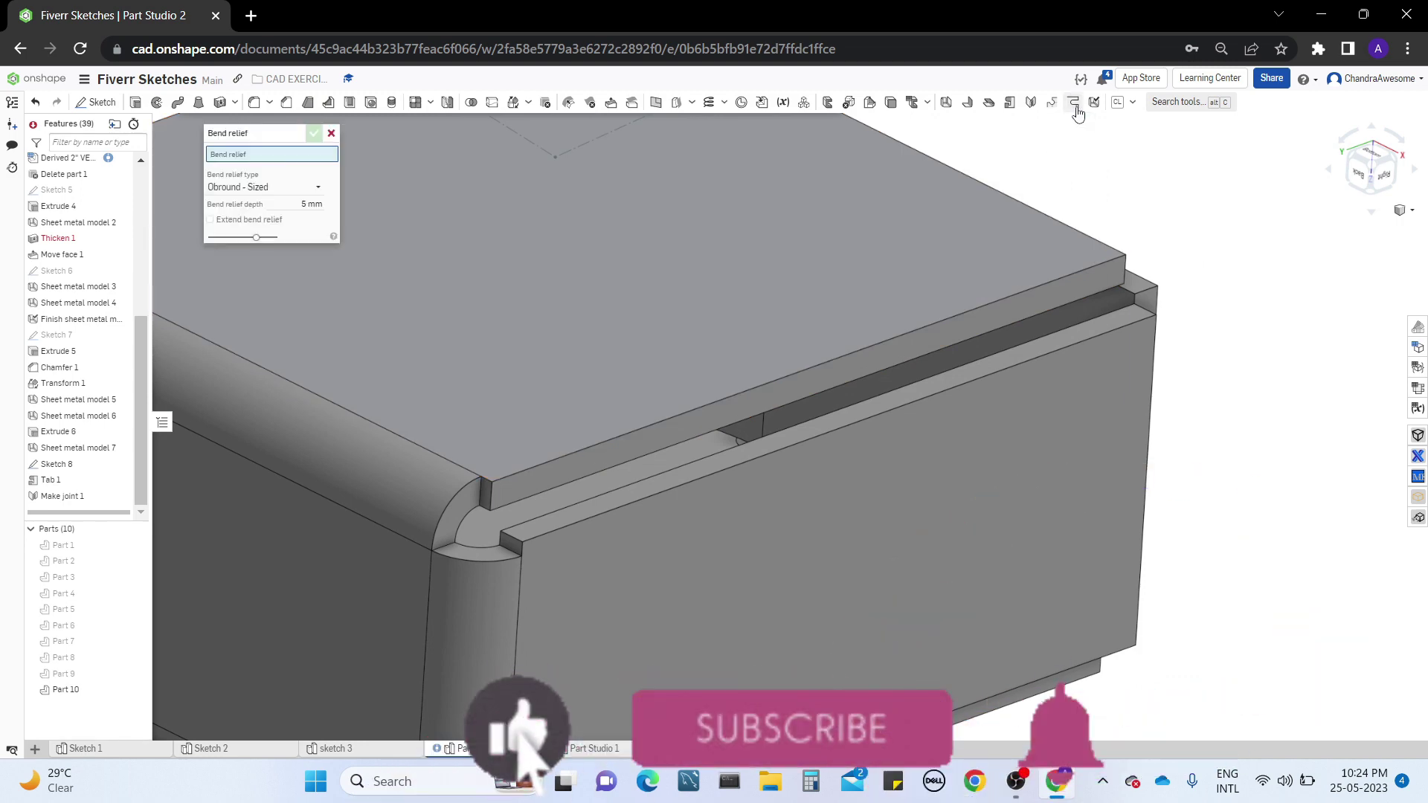
right_click_drag(1086, 204, 902, 236)
middle_click_drag(657, 350, 727, 239)
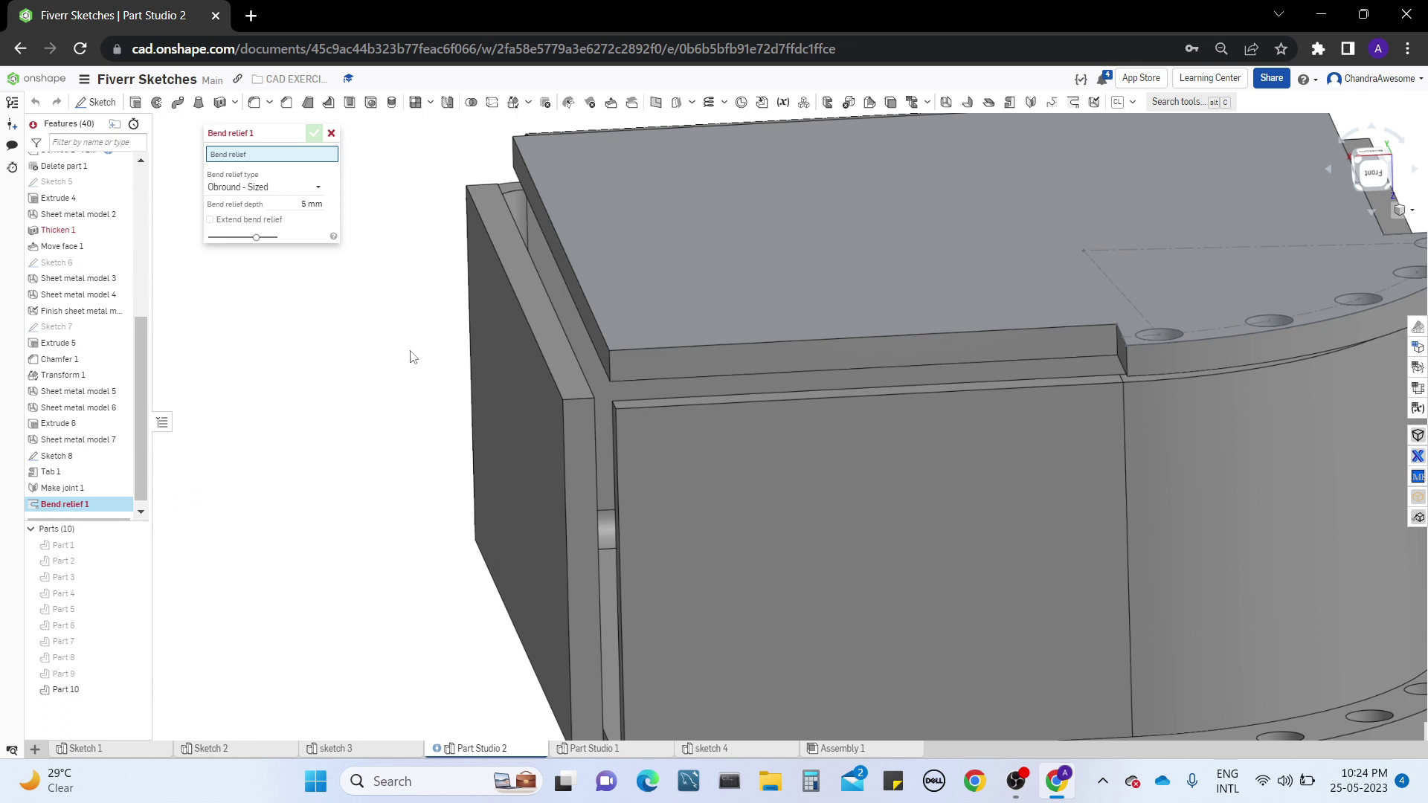
right_click_drag(412, 351, 538, 456)
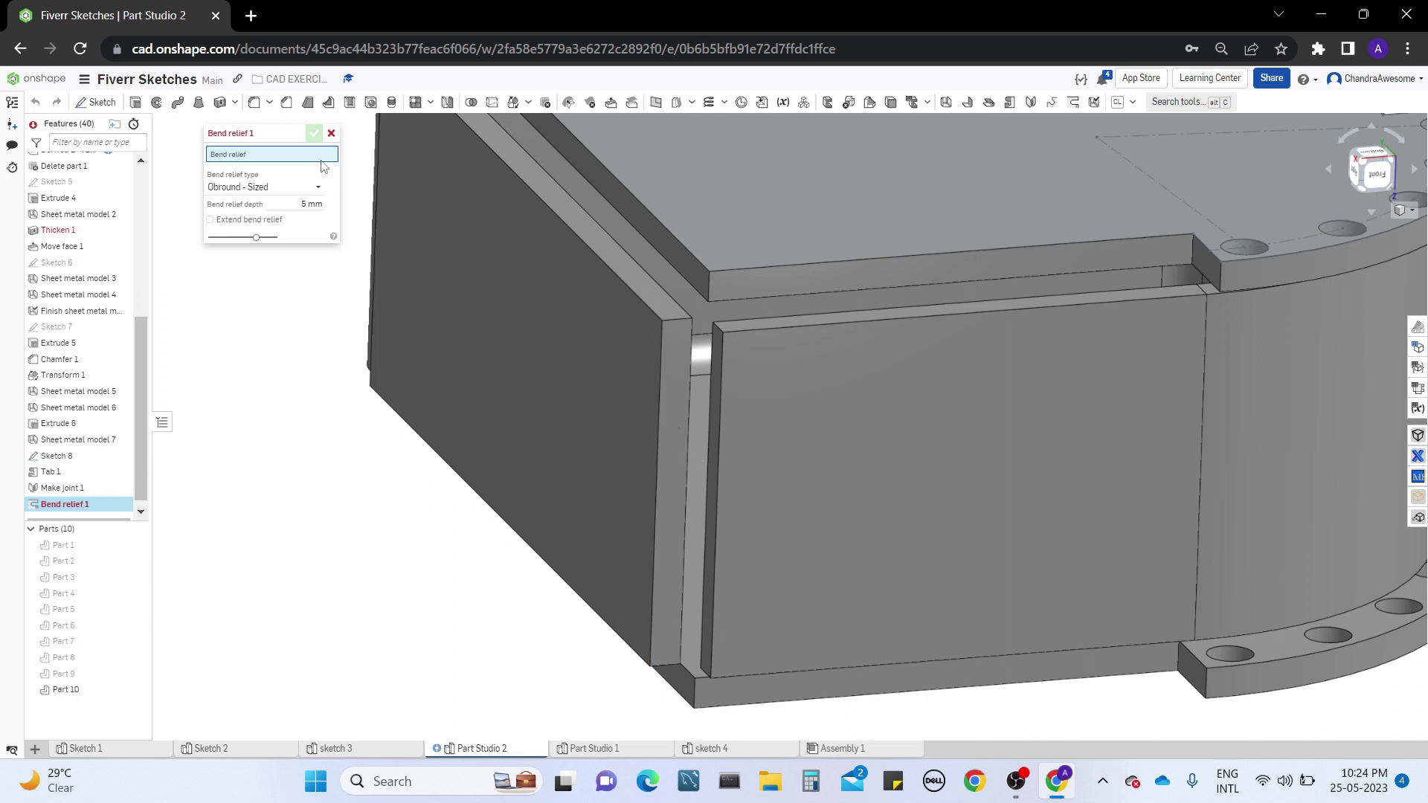
left_click(332, 135)
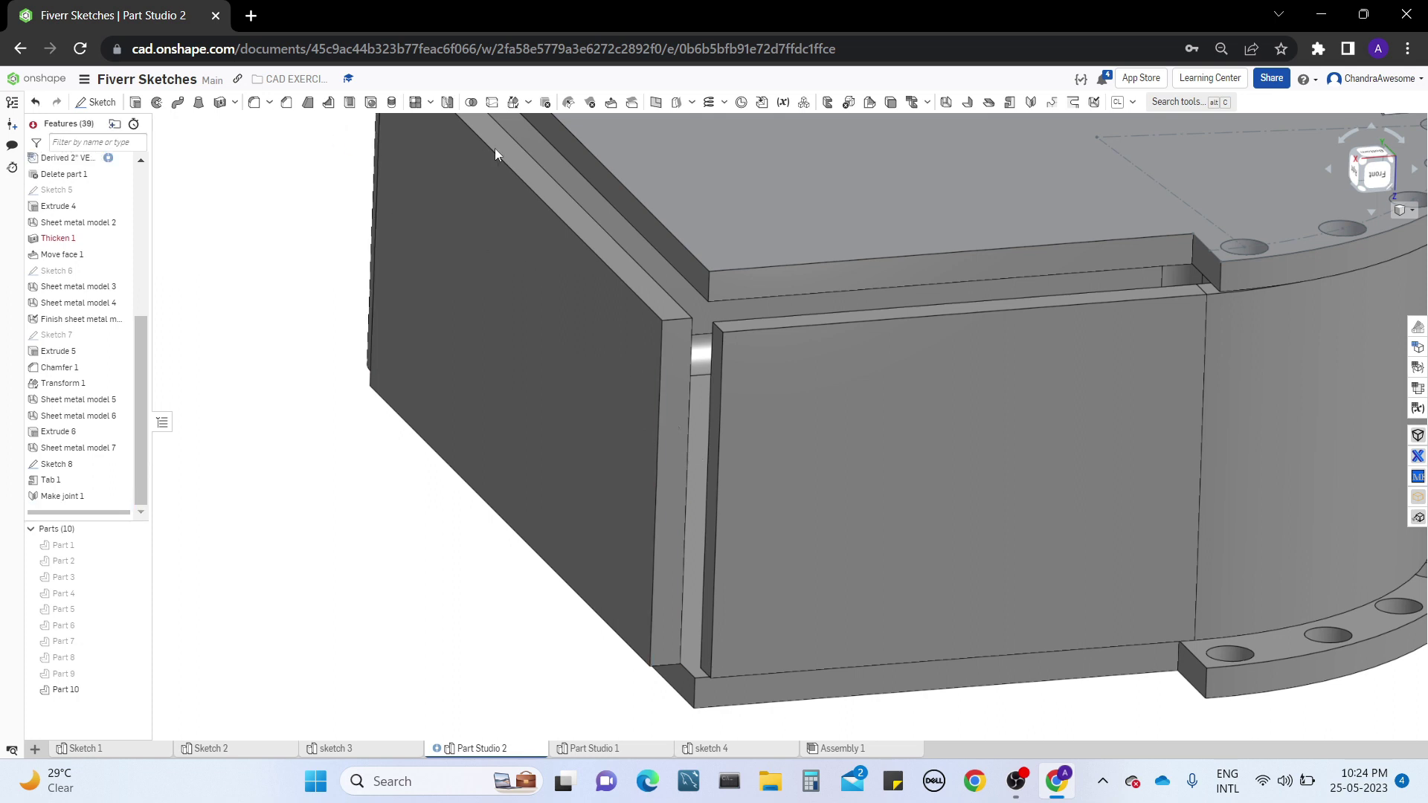
Try to add a 25 mm flange on the vertical edge and side face at the open wall corner, and cancel the feature
left_click(969, 104)
left_click(656, 469)
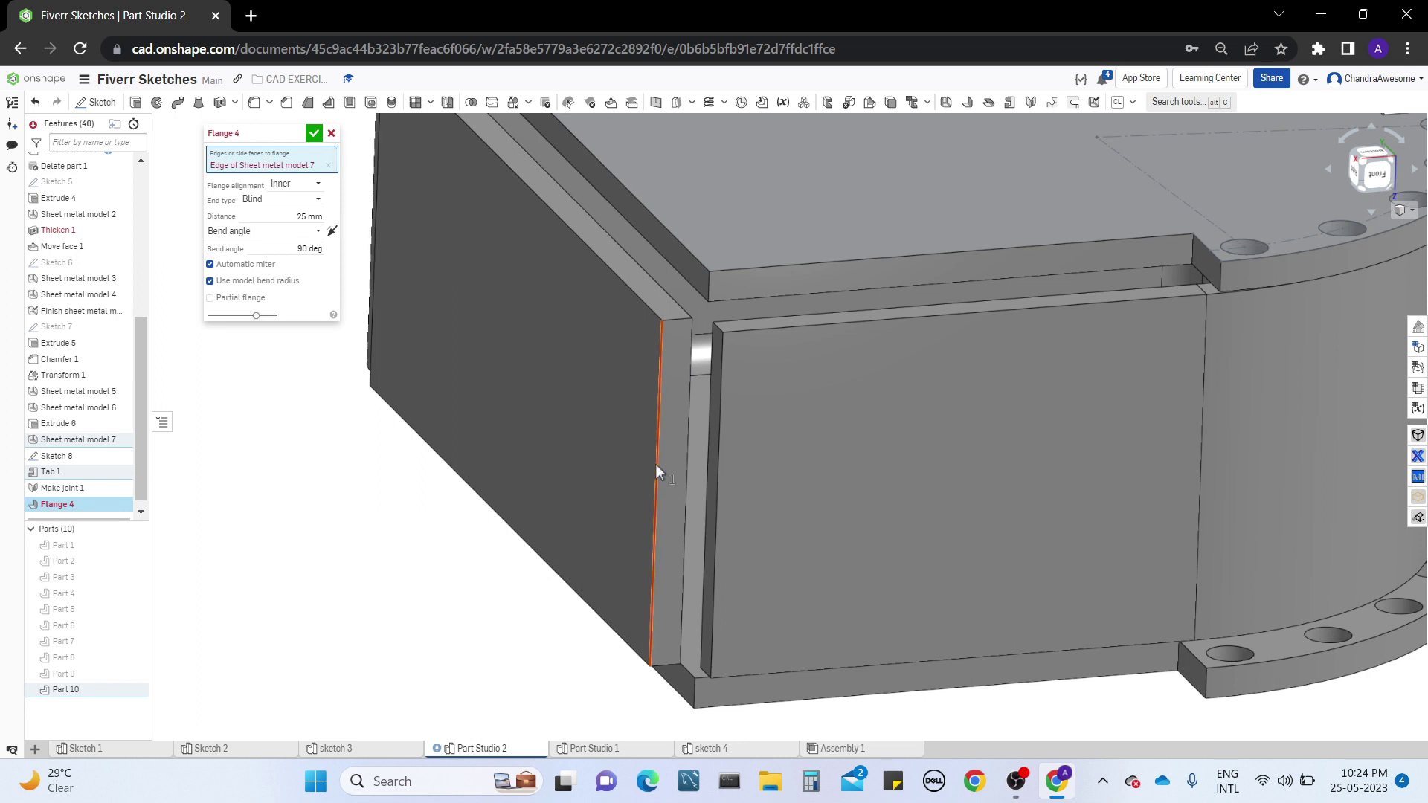
right_click_drag(658, 463, 680, 490)
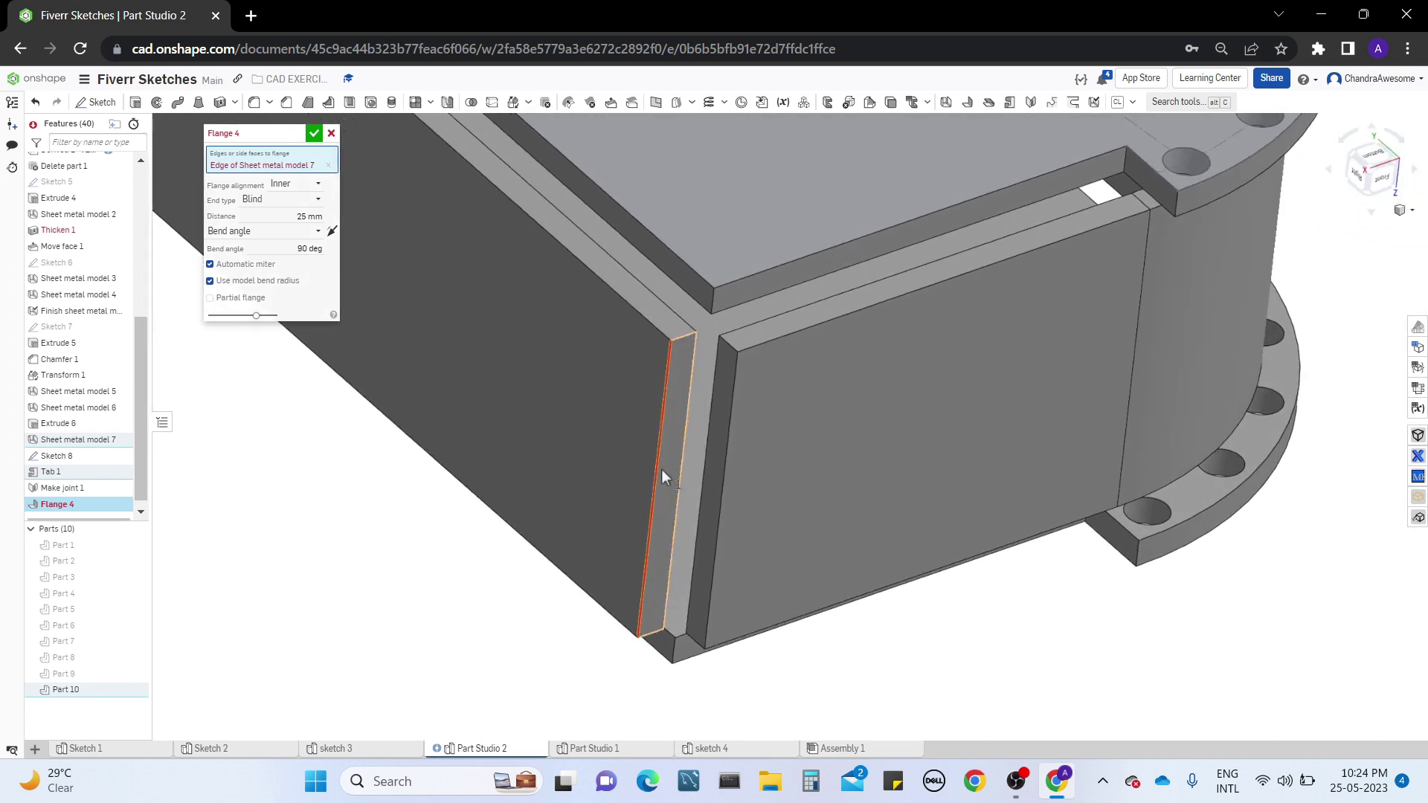
left_click(656, 467)
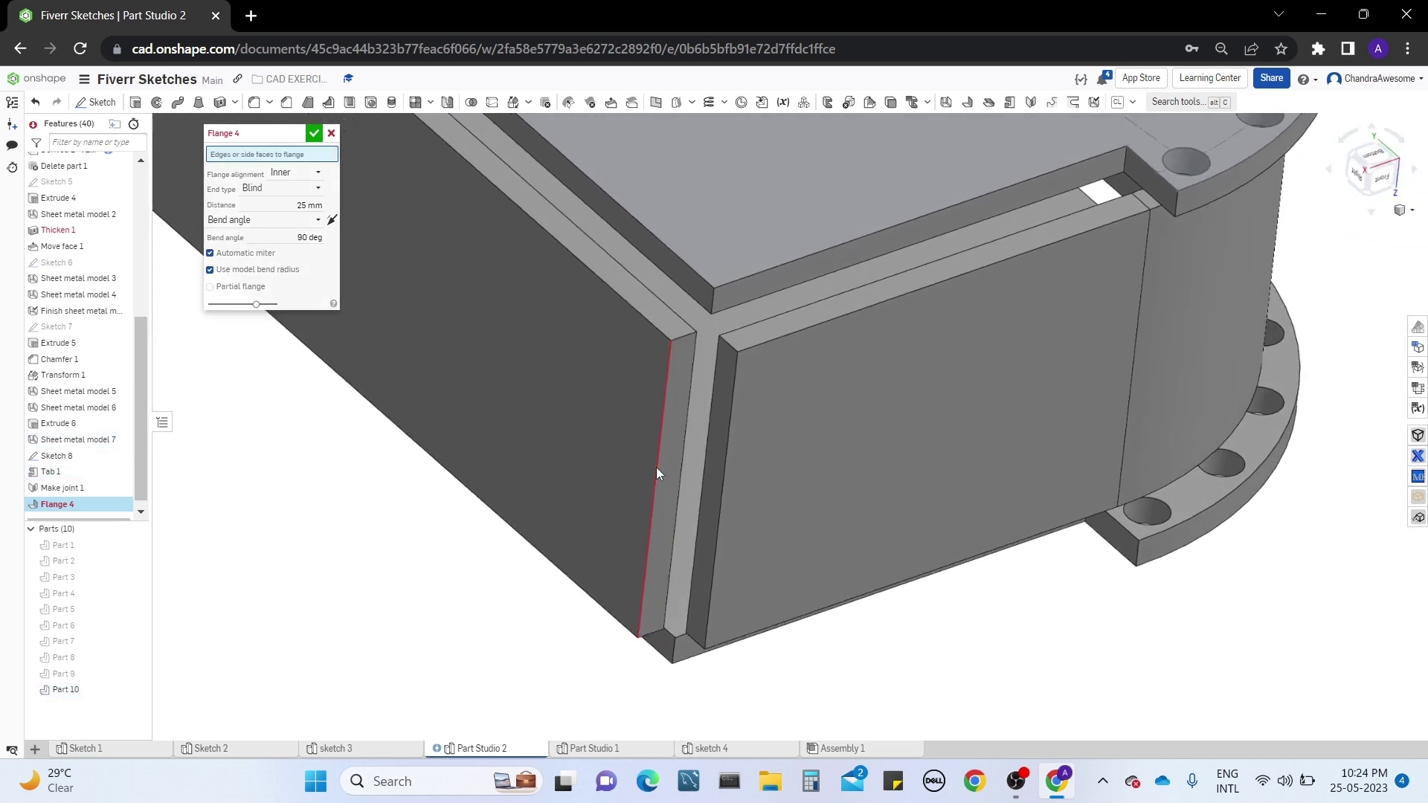
left_click(721, 468)
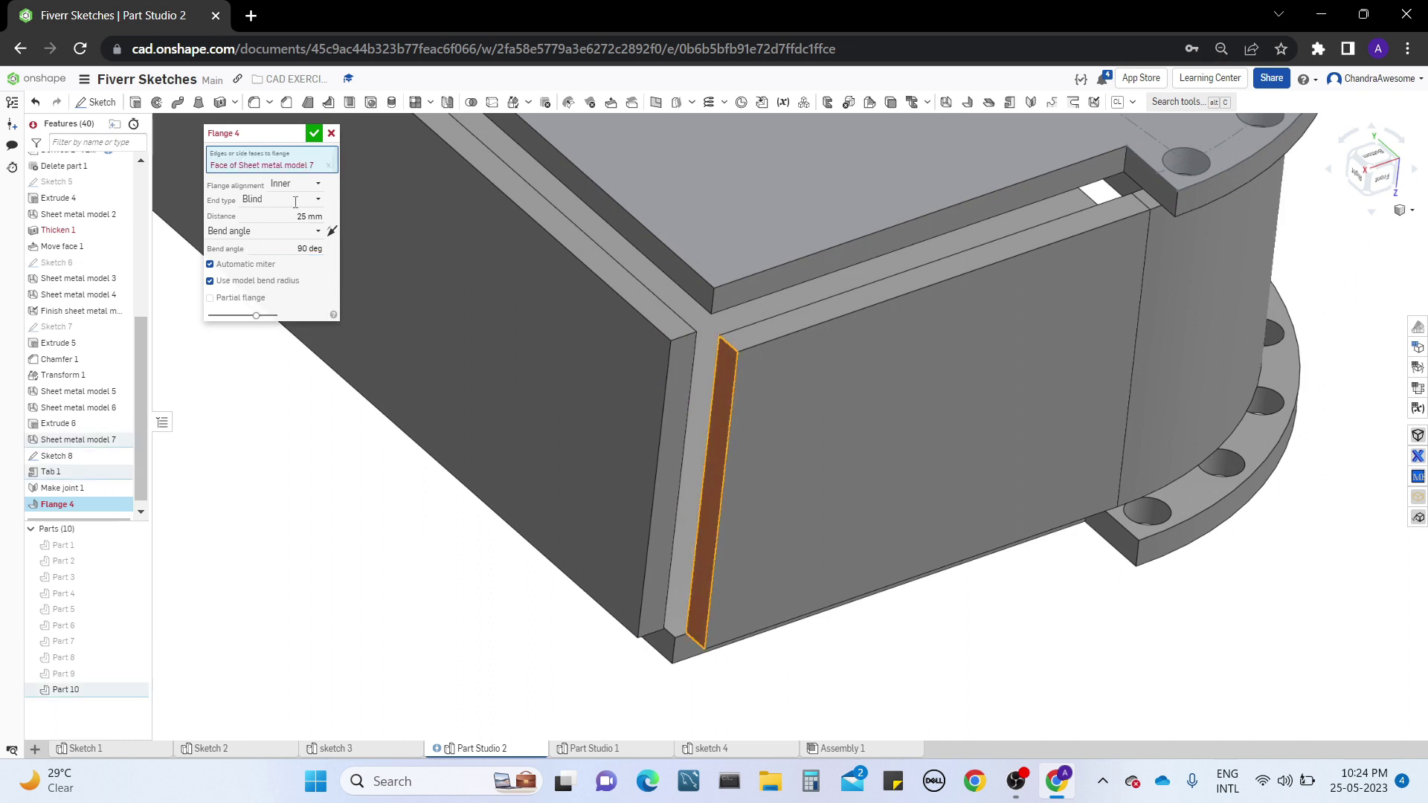
middle_click_drag(293, 434, 414, 500)
right_click_drag(412, 494, 413, 493)
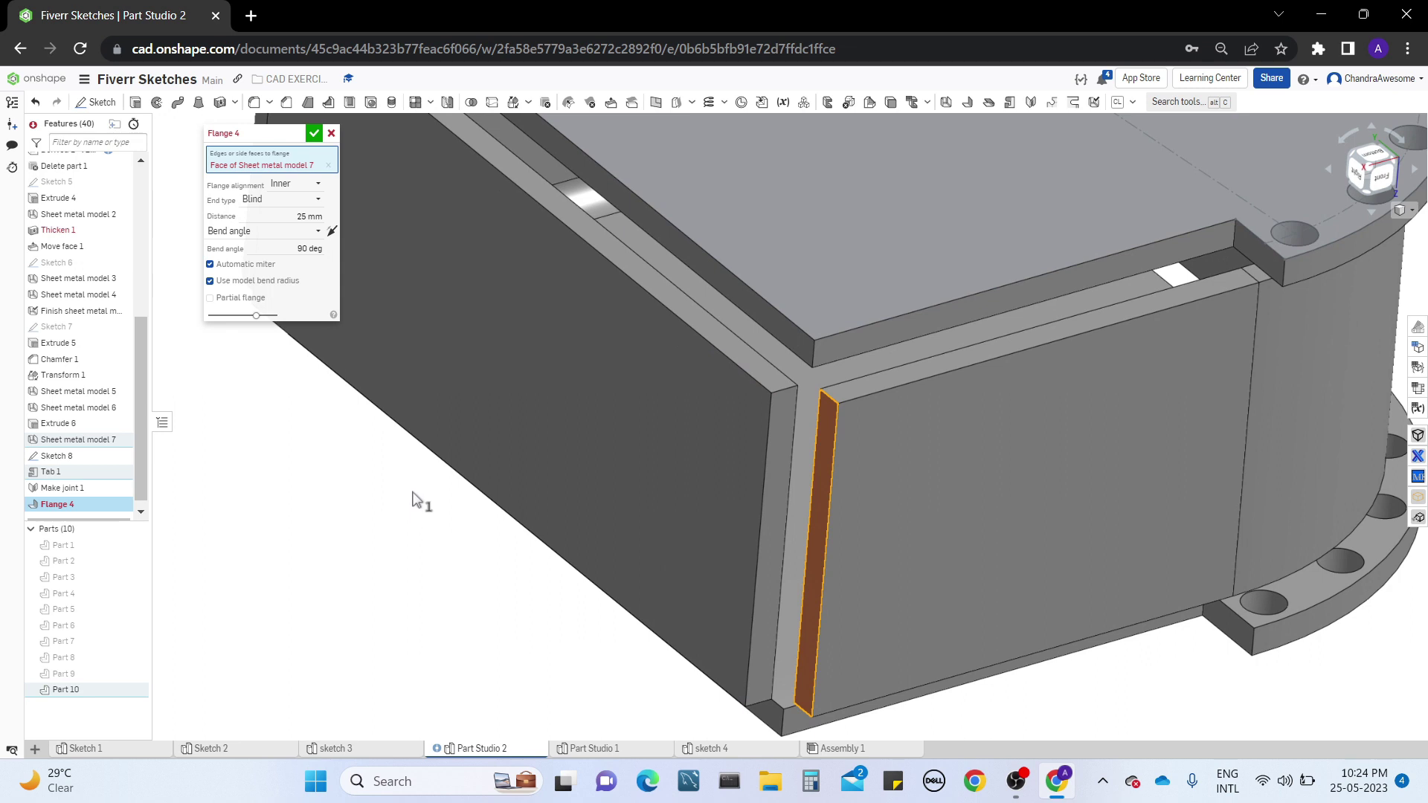
left_click(305, 217)
left_click(331, 134)
Edit Sheet metal model 7 to remove the last edge in its bend selection, the large wall's vertical edge farthest from the remaining vertical bend
scroll(343, 171, "down", 2)
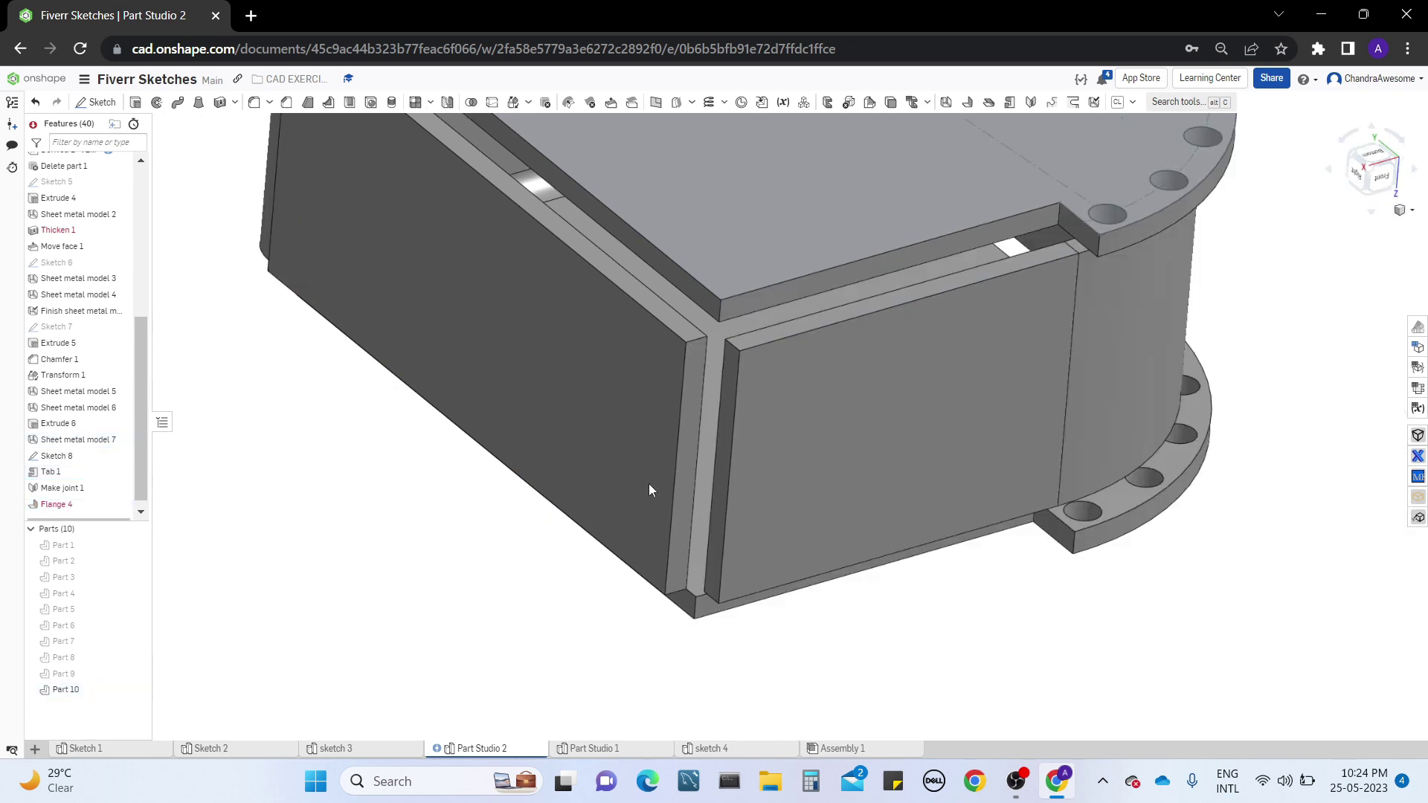
scroll(810, 595, "up", 2)
scroll(914, 598, "down", 2)
right_click_drag(961, 594, 752, 551)
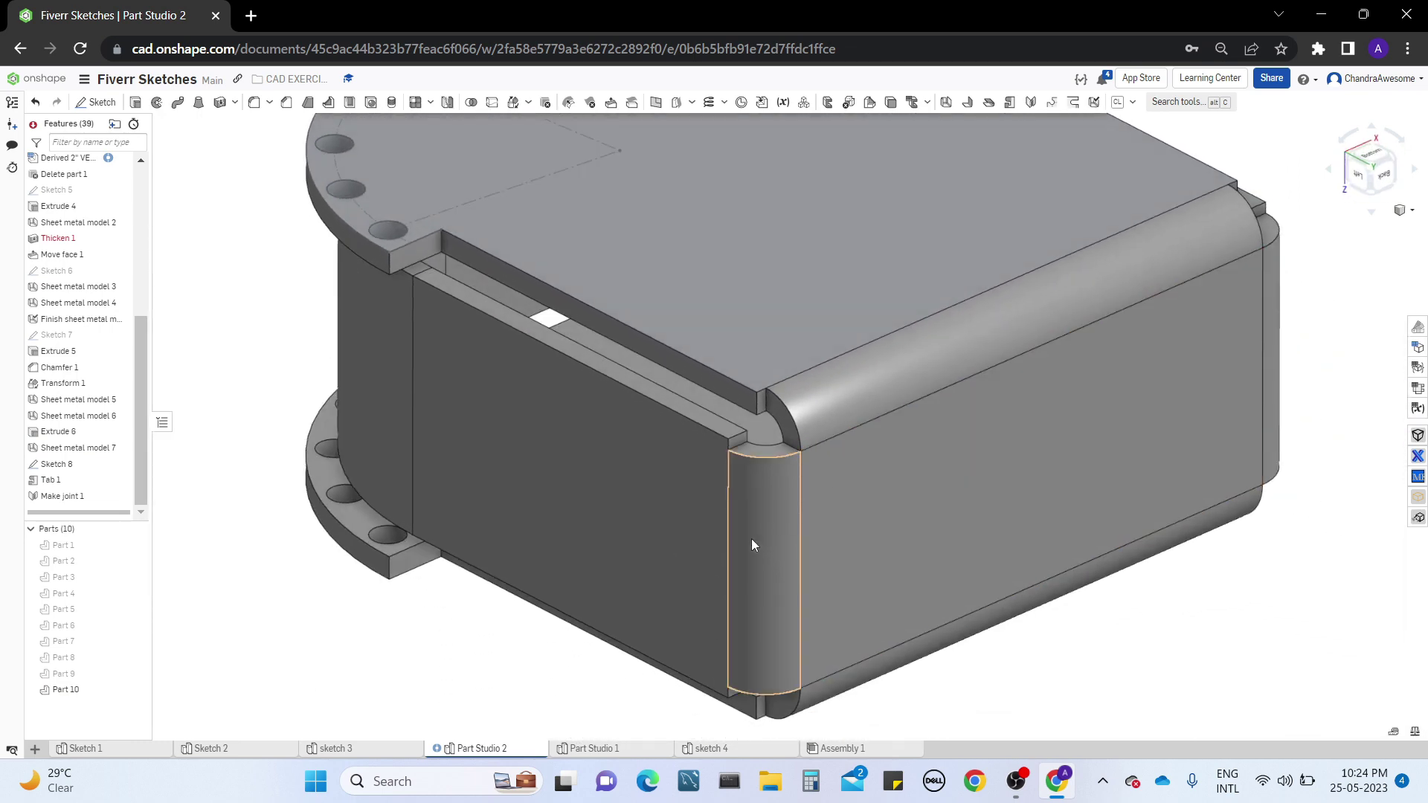
right_click(752, 543)
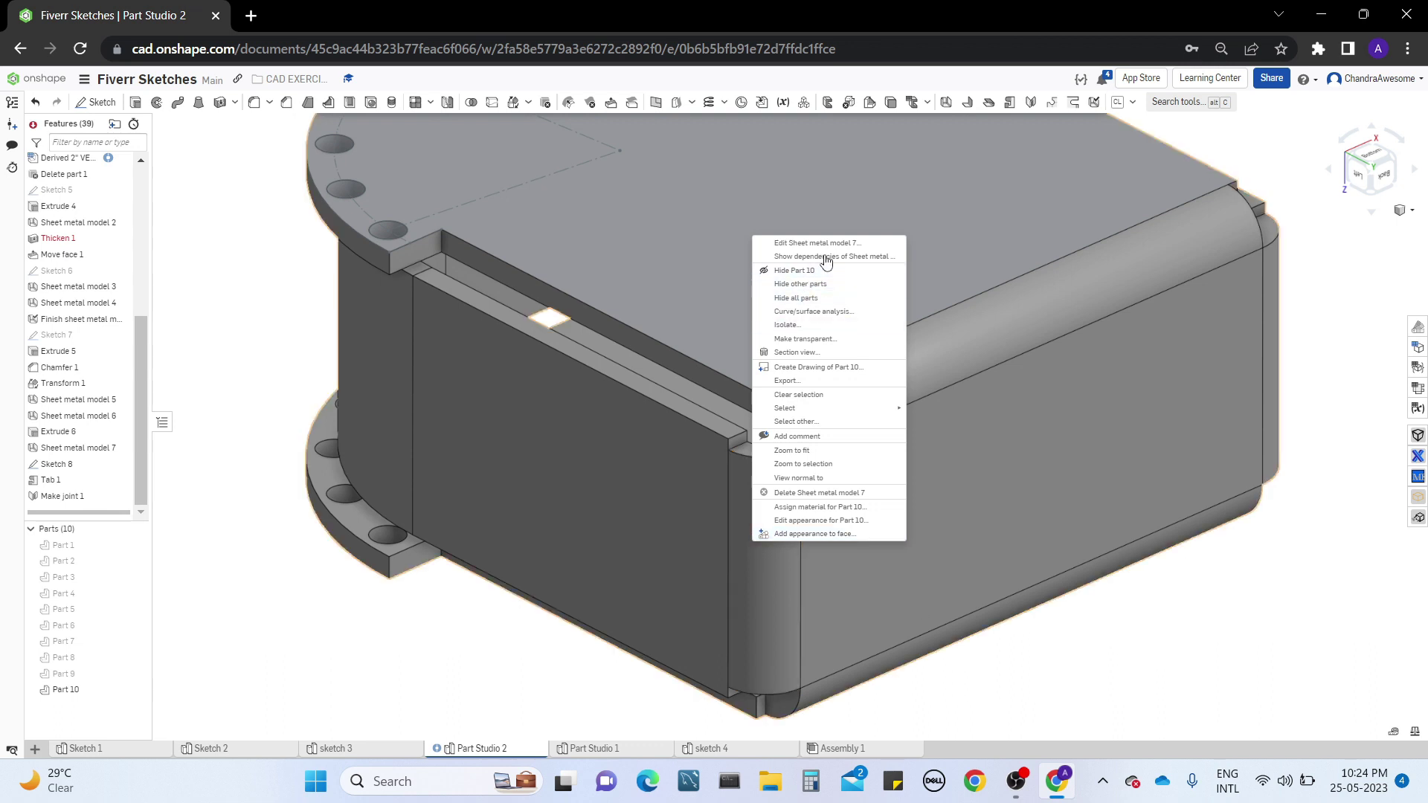
left_click(824, 244)
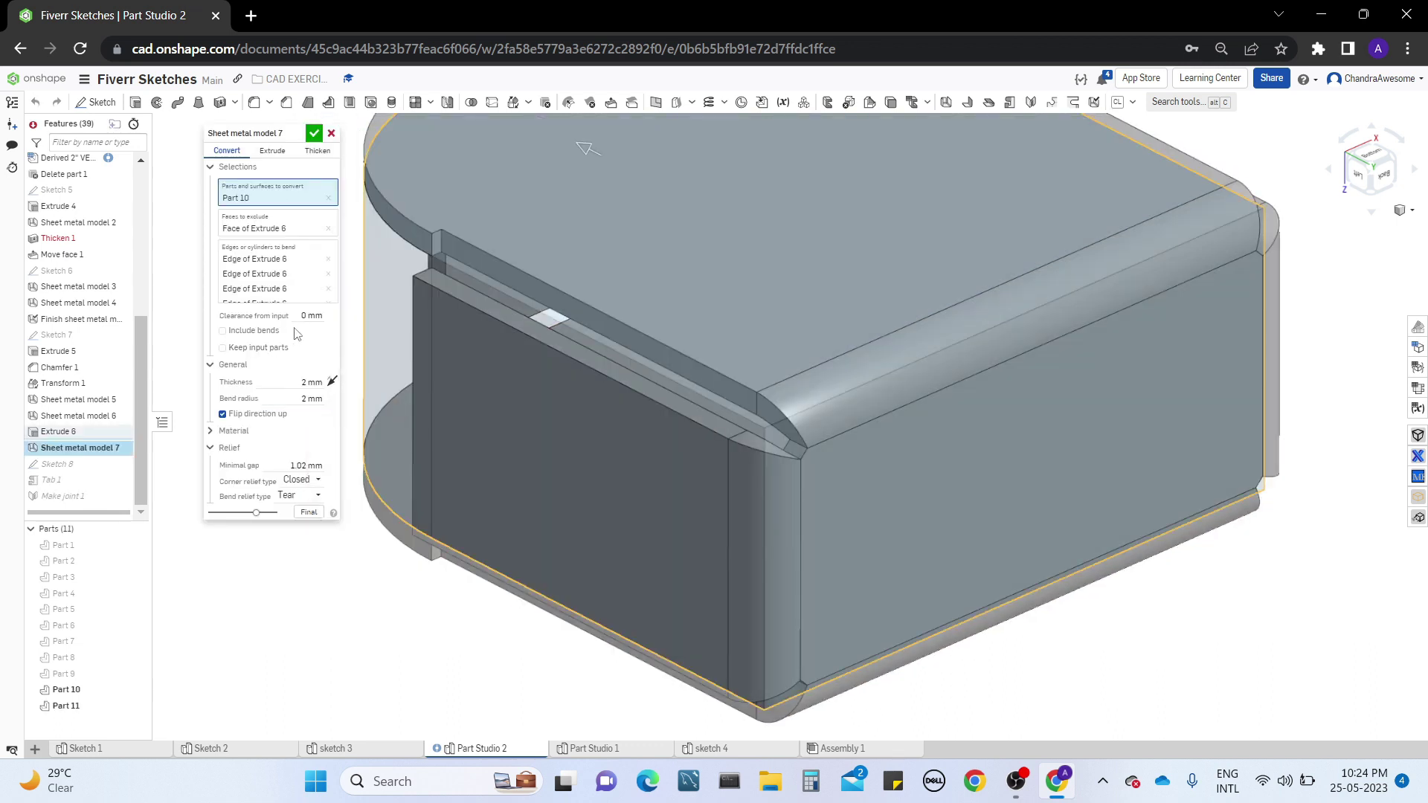
scroll(334, 265, "down", 1)
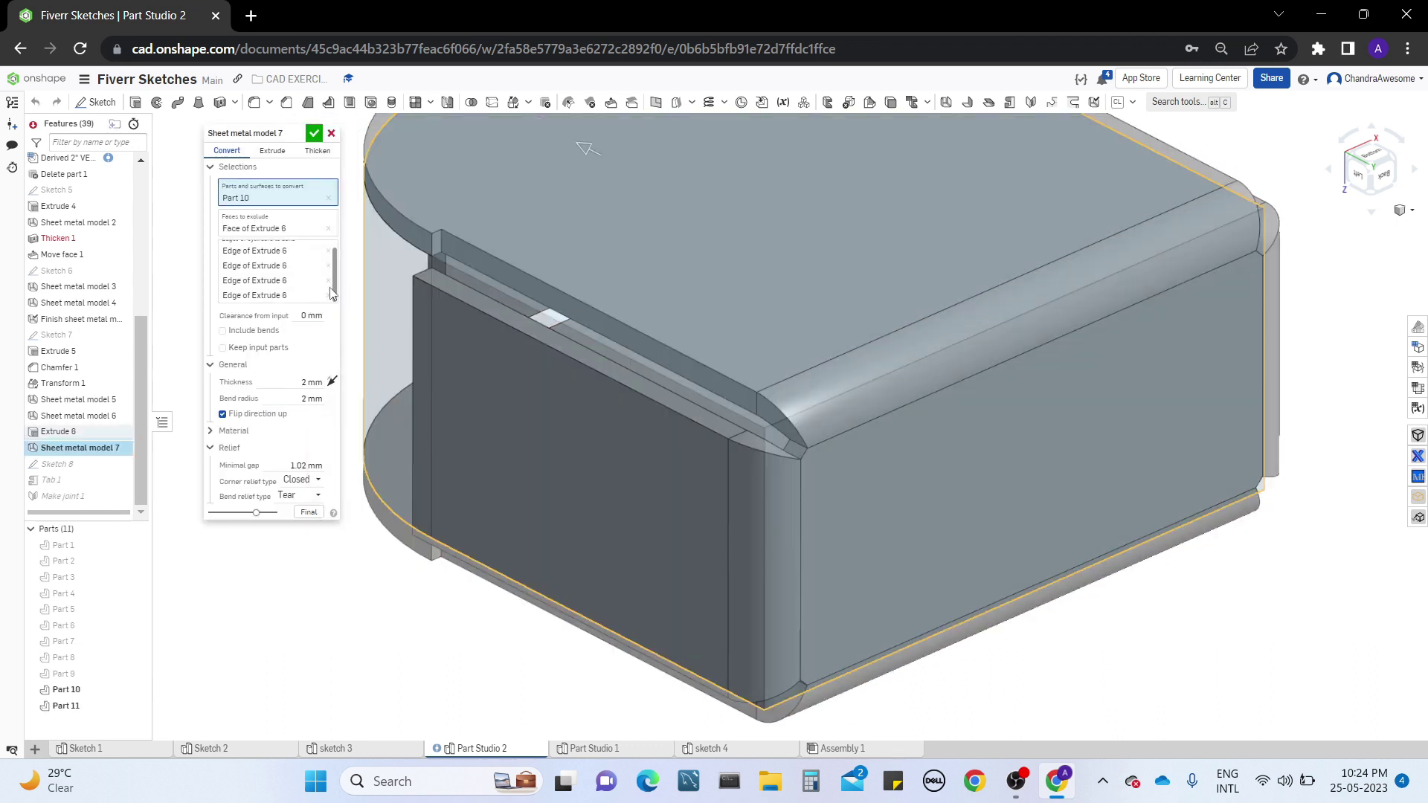
left_click(332, 292)
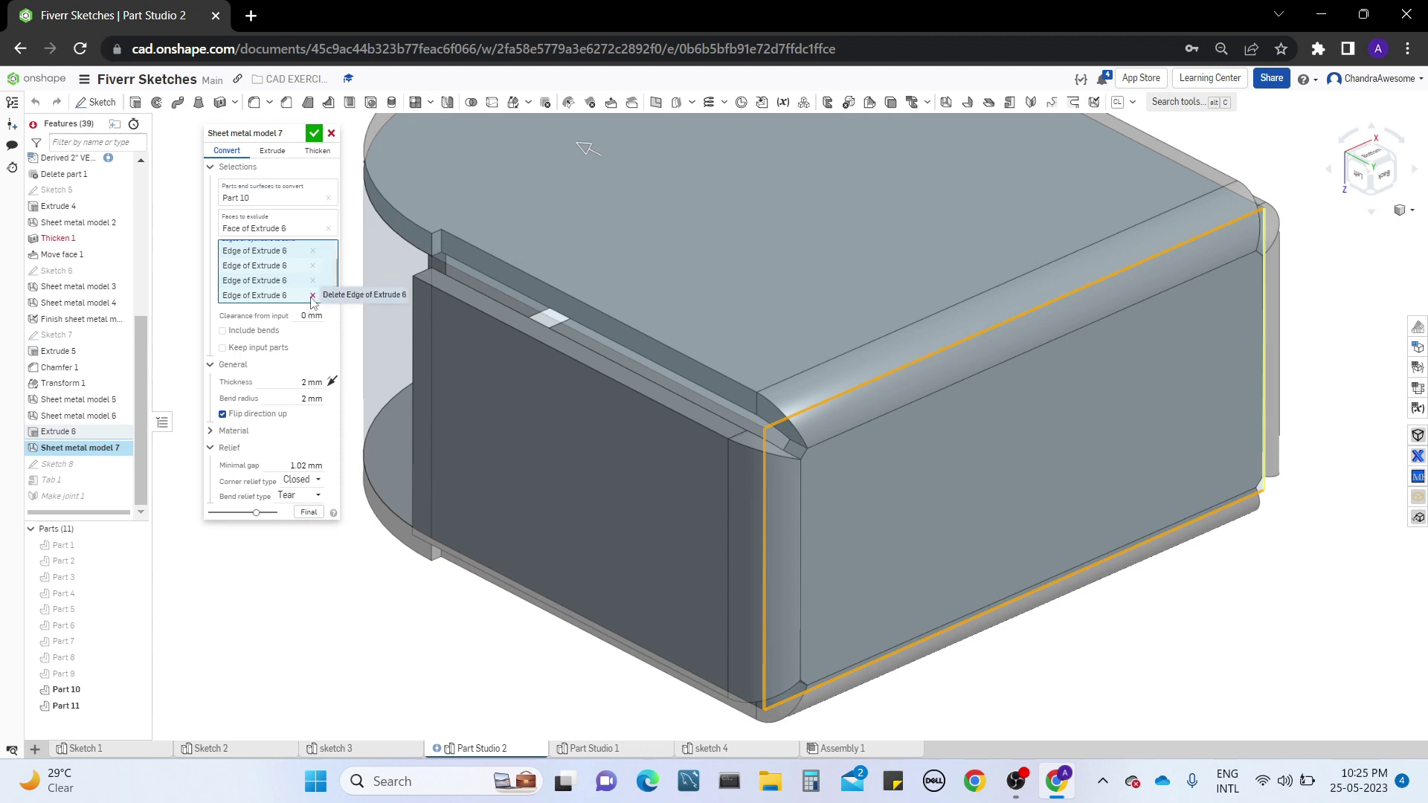
left_click(313, 296)
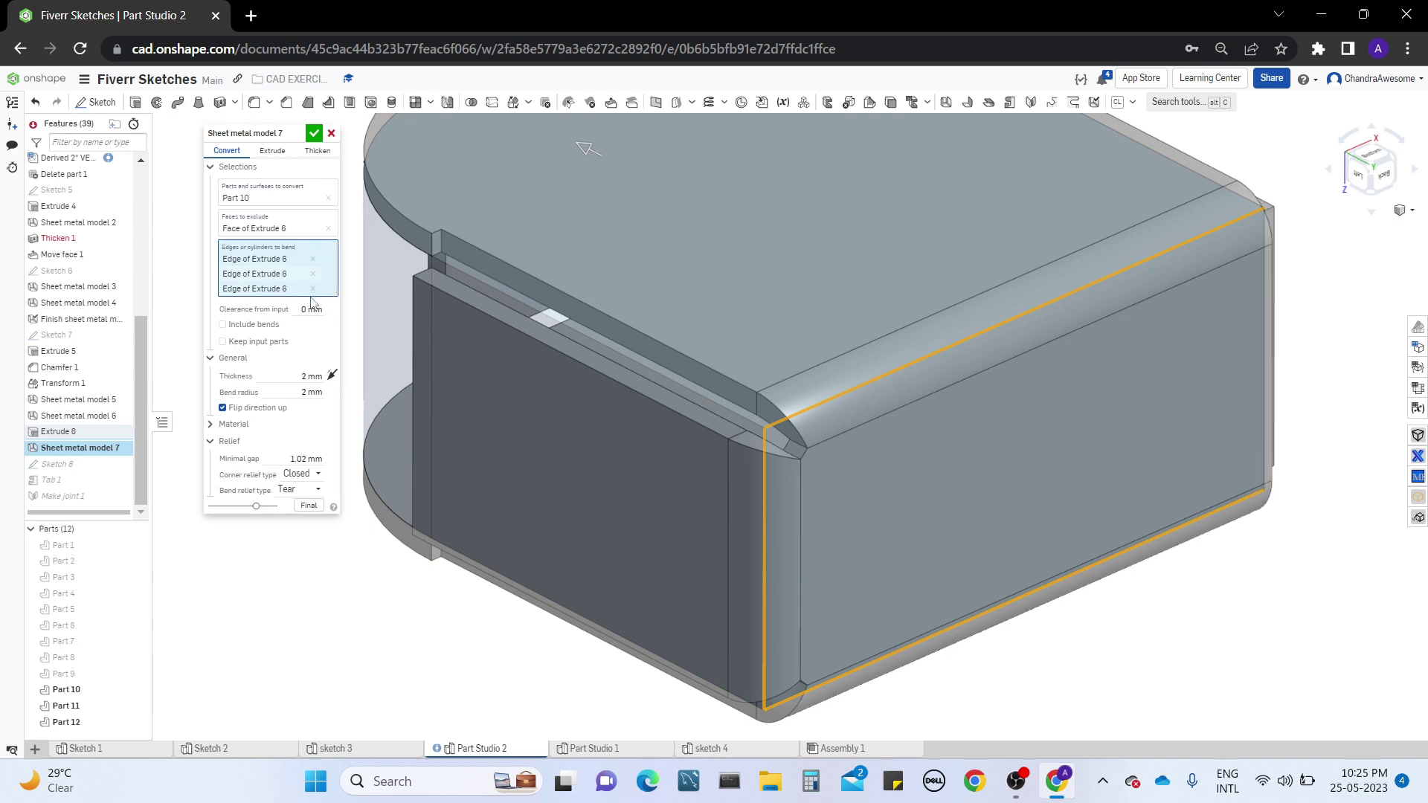
right_click_drag(1352, 504, 1262, 489)
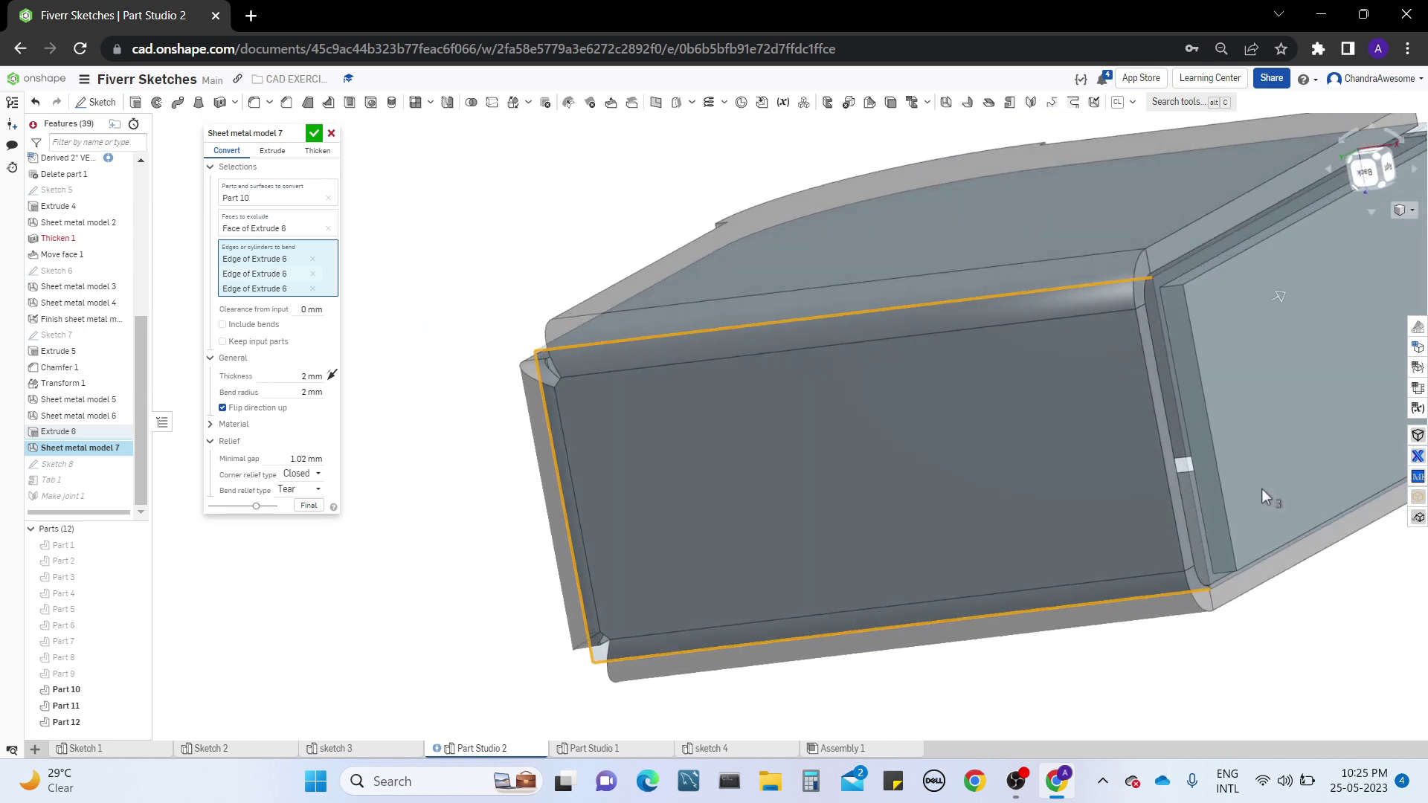
left_click(311, 135)
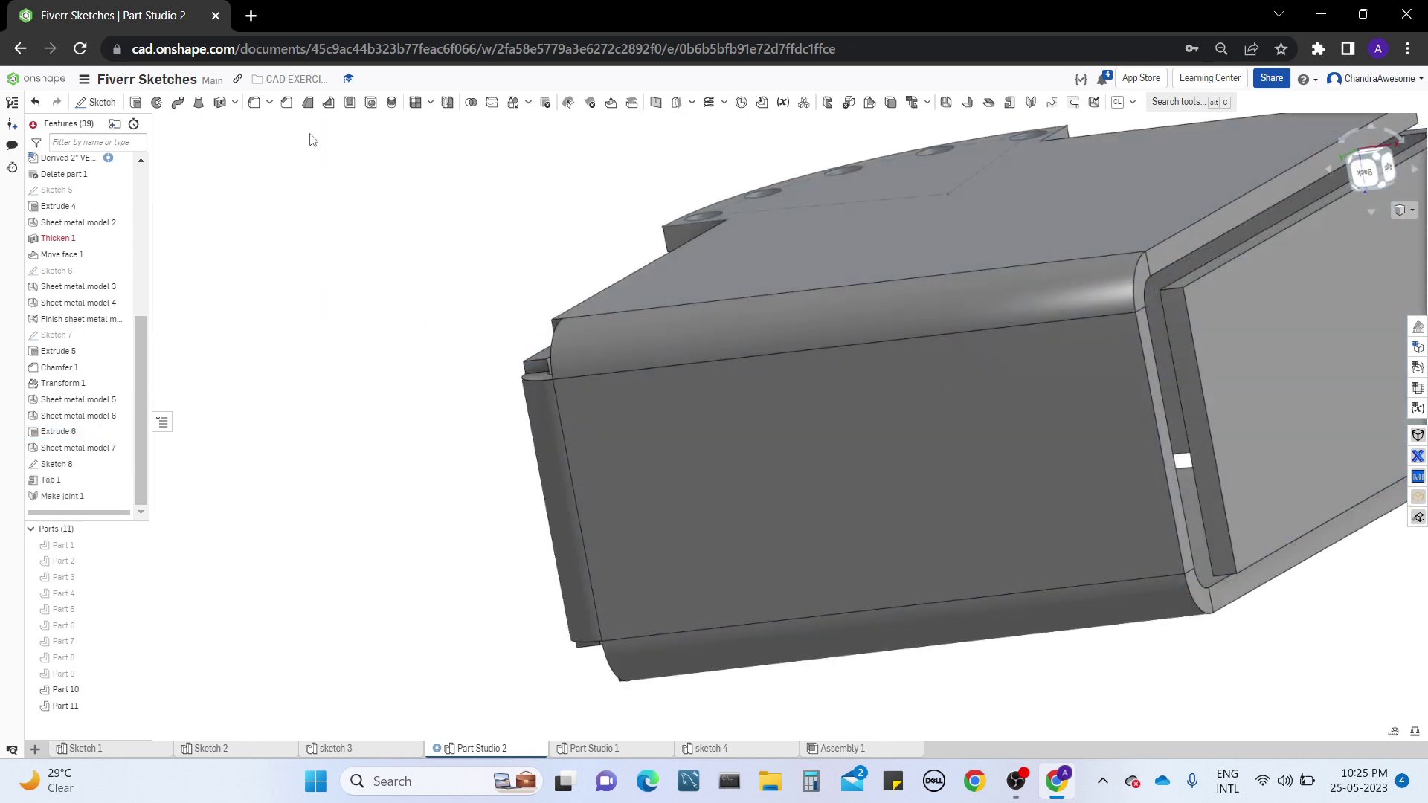
Try to add a 25 mm flange on the newly unbent side wall, testing its side face and vertical end edges, and cancel the feature
middle_click_drag(1282, 395, 880, 378)
right_click_drag(881, 378, 846, 393)
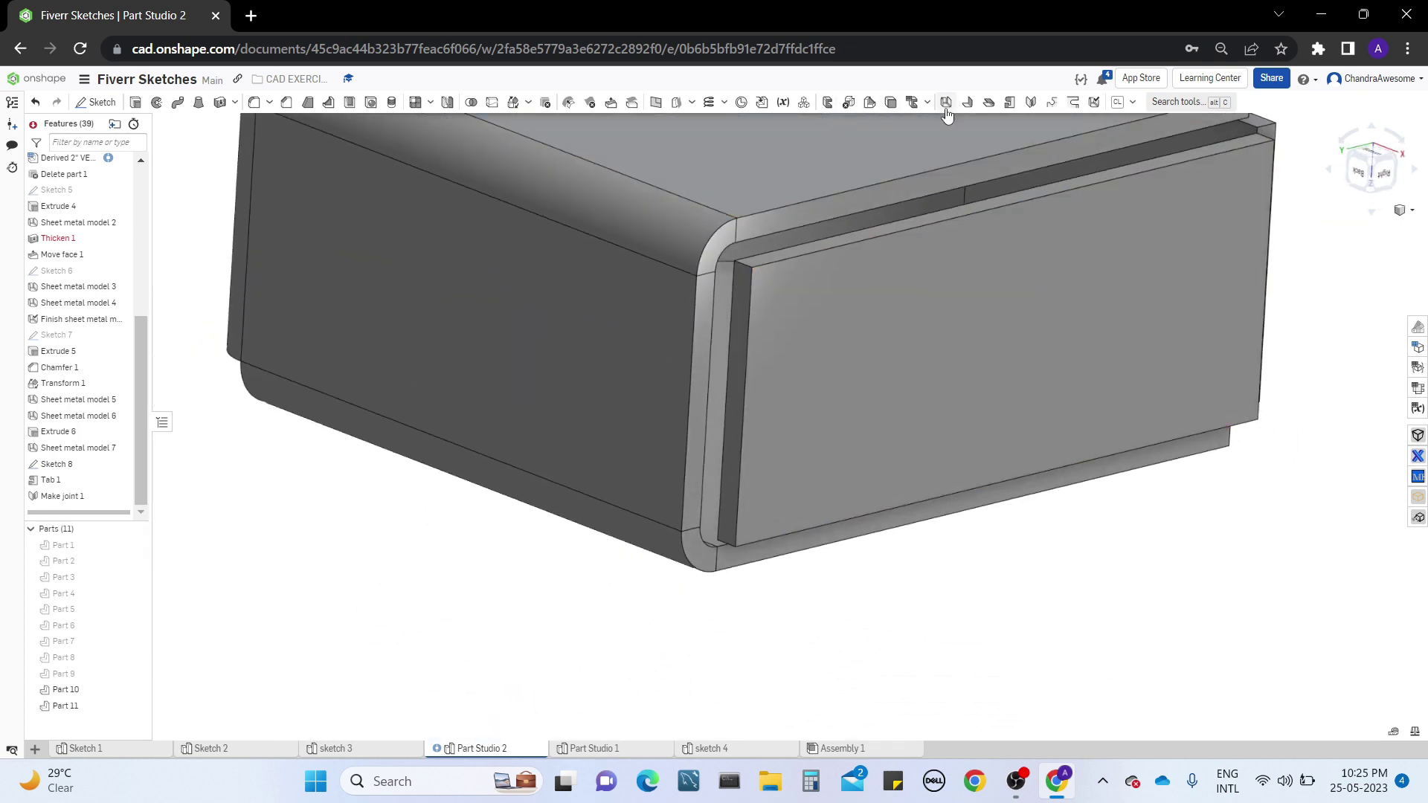
left_click(741, 344)
left_click(746, 344)
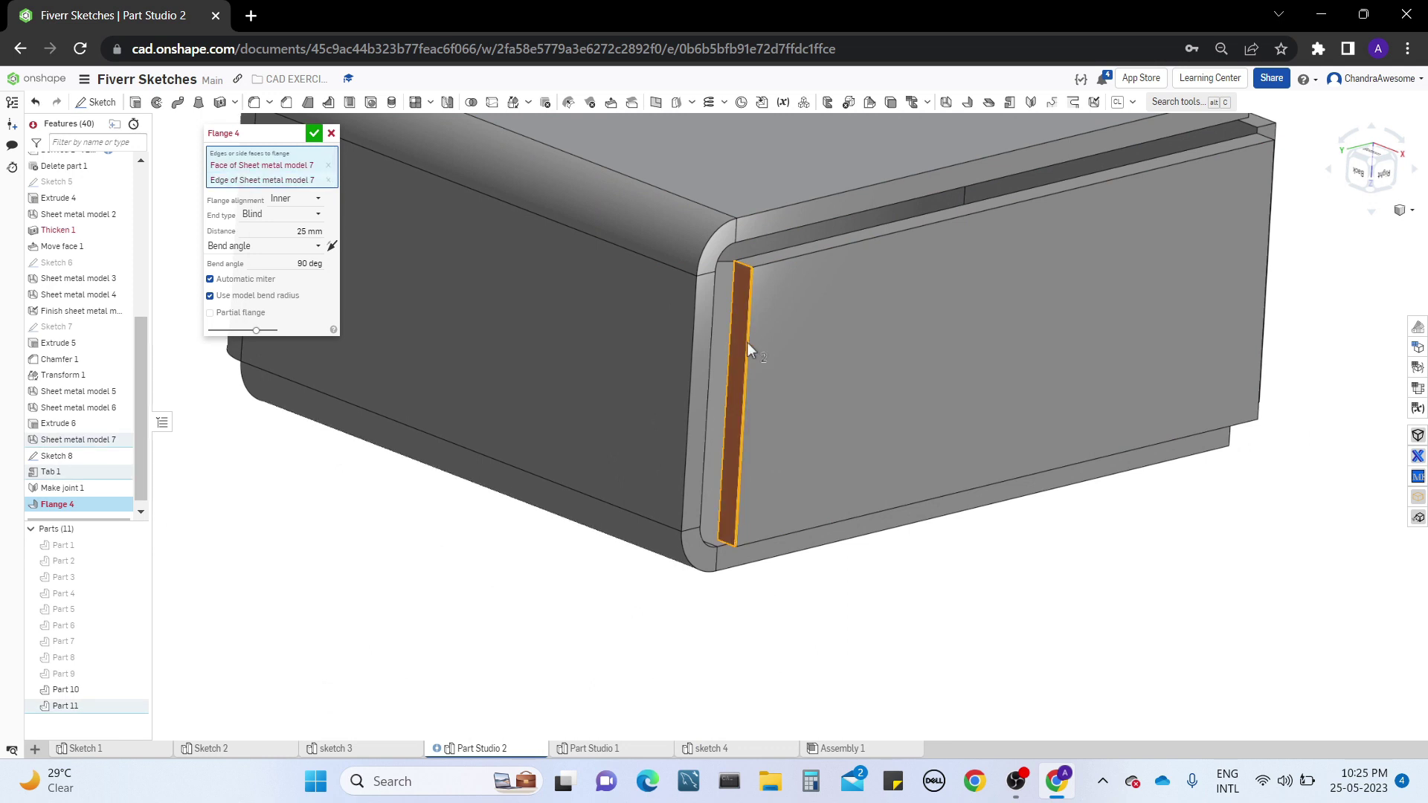
left_click(741, 342)
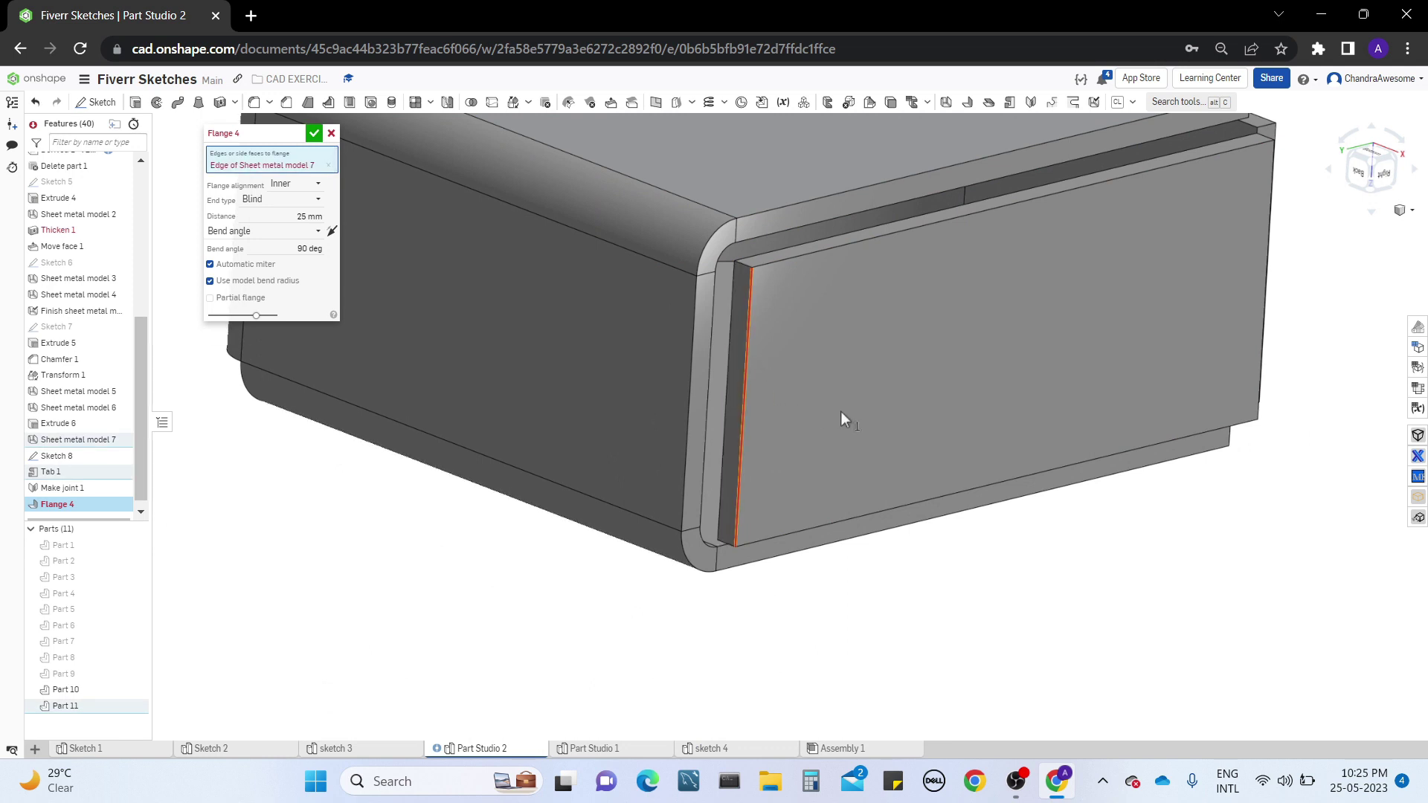
right_click_drag(886, 573, 695, 396)
middle_click_drag(695, 395, 762, 204)
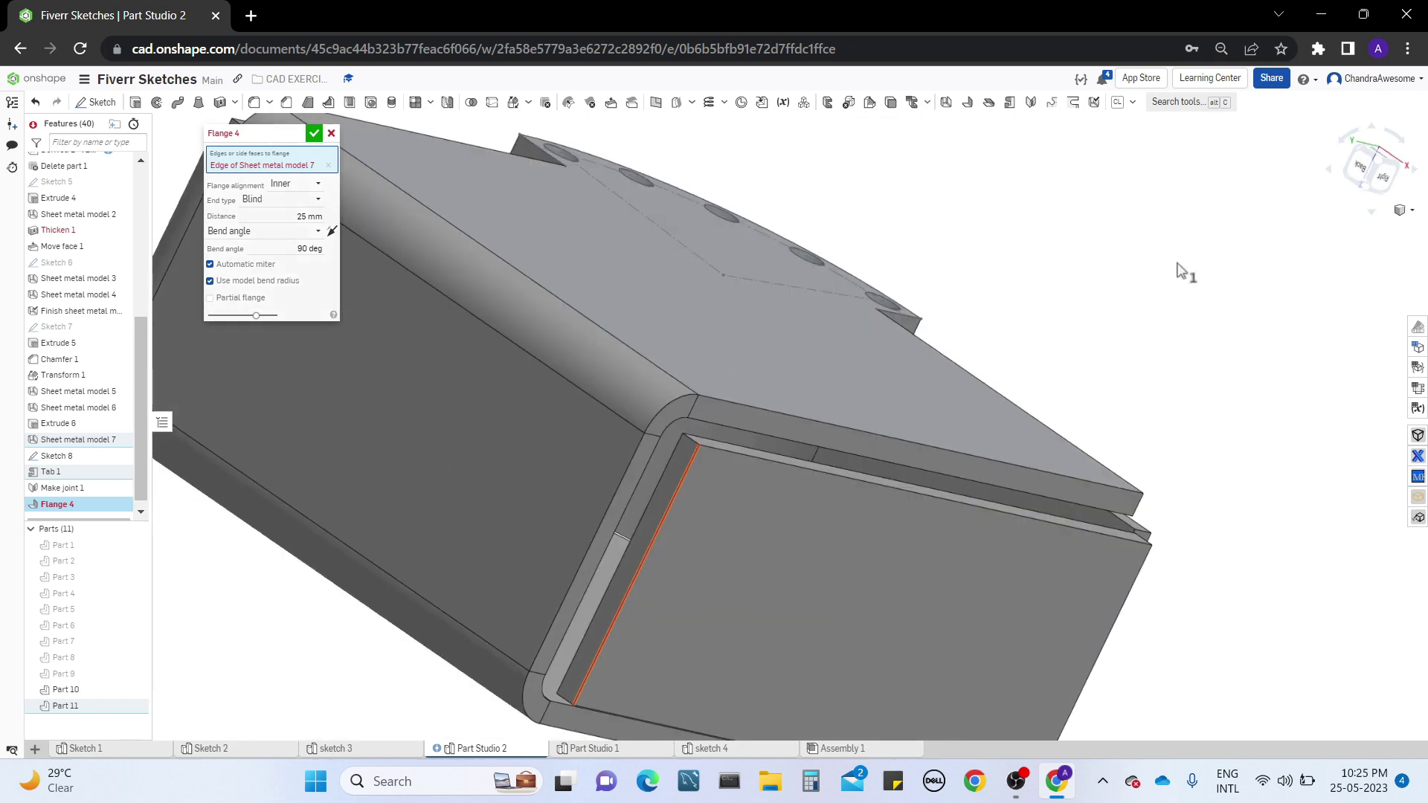
left_click(328, 166)
right_click_drag(1117, 479, 1072, 600)
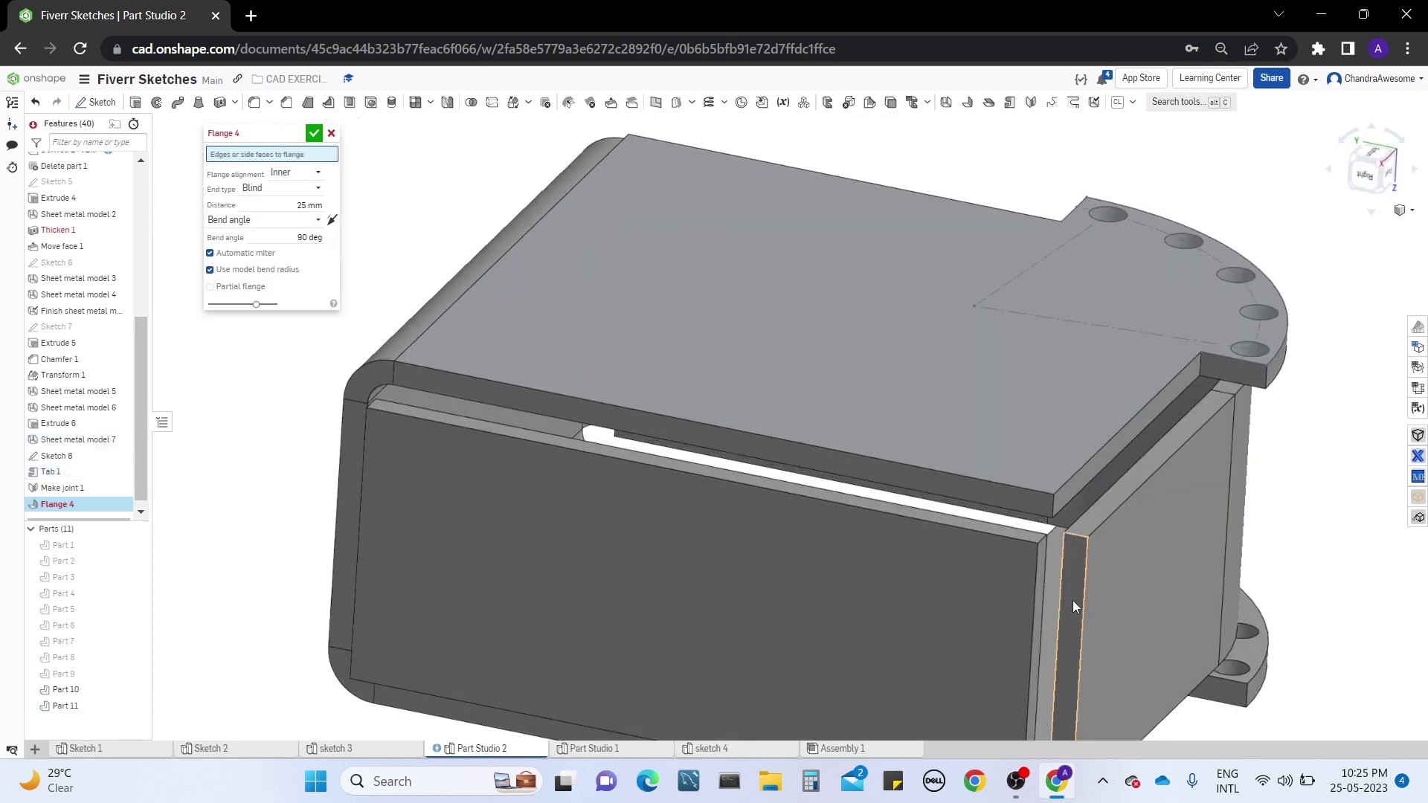
left_click(1035, 605)
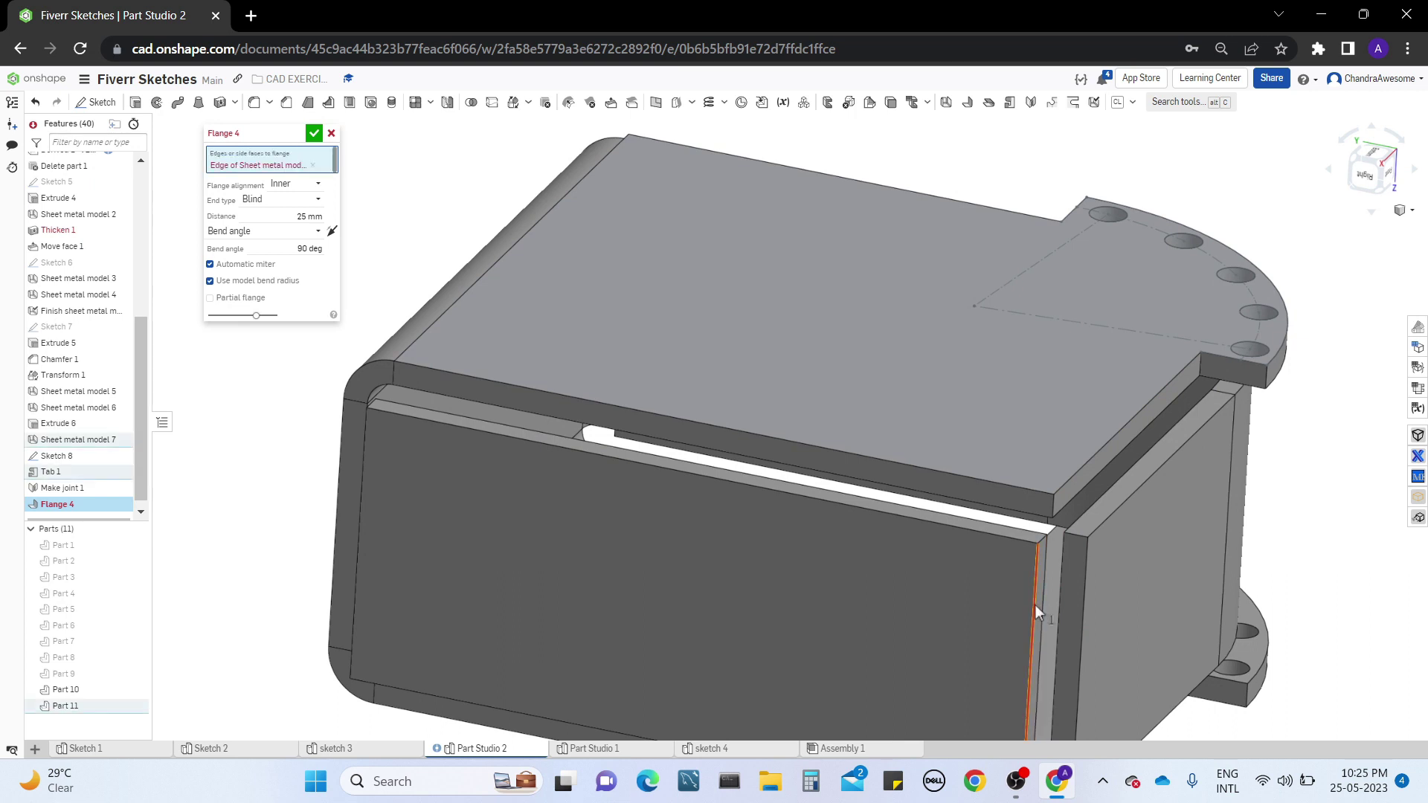
right_click_drag(1034, 604, 806, 458)
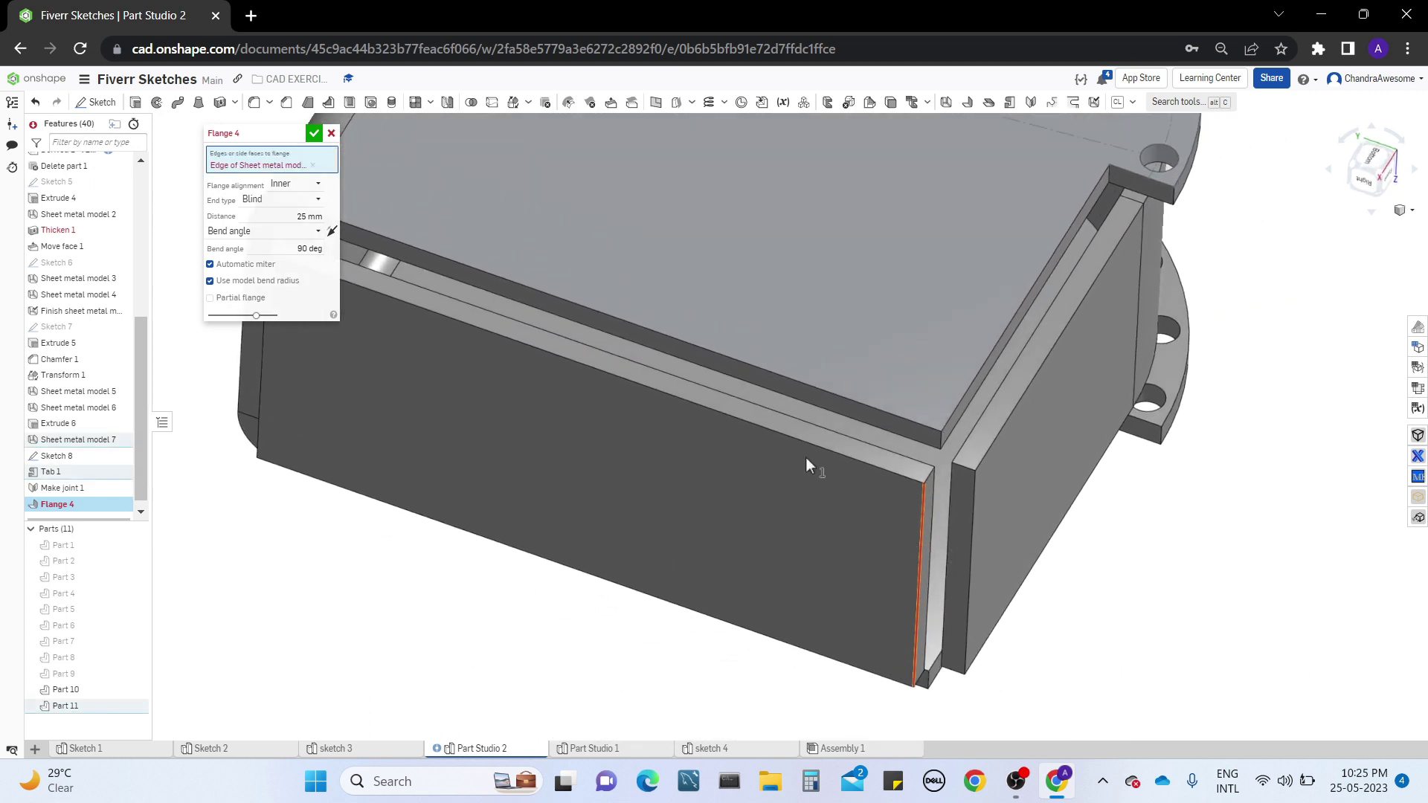
left_click(337, 134)
Delete the Make joint 1 feature
right_click_drag(1190, 447, 902, 427)
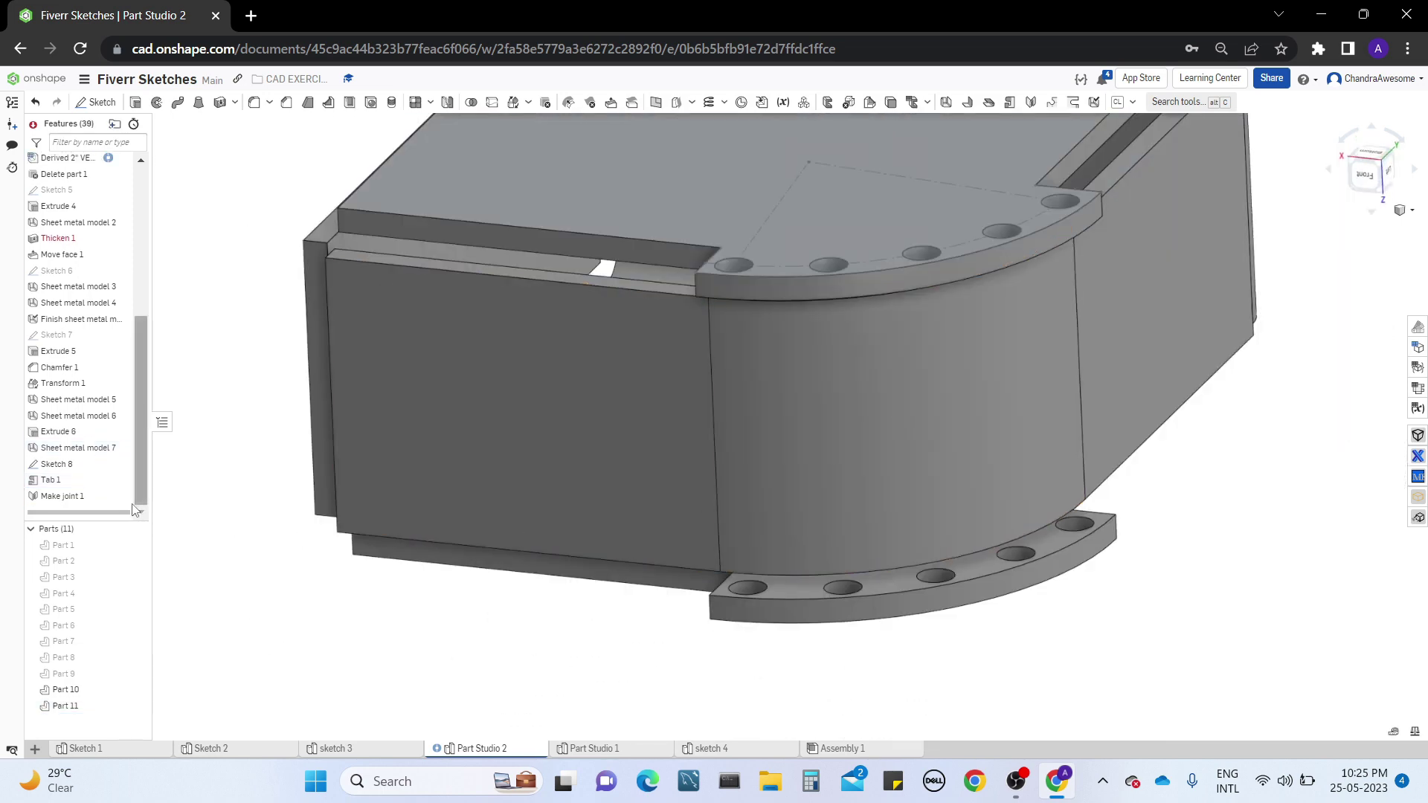
right_click(87, 498)
left_click(121, 627)
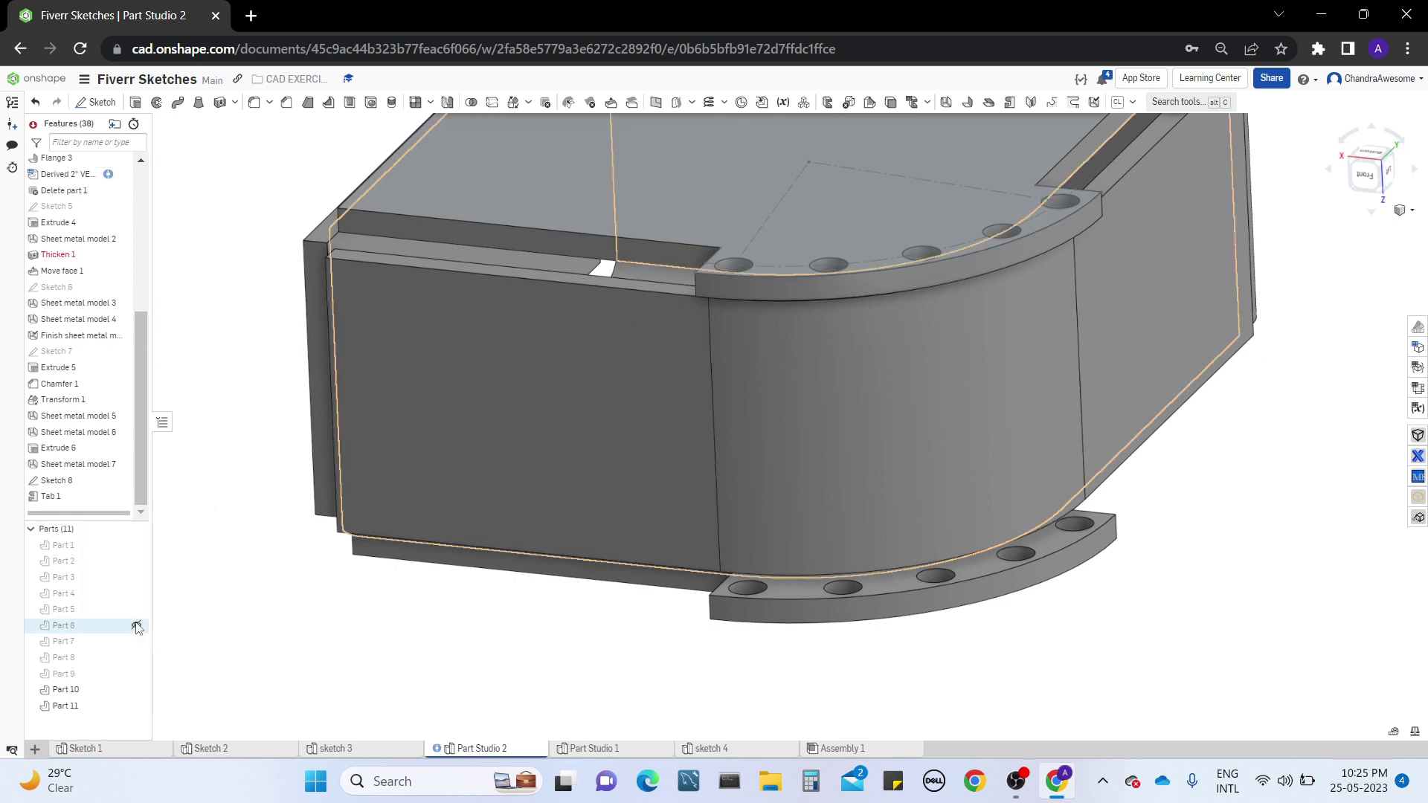
Start a 25 mm, 90-degree inner flange on the flat wall's vertical edge beside the curved opening, flipped to the opposite side
right_click_drag(669, 416, 644, 501)
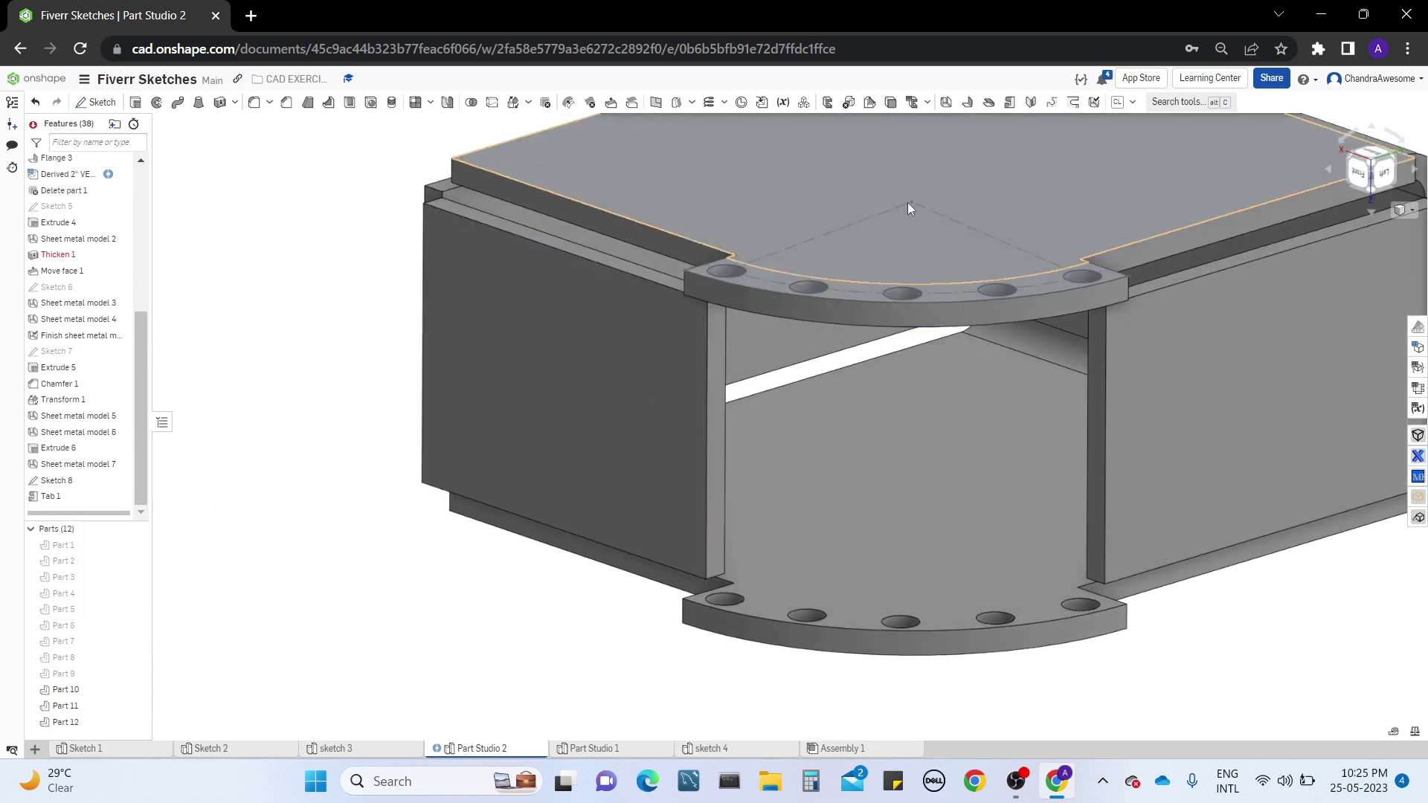
left_click(706, 414)
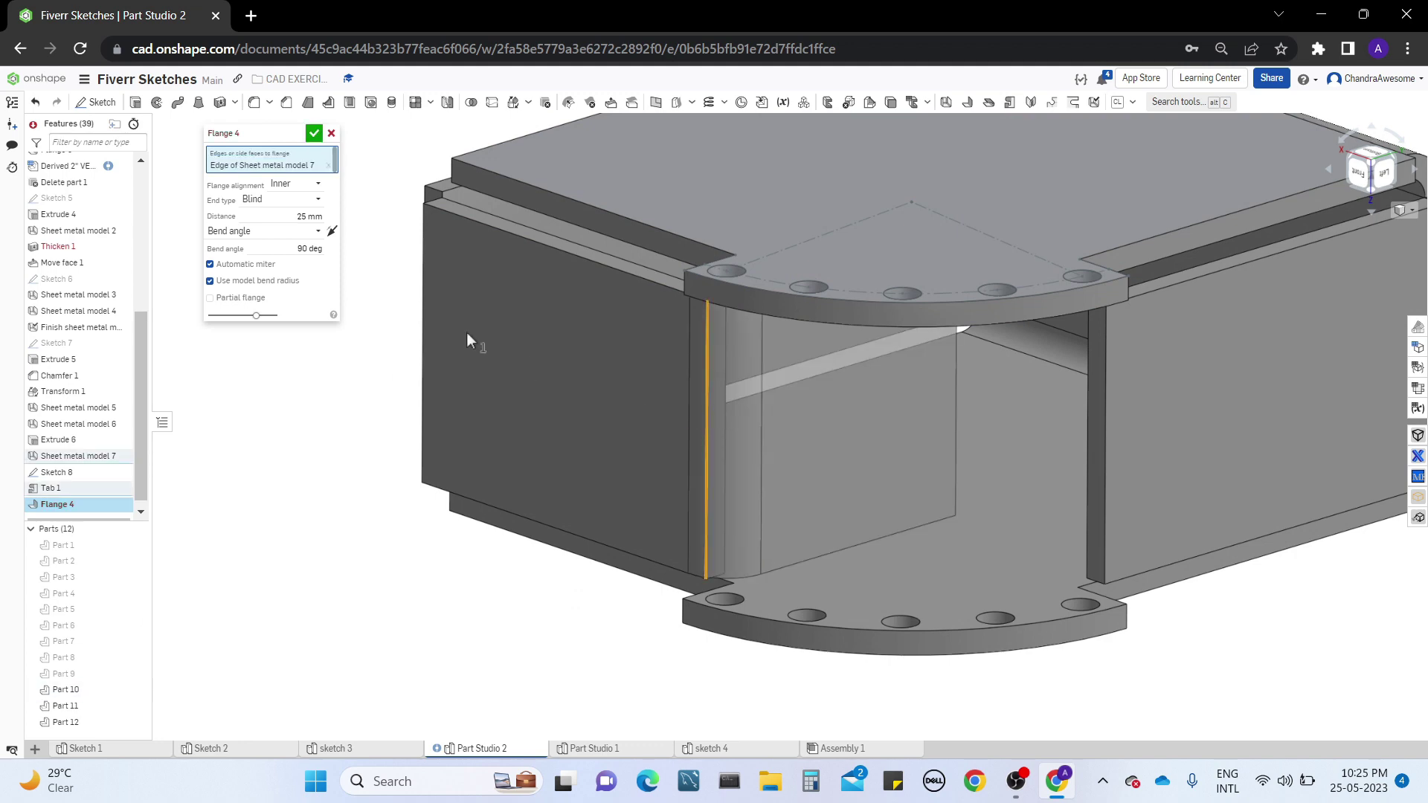
left_click(331, 230)
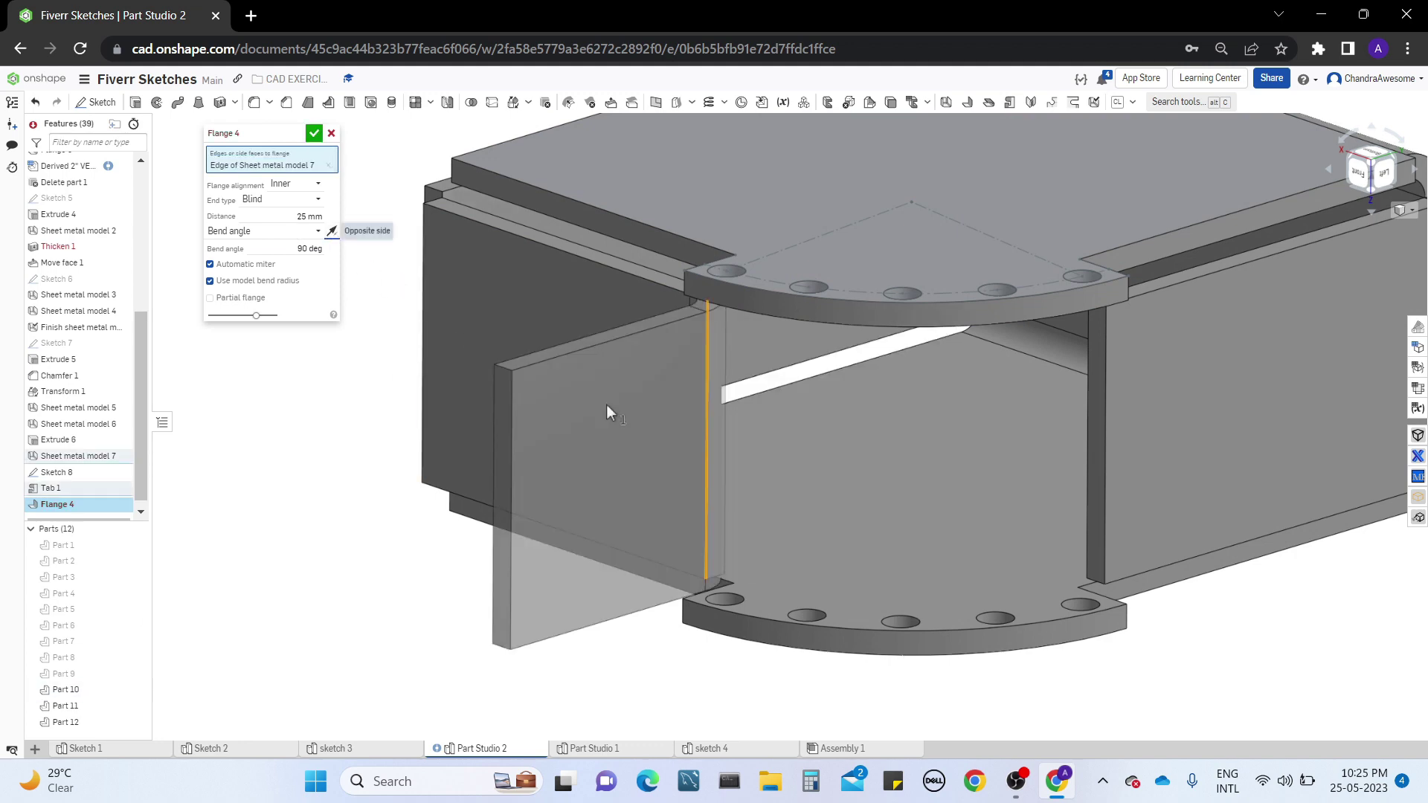
right_click_drag(606, 406, 459, 306)
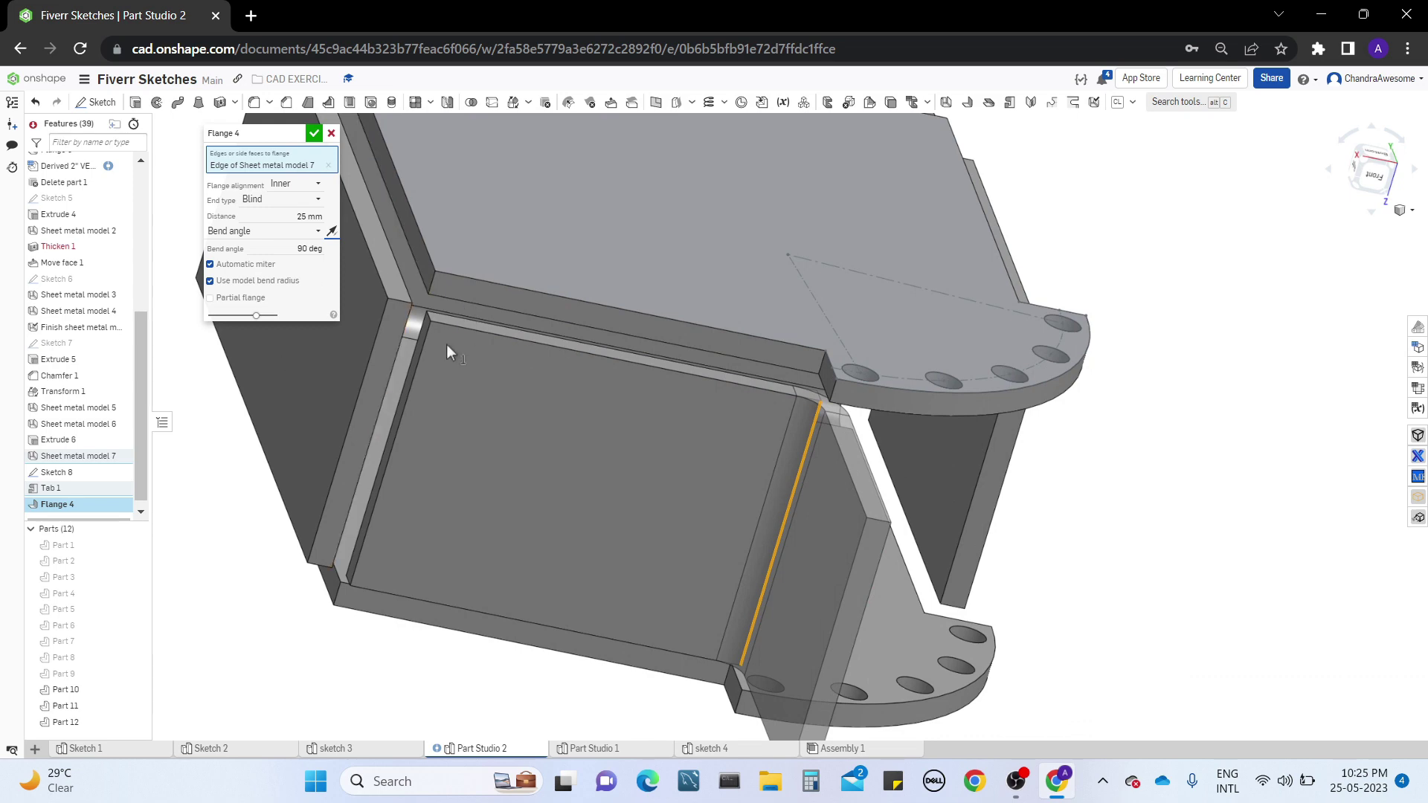
right_click_drag(402, 390, 534, 427)
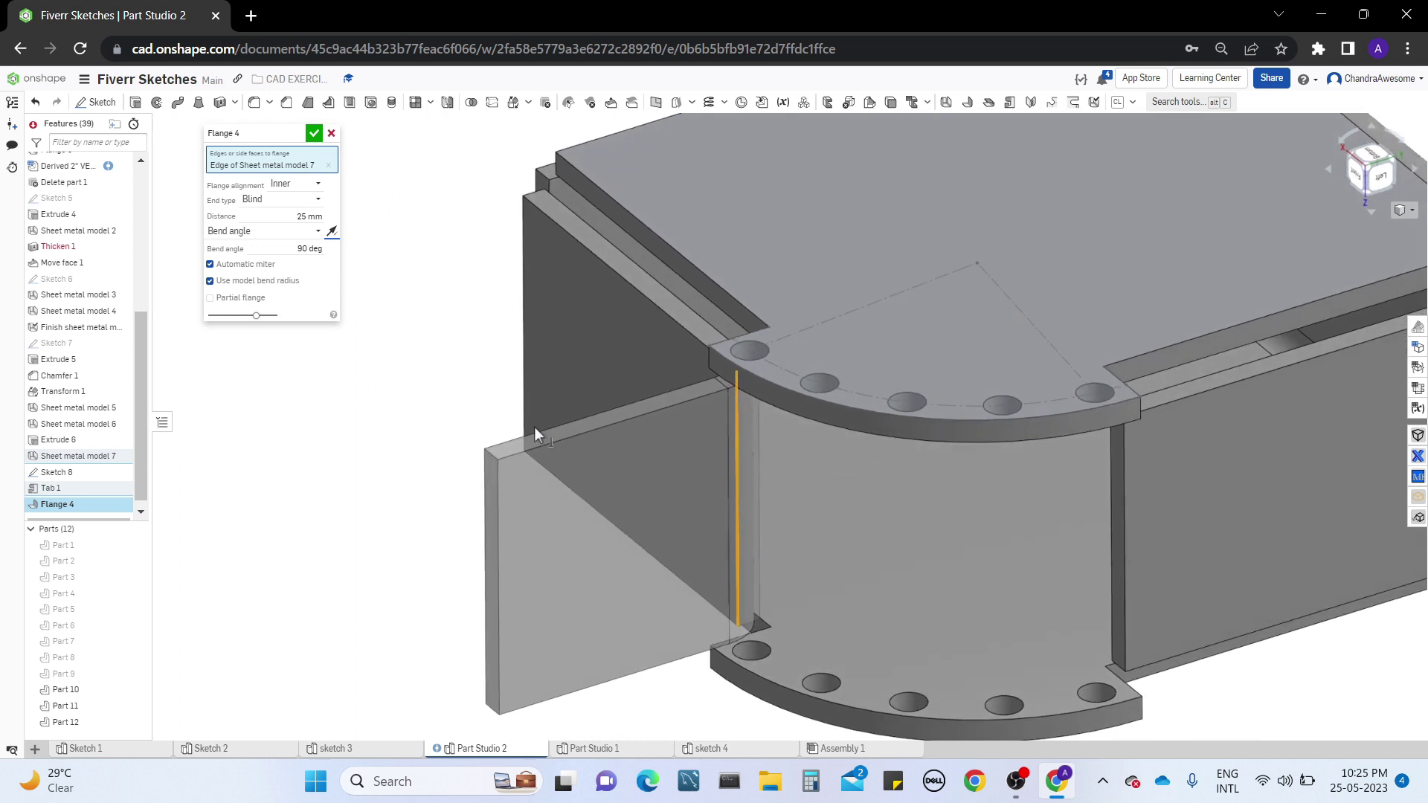
Make the new flange partial, with a blind end distance of about 10.4 mm along the selected vertical edge
left_click(244, 300)
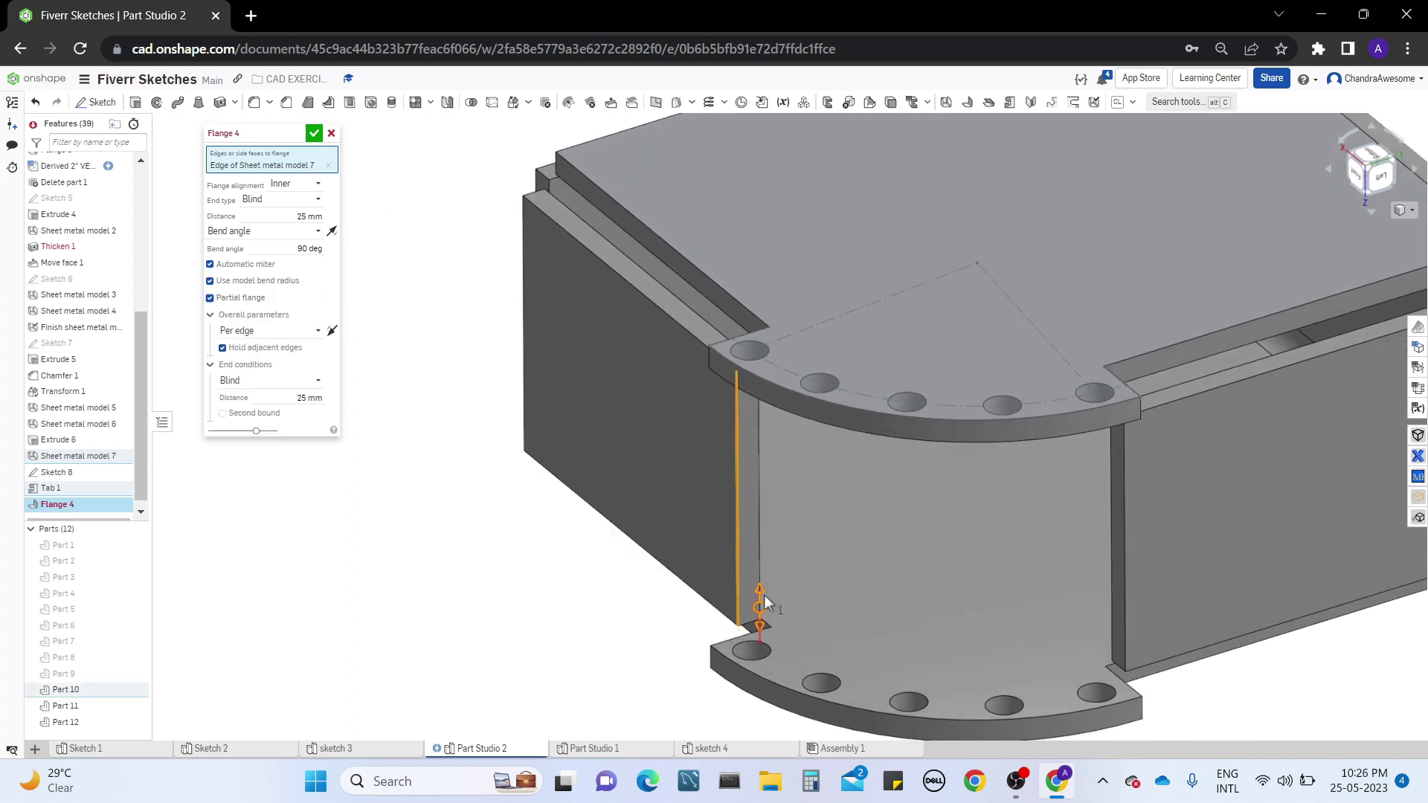
left_click_drag(764, 595, 758, 479)
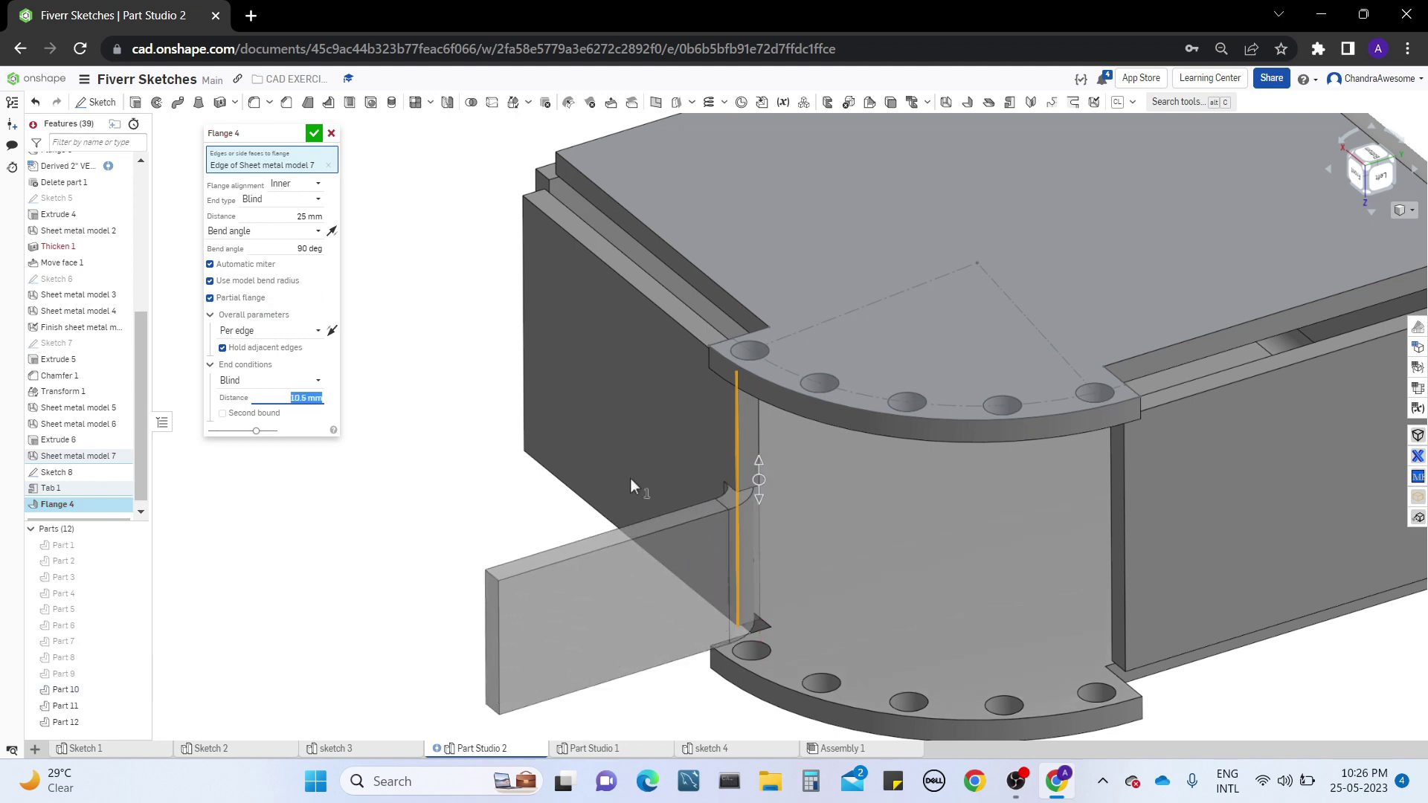
right_click_drag(630, 487, 647, 530)
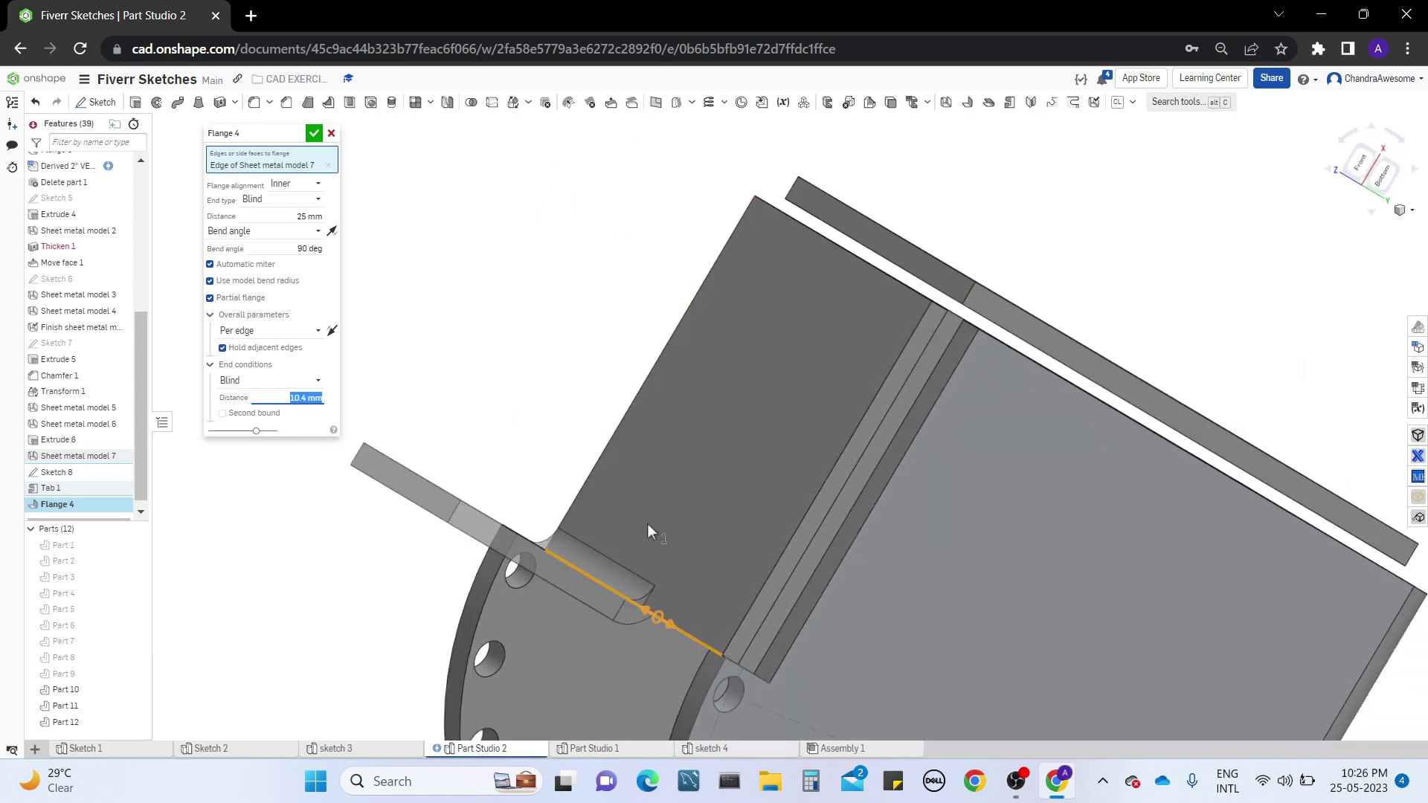
middle_click_drag(647, 524, 605, 377)
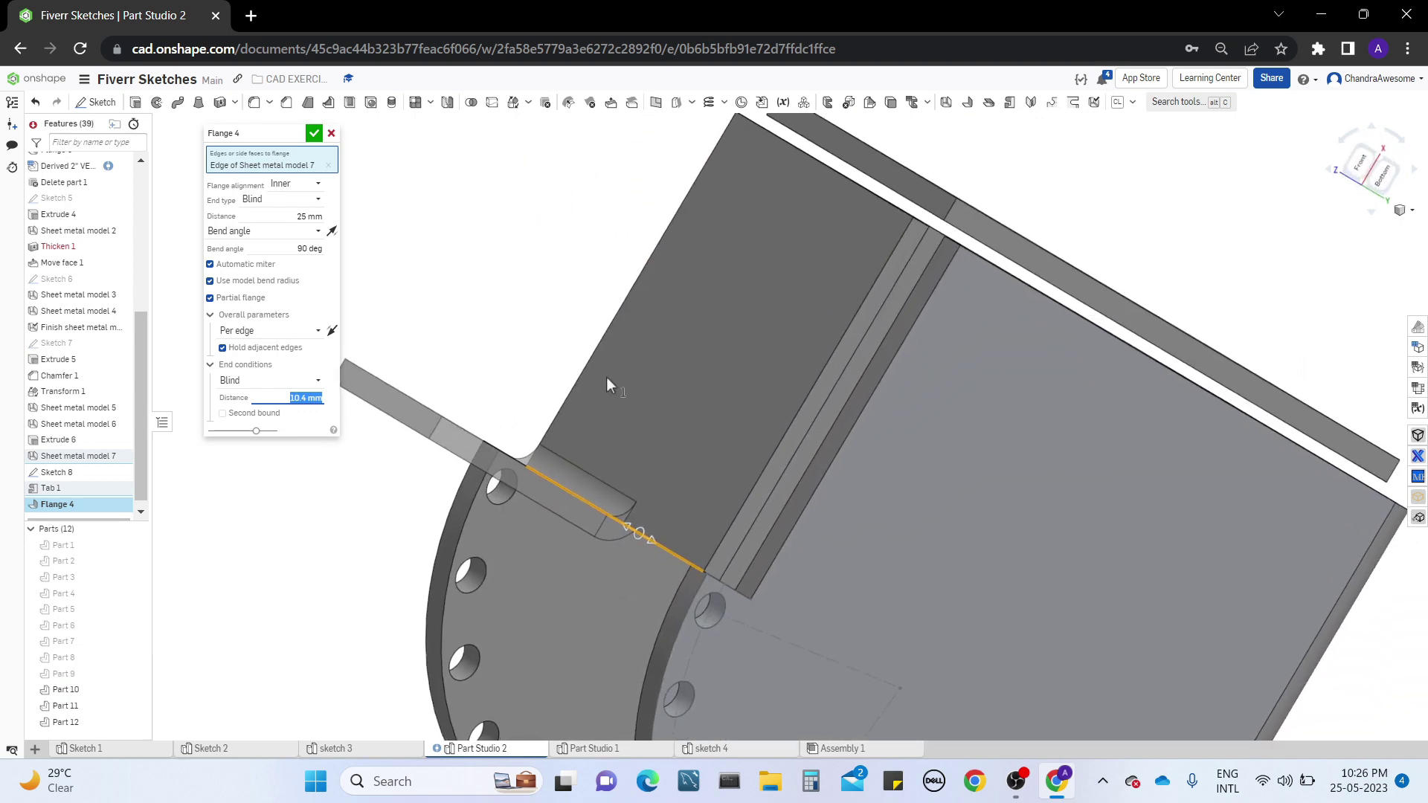
left_click(537, 316)
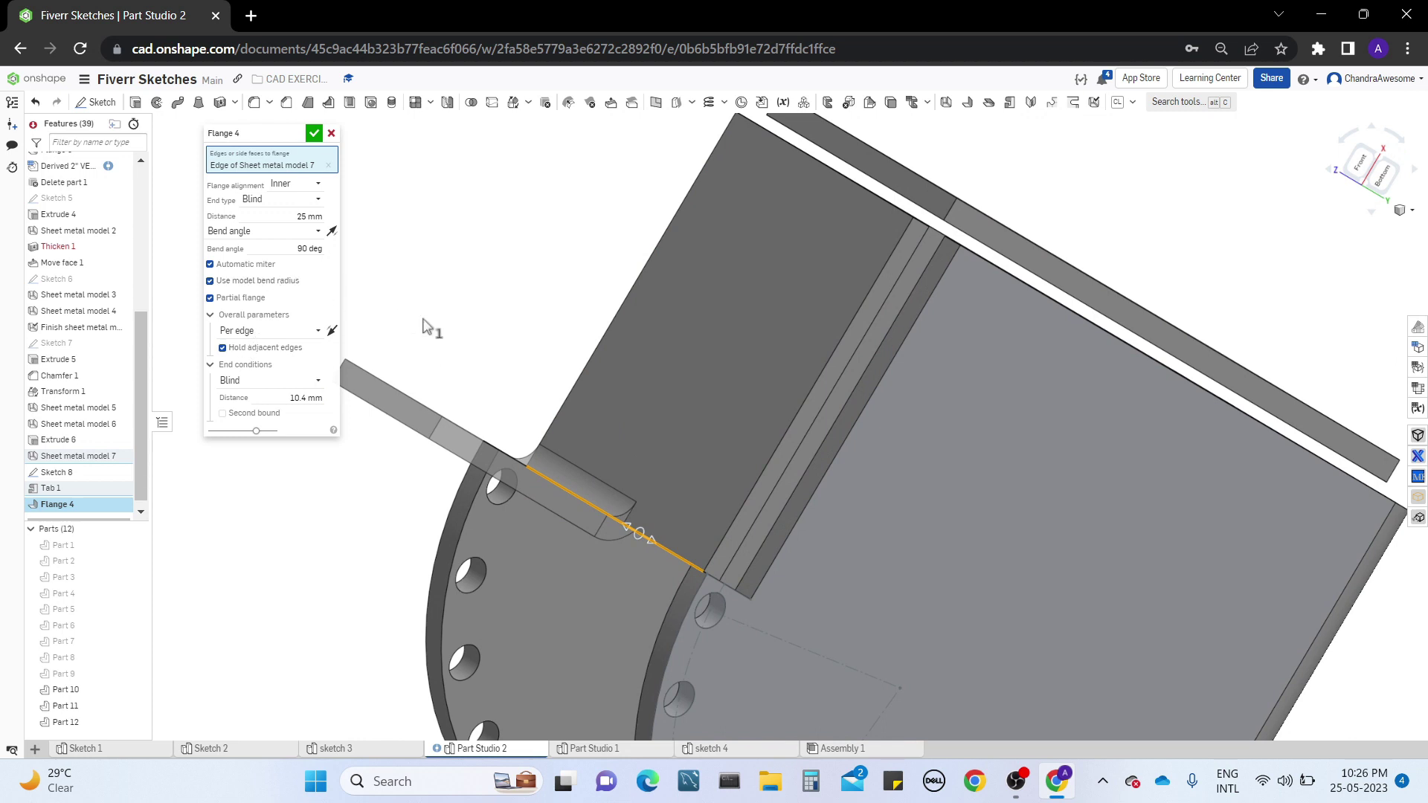
scroll(494, 380, "up", 3)
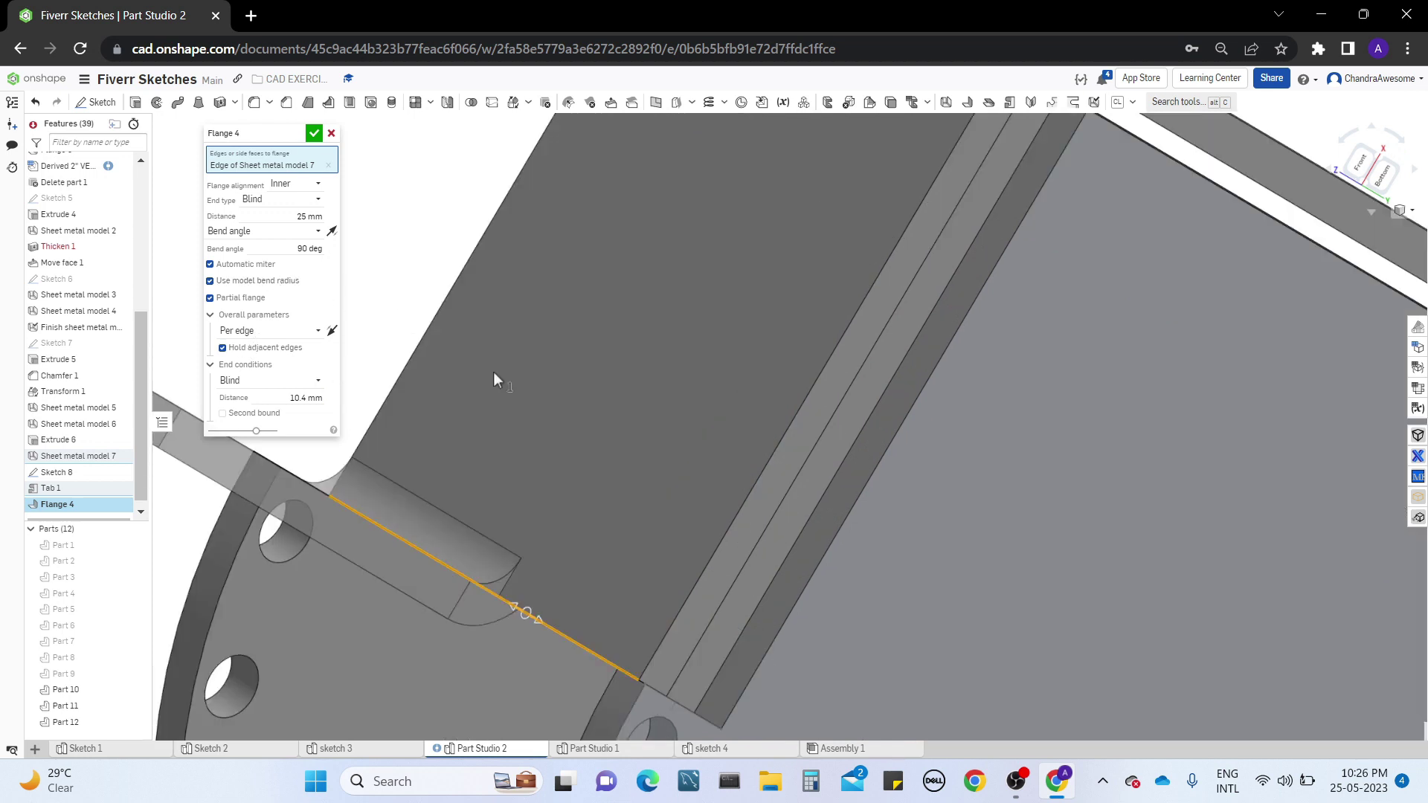
right_click_drag(475, 363, 732, 377)
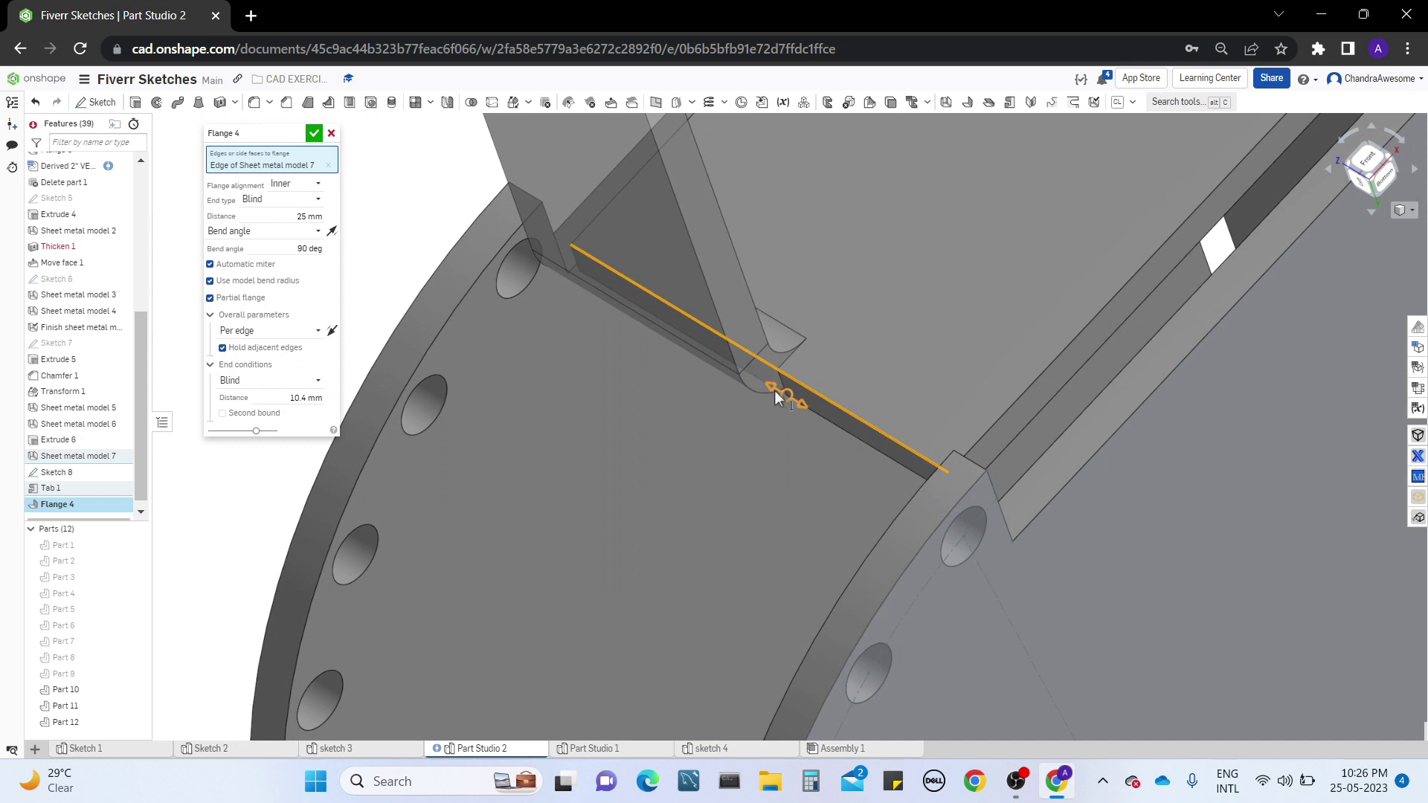
Adjust the partial flange's blind end distance to about 8.31 mm and accept the flange
left_click_drag(778, 390, 809, 418)
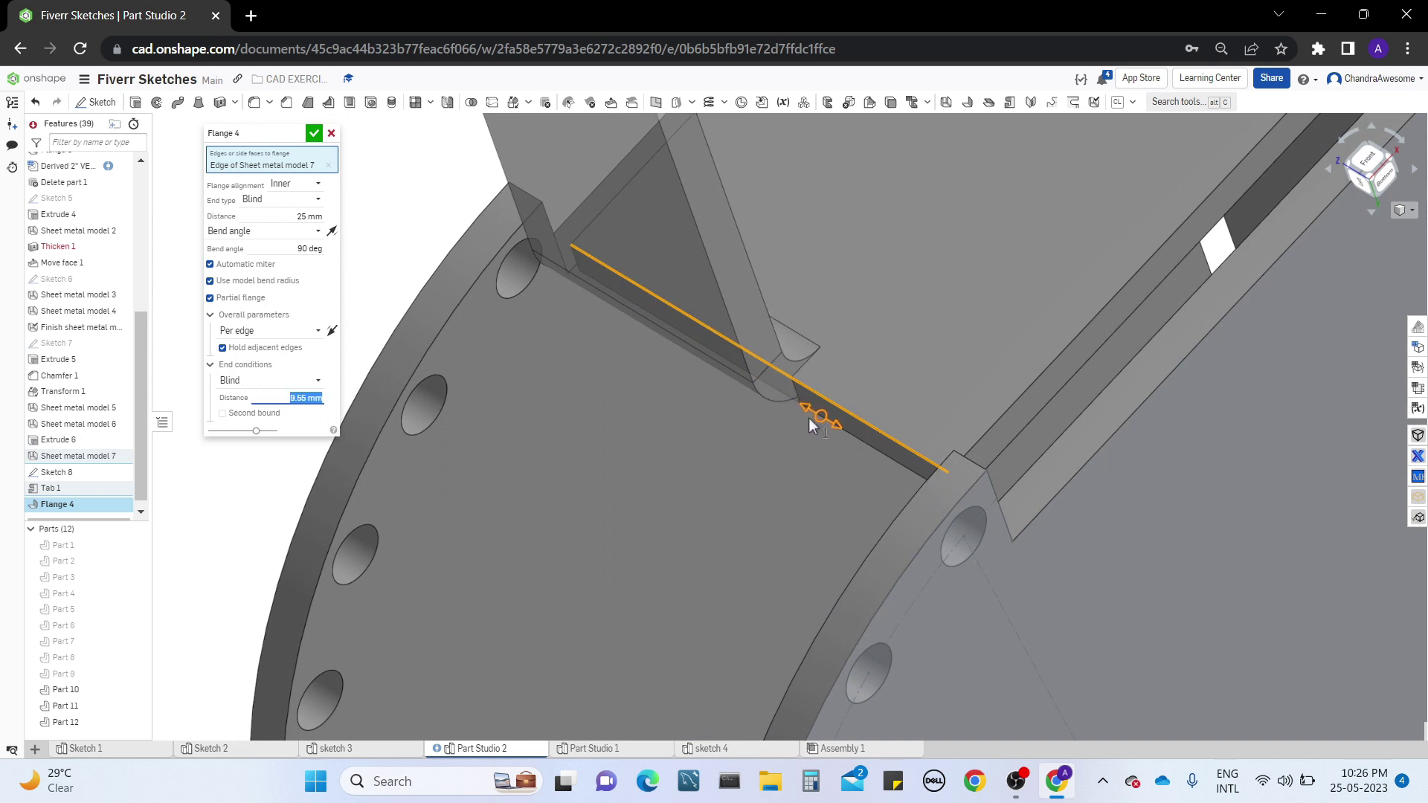
middle_click_drag(904, 342, 833, 413)
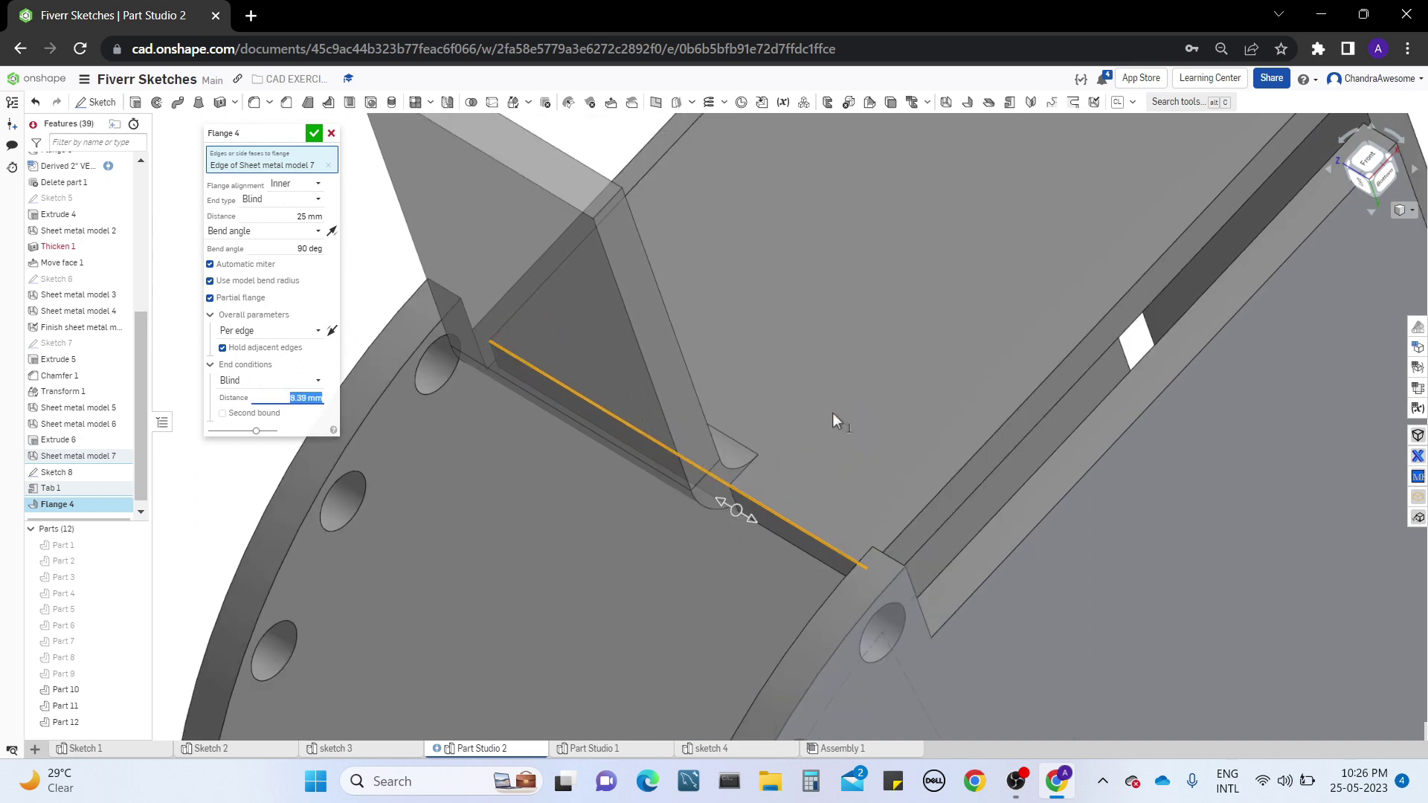
right_click_drag(832, 413, 497, 497)
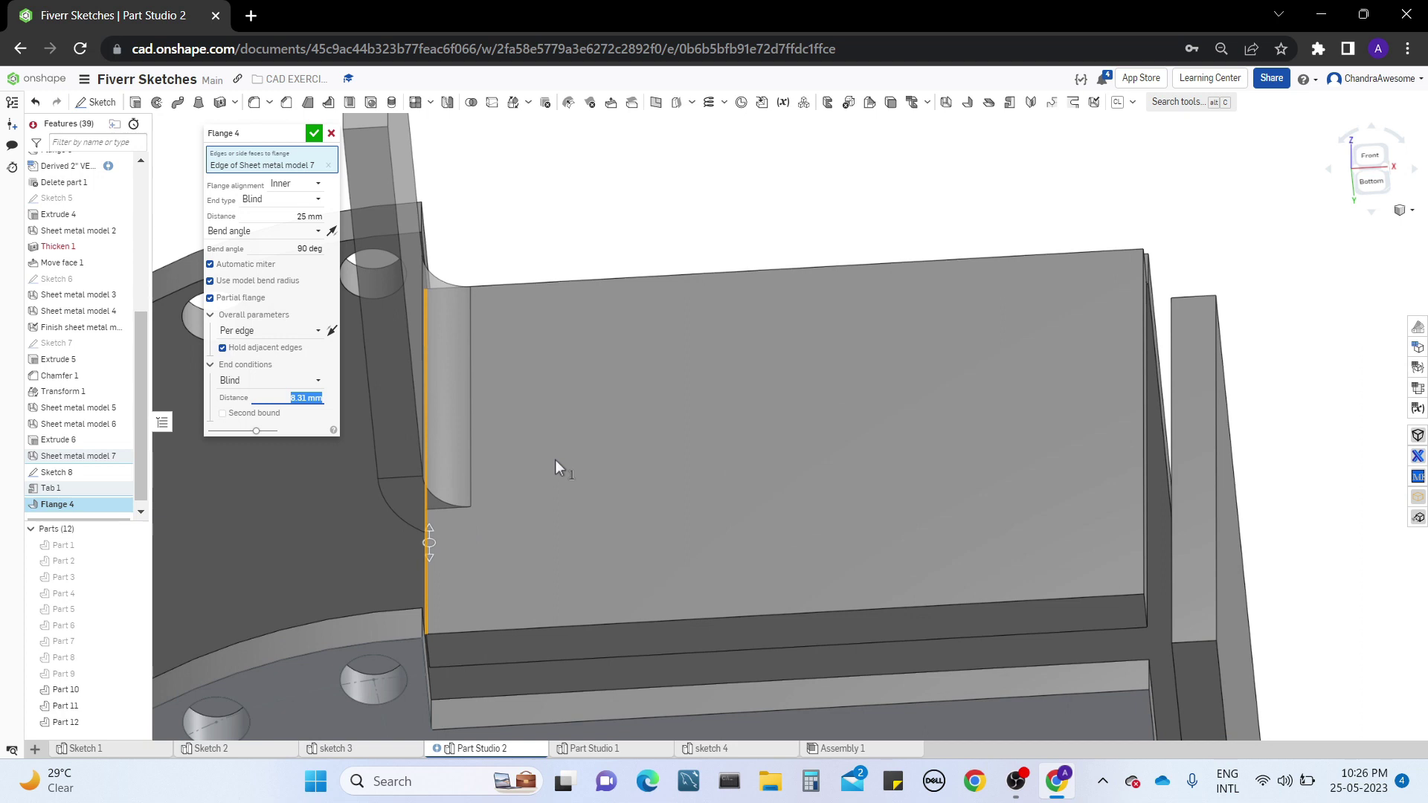
middle_click_drag(524, 440, 855, 386)
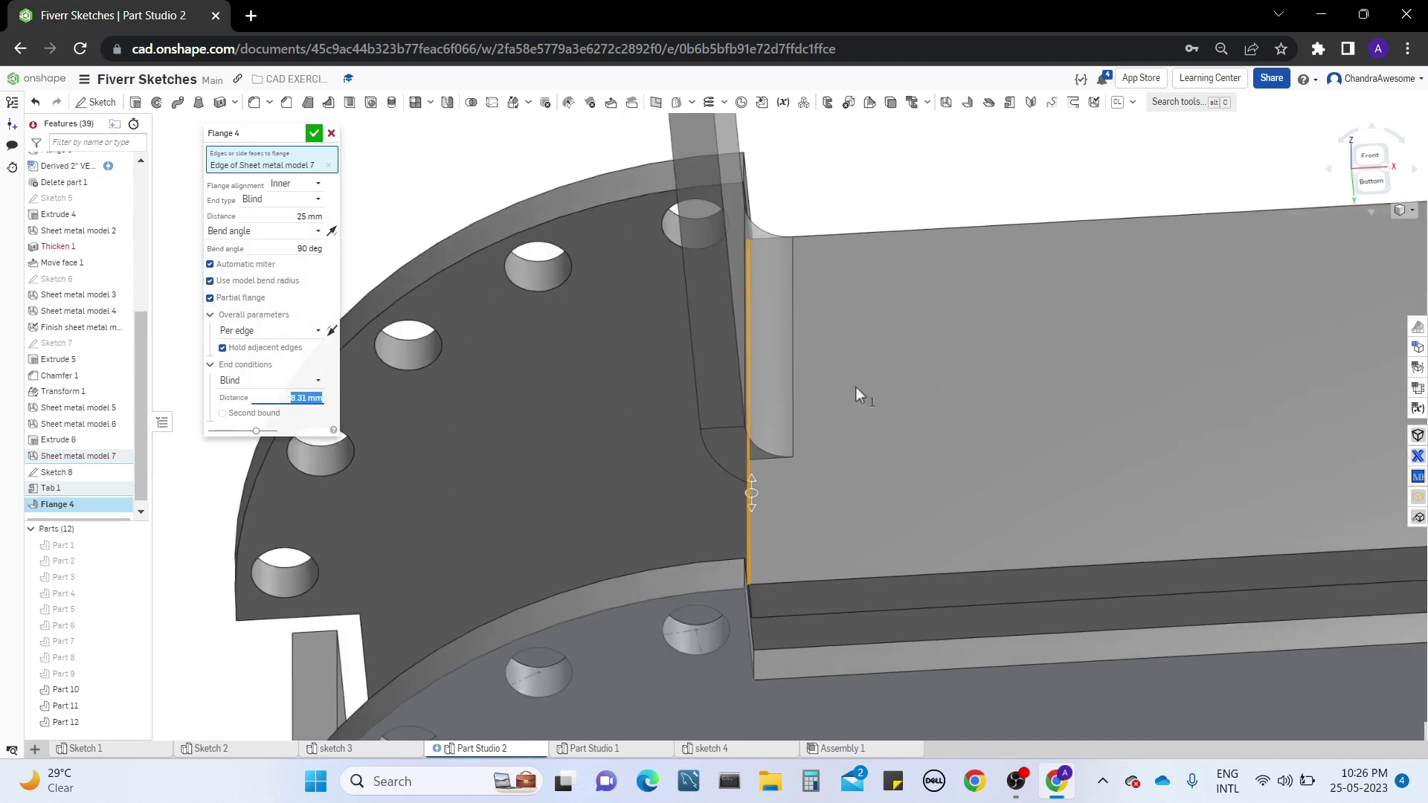
left_click(272, 380)
left_click(435, 200)
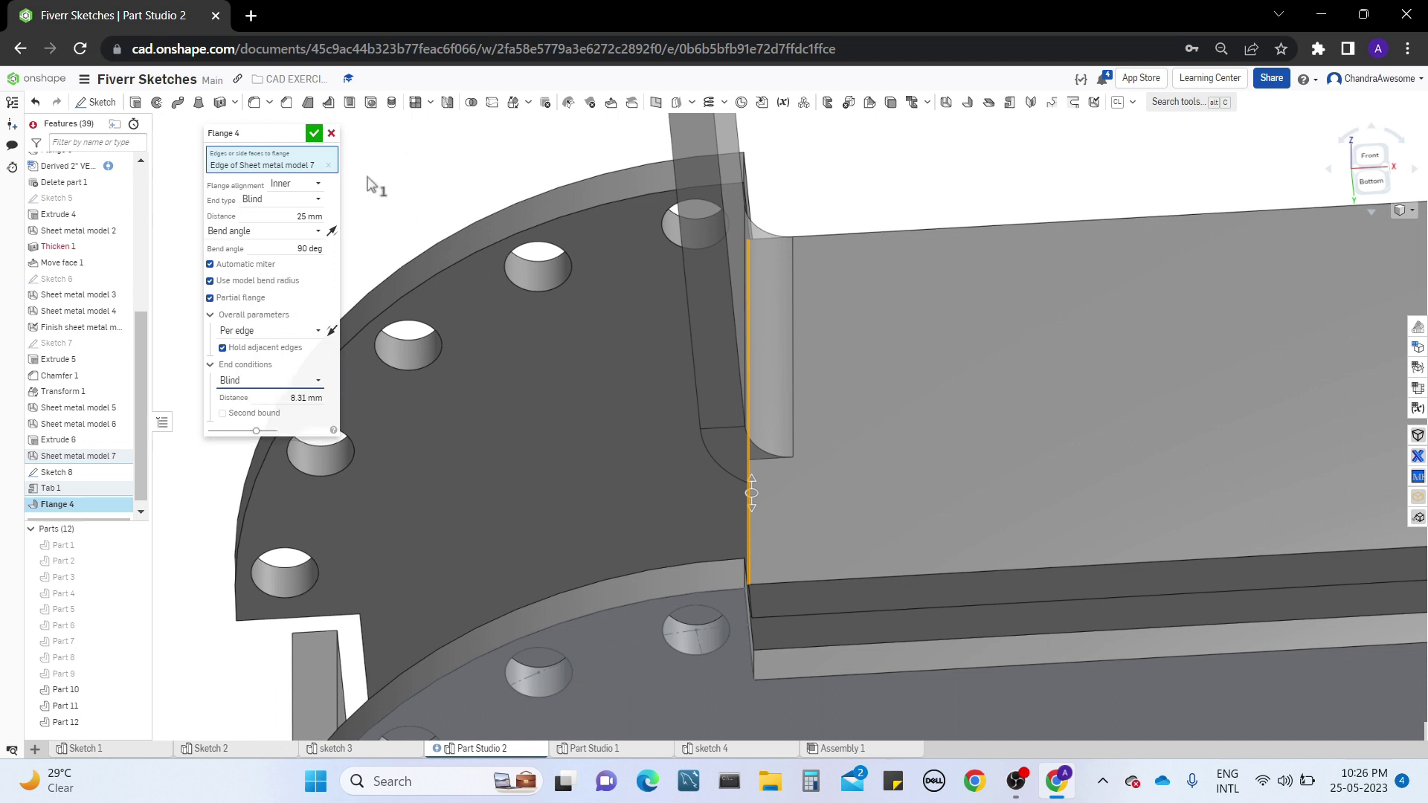
left_click(317, 136)
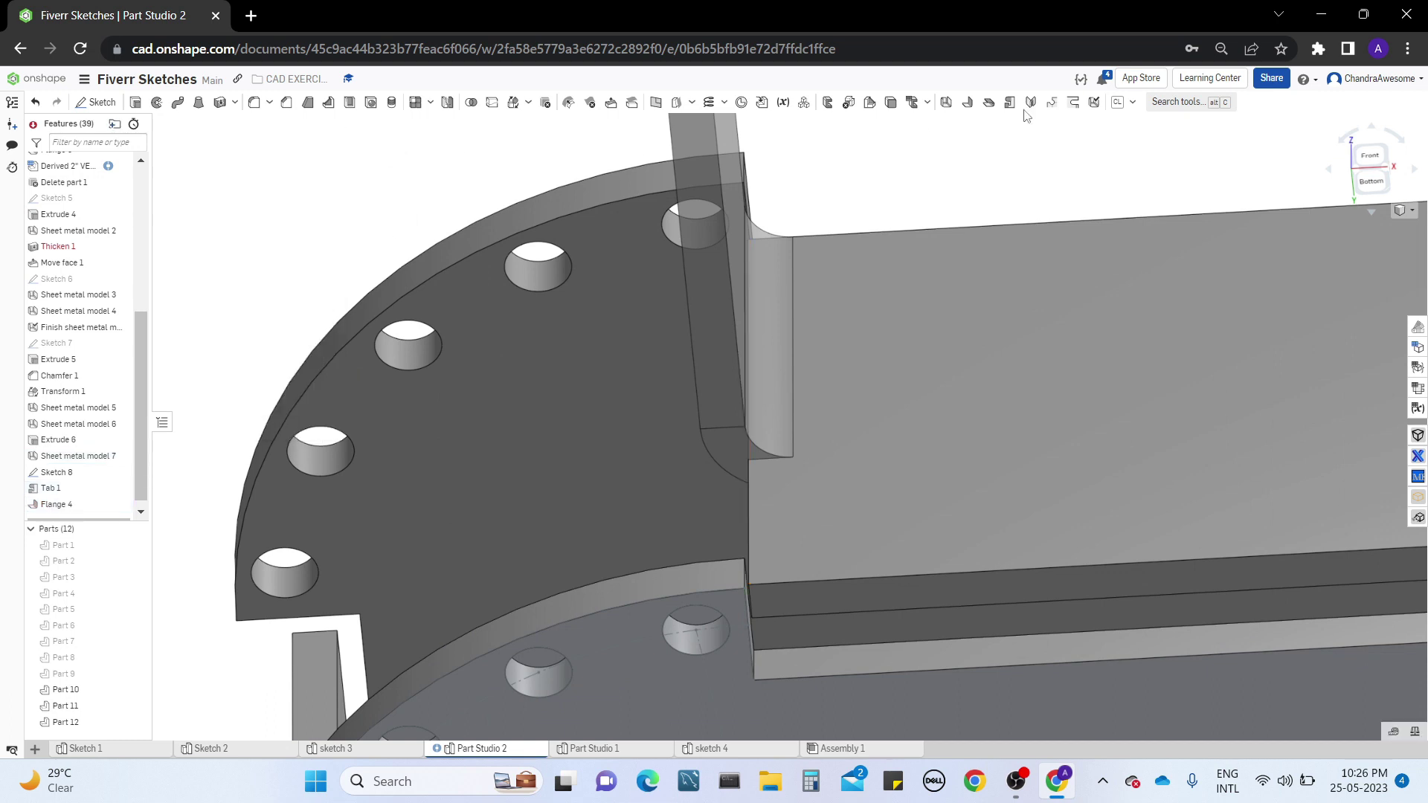
left_click(1074, 104)
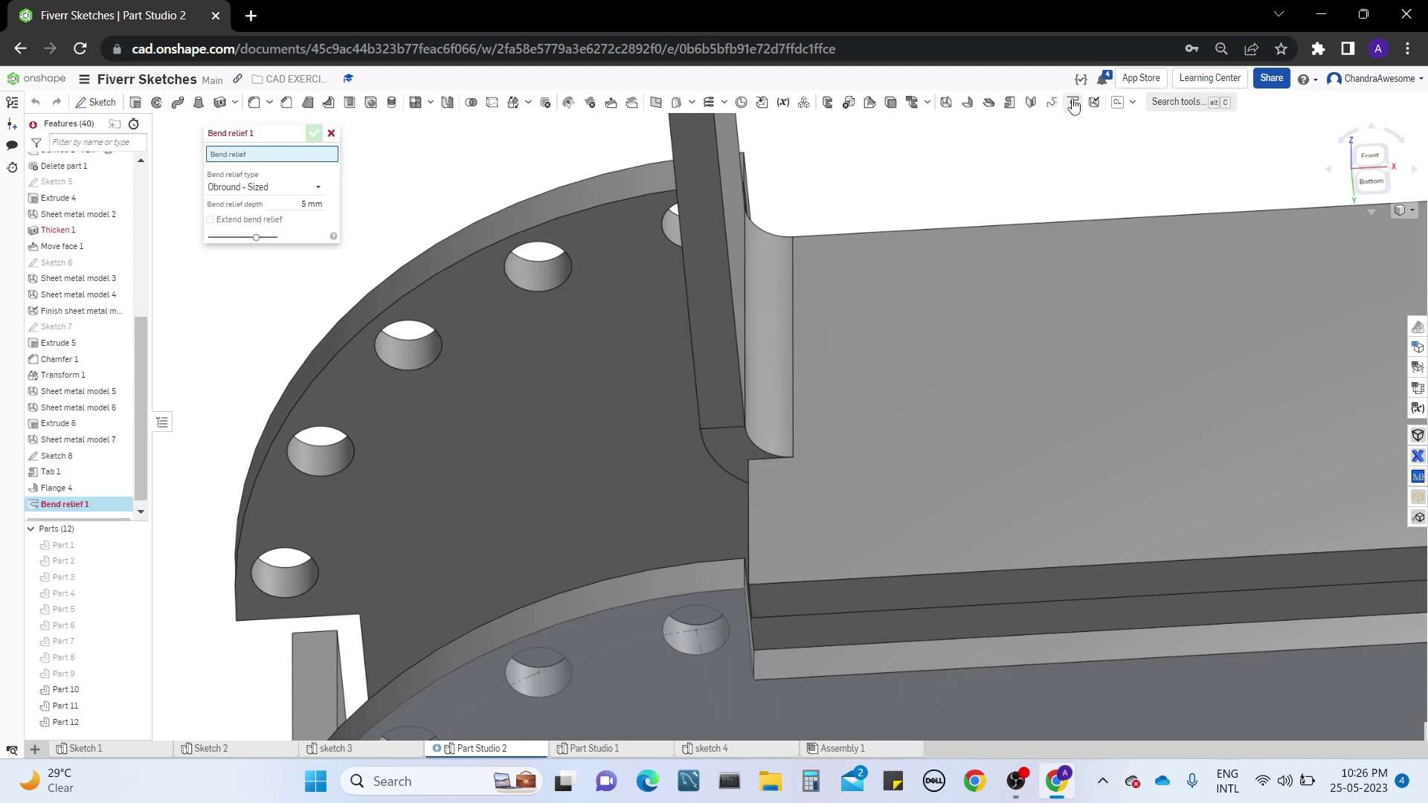
left_click(772, 460)
right_click_drag(771, 457, 787, 483)
middle_click_drag(787, 484, 742, 503)
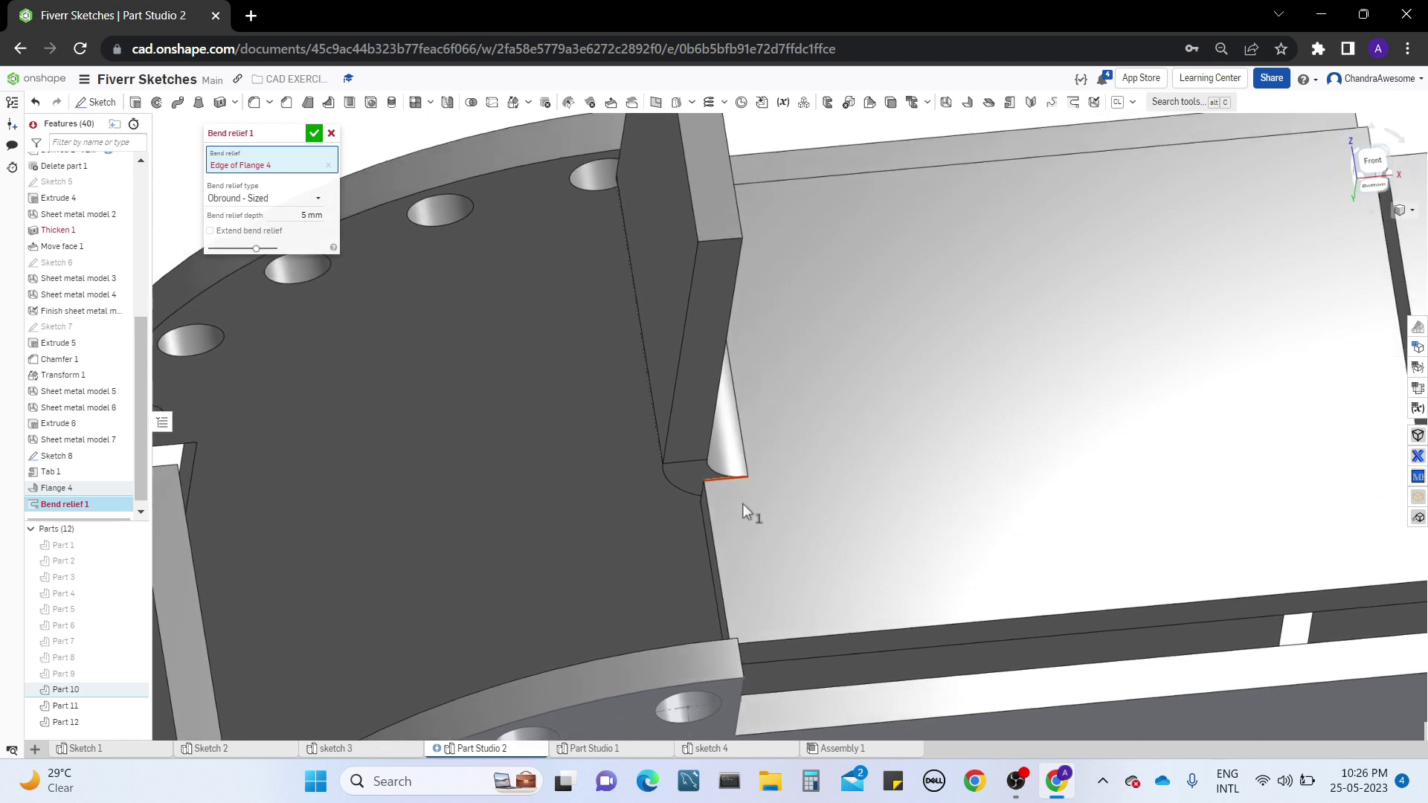
left_click(717, 479)
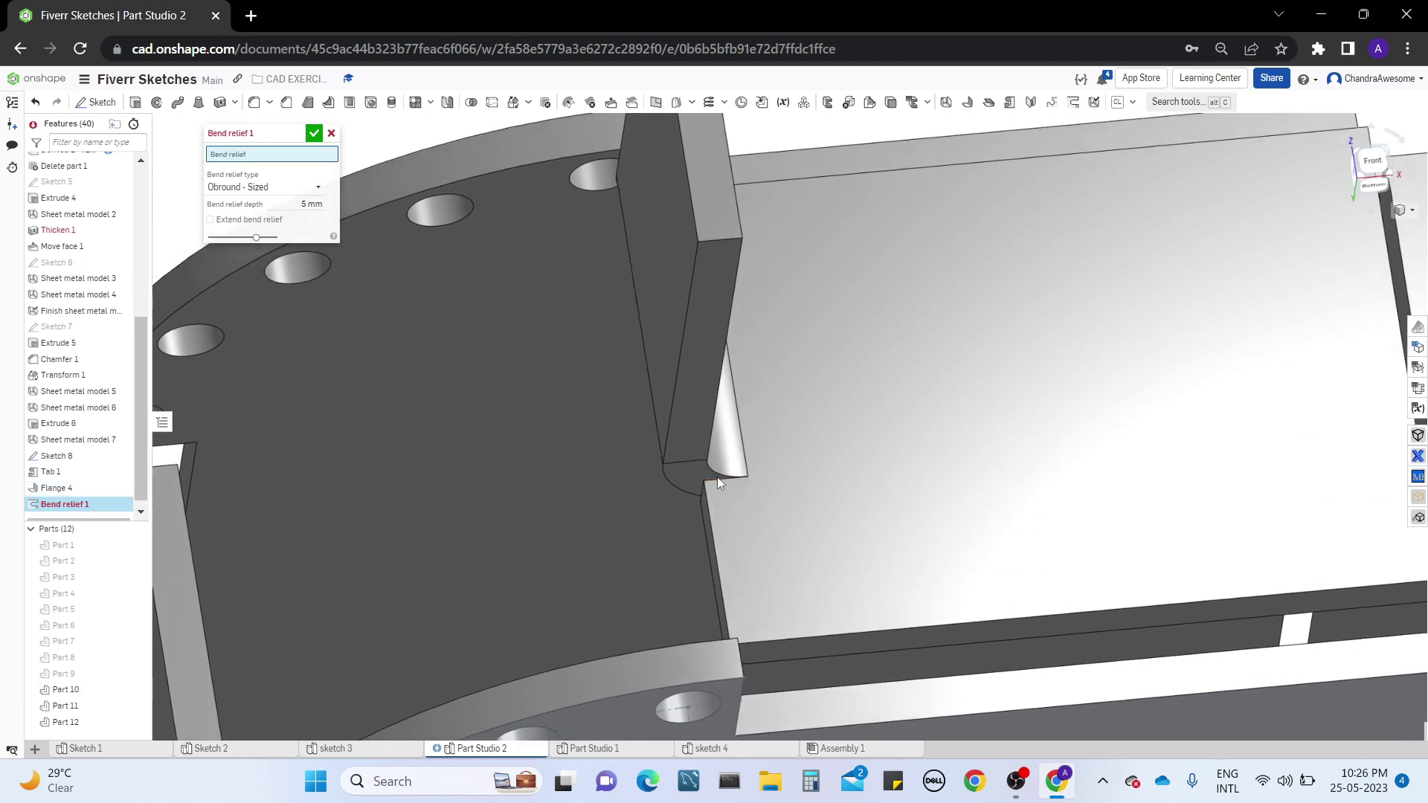
key("Escape")
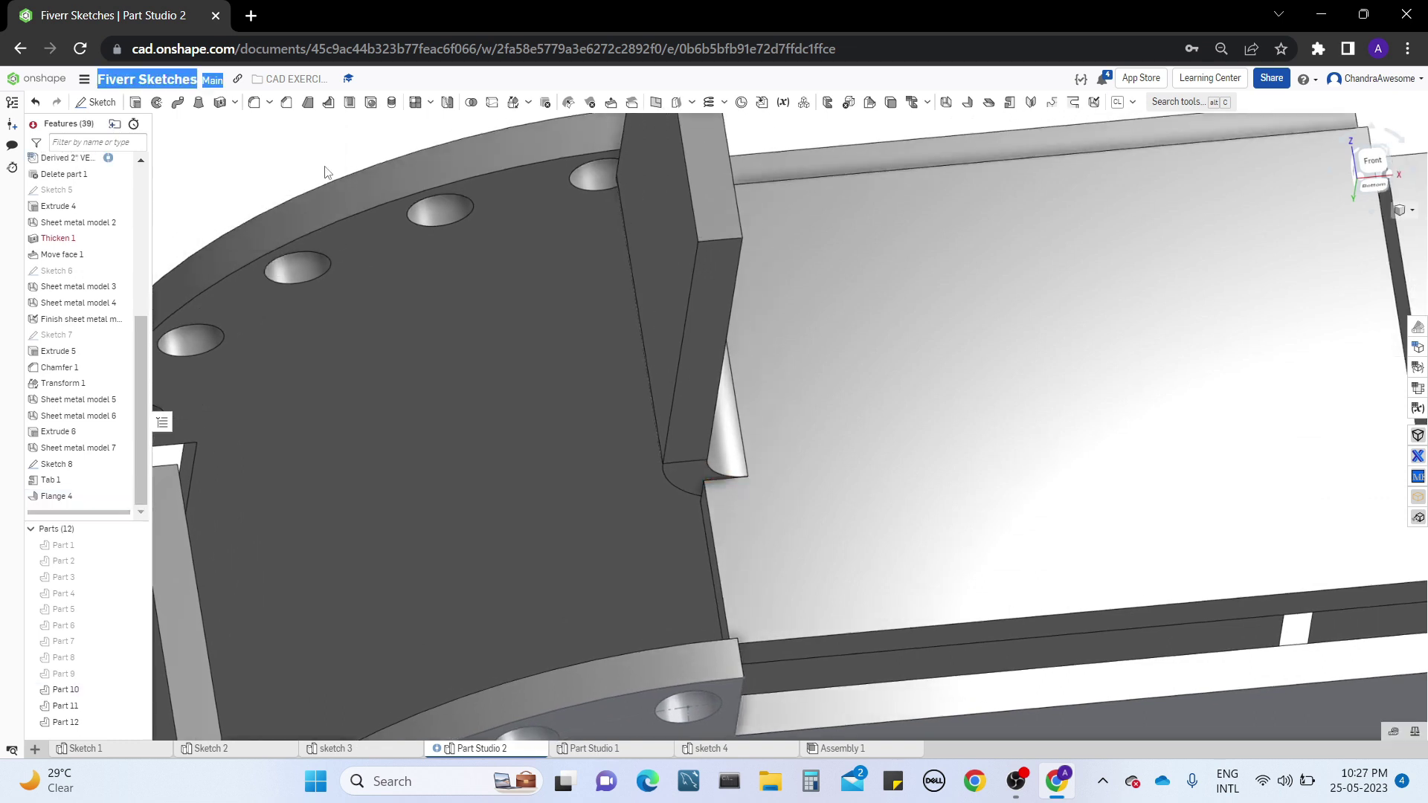
Add an Obround - Sized bend relief, 5 mm deep, at the vertex where the partial flange's bend ends on the wall edge
left_click(1073, 103)
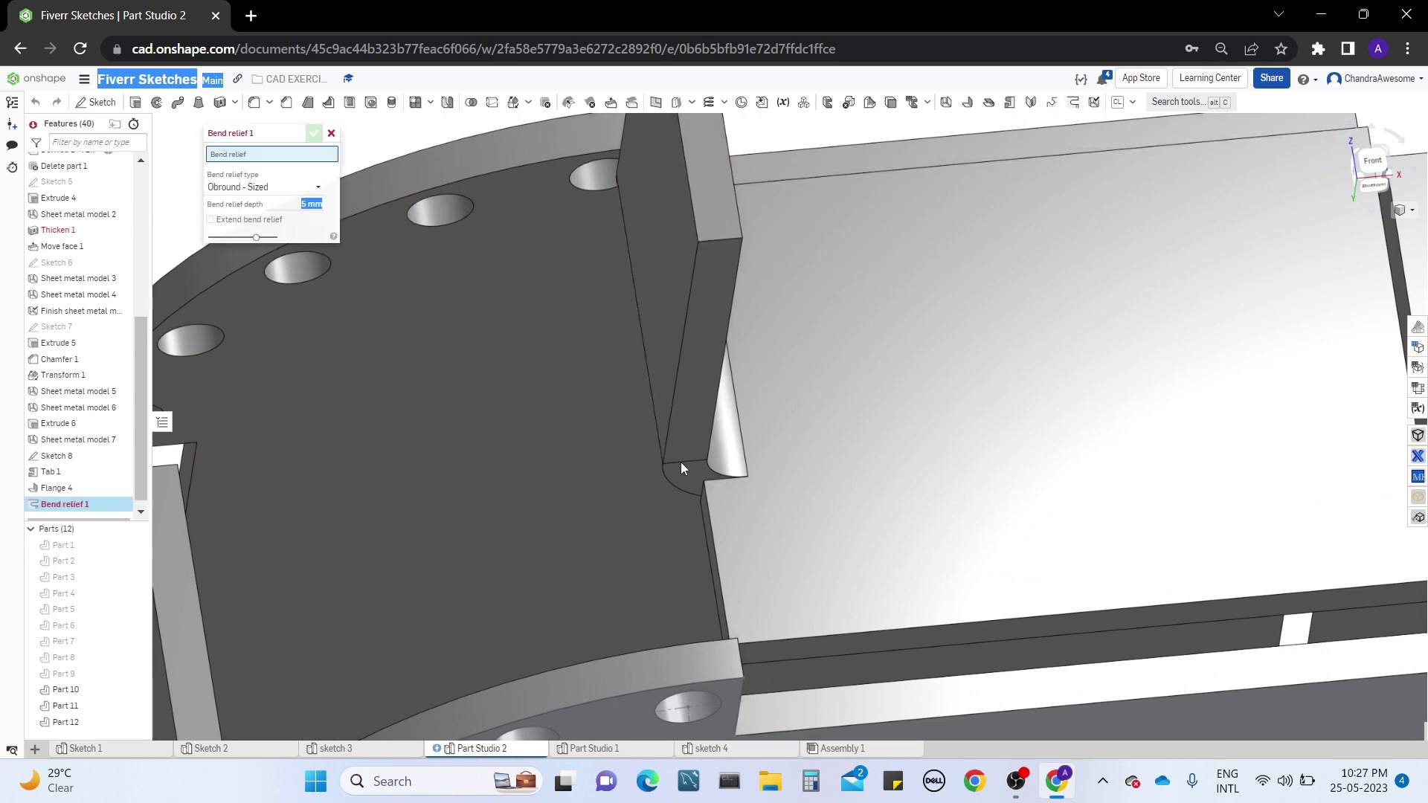
right_click_drag(680, 462, 711, 476)
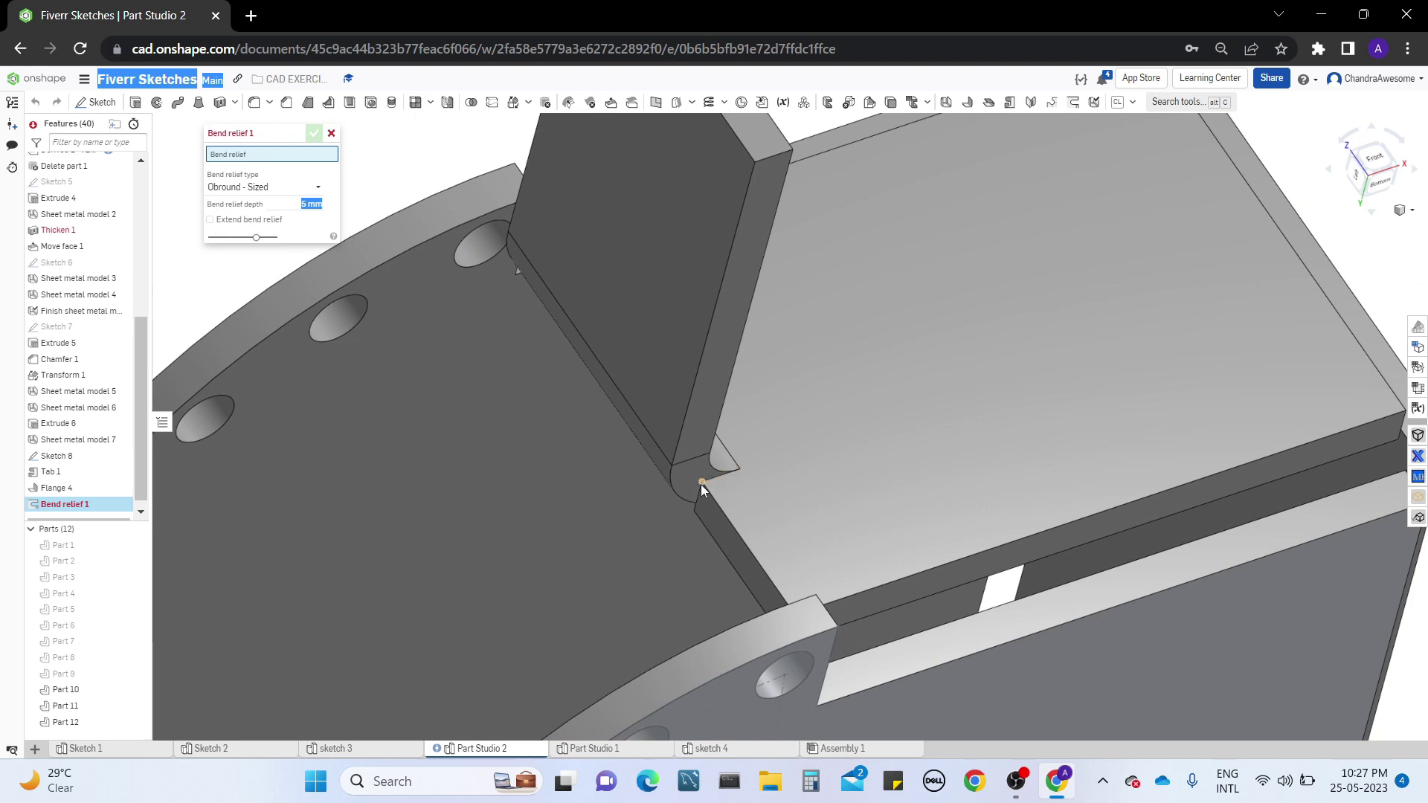
left_click(700, 484)
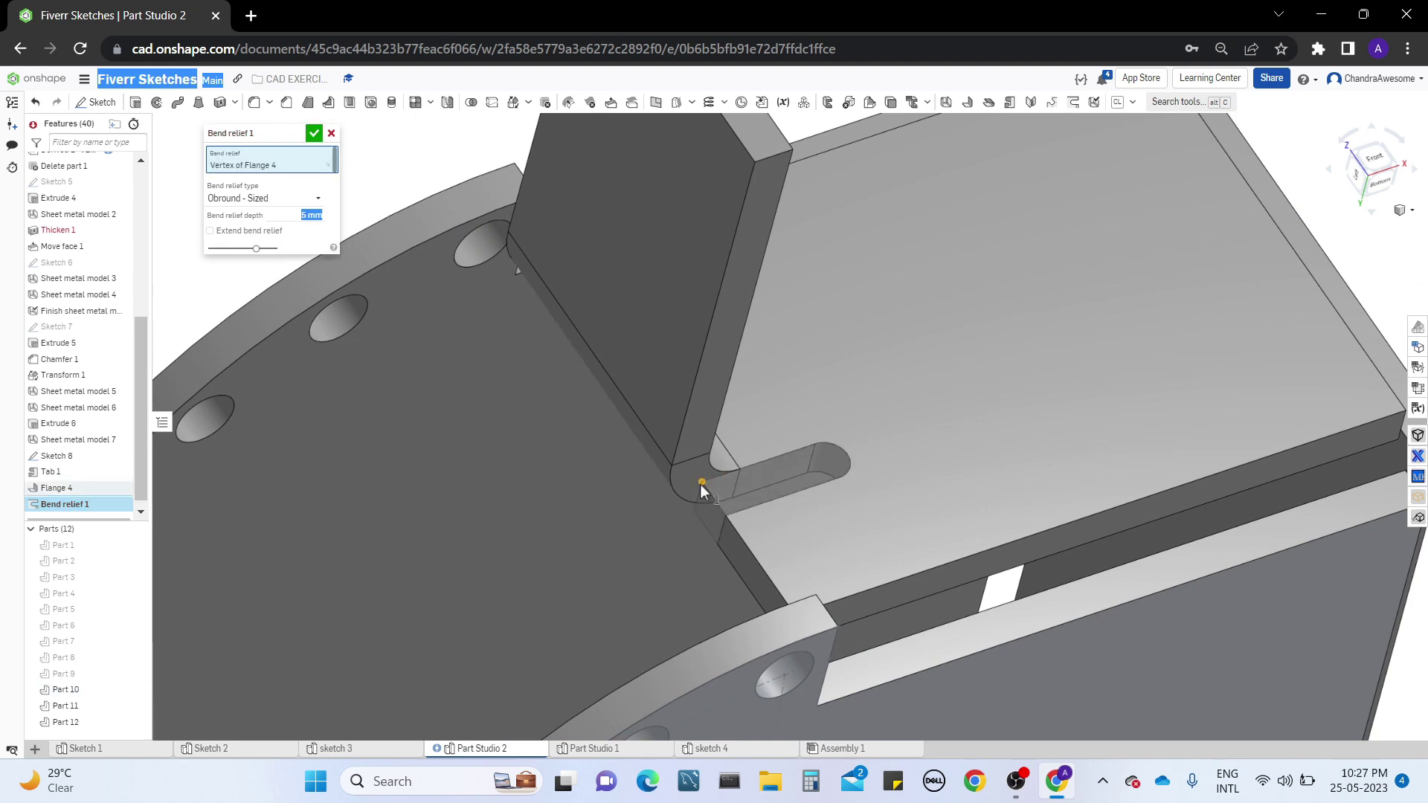
right_click_drag(859, 431, 807, 484)
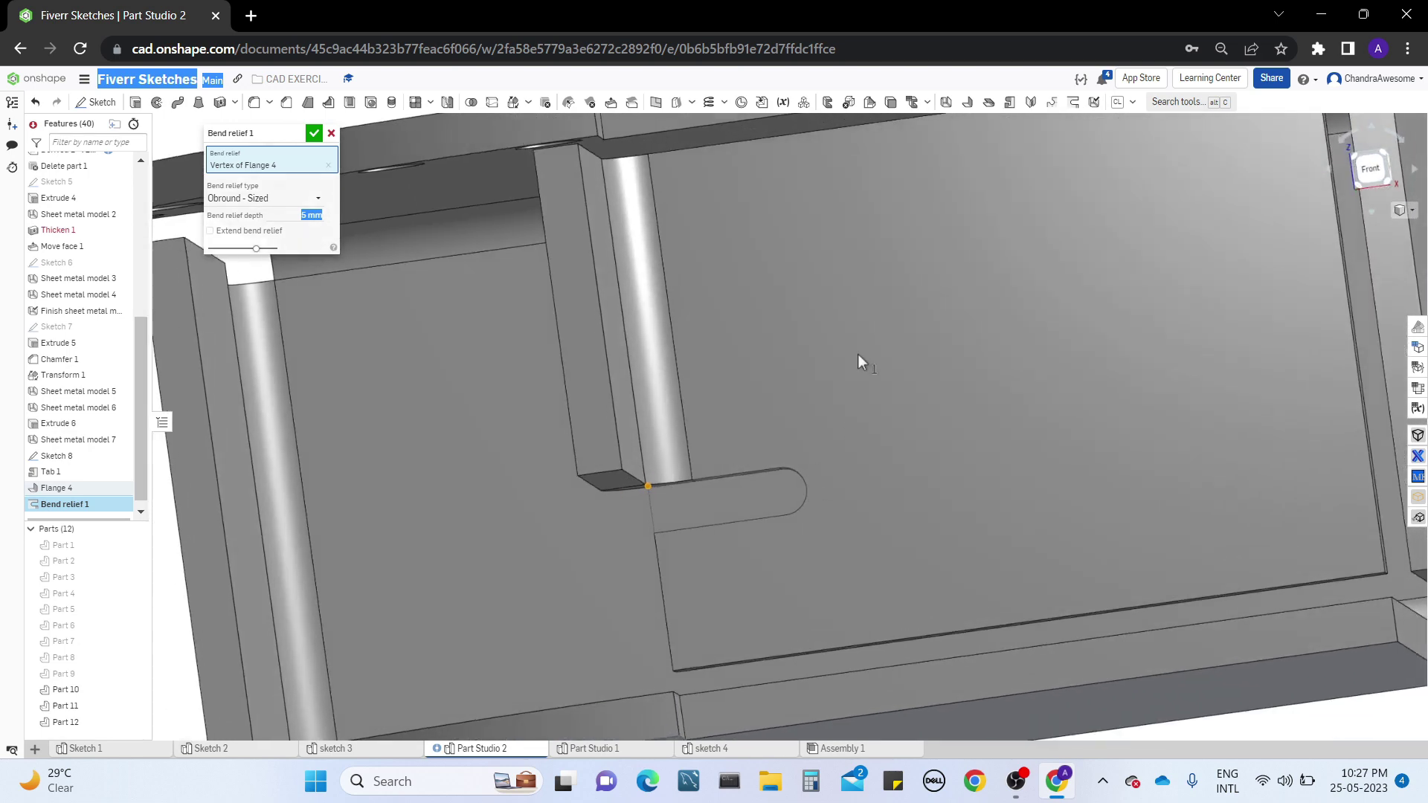
right_click_drag(859, 356, 809, 397)
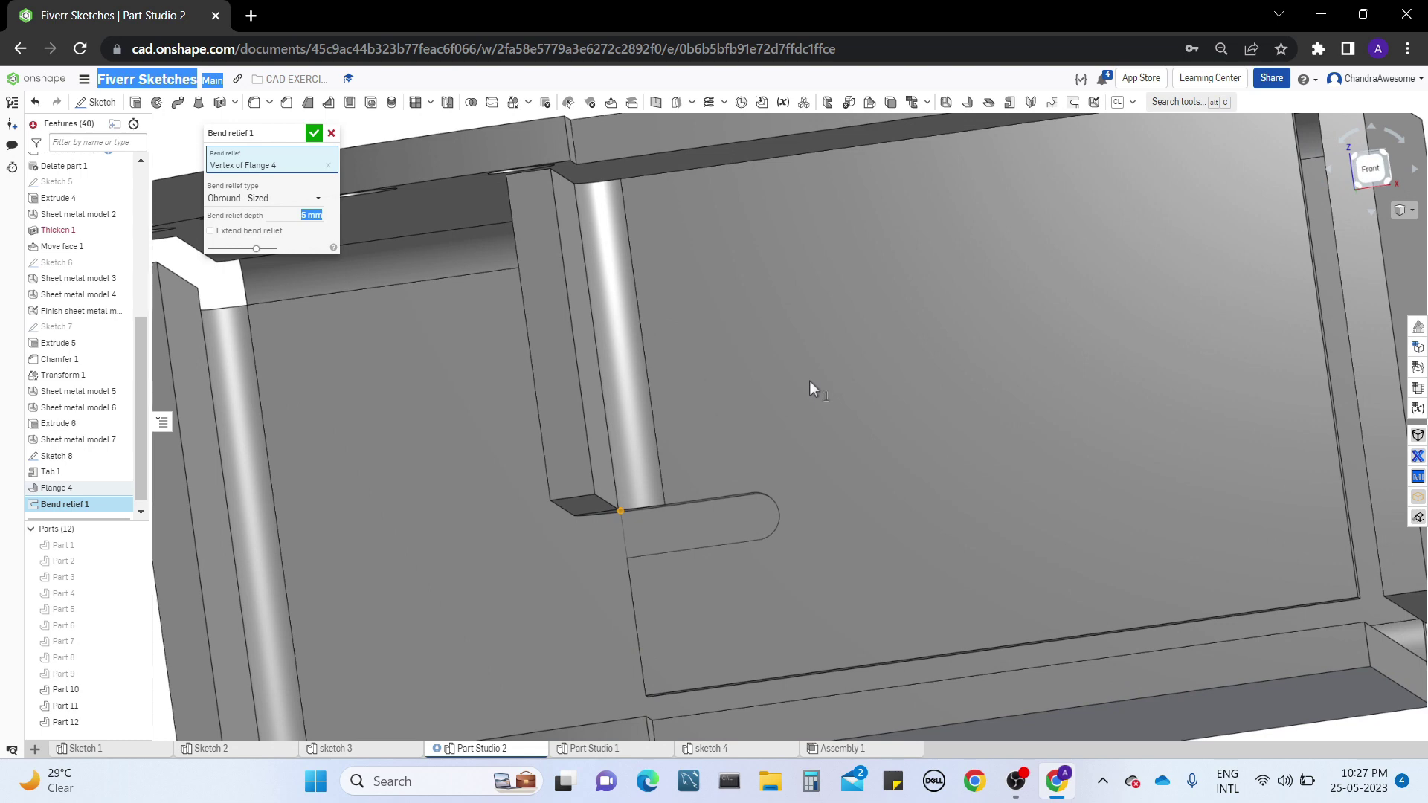
right_click_drag(805, 377, 799, 349)
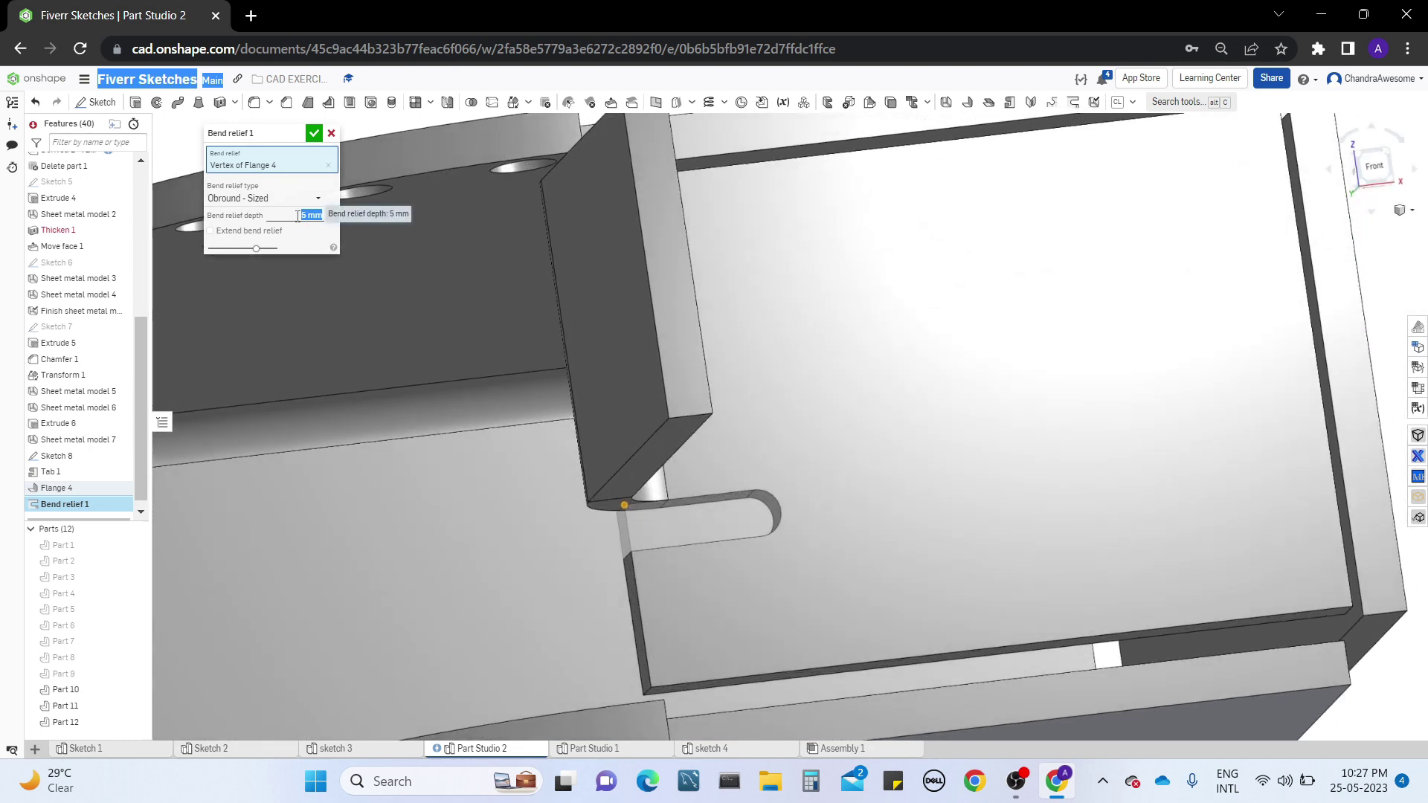
key("Return")
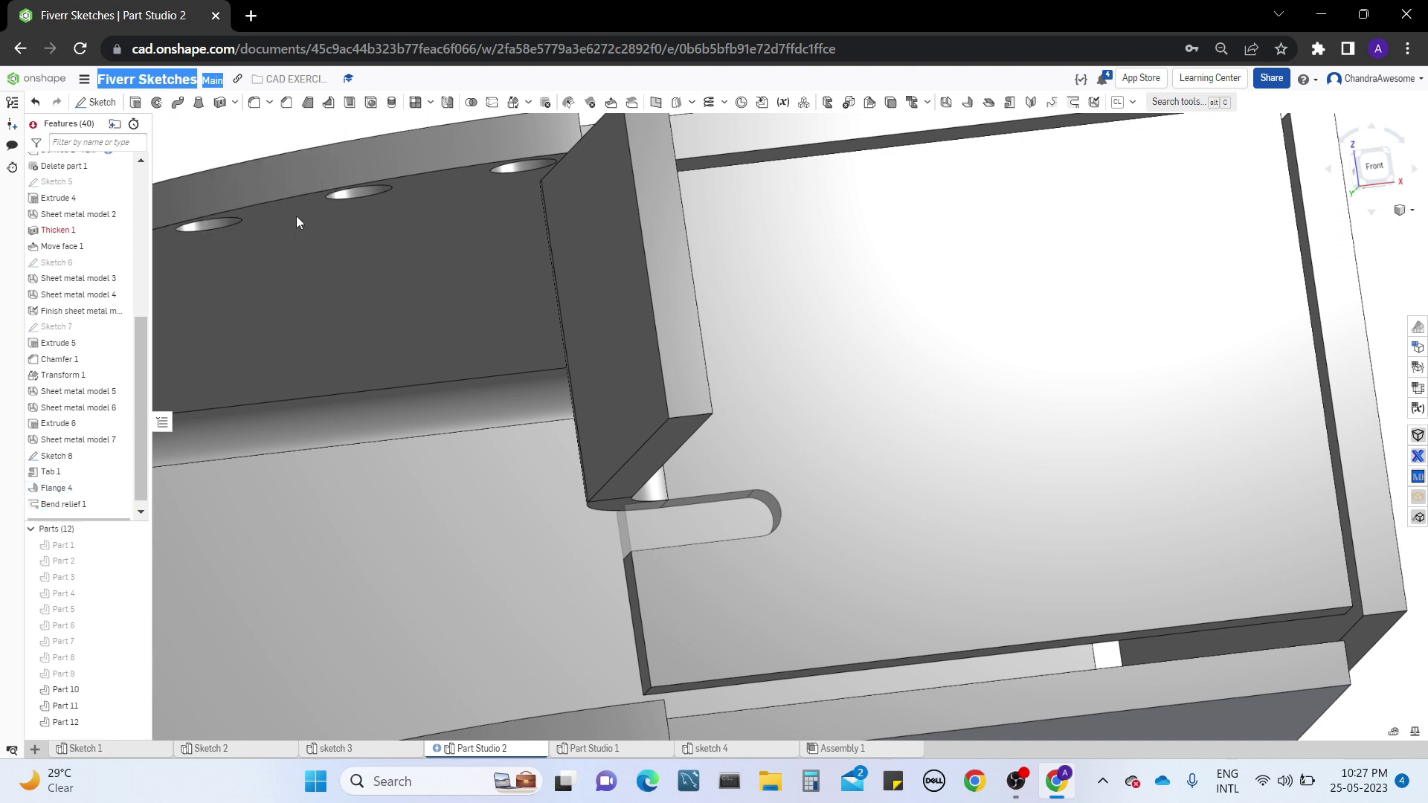
Reopen the bend relief for editing, test a depth of 2 mm, and set it back to 5 mm
right_click(64, 508)
left_click(82, 518)
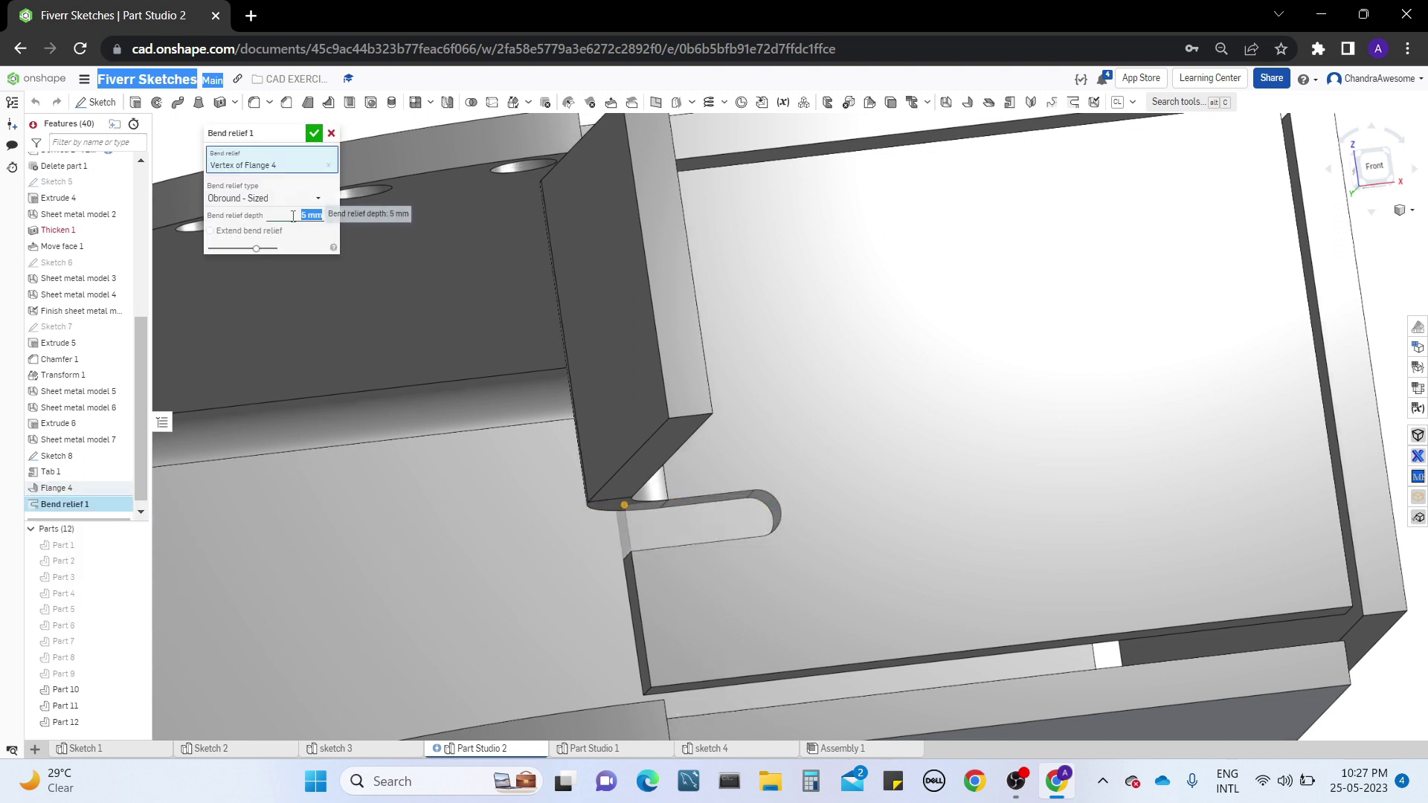
key("Down")
left_click(293, 215)
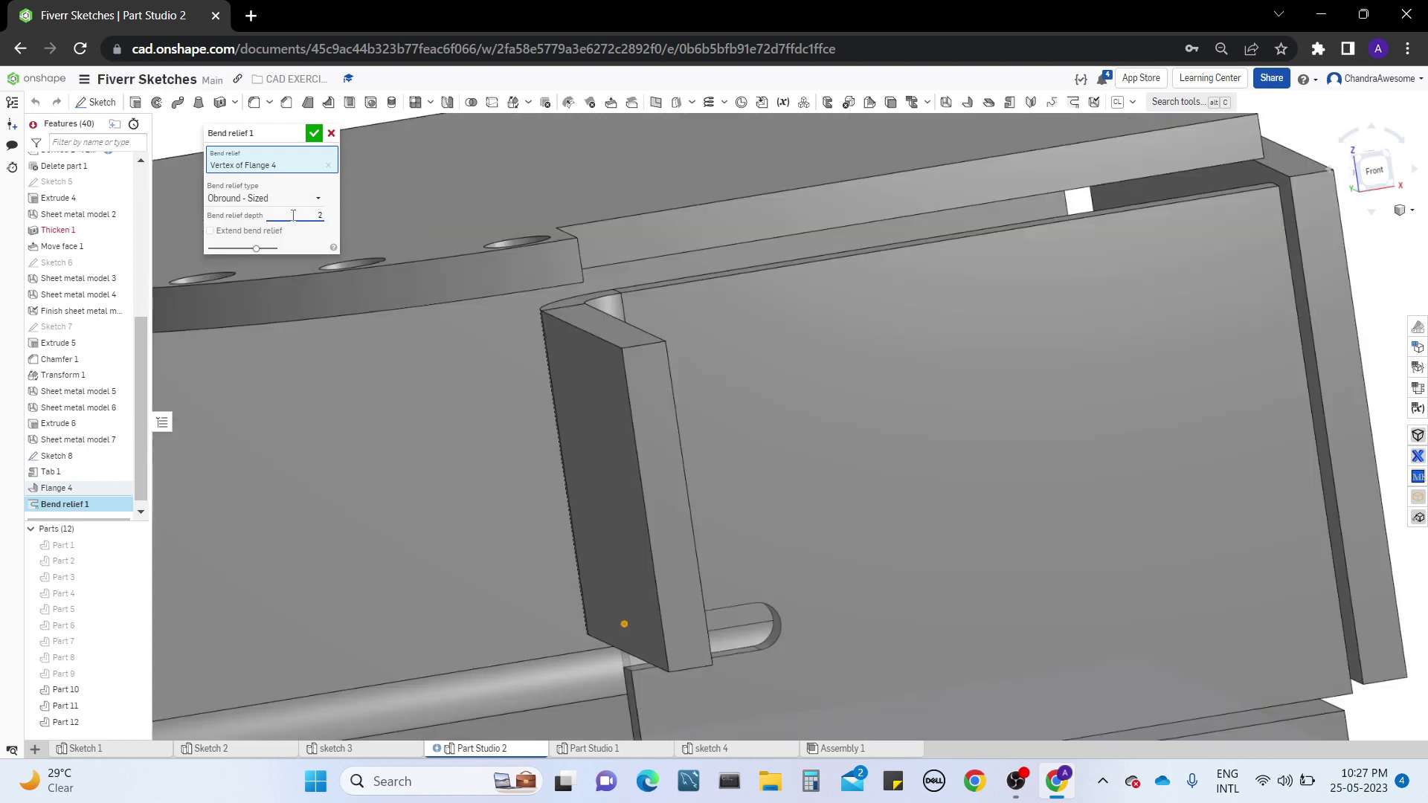
right_click_drag(806, 461, 769, 422)
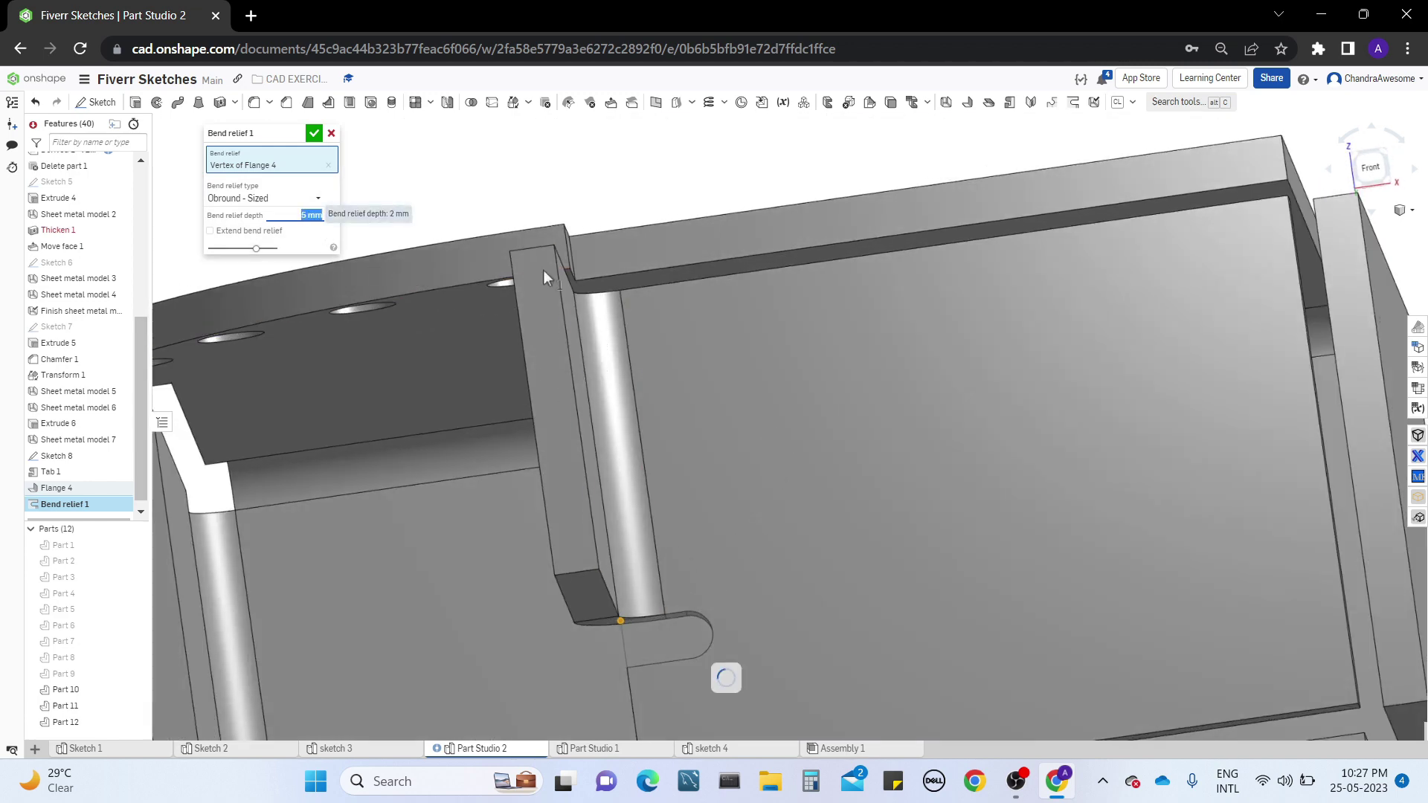
right_click_drag(515, 175, 531, 174)
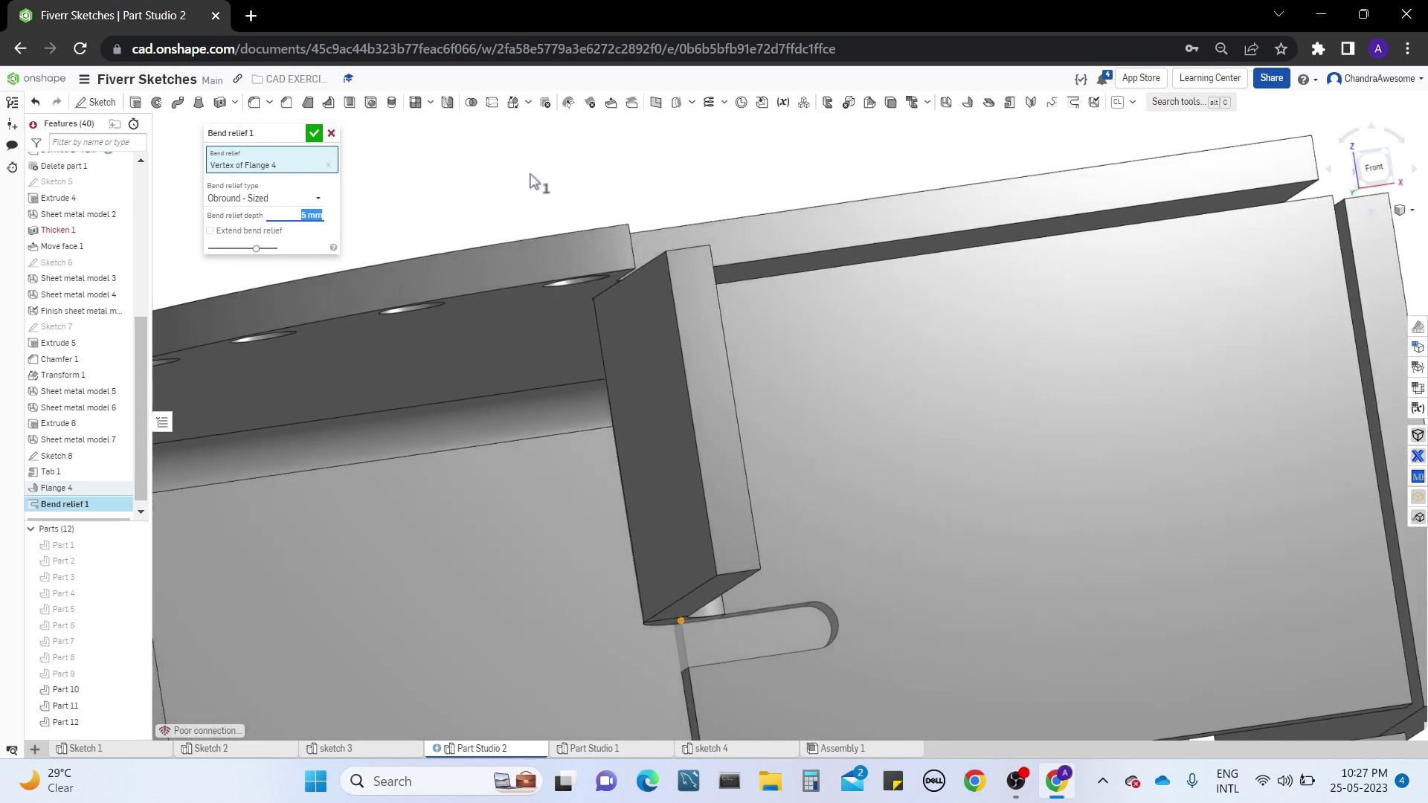
Try the Square - Sized, Rectangle - Scaled, Obround - Sized and Obround - Scaled types on the bend relief in turn
left_click(298, 198)
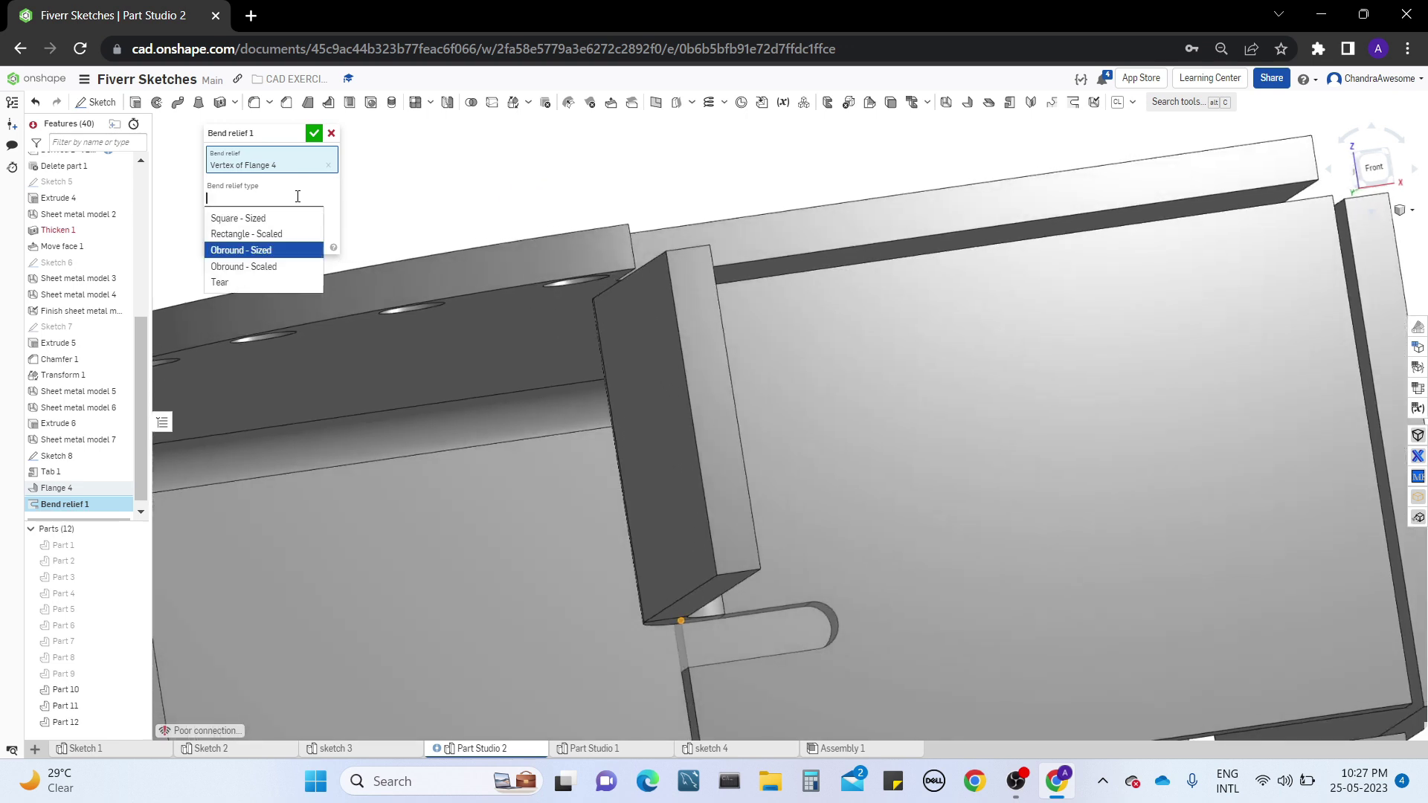
left_click(276, 219)
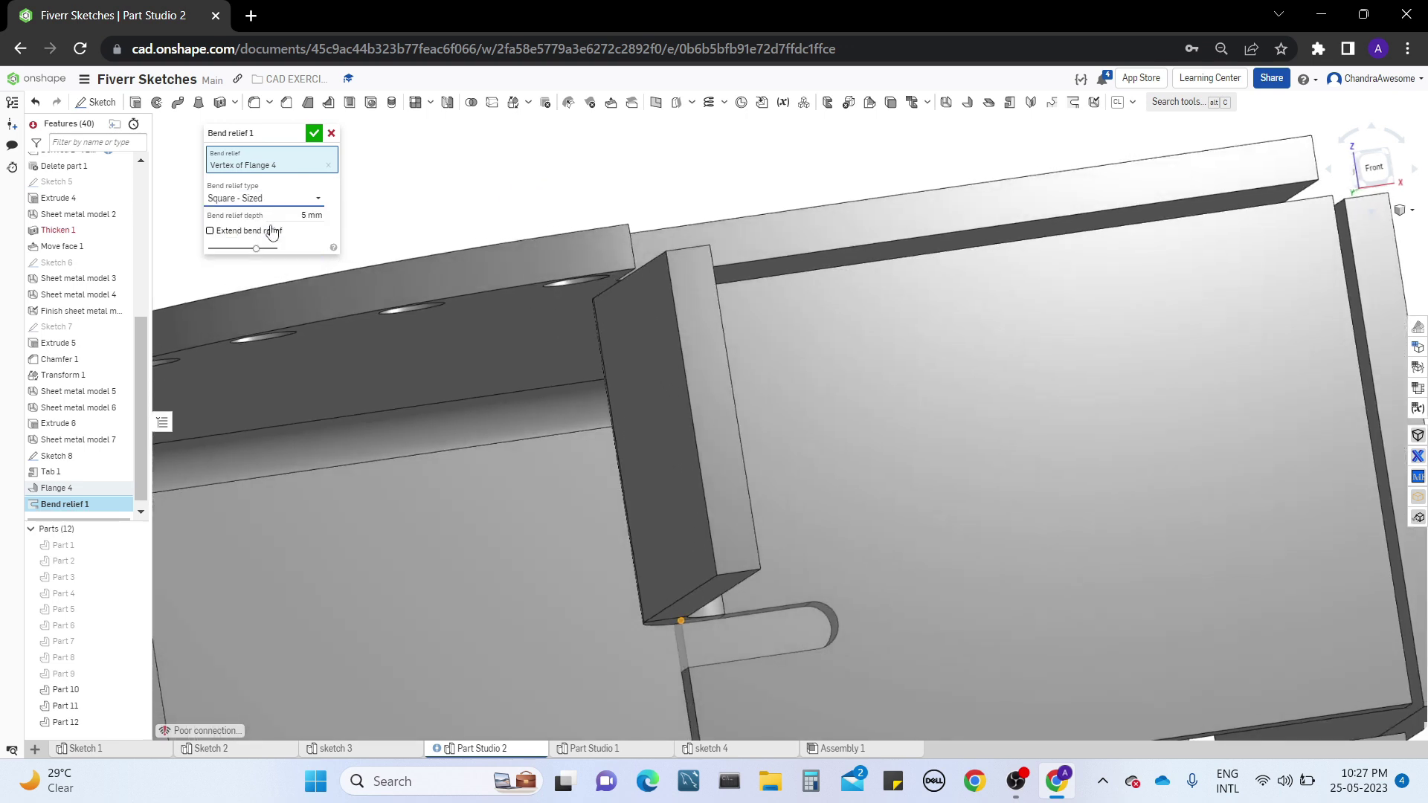
left_click(289, 197)
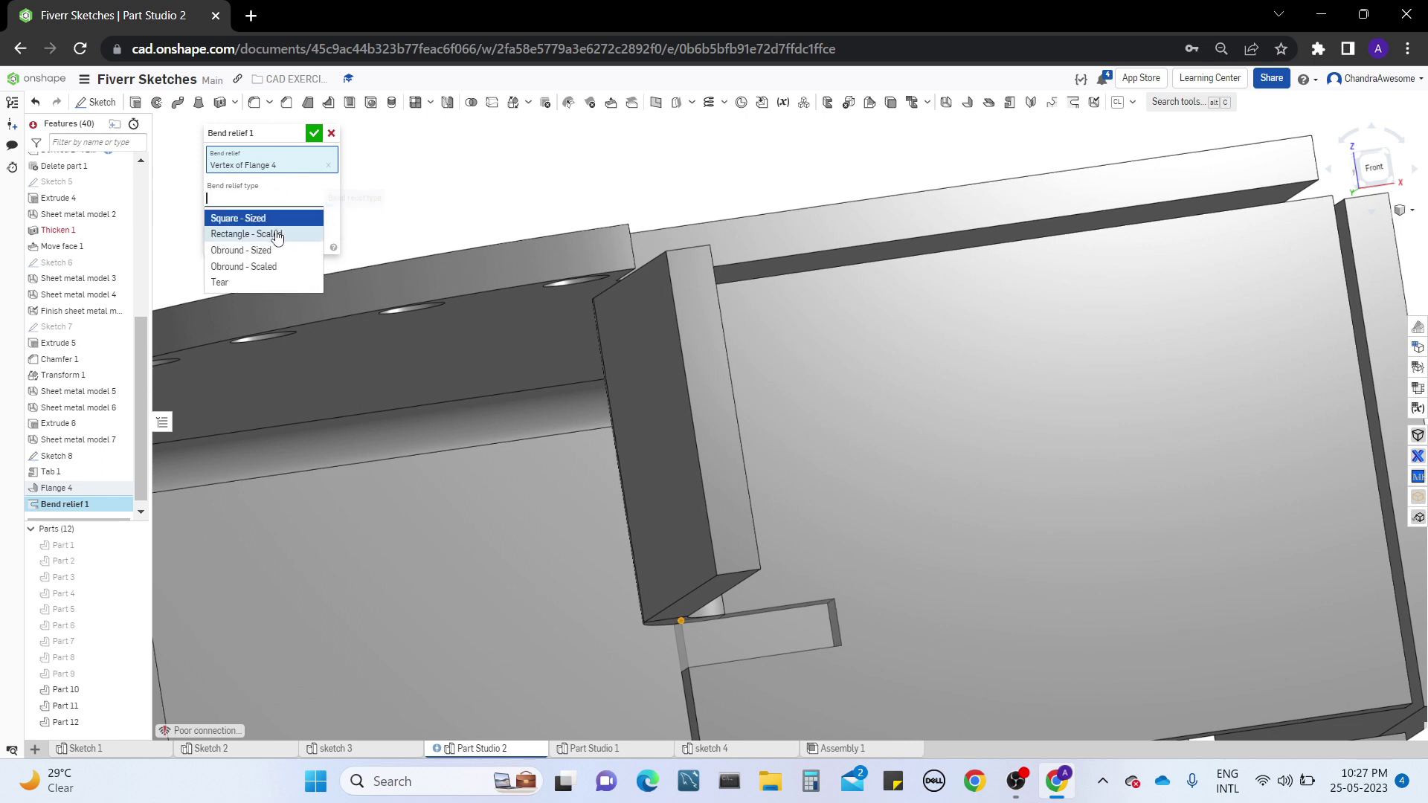
left_click(271, 233)
left_click(296, 198)
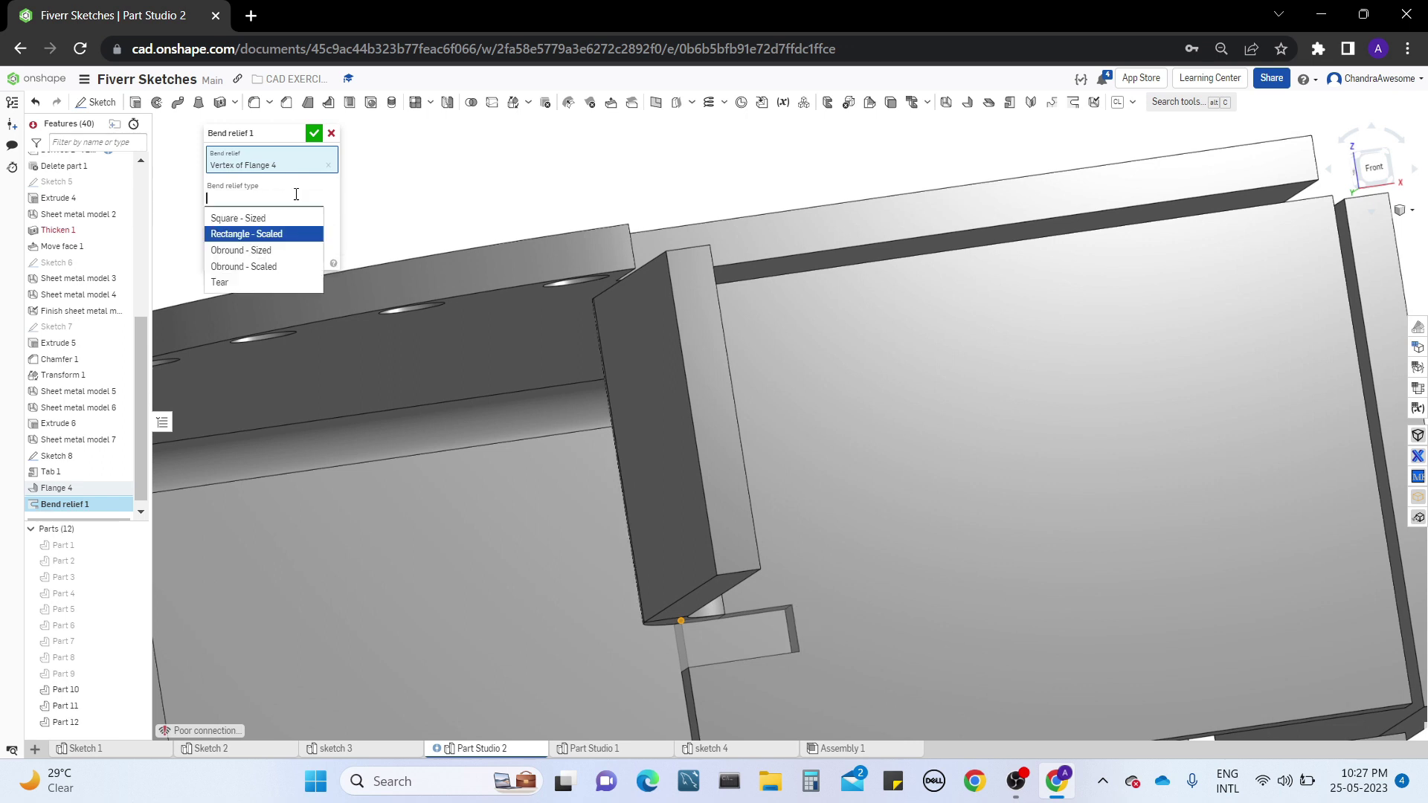
left_click(290, 251)
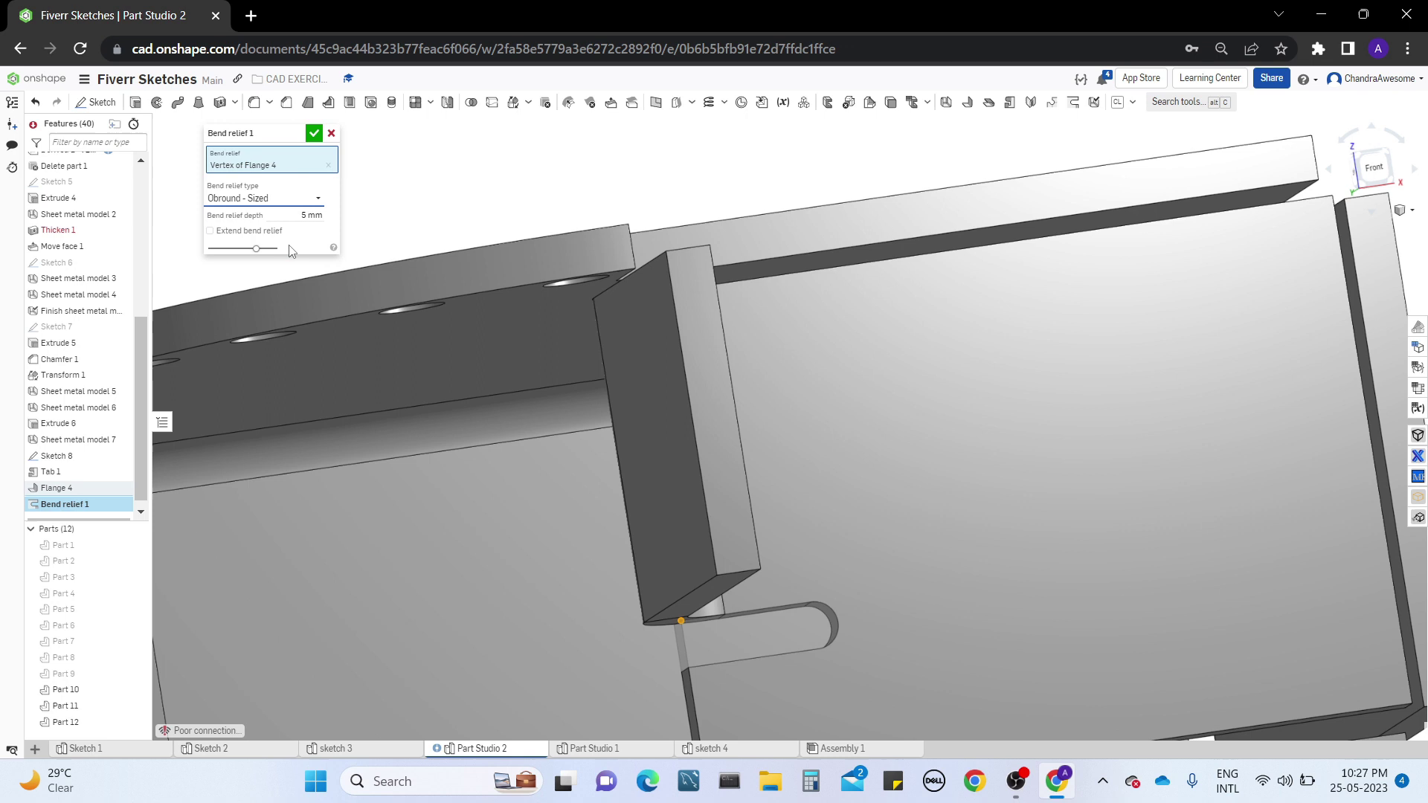
left_click(313, 198)
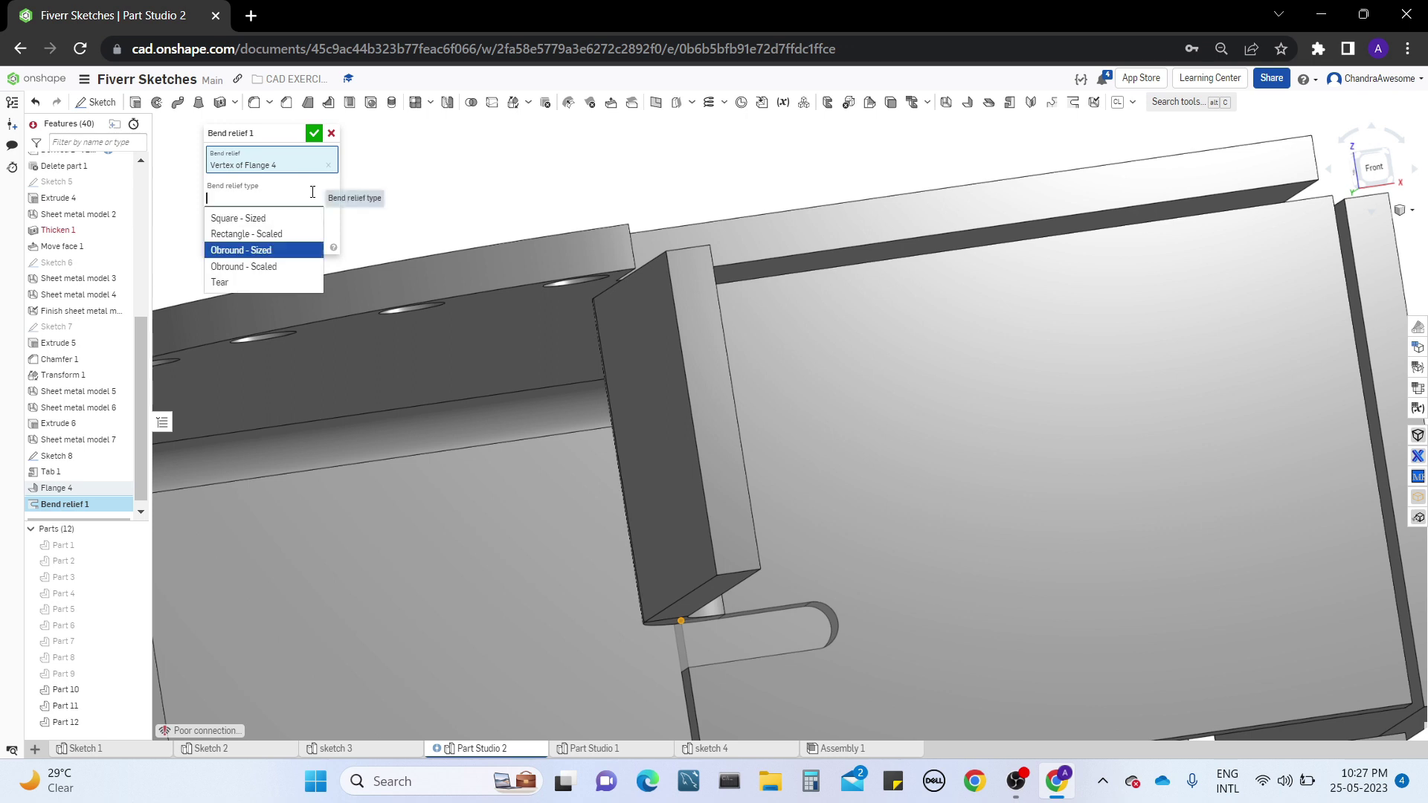
left_click(305, 267)
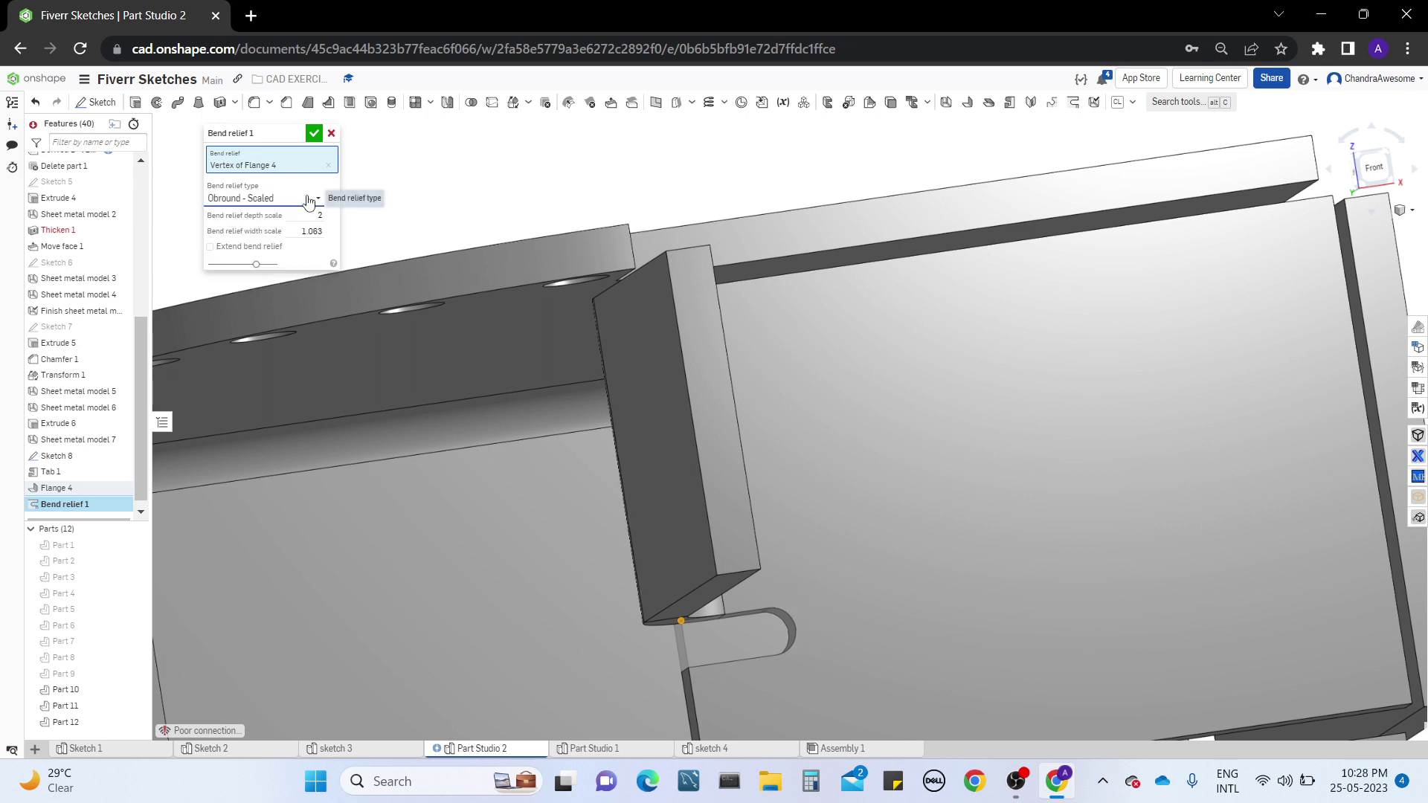
Set the bend relief type to Tear and inspect the corner at the flange's end
left_click(308, 197)
left_click(294, 280)
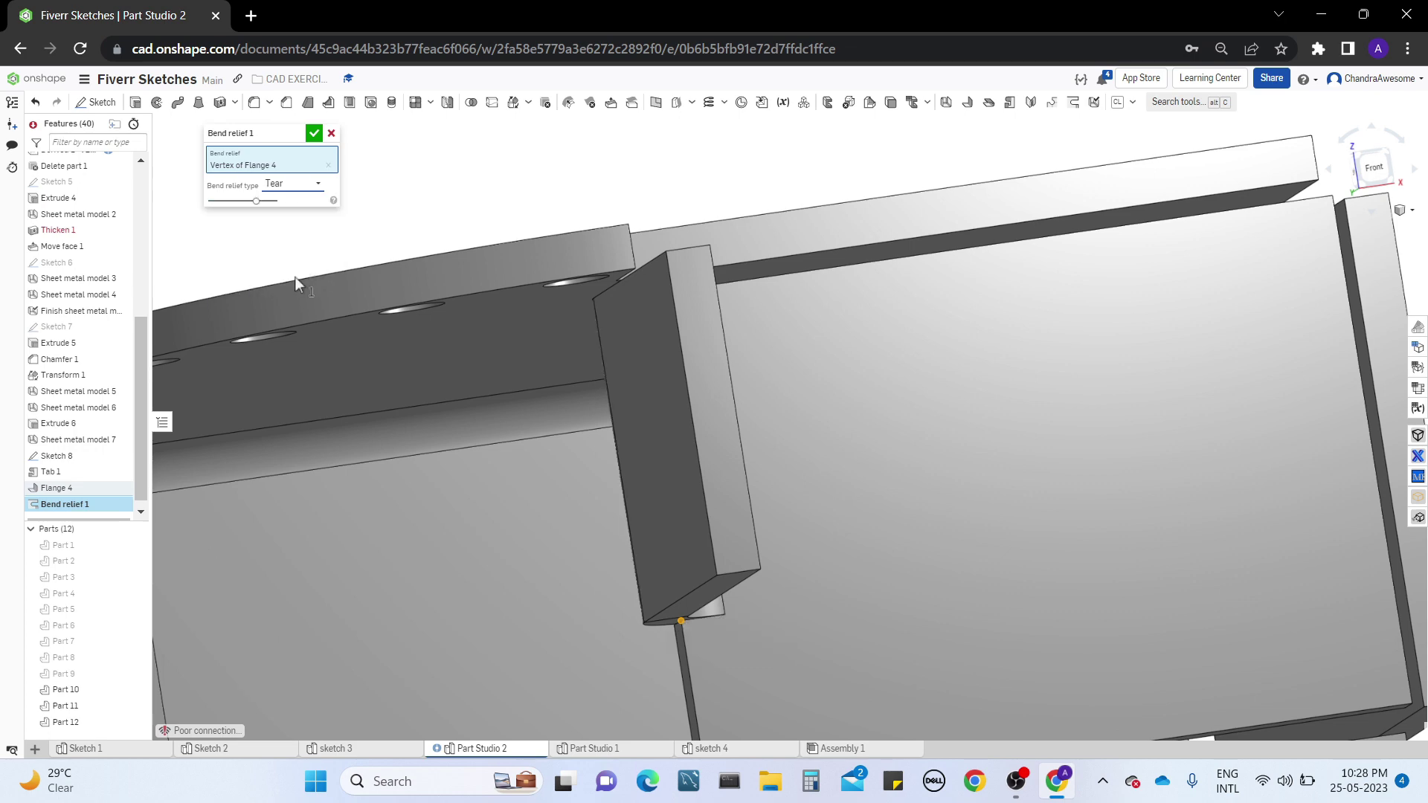
right_click_drag(900, 683, 678, 515)
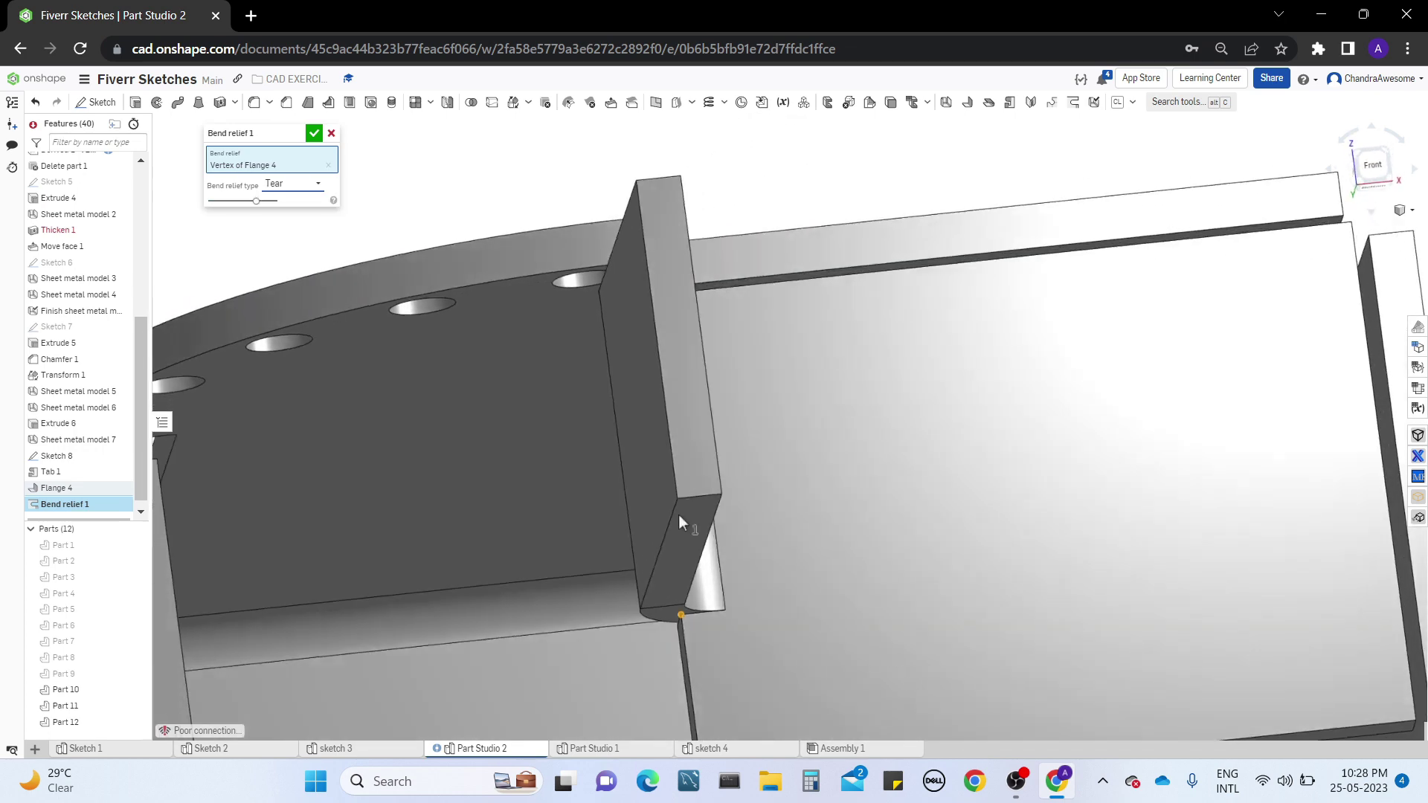
Set the bend relief type to Obround - Sized with Extend bend relief enabled, and accept the feature
left_click(318, 192)
left_click(297, 235)
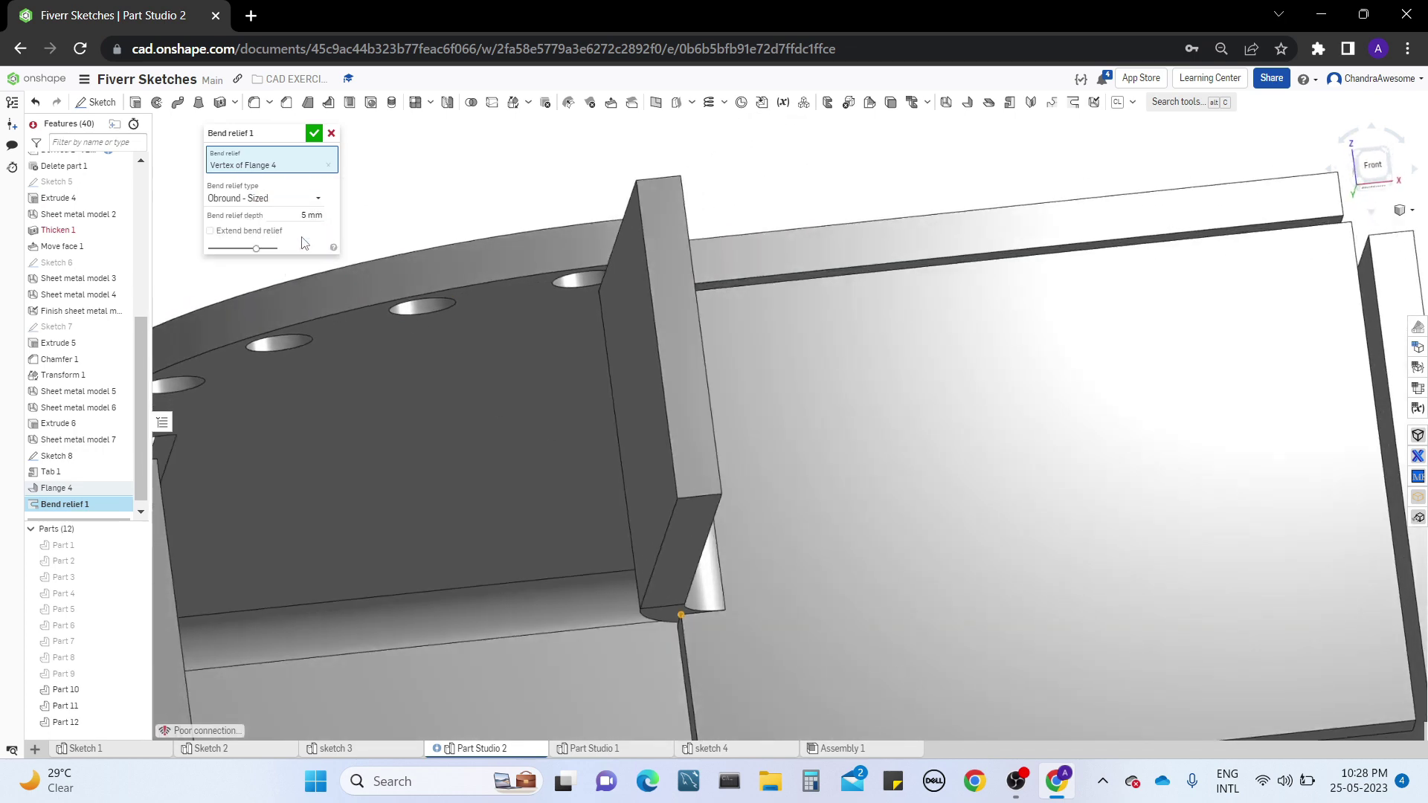
left_click(249, 237)
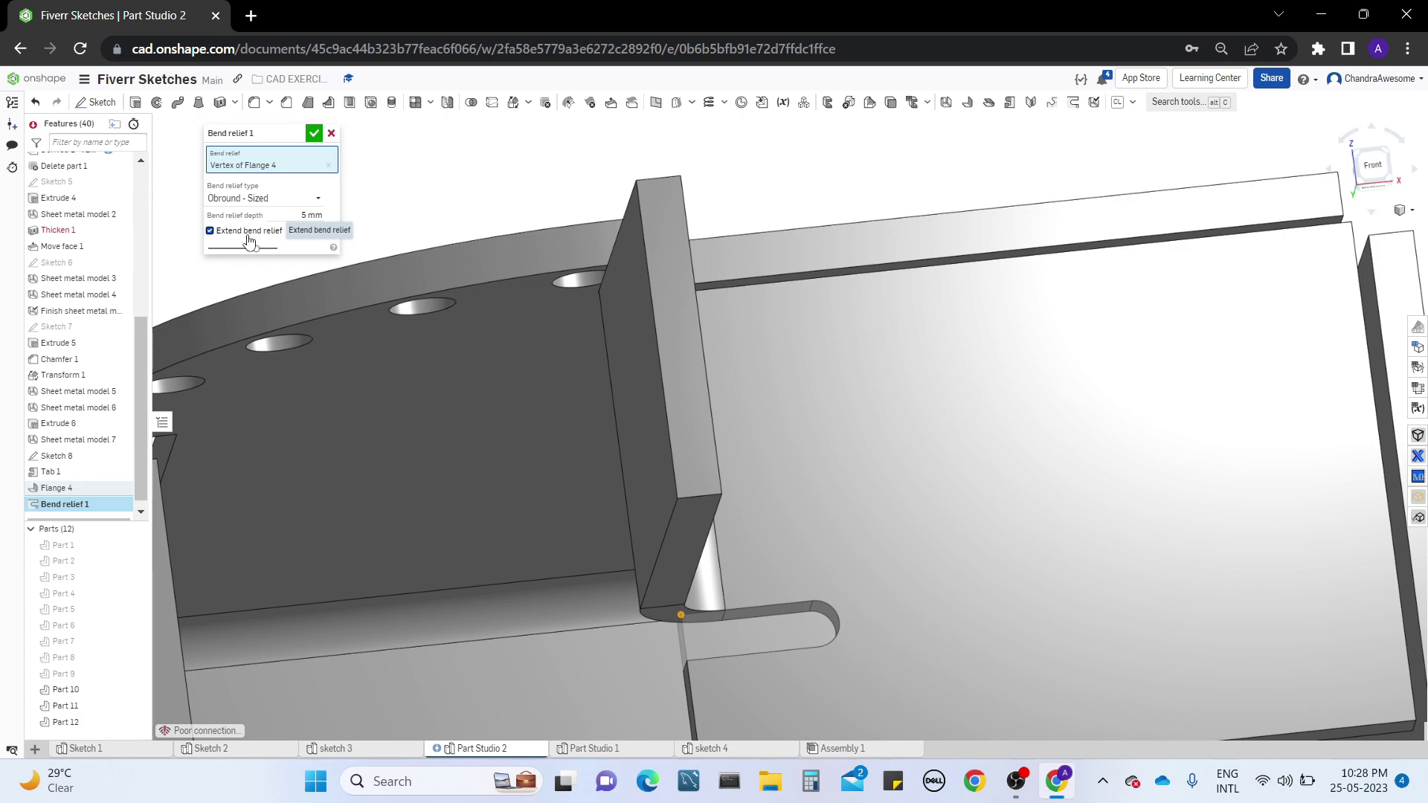
right_click_drag(703, 386, 744, 349)
middle_click_drag(421, 170, 421, 270)
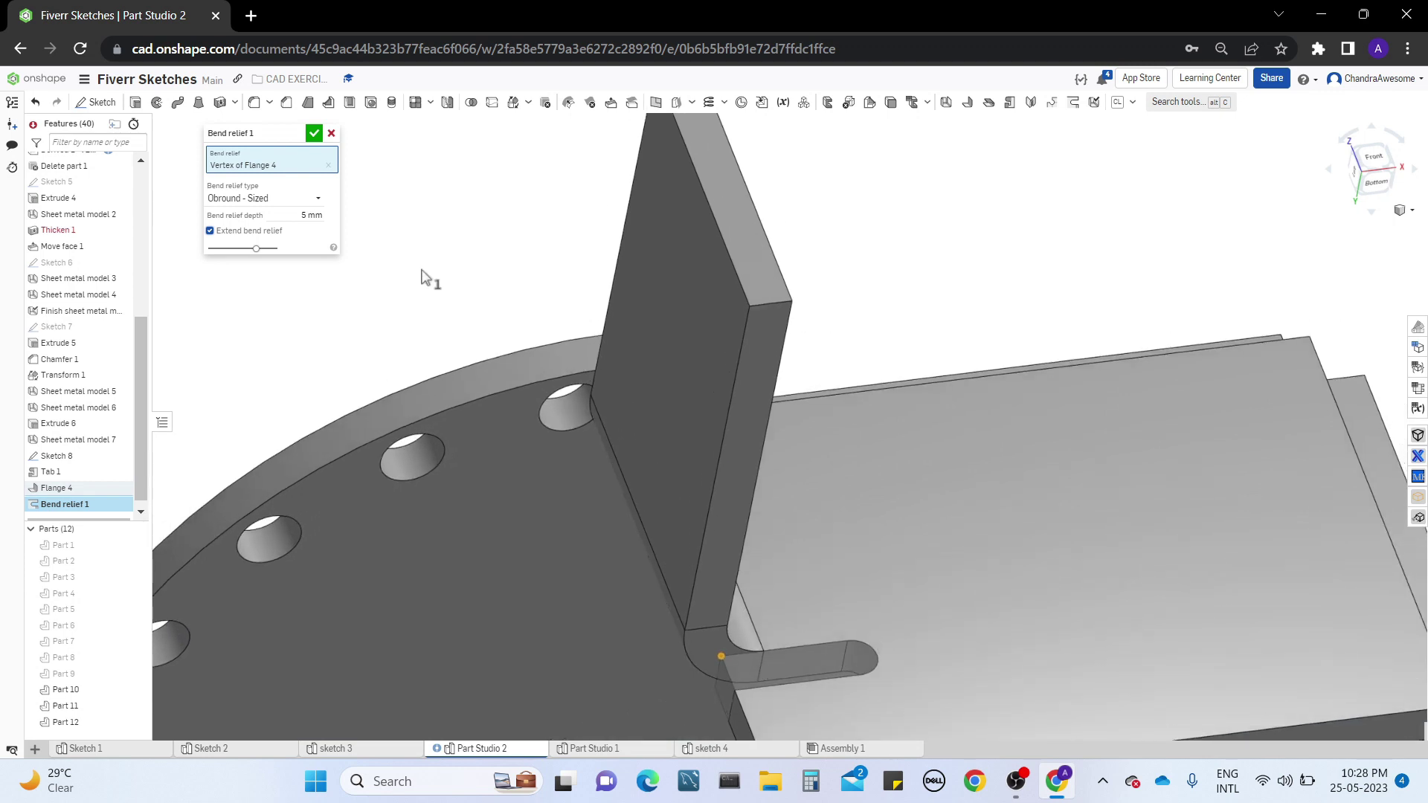
left_click(315, 134)
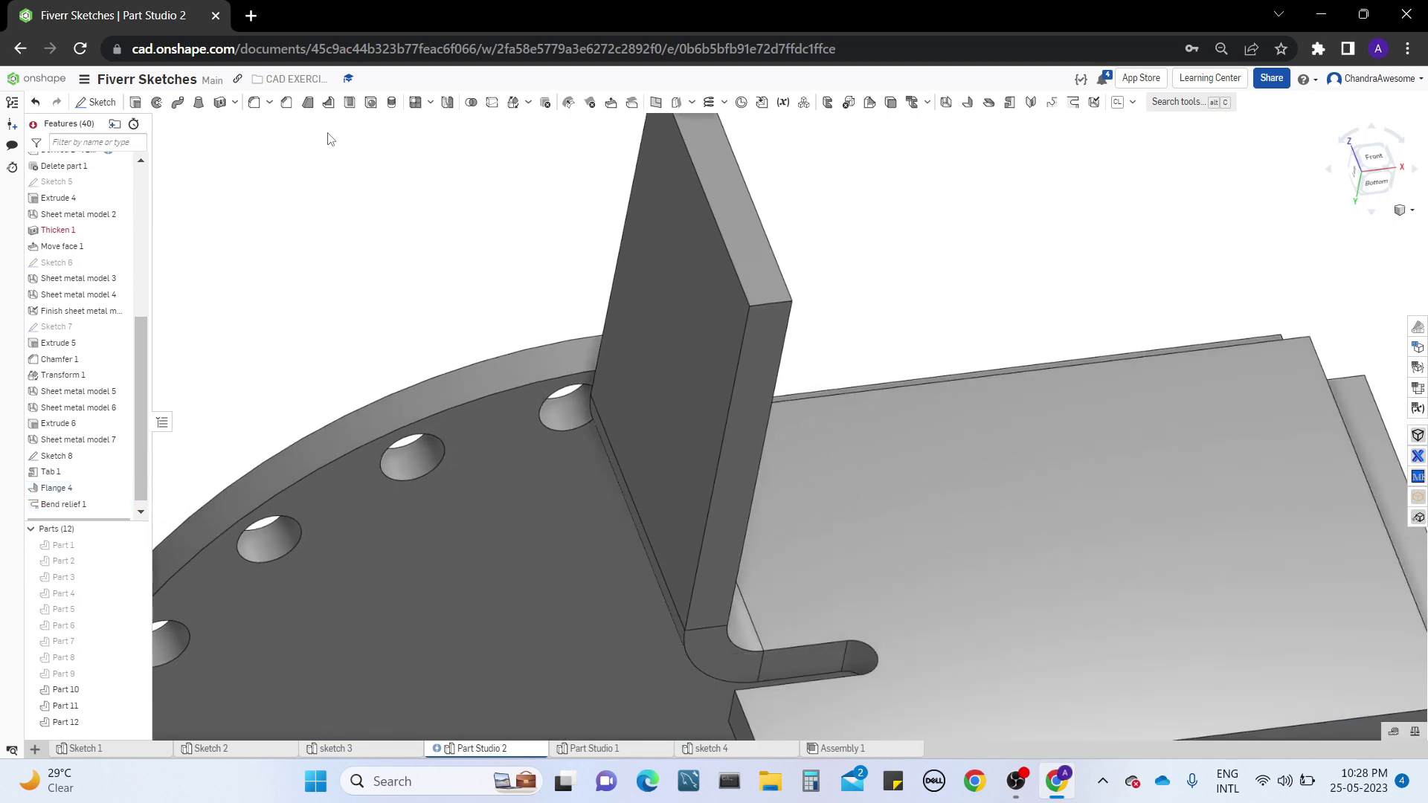
Examine the extended relief slot beside the partial flange and the neighbouring wall gaps from several angles
right_click_drag(979, 466, 983, 341)
scroll(1002, 473, "down", 5)
scroll(983, 344, "up", 3)
right_click_drag(1023, 417, 861, 431)
scroll(860, 427, "down", 3)
right_click_drag(784, 477, 730, 521)
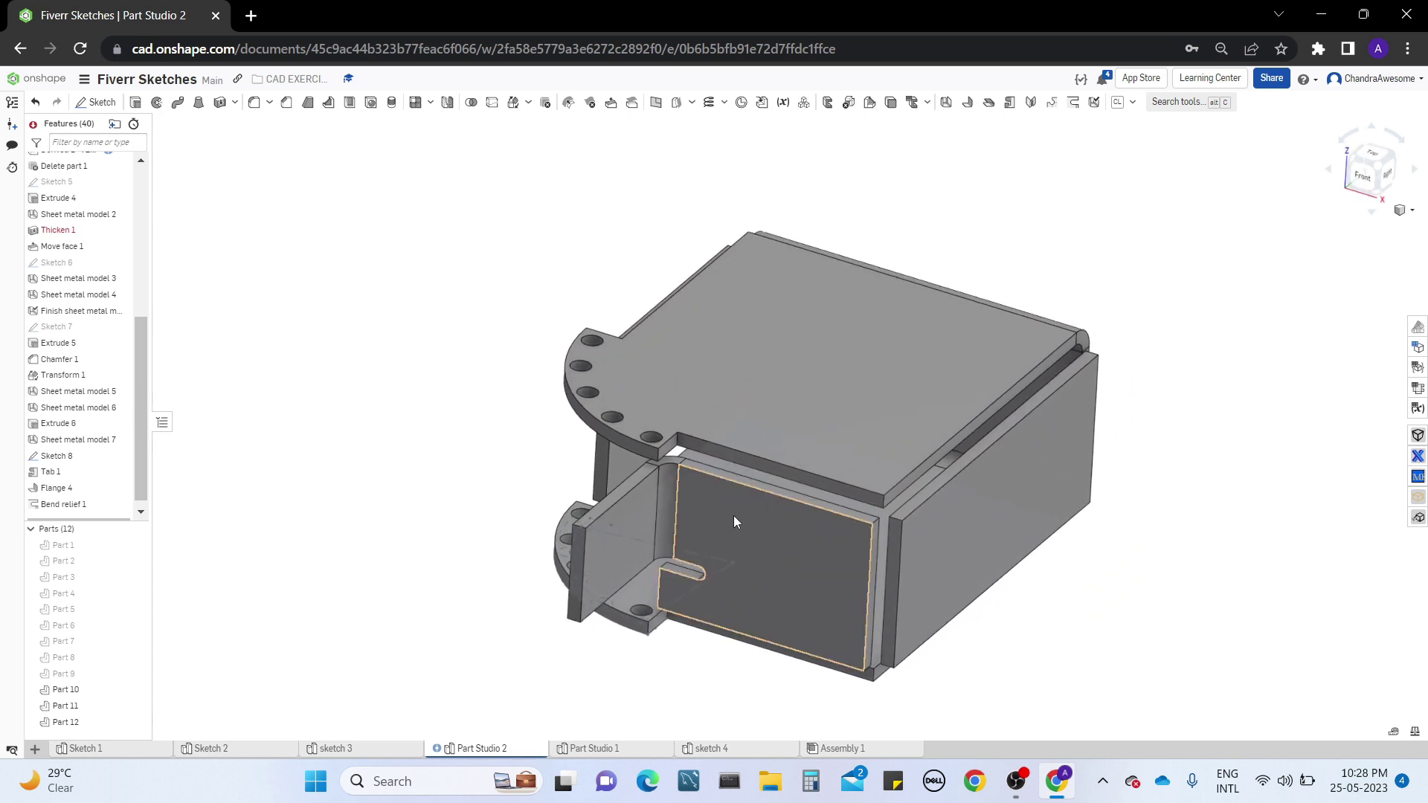
scroll(733, 515, "up", 3)
middle_click_drag(734, 515, 749, 423)
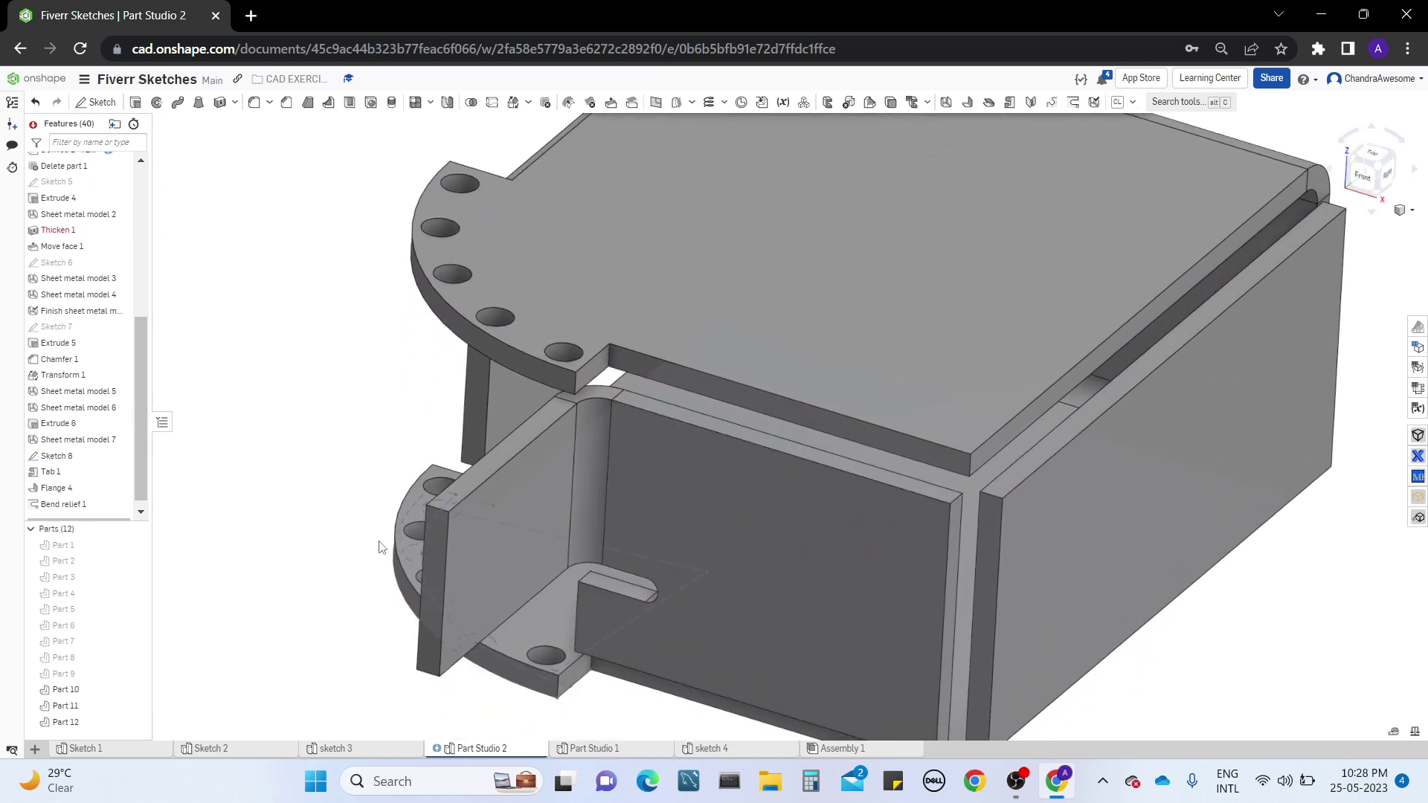
scroll(670, 446, "down", 2)
scroll(982, 417, "up", 4)
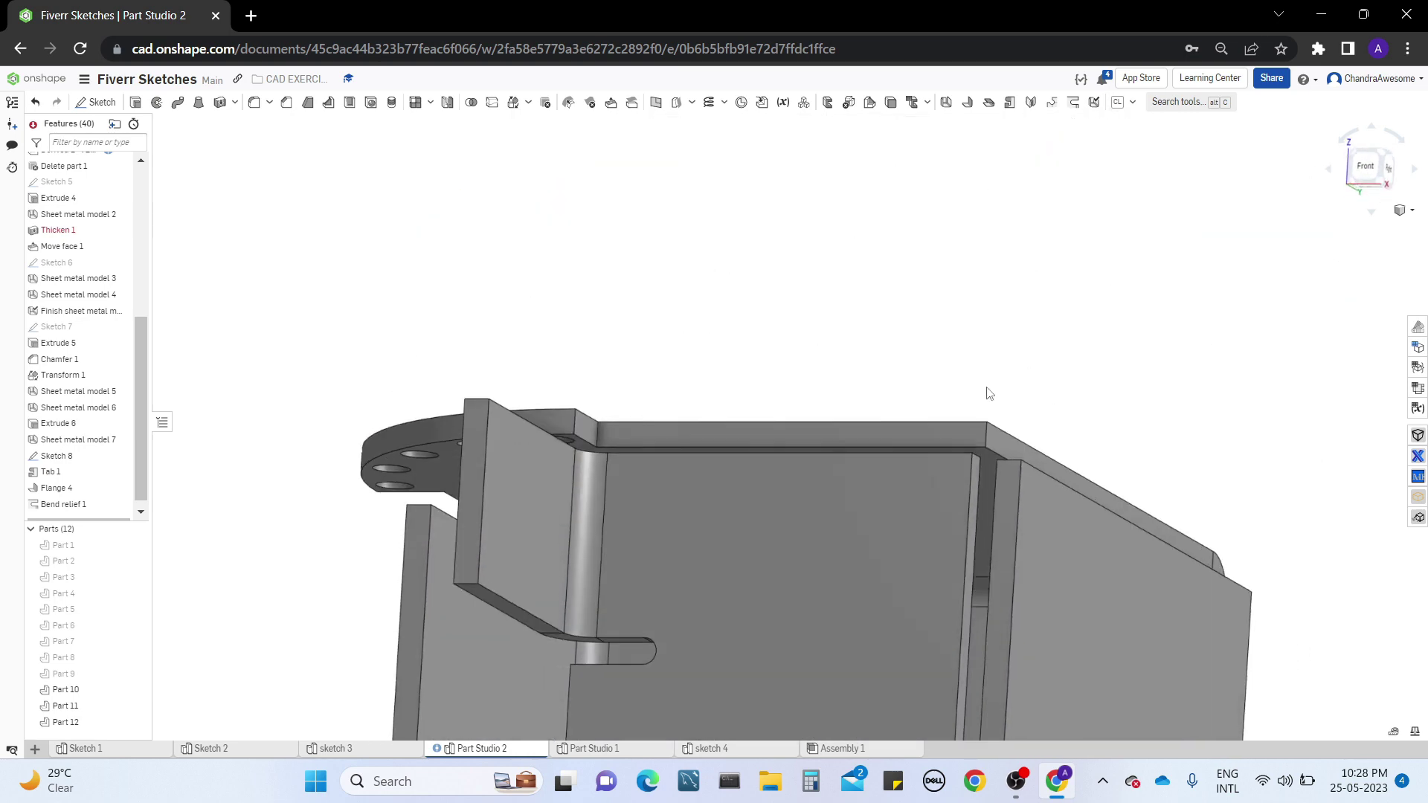
scroll(985, 439, "down", 2)
right_click_drag(984, 438, 852, 542)
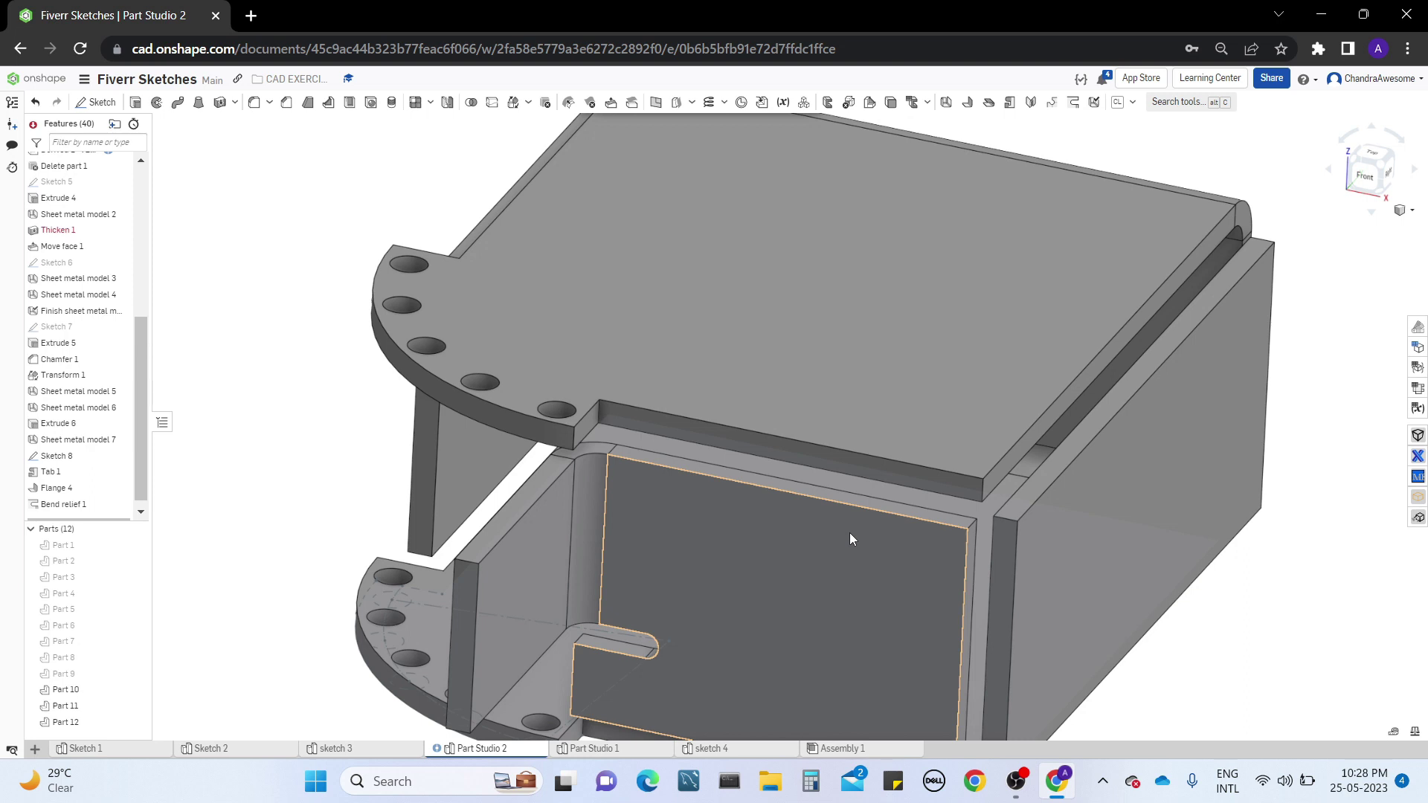
scroll(1056, 431, "up", 5)
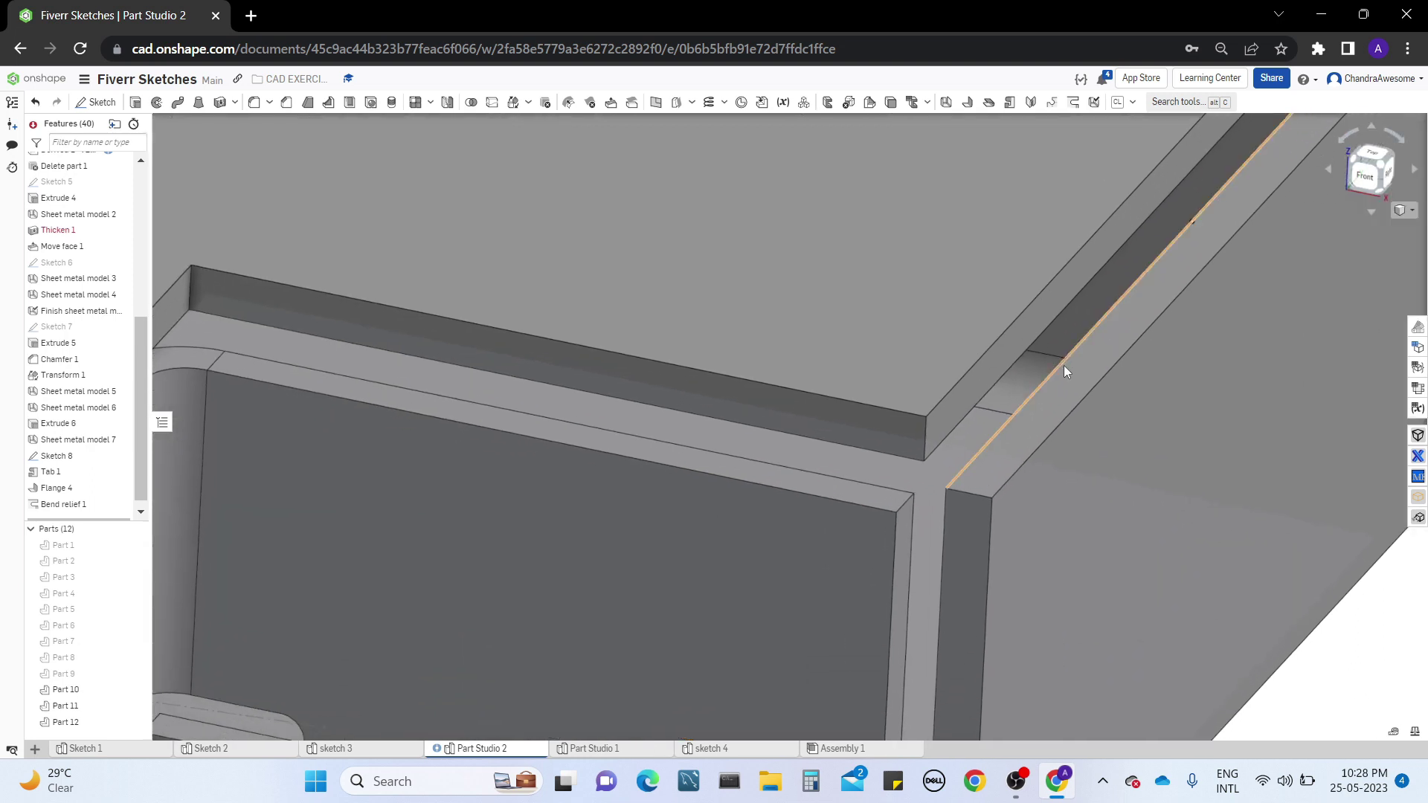
scroll(1064, 364, "down", 10)
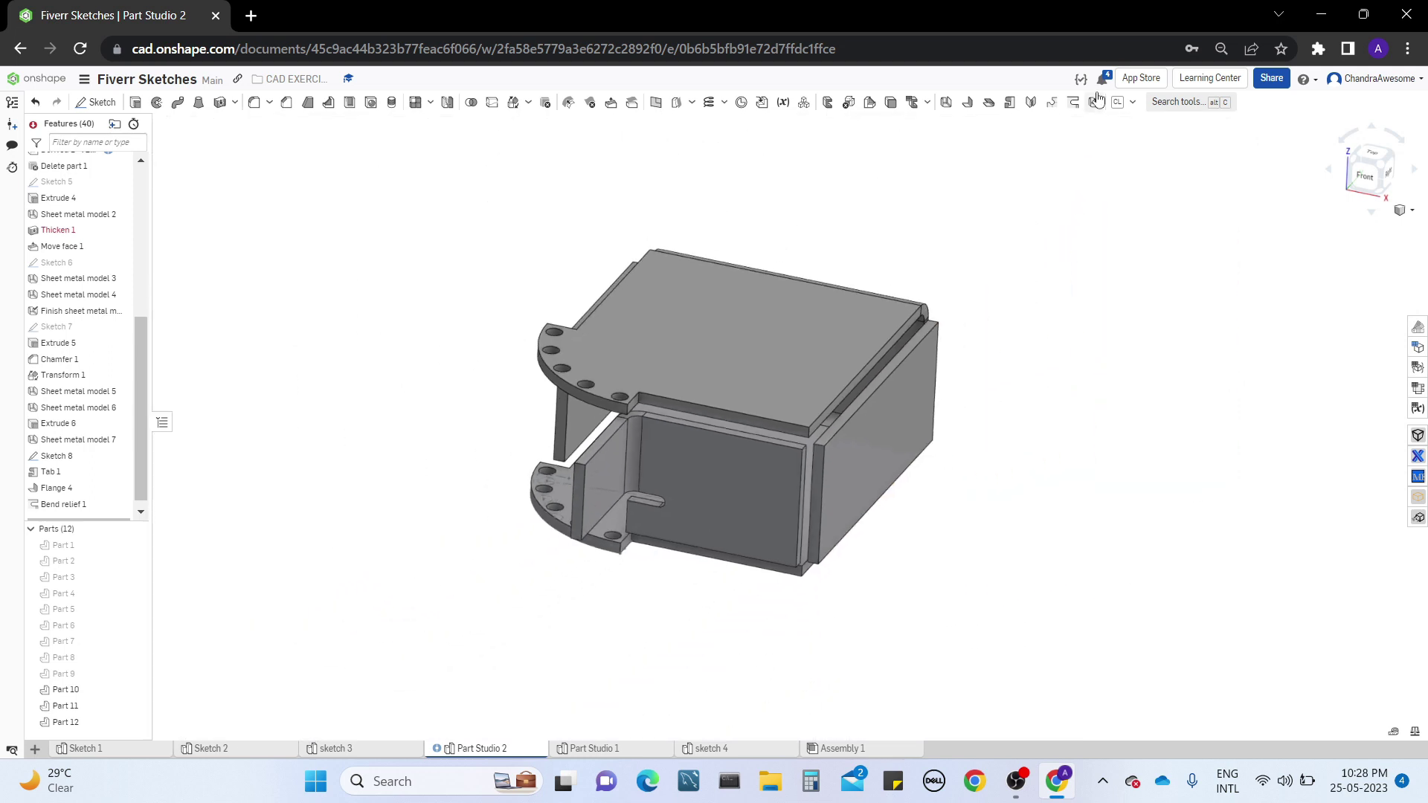
left_click(1096, 102)
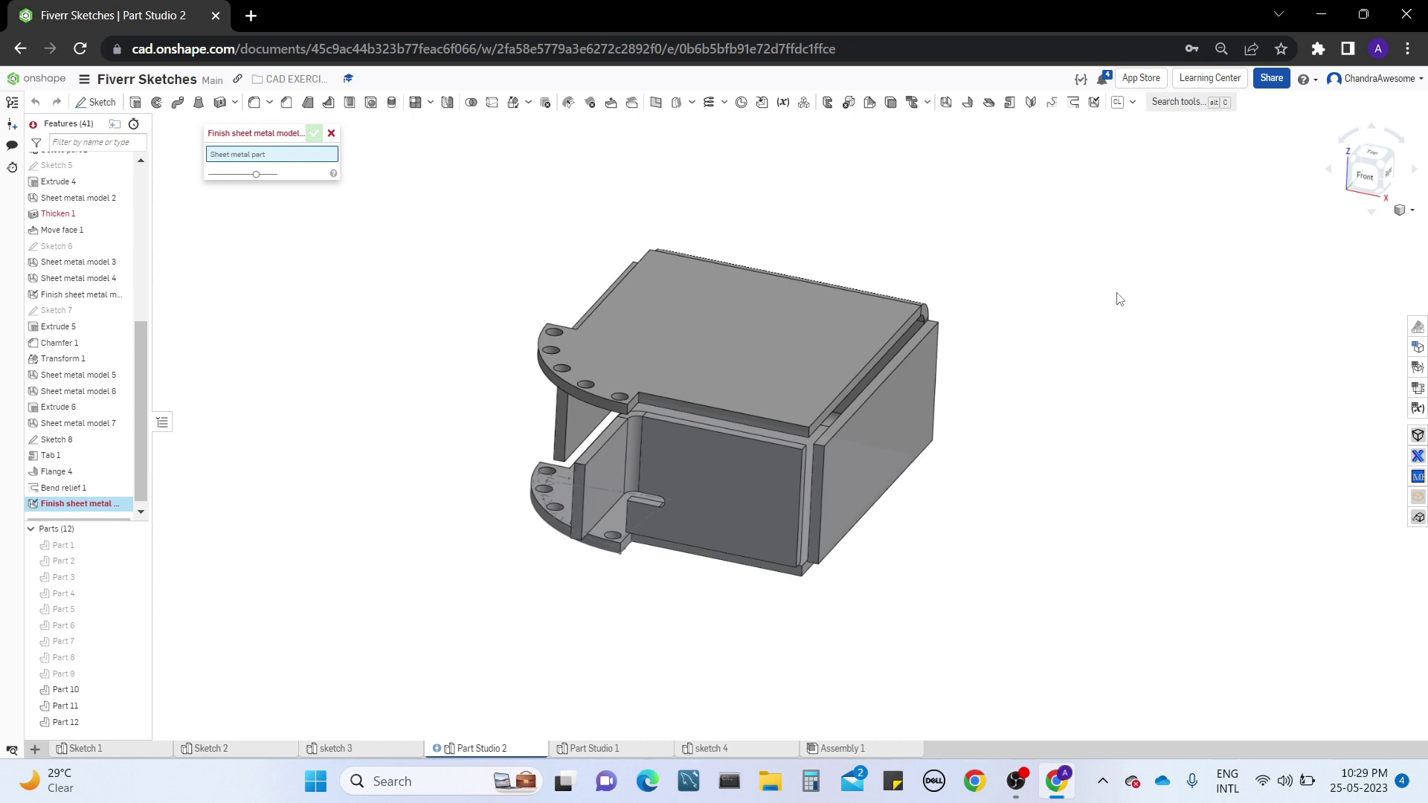
left_click(332, 134)
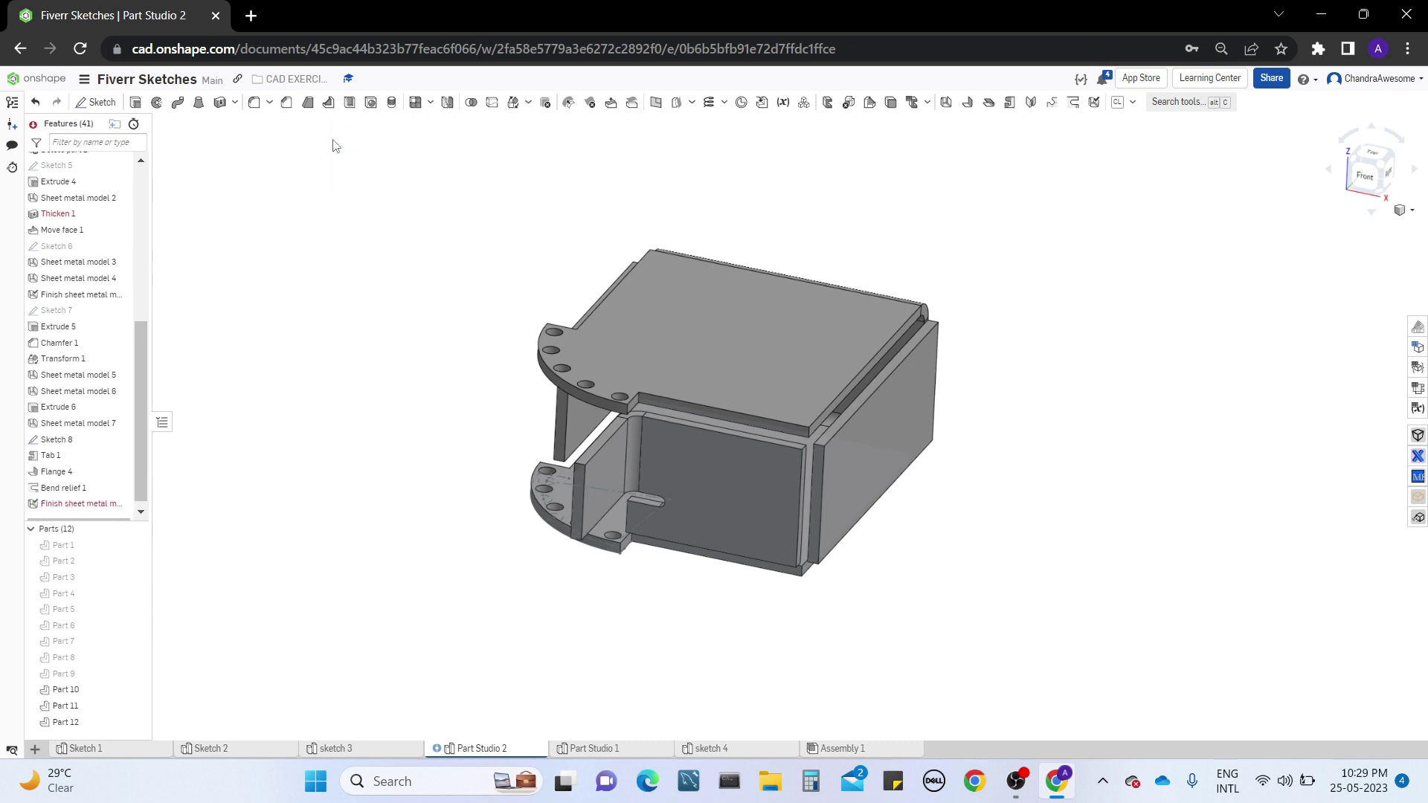
left_click(286, 102)
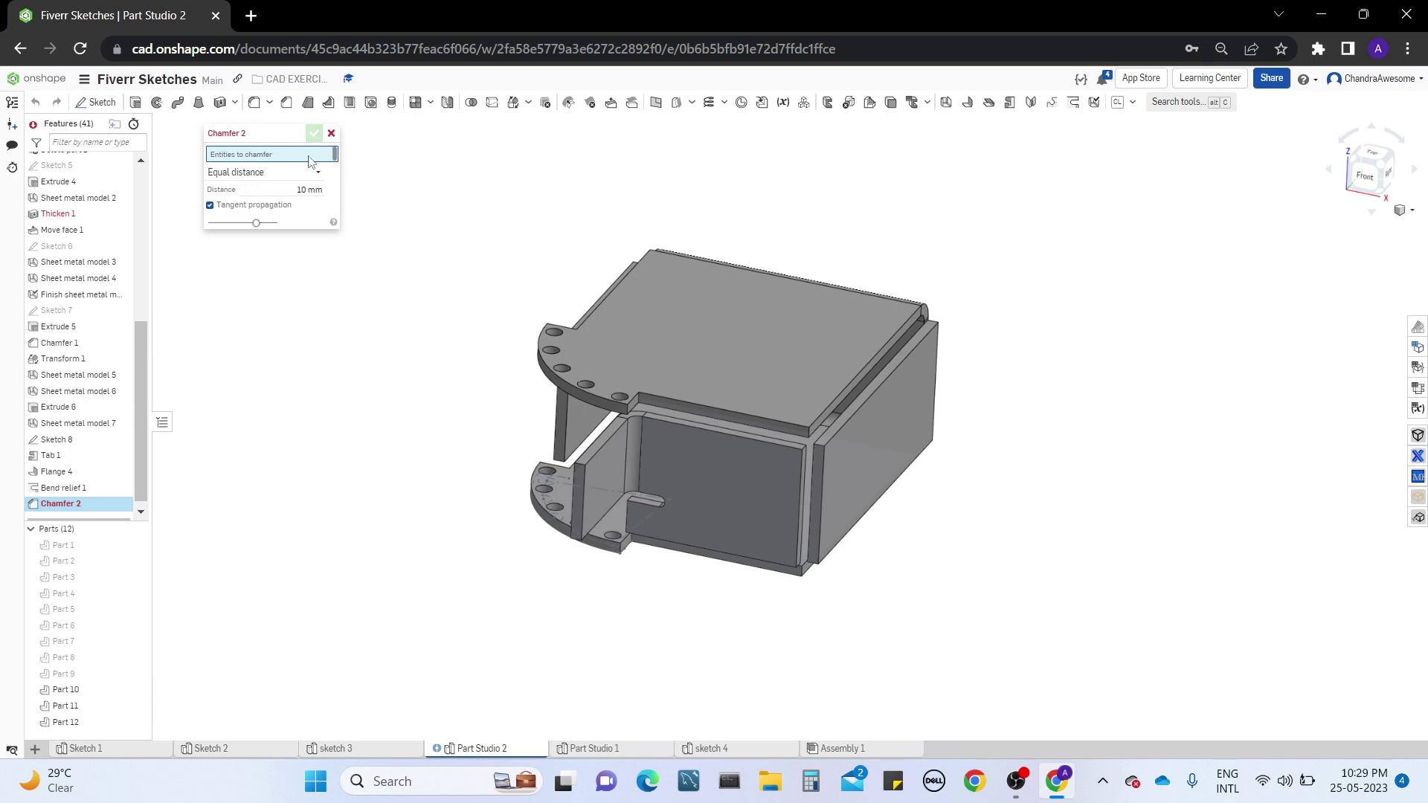
left_click(331, 133)
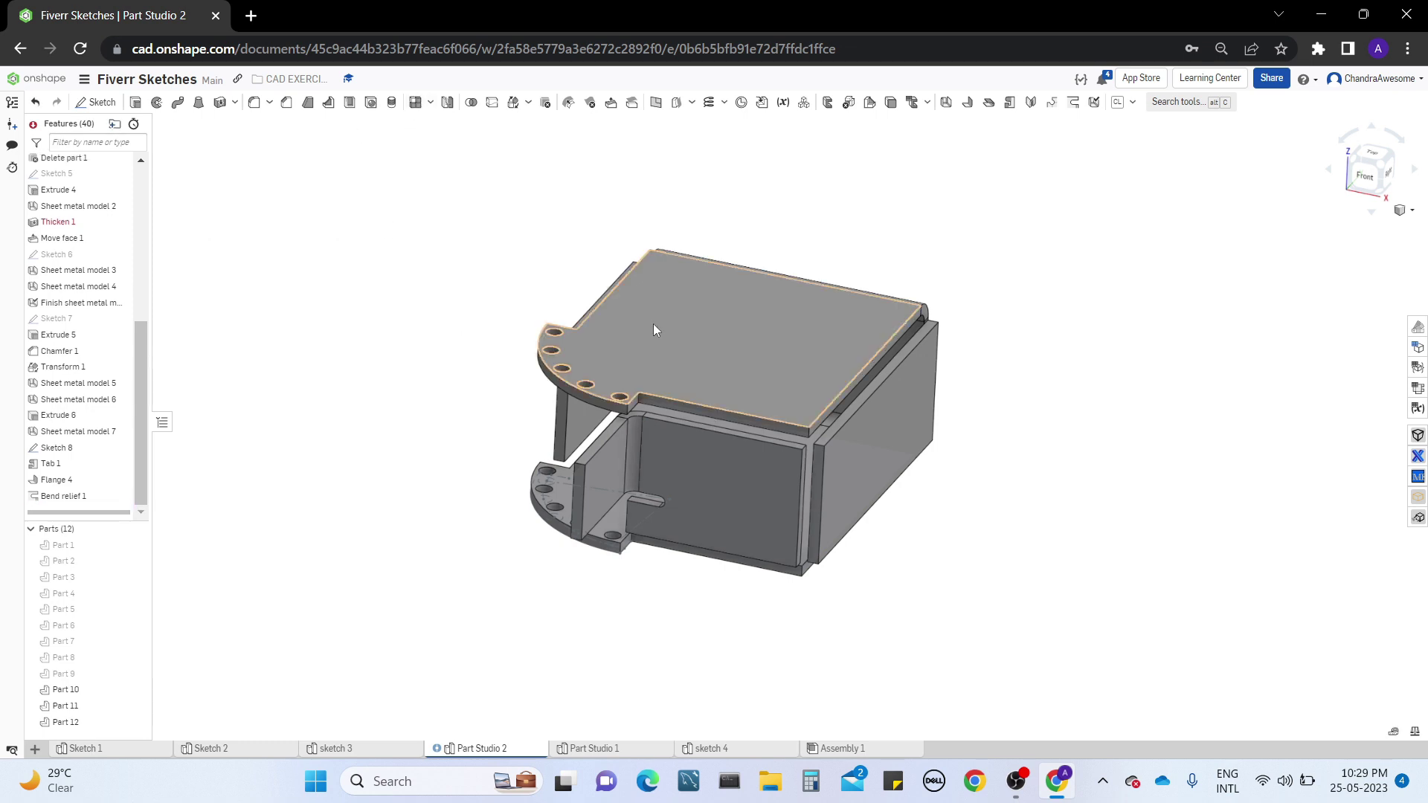
left_click(474, 108)
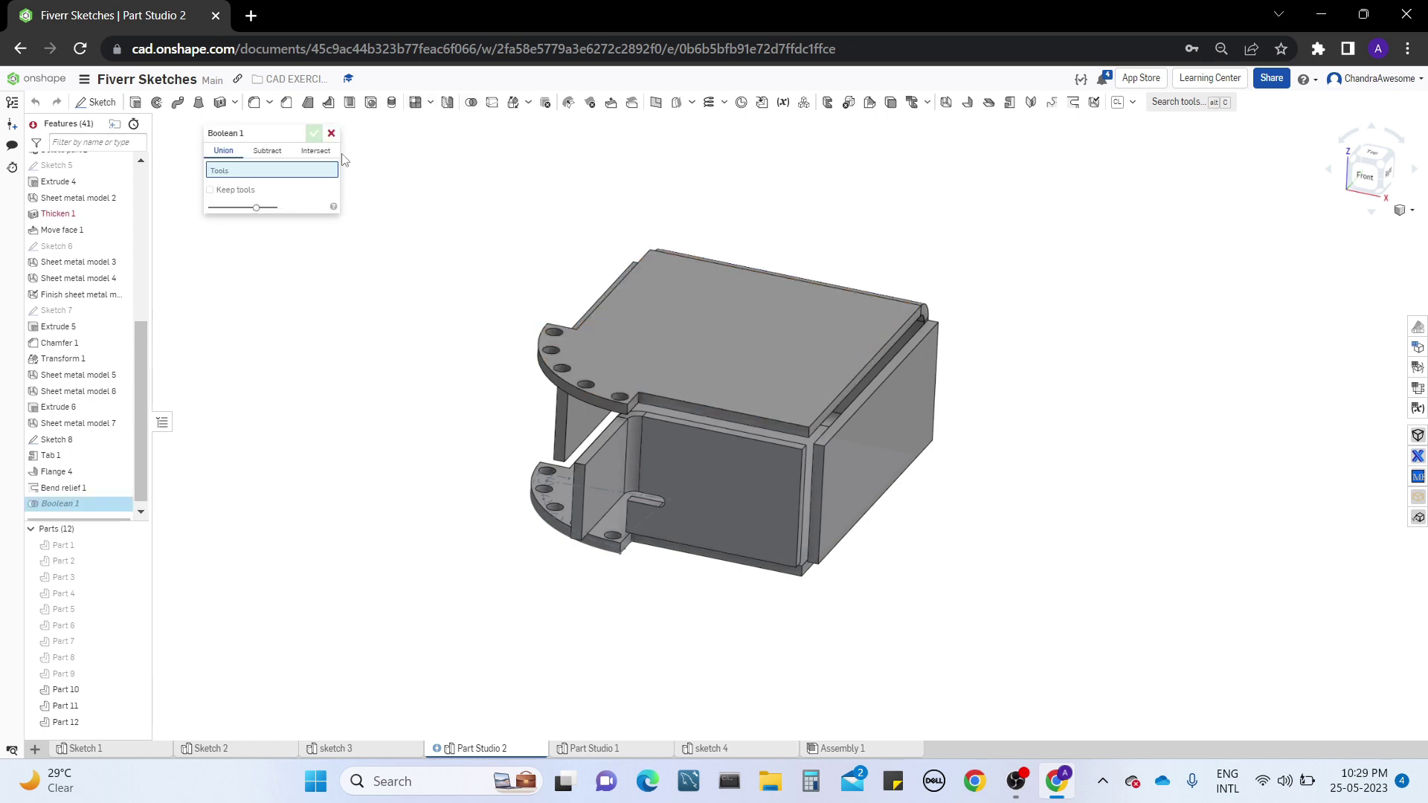
left_click(332, 134)
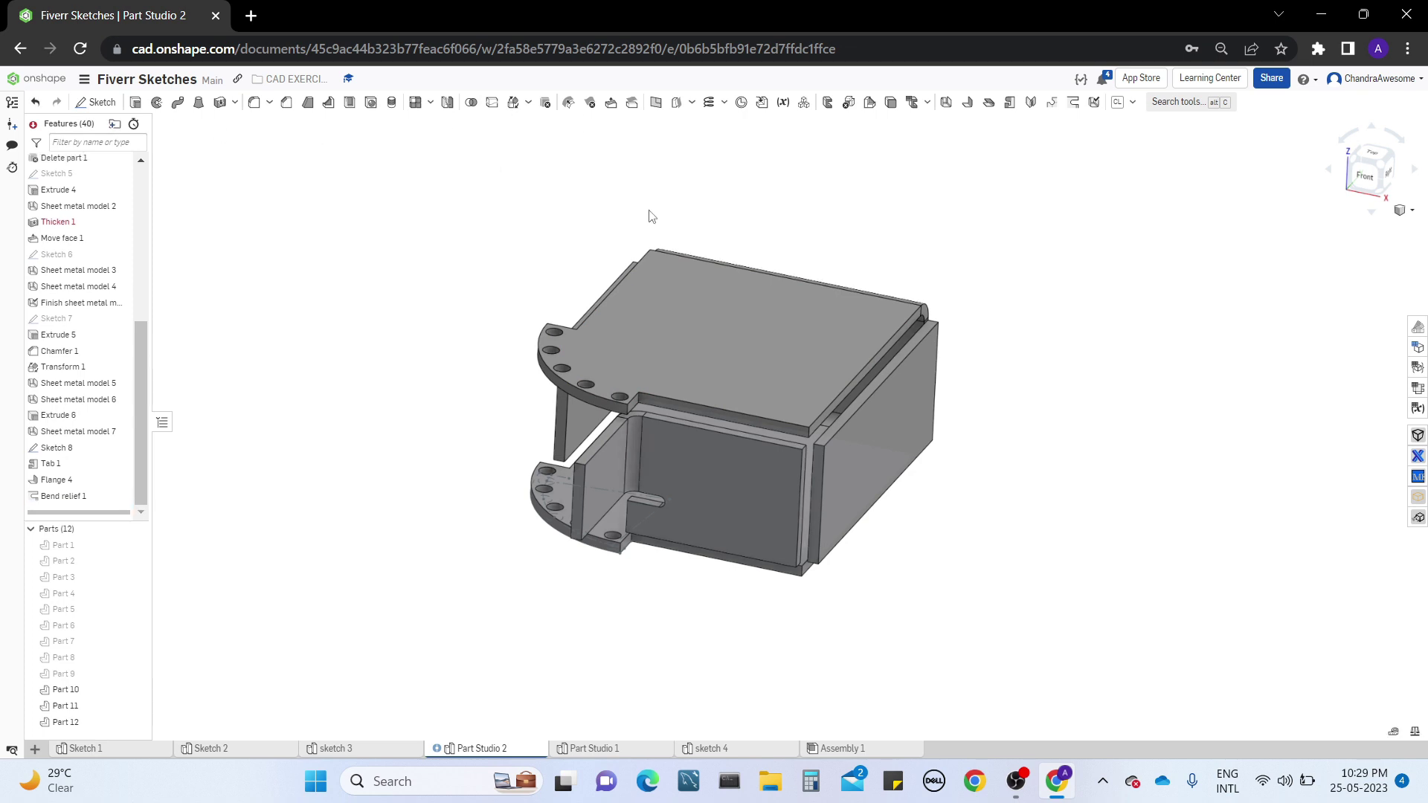
Finish the sheet metal model of Part 11, selecting it by the large upper plate
middle_click_drag(662, 255, 681, 305)
scroll(682, 307, "up", 3)
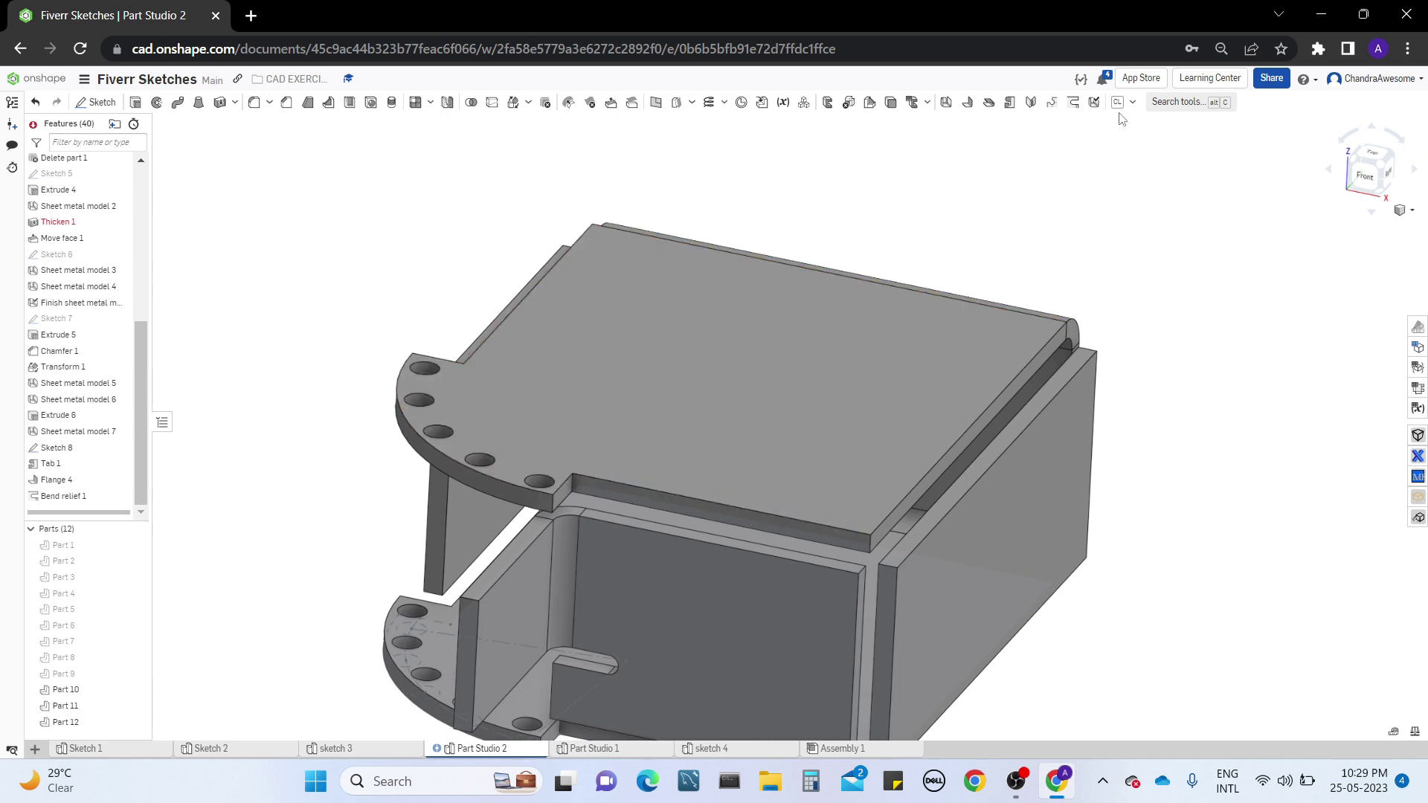
left_click(1094, 102)
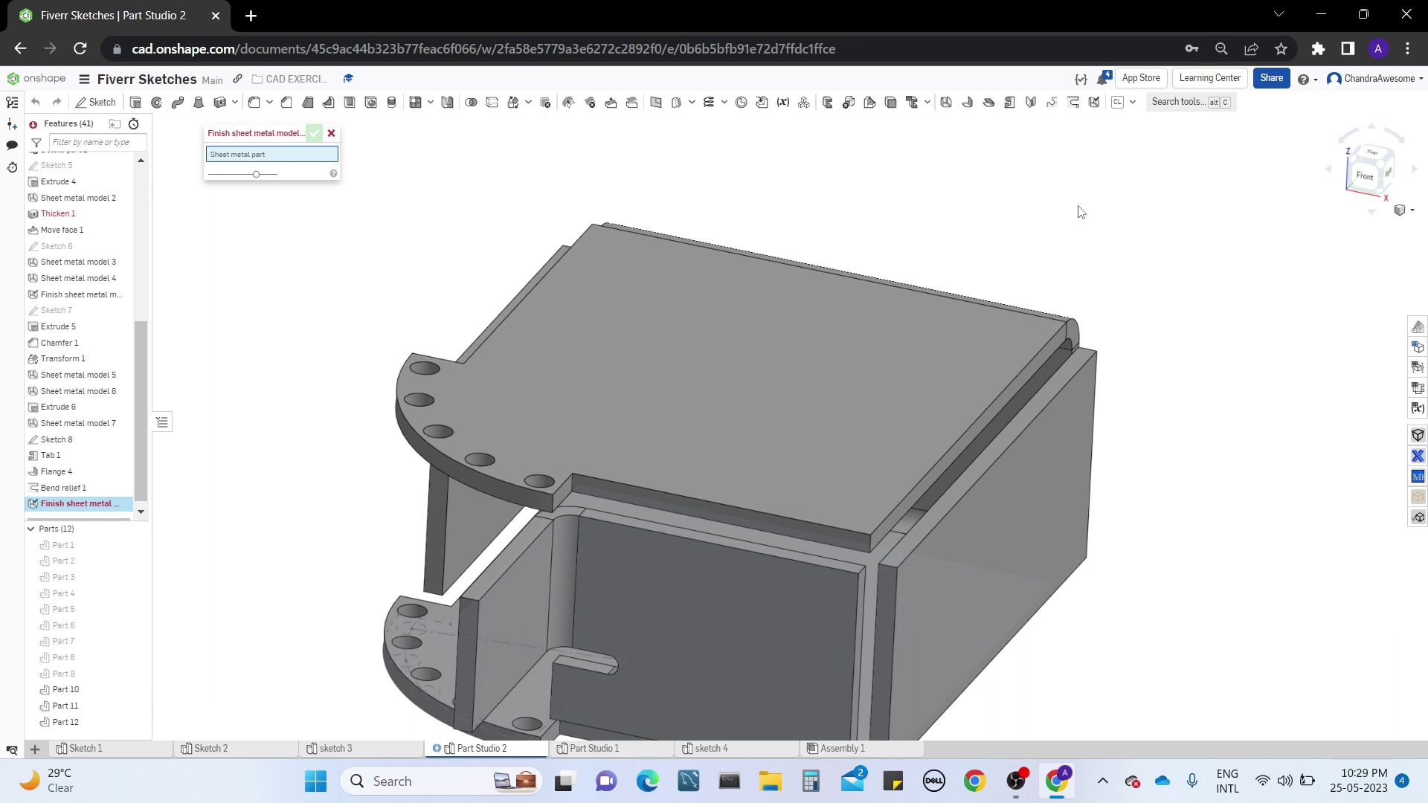
left_click(611, 342)
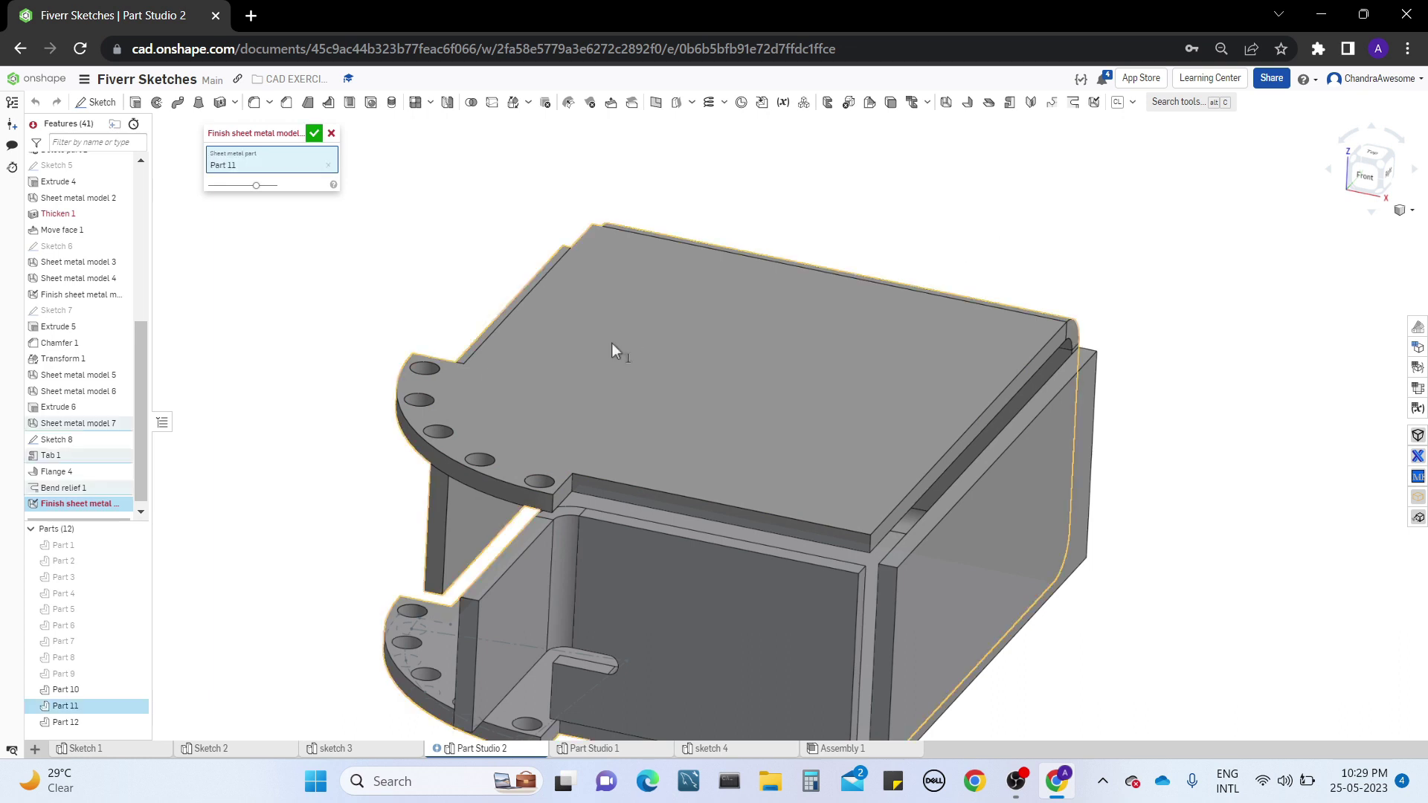
left_click(314, 134)
Try a 1 mm radius fillet on two adjoining straight edges of the finished part's upper plate
middle_click_drag(743, 485, 773, 450)
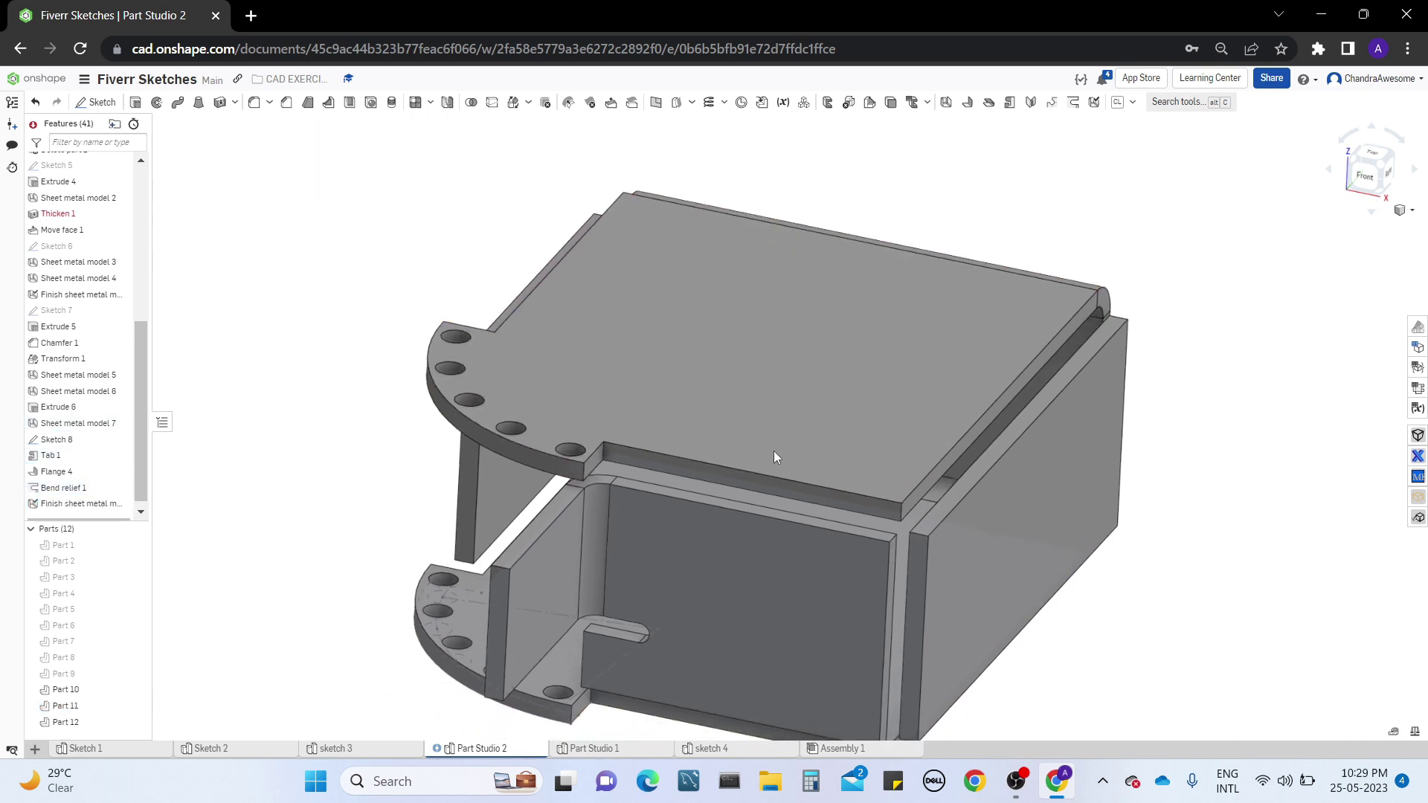
right_click_drag(758, 431, 695, 402)
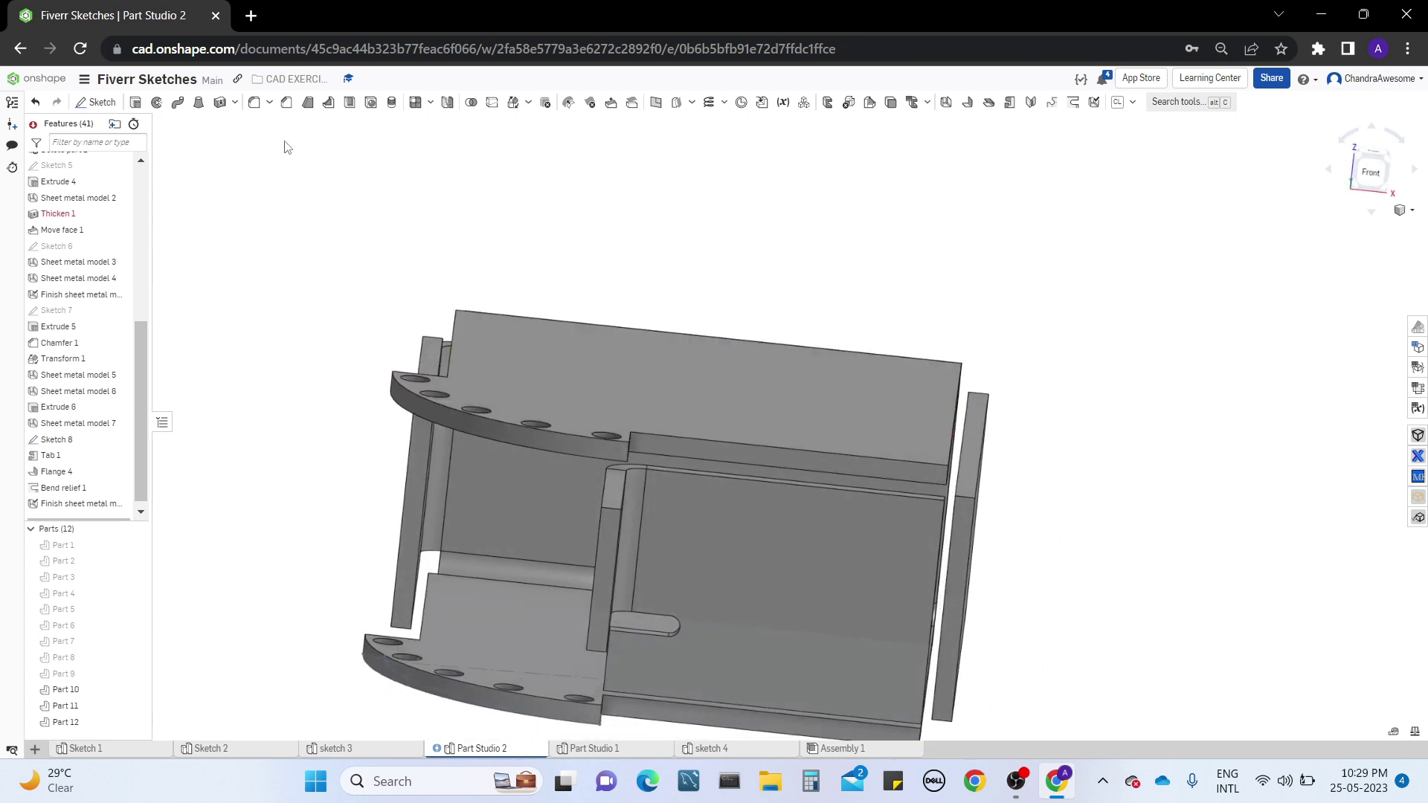
left_click(257, 105)
right_click_drag(788, 312, 809, 377)
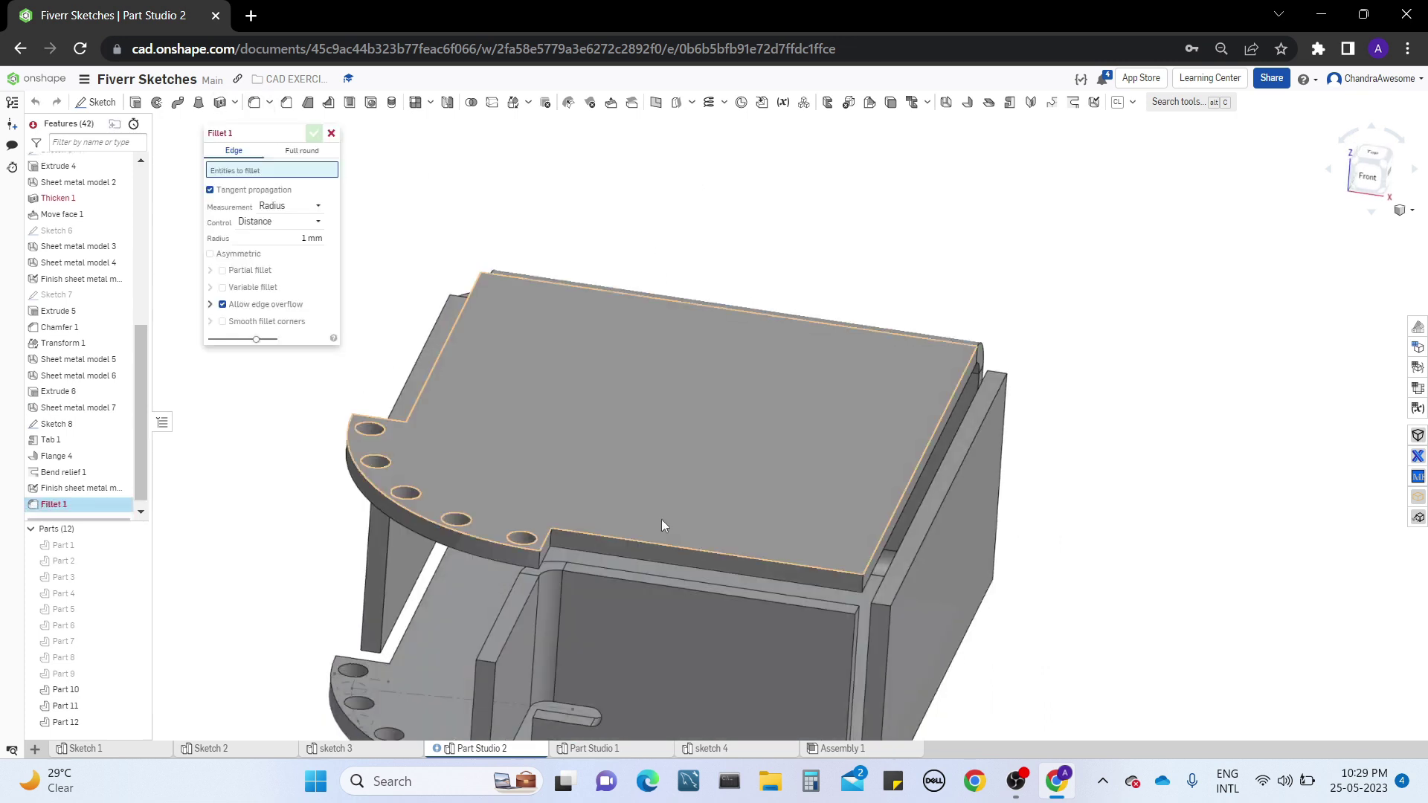
left_click(635, 543)
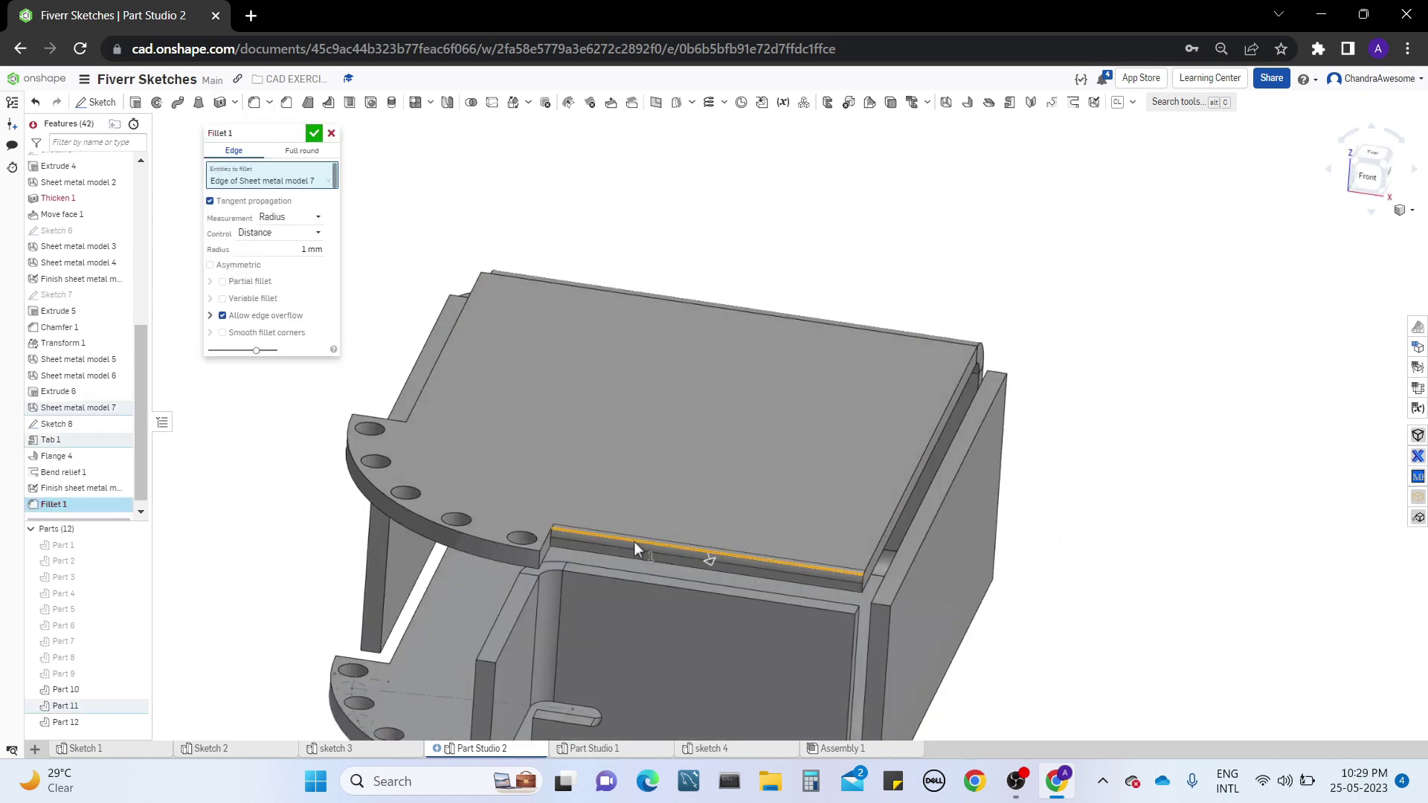
left_click(887, 524)
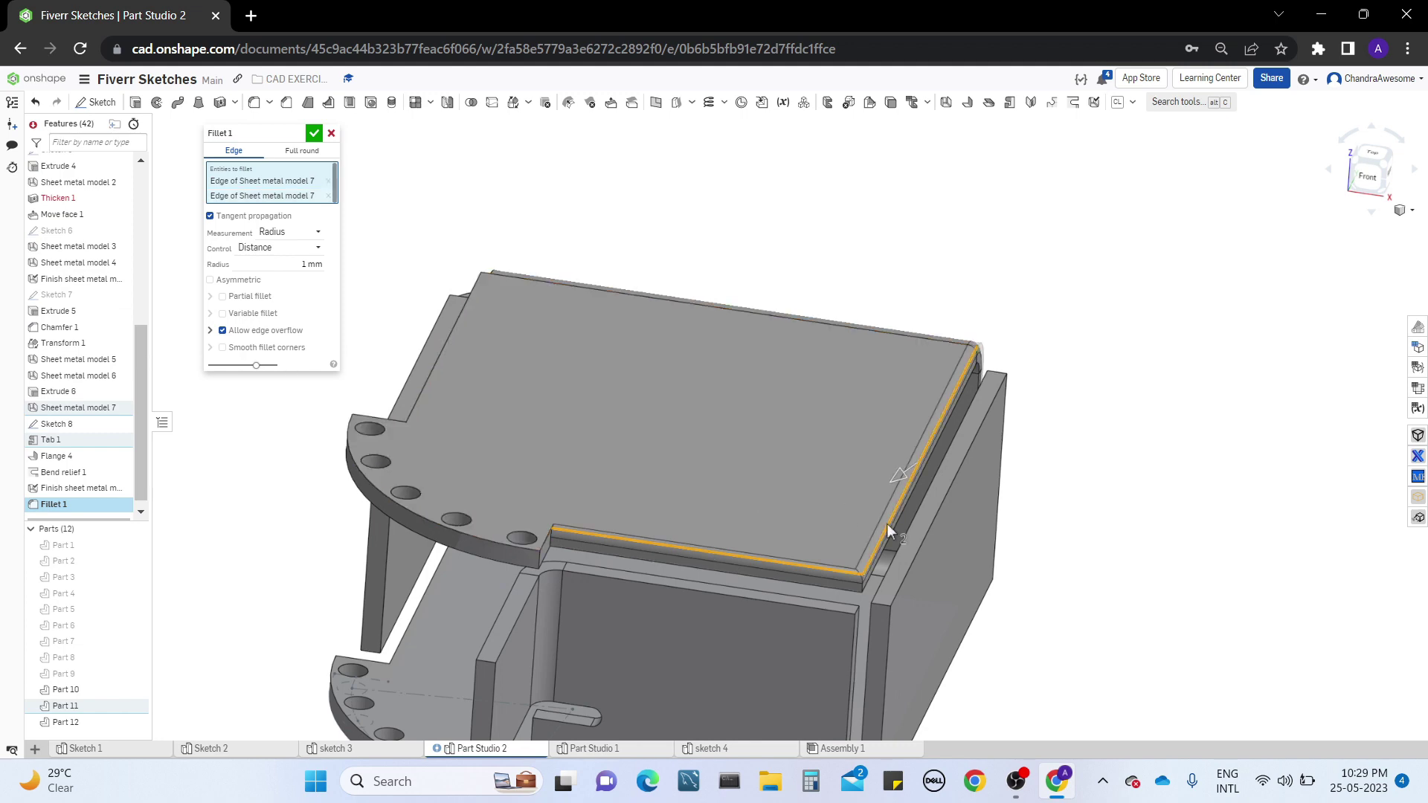
right_click_drag(879, 564, 676, 398)
right_click_drag(516, 372, 572, 327)
middle_click_drag(577, 326, 860, 465)
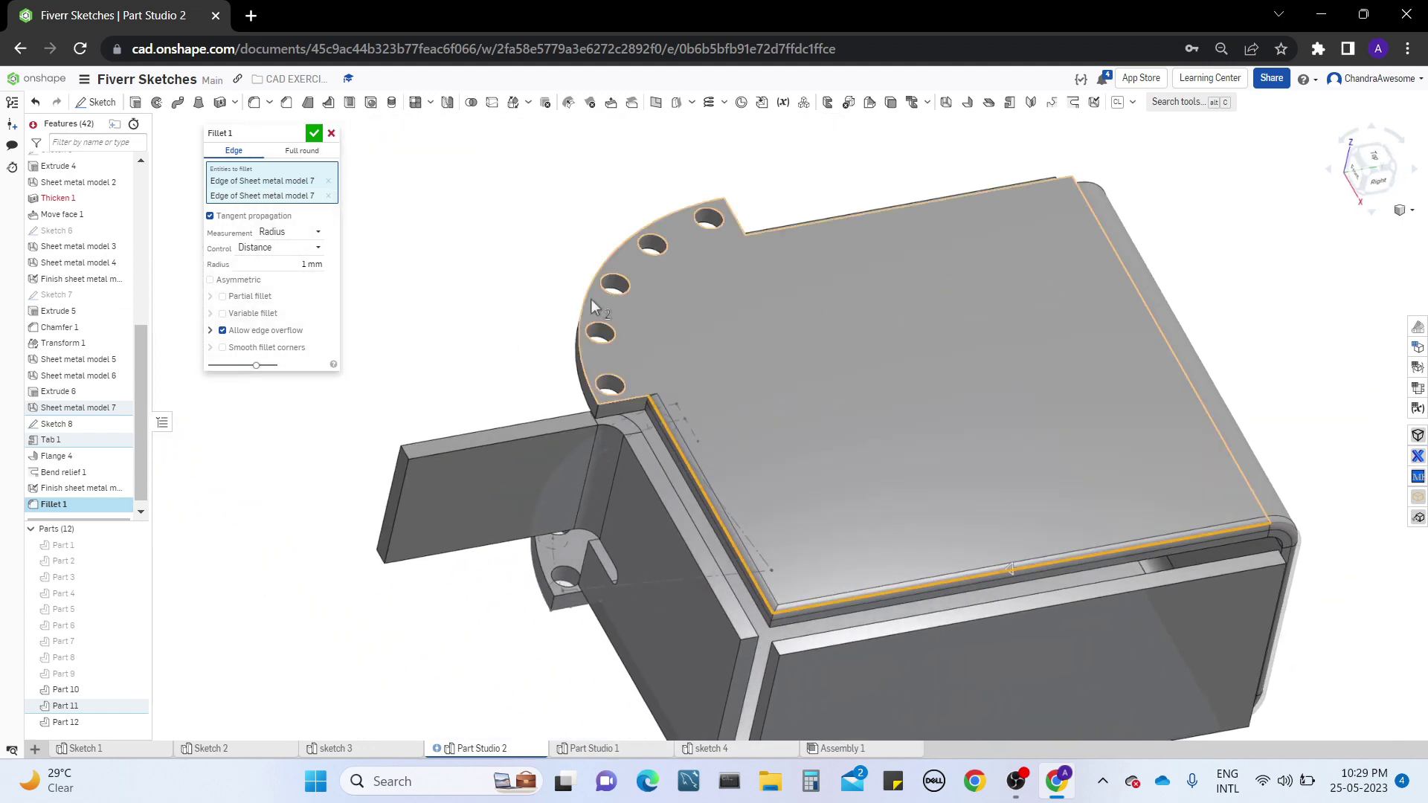
left_click(331, 133)
Try a 10 mm equal-distance chamfer on the long outer edge of the partial flange
right_click_drag(863, 437, 913, 365)
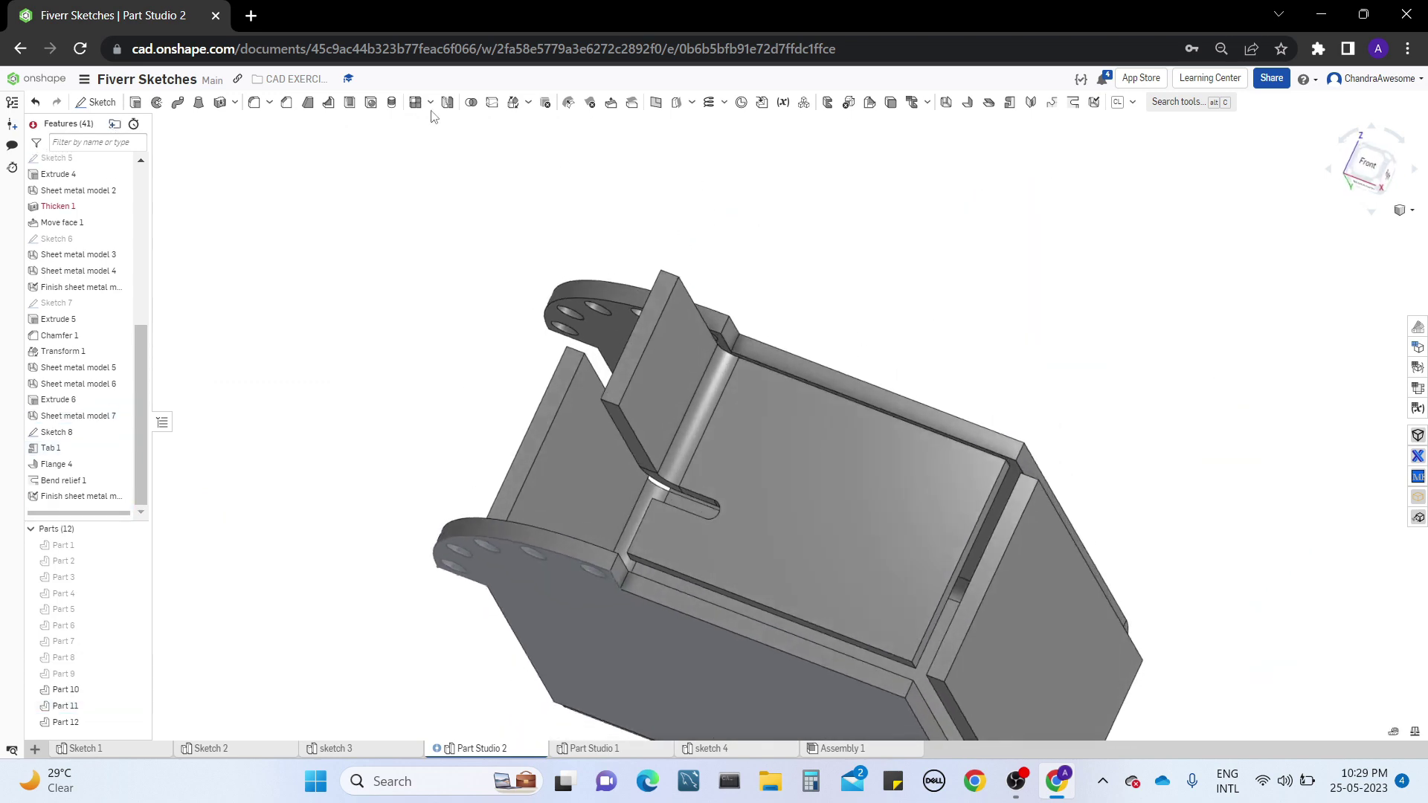
left_click(287, 102)
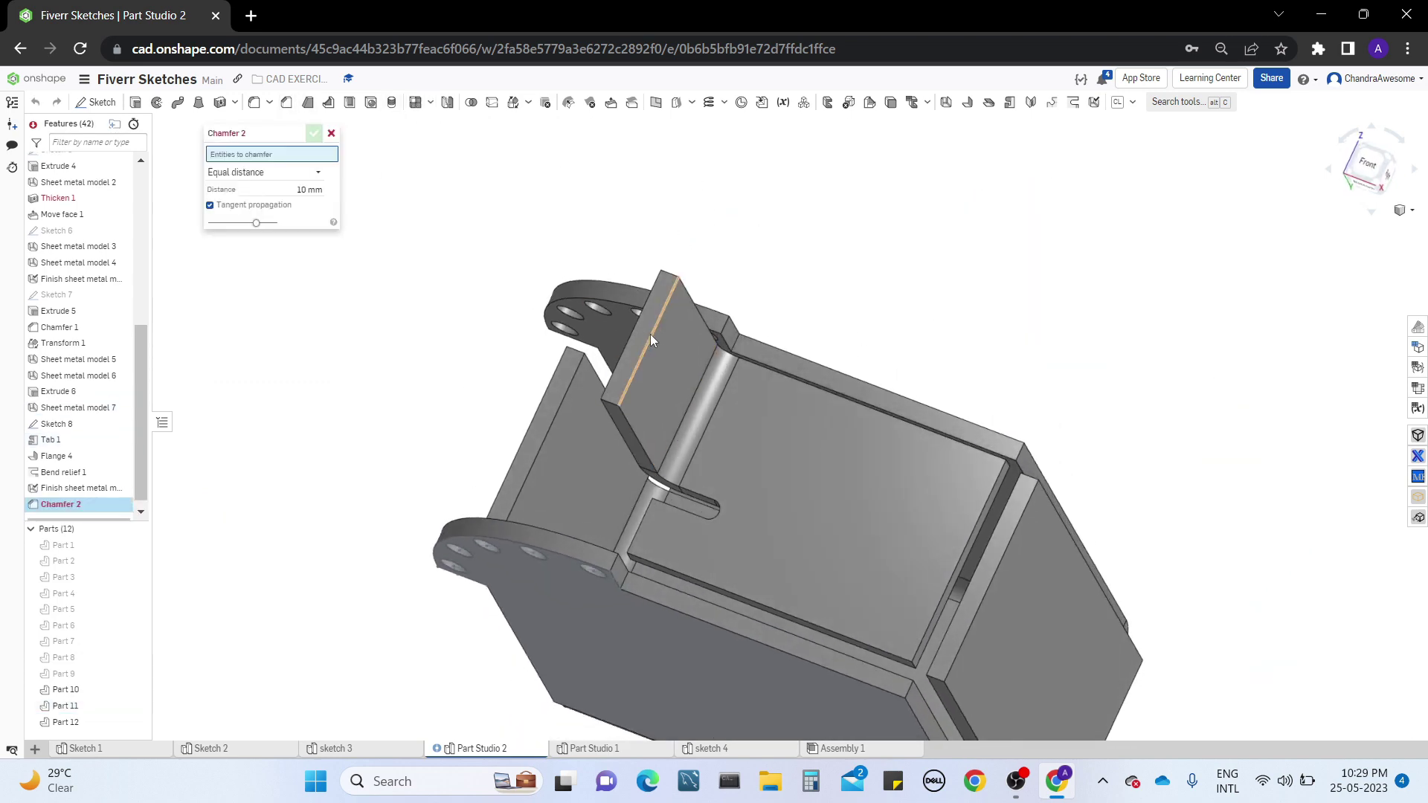
left_click(651, 337)
left_click(313, 133)
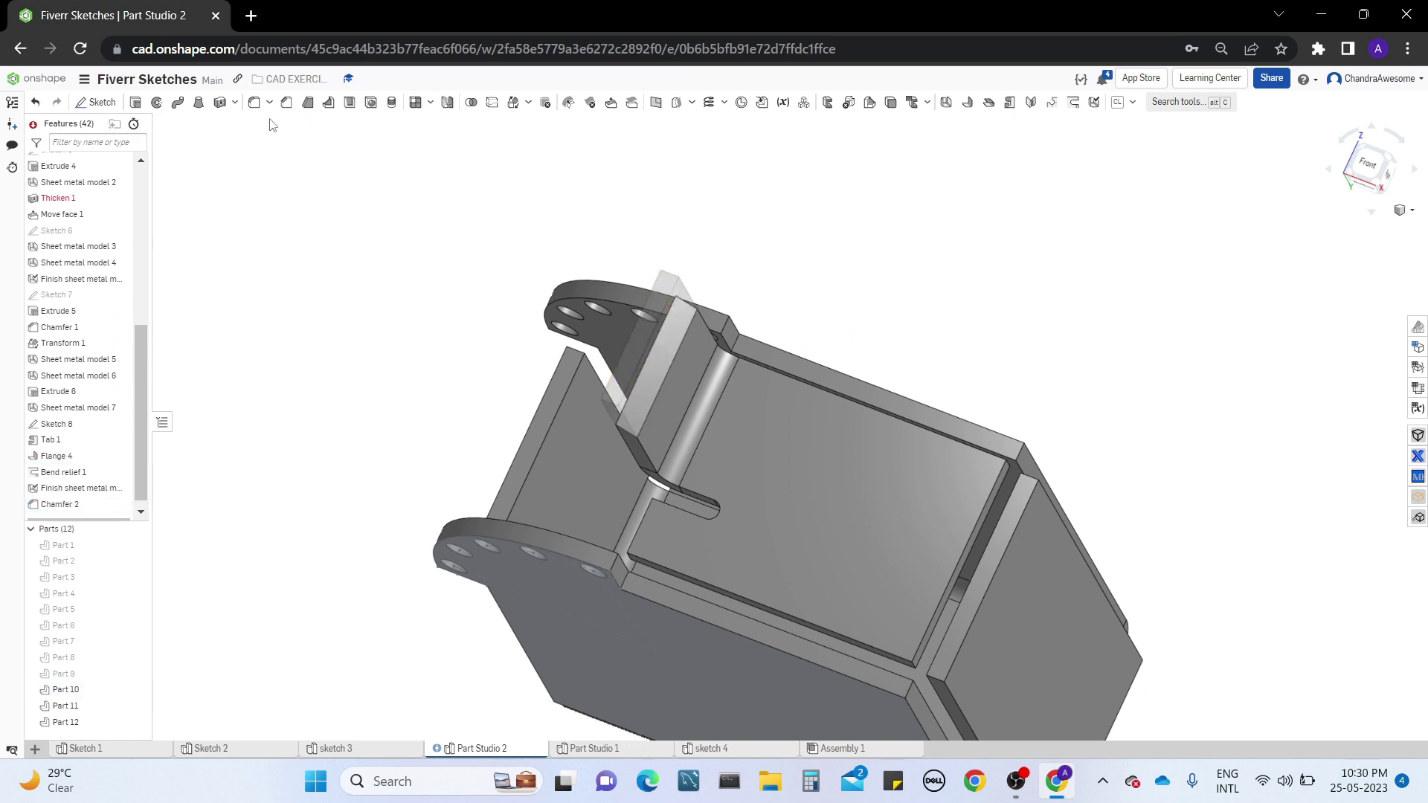
Try extruding the front wall's outer face 25 mm outward as an addition to Part 10
key("shift+e")
left_click(841, 476)
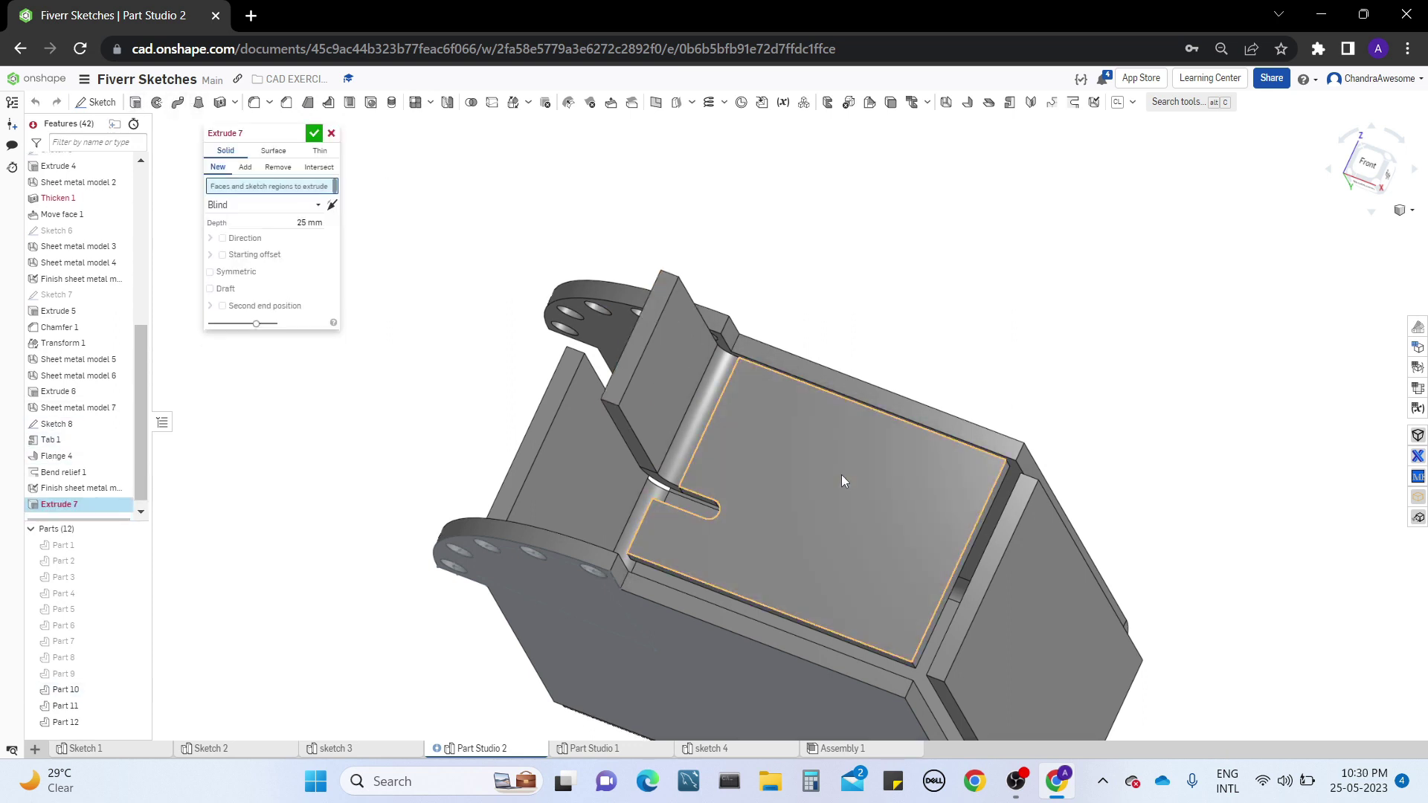
left_click(842, 475)
right_click_drag(830, 496, 828, 537)
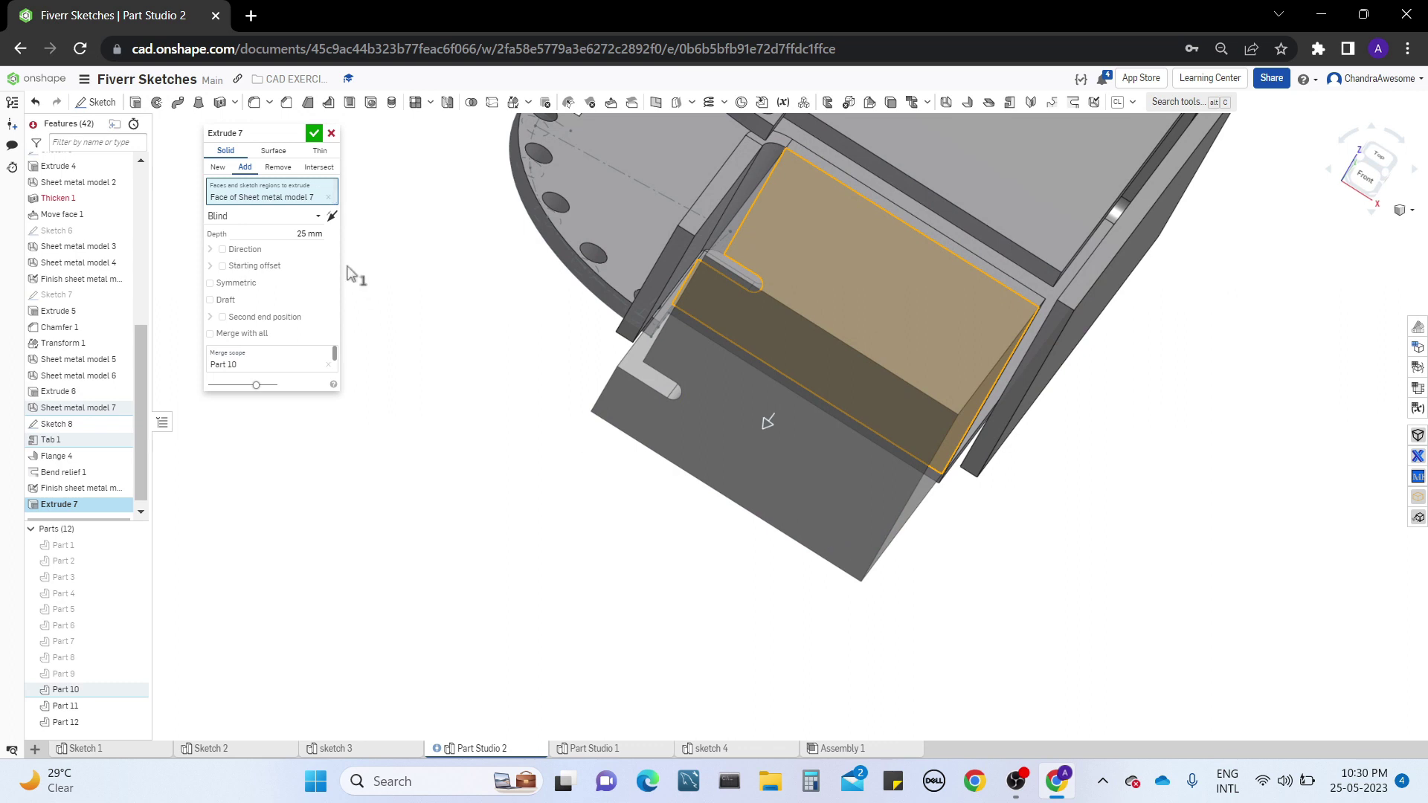
left_click(331, 133)
Try offsetting the upper tab's curved side face with Move face, starting at 5 mm and pulling it back to 0 mm
right_click_drag(626, 301, 541, 520)
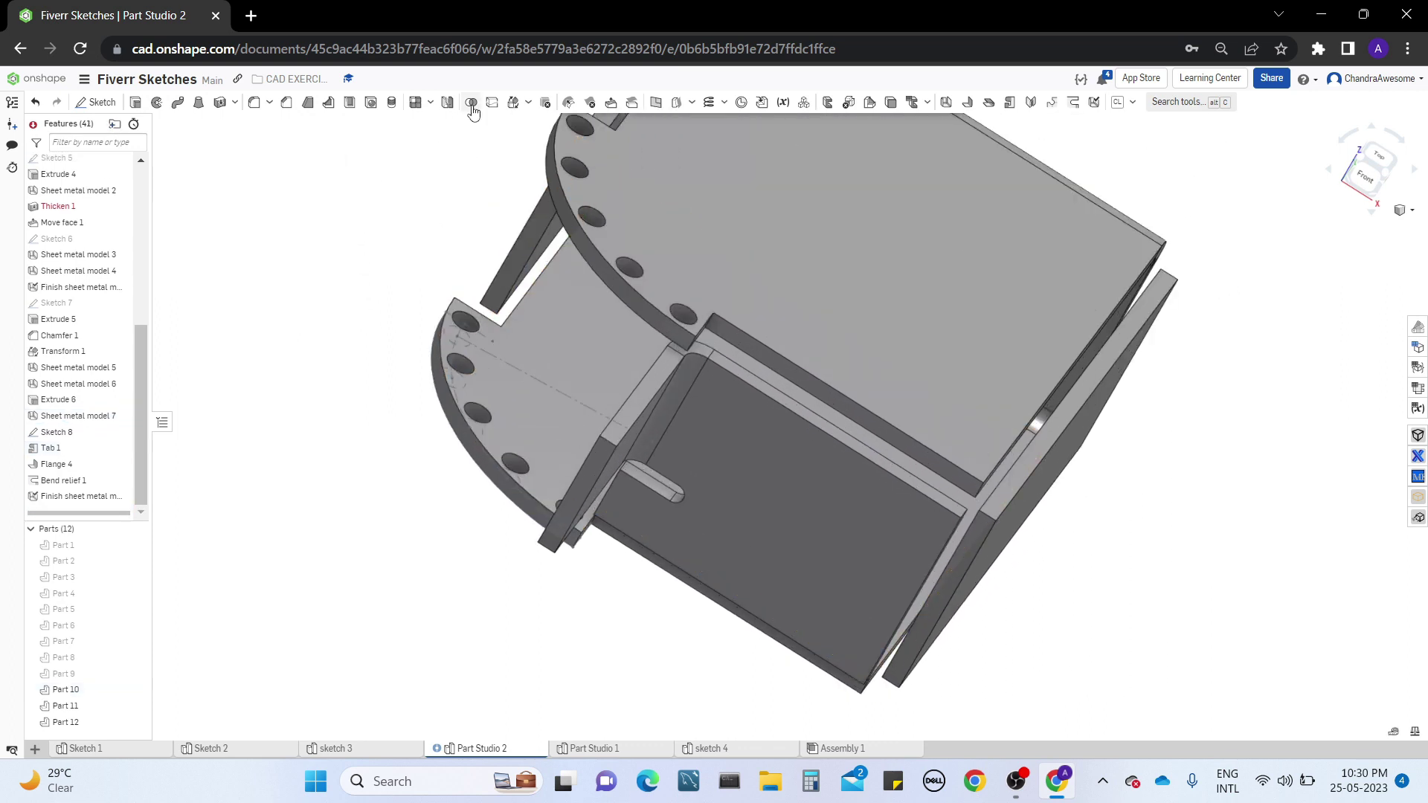
right_click_drag(706, 229, 662, 308)
middle_click_drag(662, 302, 614, 393)
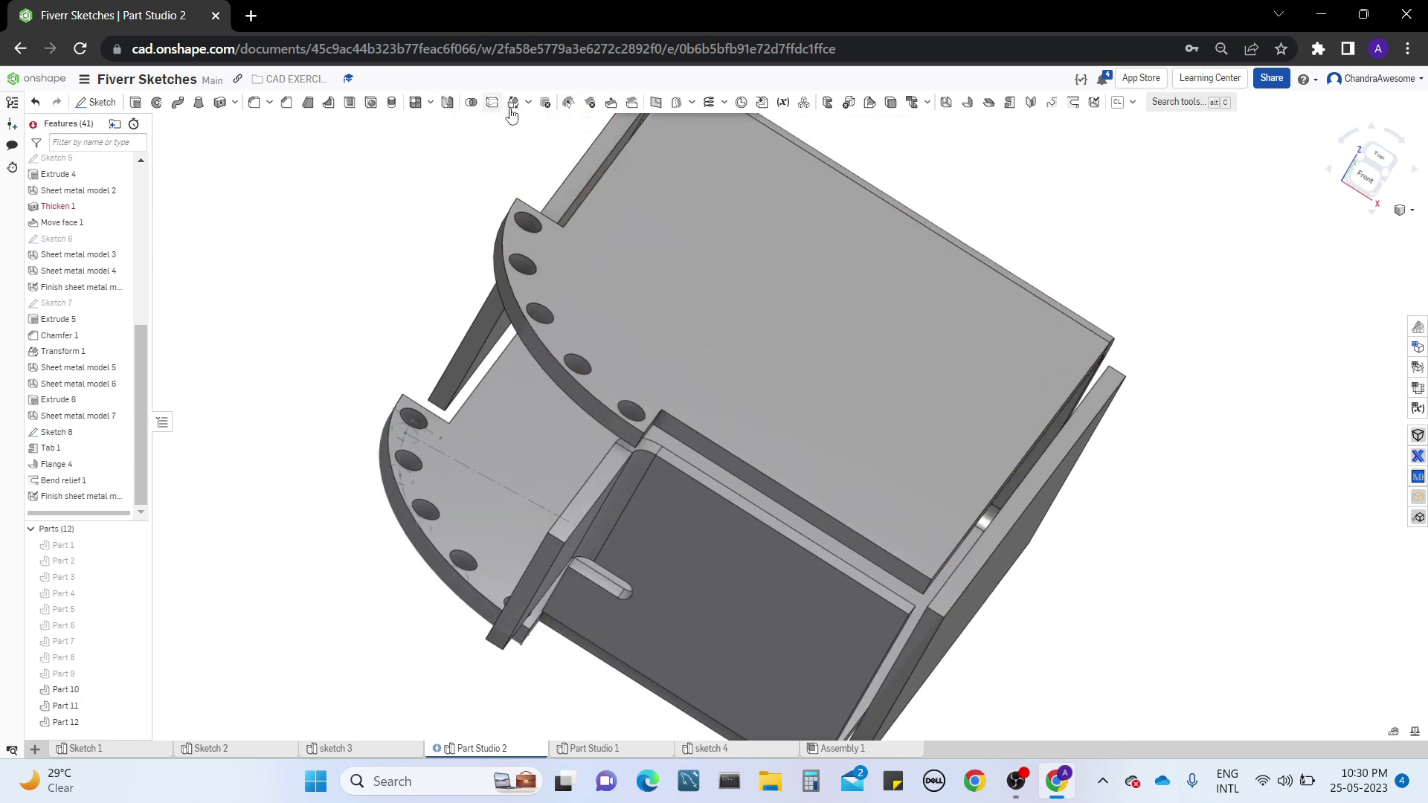
left_click(590, 103)
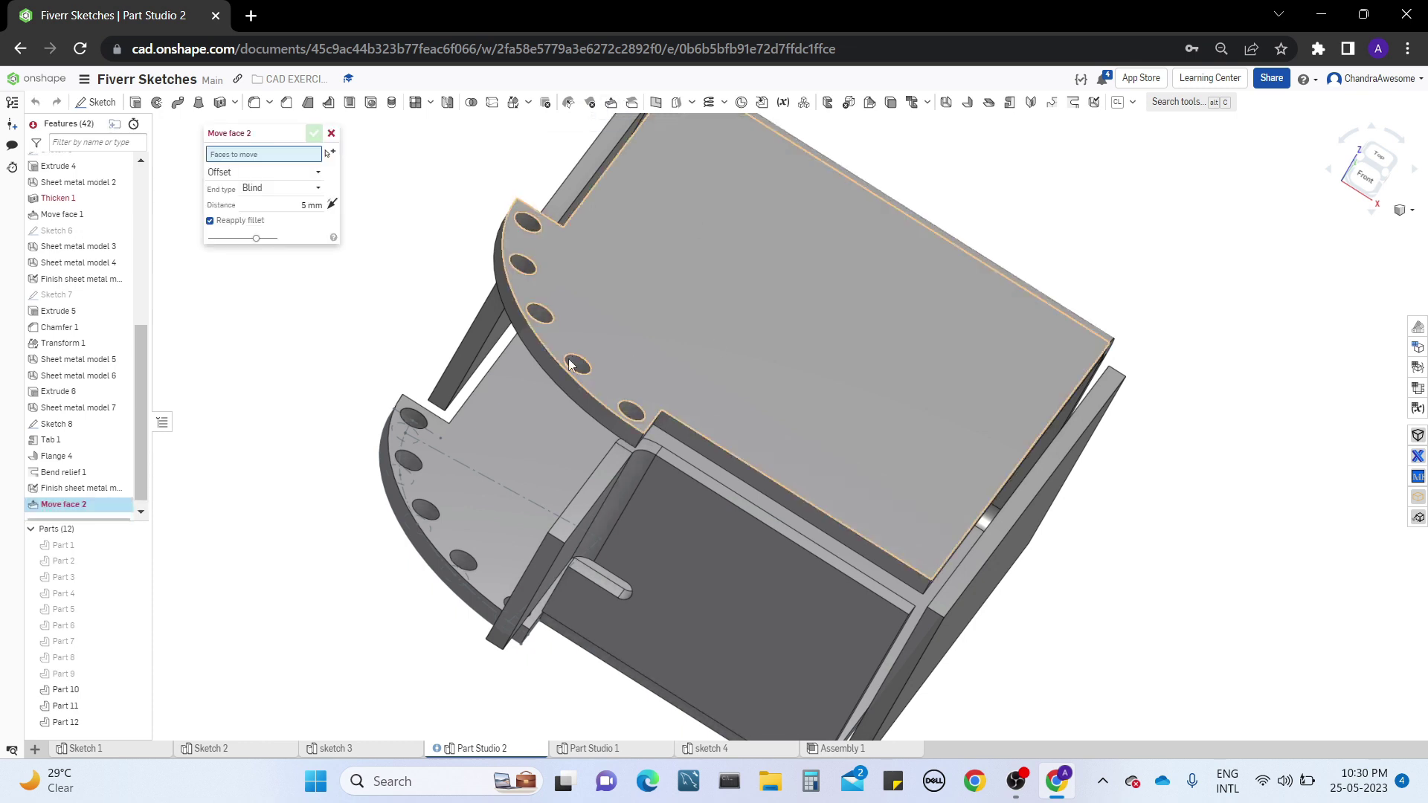
left_click(562, 385)
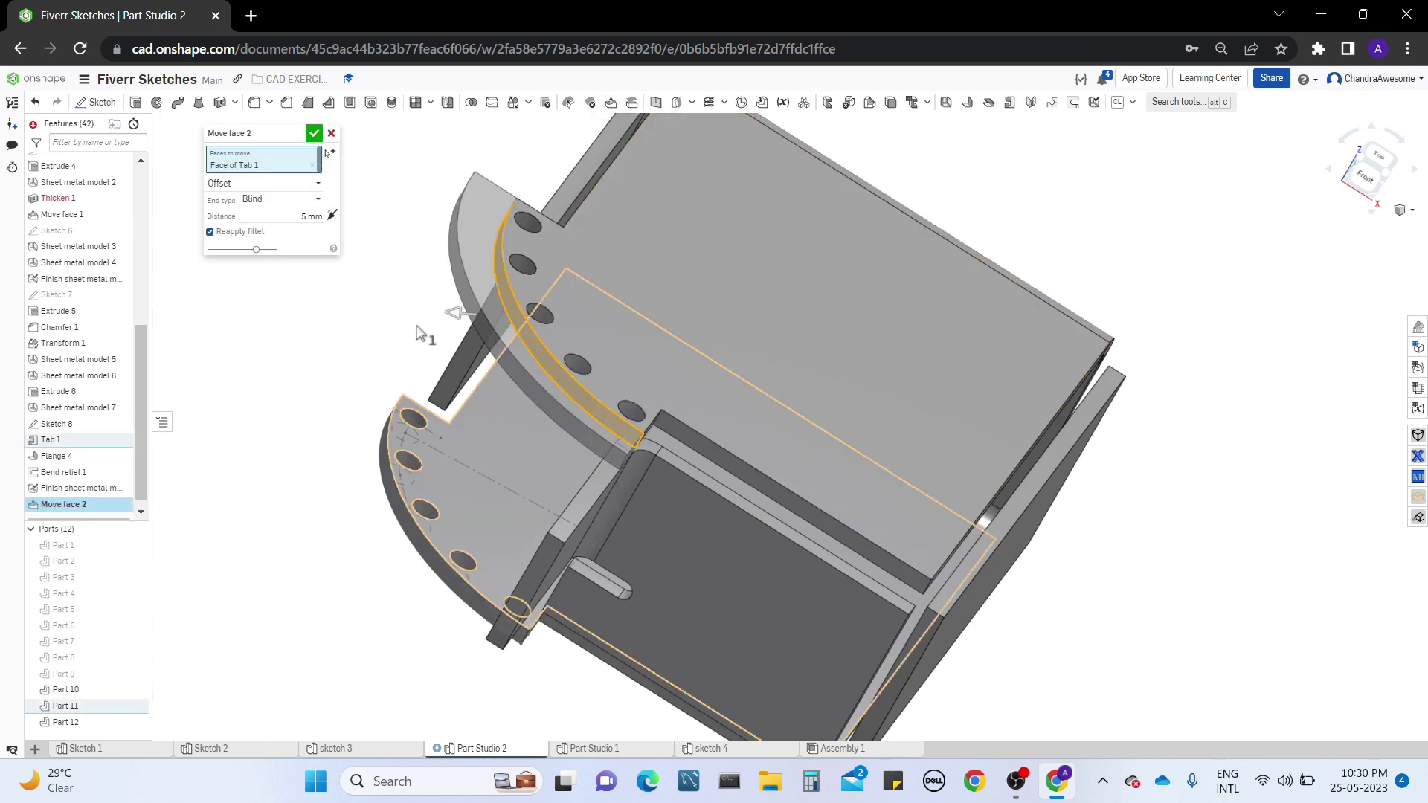
left_click_drag(469, 314, 507, 346)
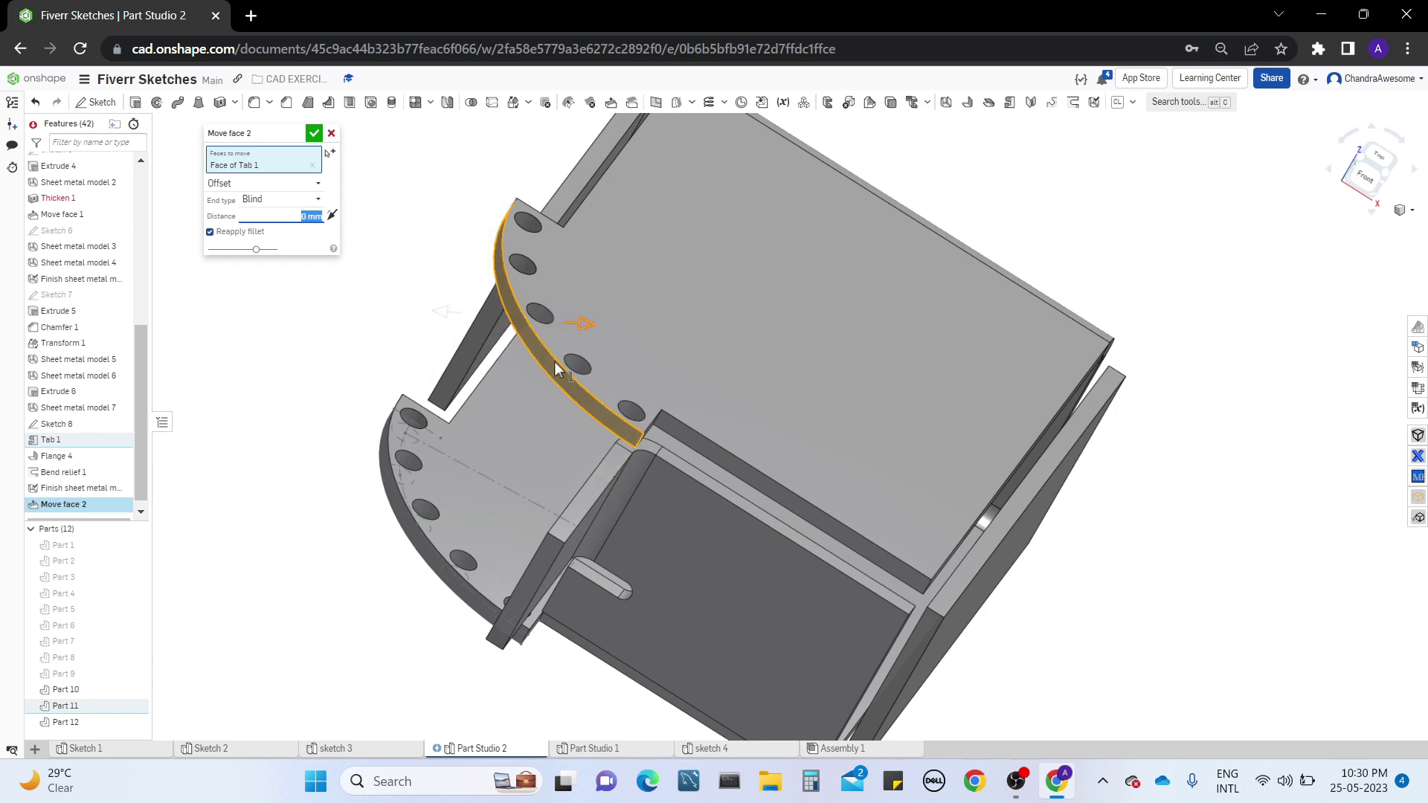
left_click(331, 133)
right_click_drag(799, 432, 868, 589)
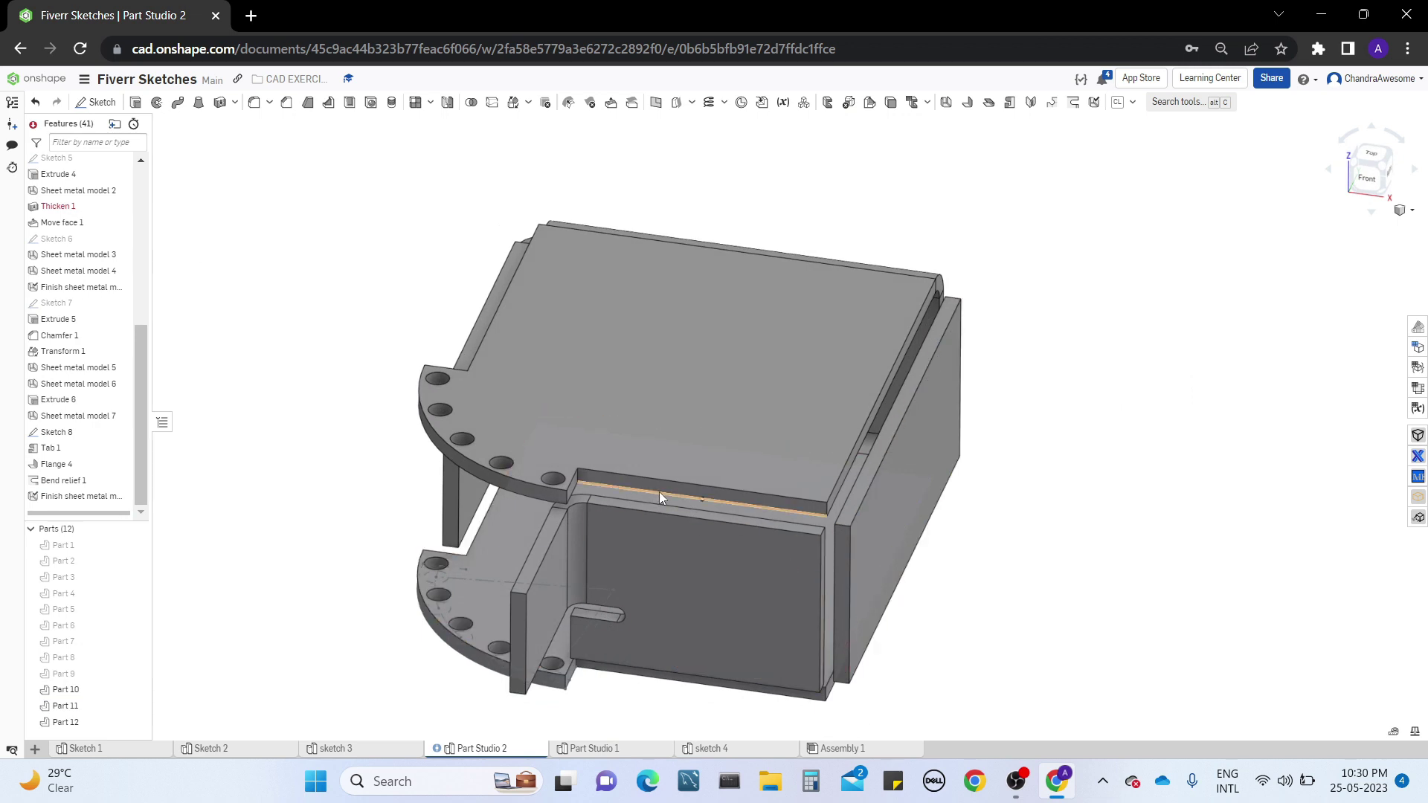
middle_click_drag(659, 492, 958, 410)
right_click_drag(1152, 437, 1220, 421)
middle_click_drag(1108, 504, 1063, 468)
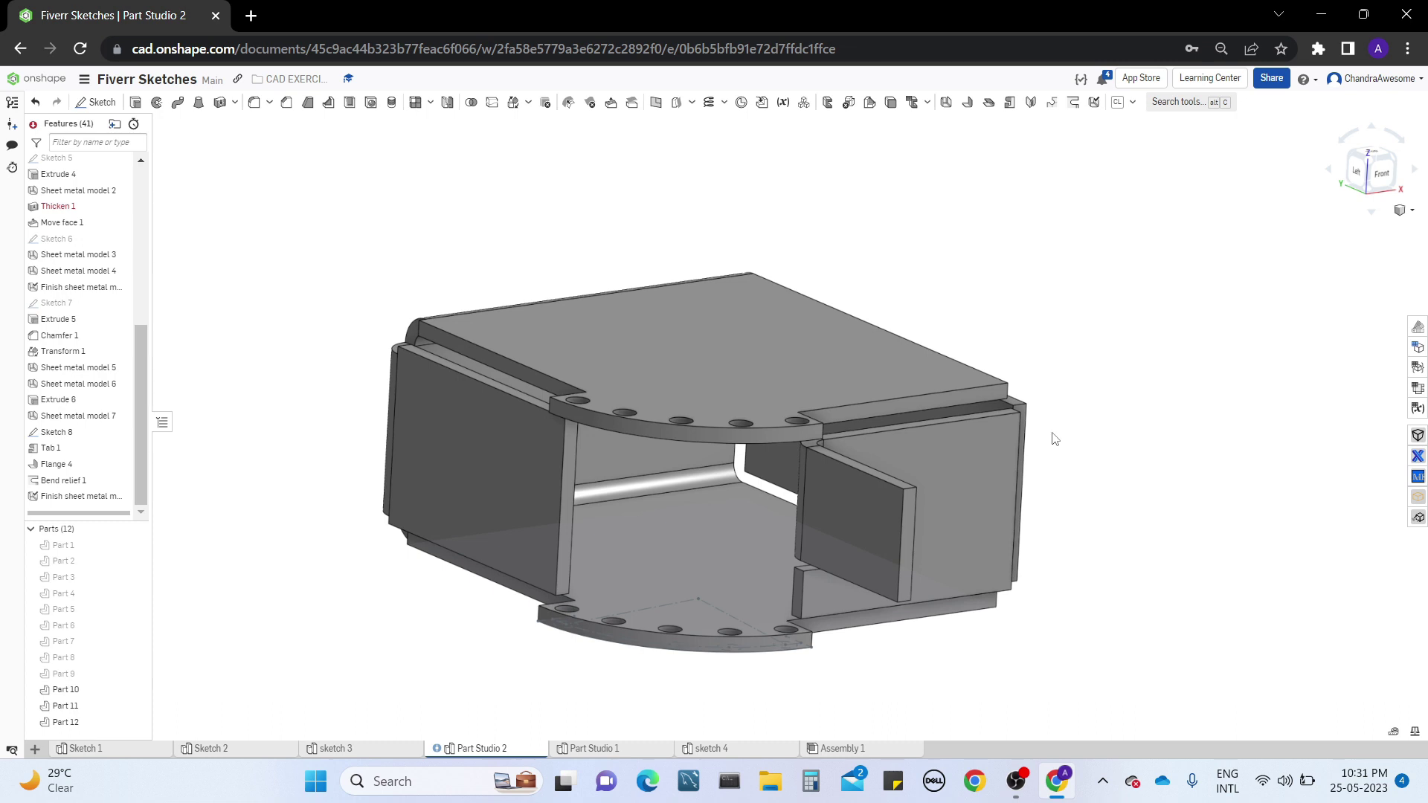
left_click(692, 104)
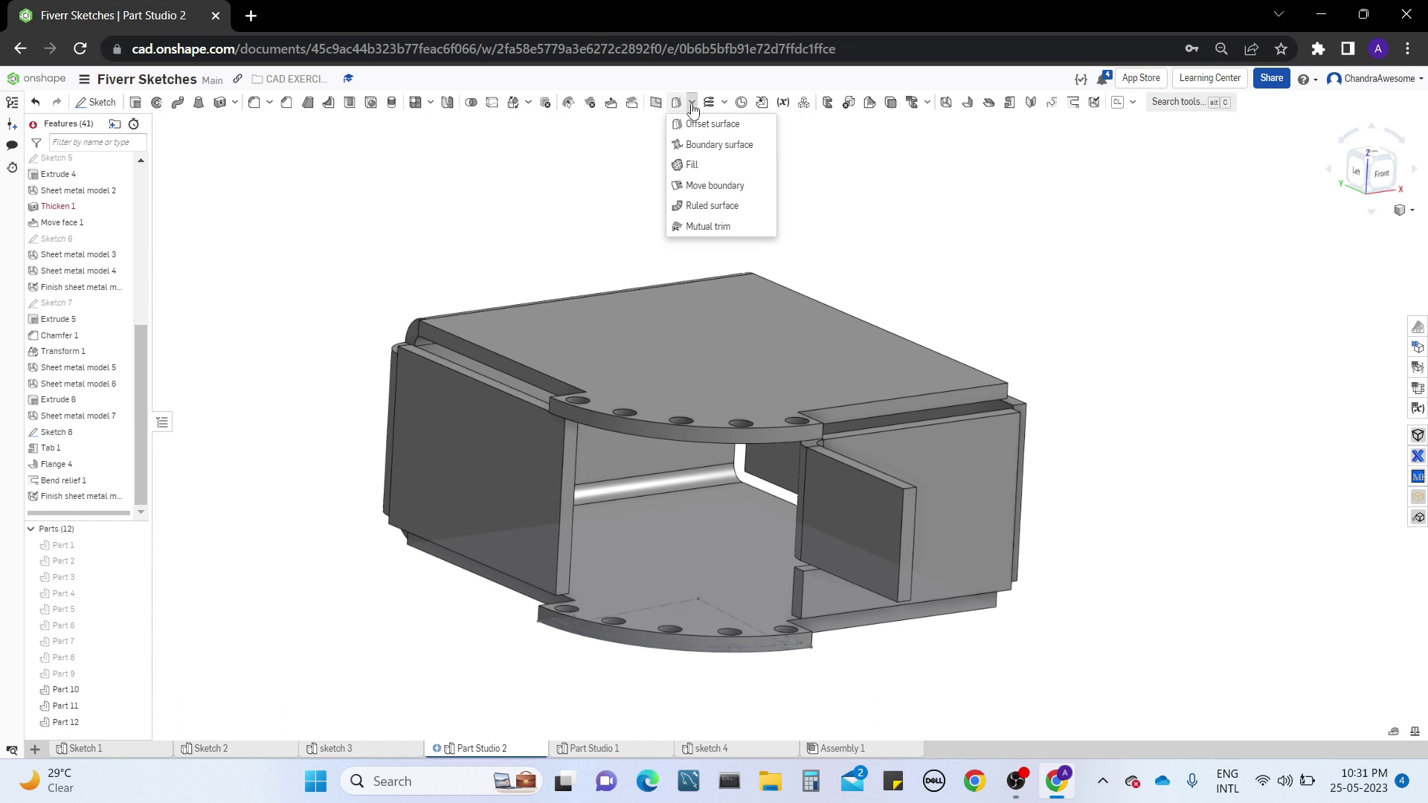
left_click(868, 199)
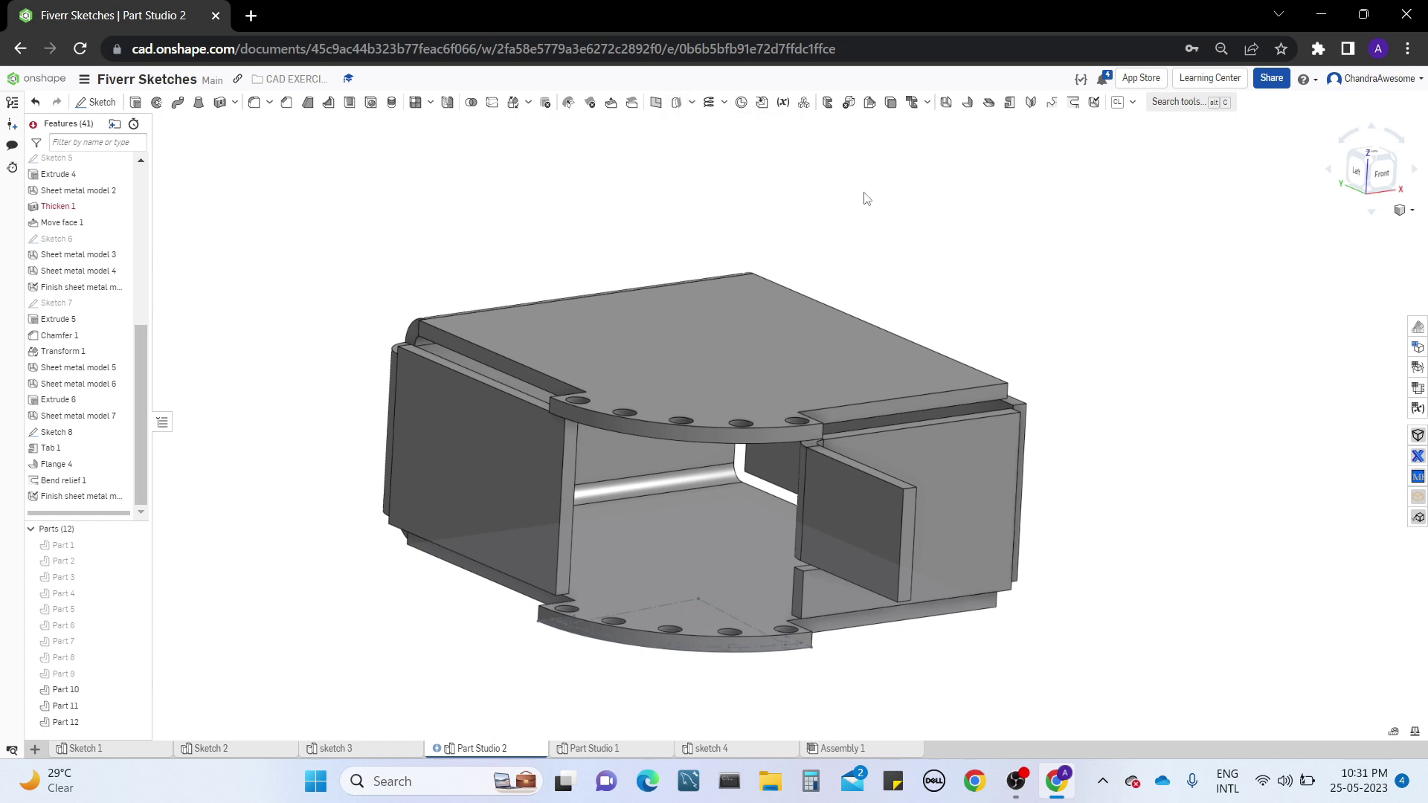
right_click_drag(927, 268, 1033, 683)
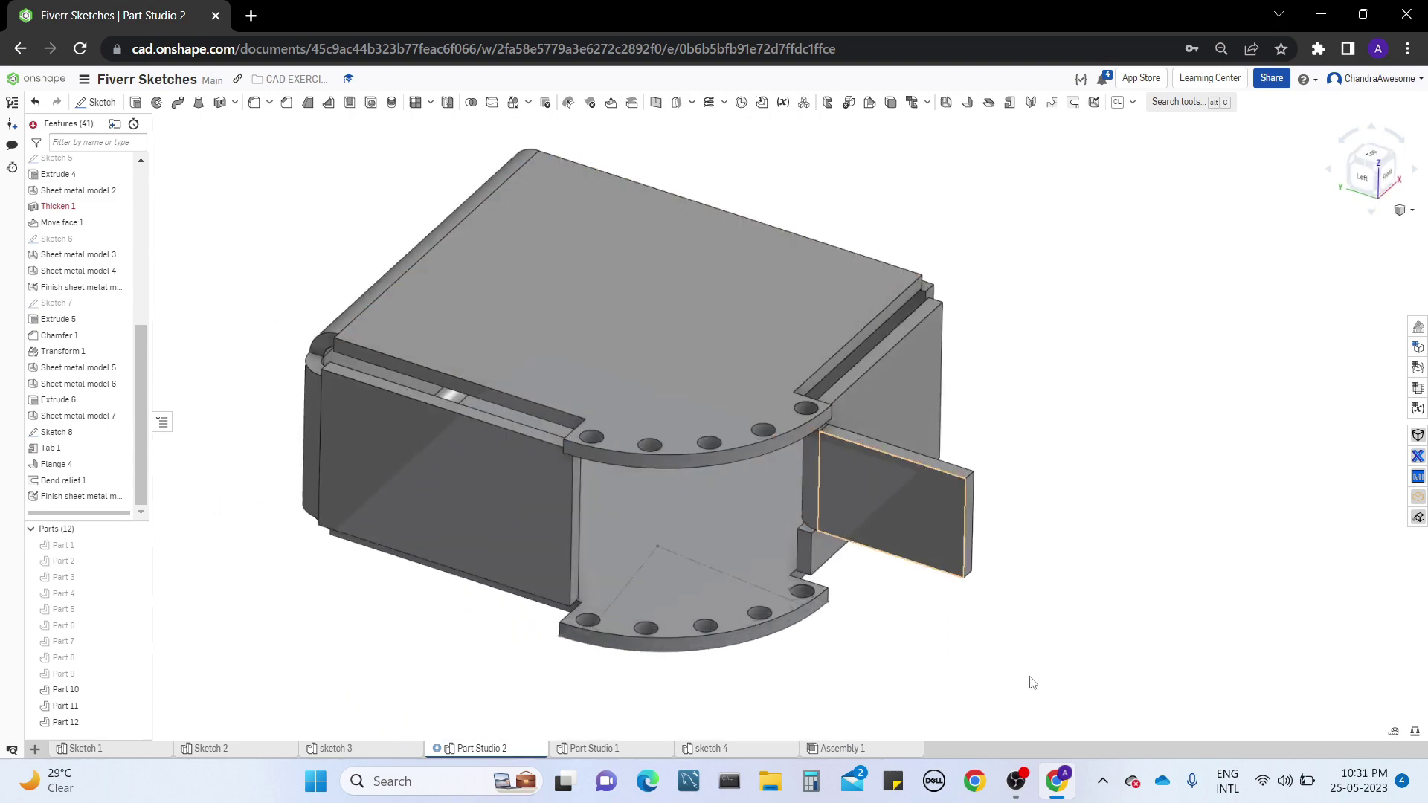